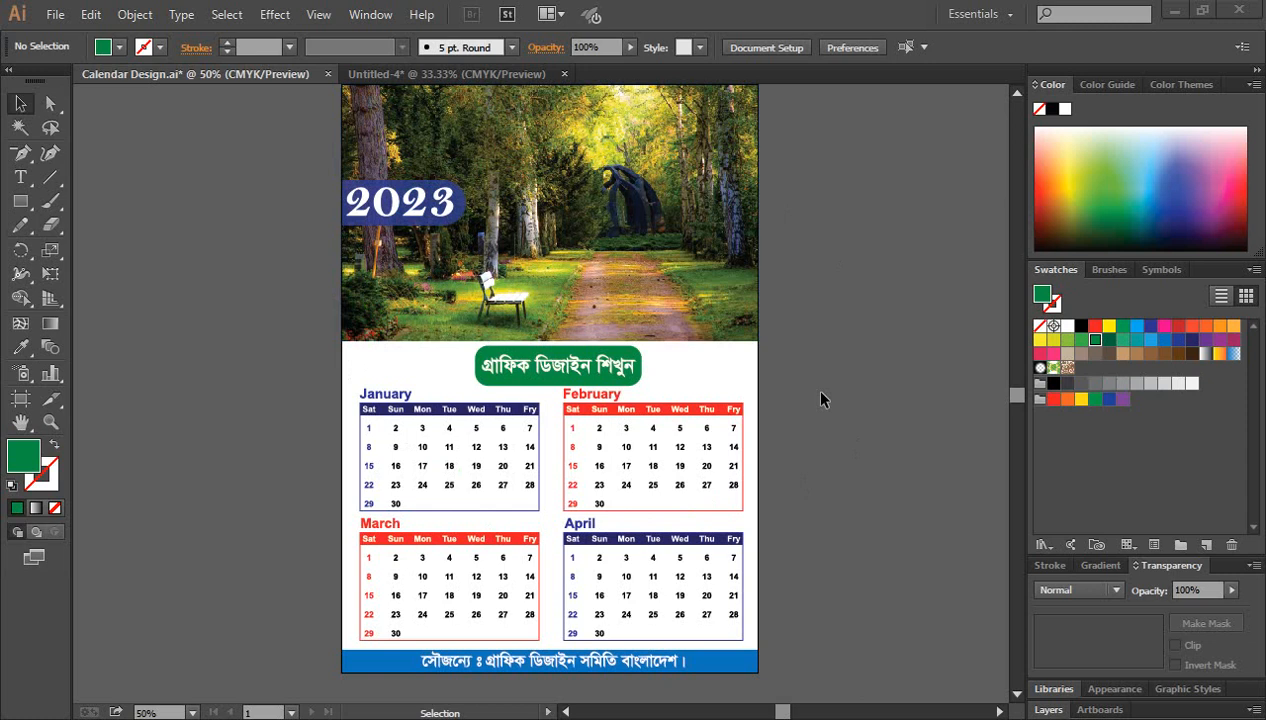
# Step: Close the Calendar Design.ai and Untitled-4 documents without saving their changes
pyautogui.click(327, 74)
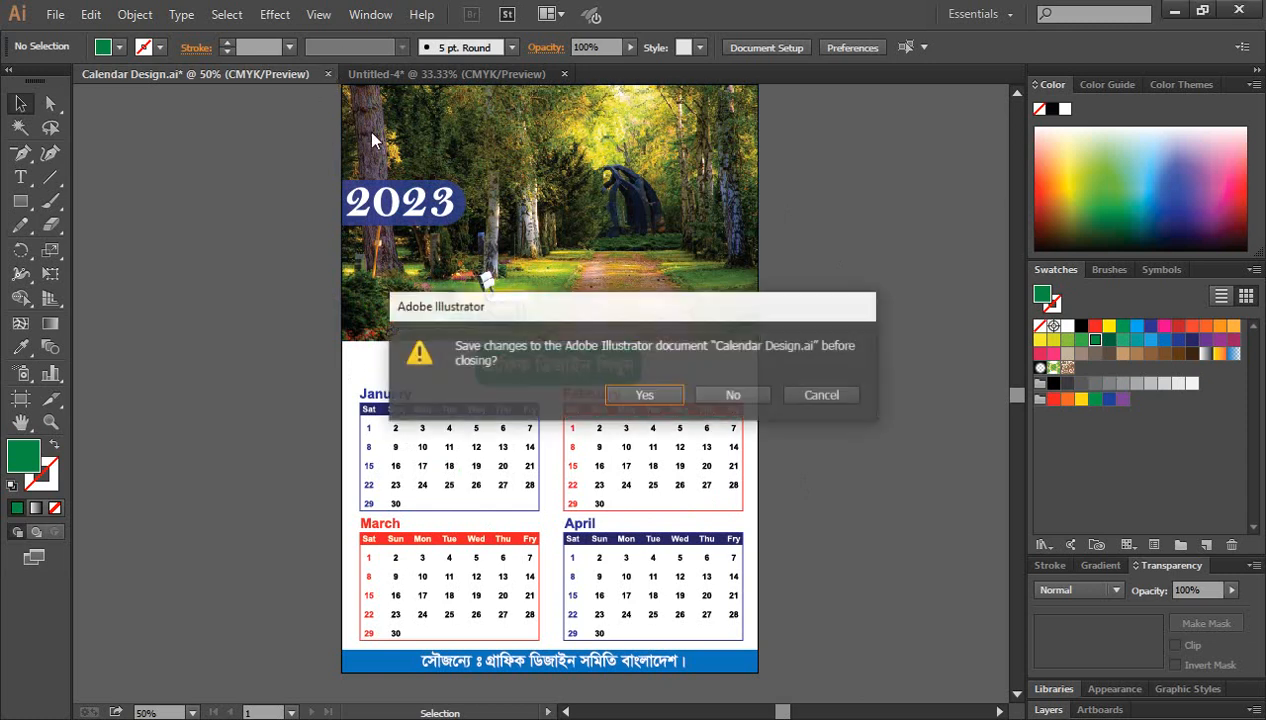
pyautogui.click(733, 394)
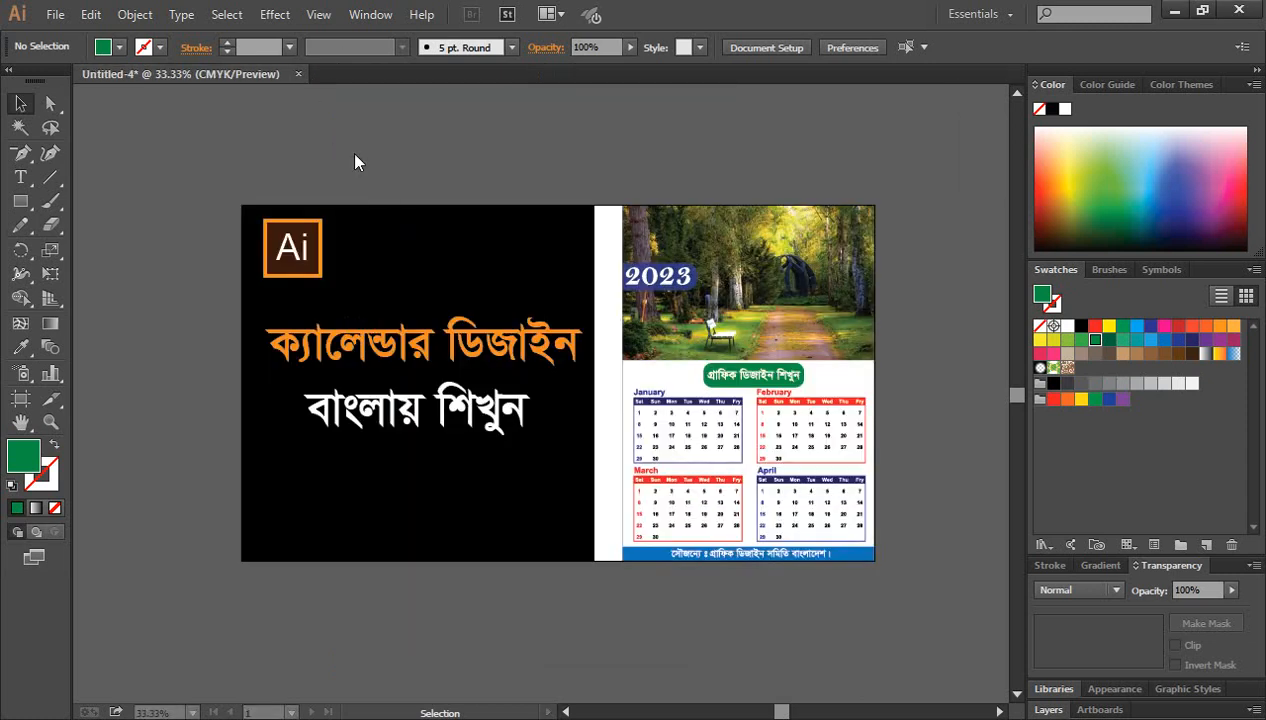
pyautogui.click(297, 74)
pyautogui.click(727, 395)
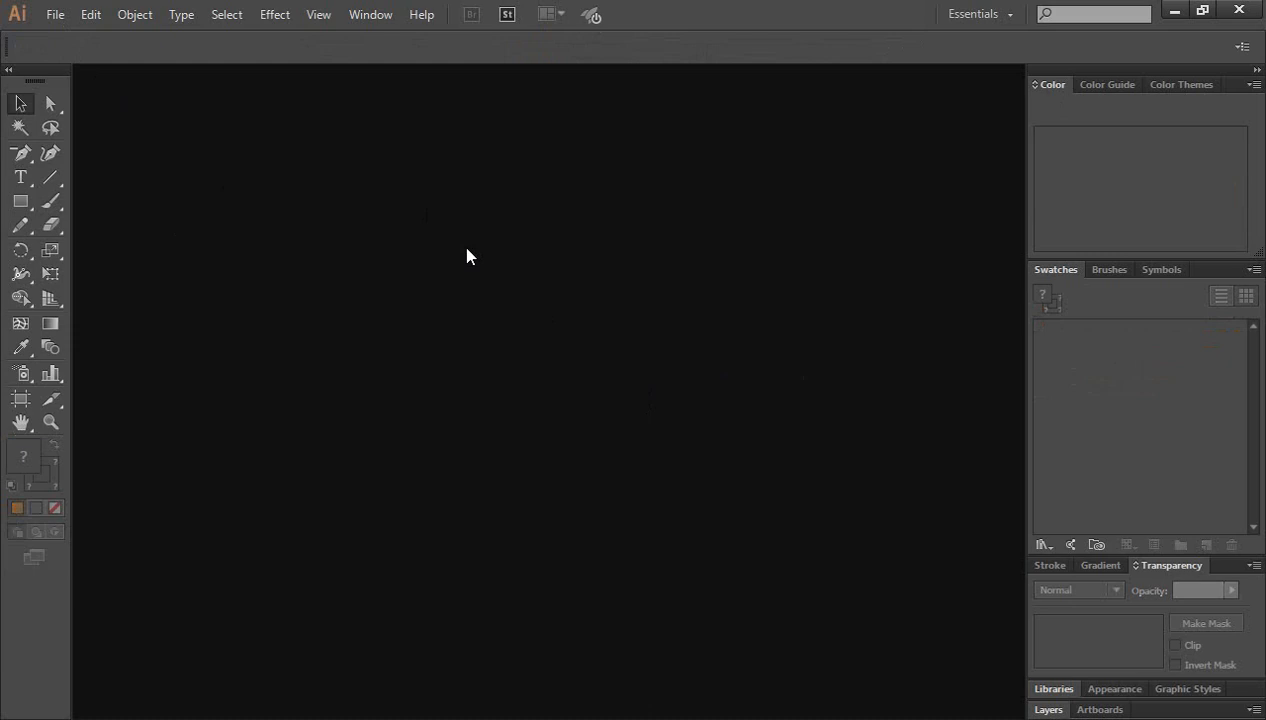
# Step: Create a new A3 document in portrait orientation, 841.89 by 1190.55 px
pyautogui.click(55, 15)
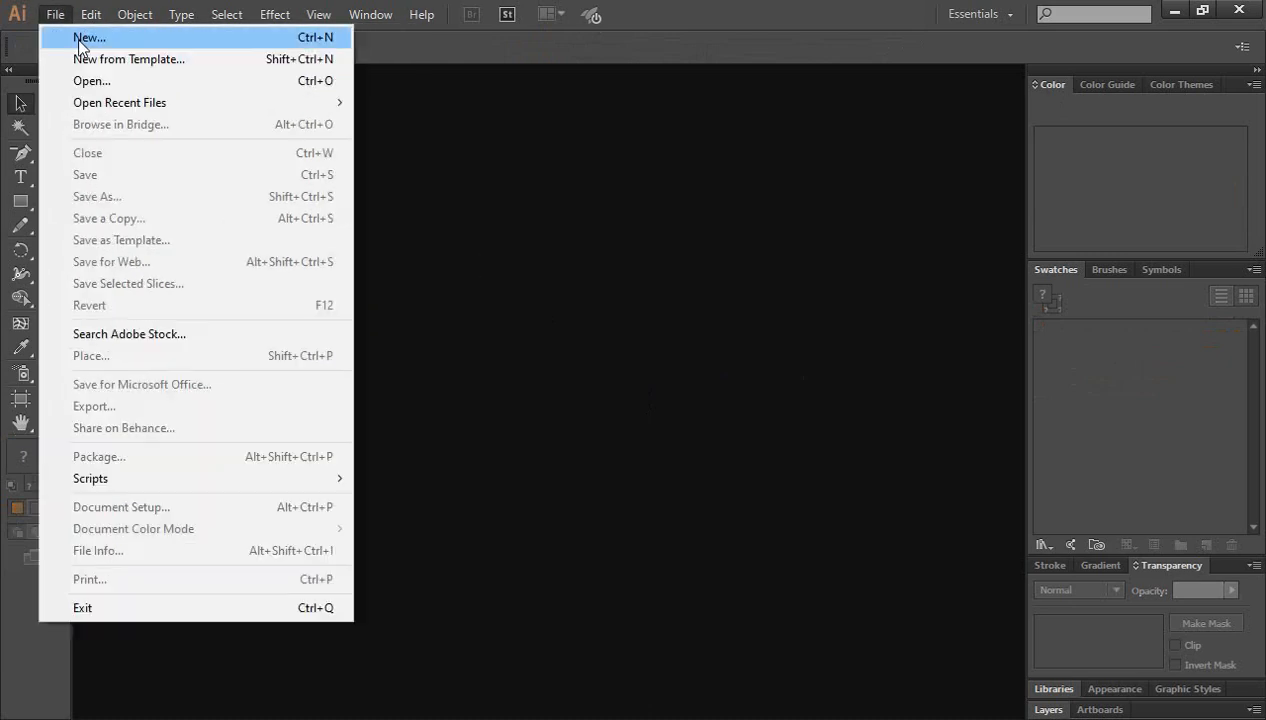
pyautogui.click(80, 40)
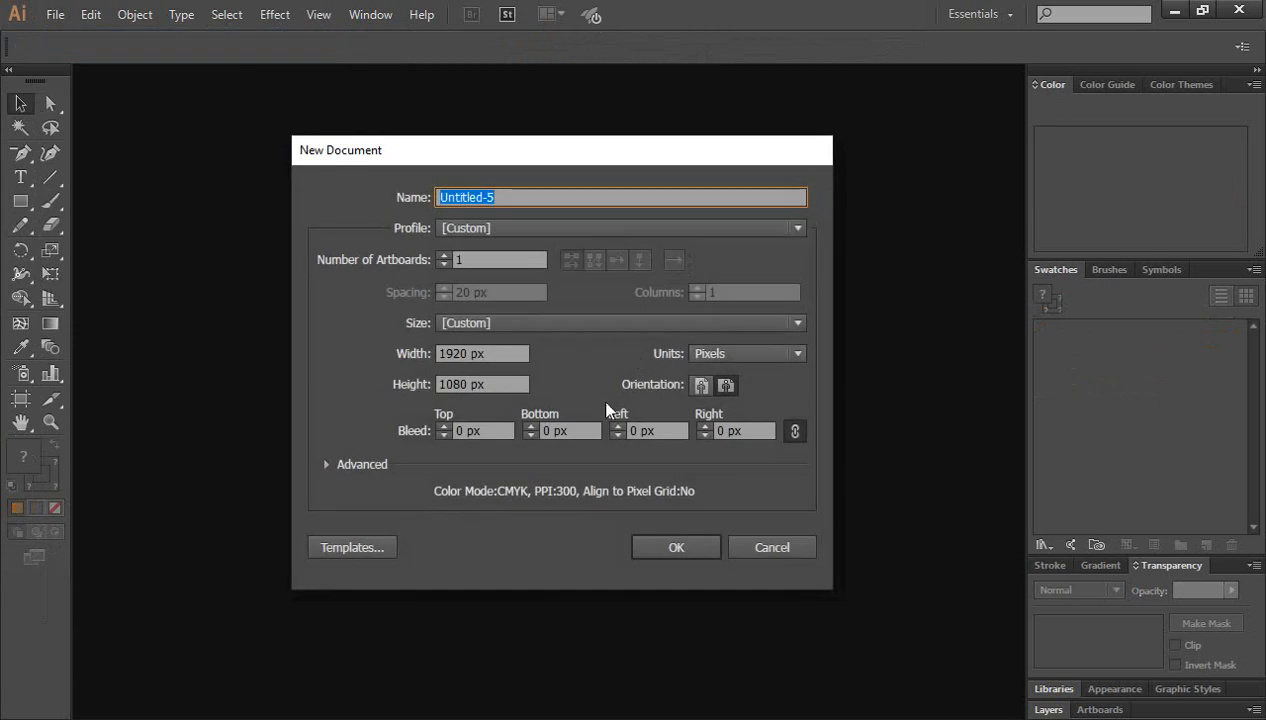
pyautogui.click(551, 321)
pyautogui.click(480, 460)
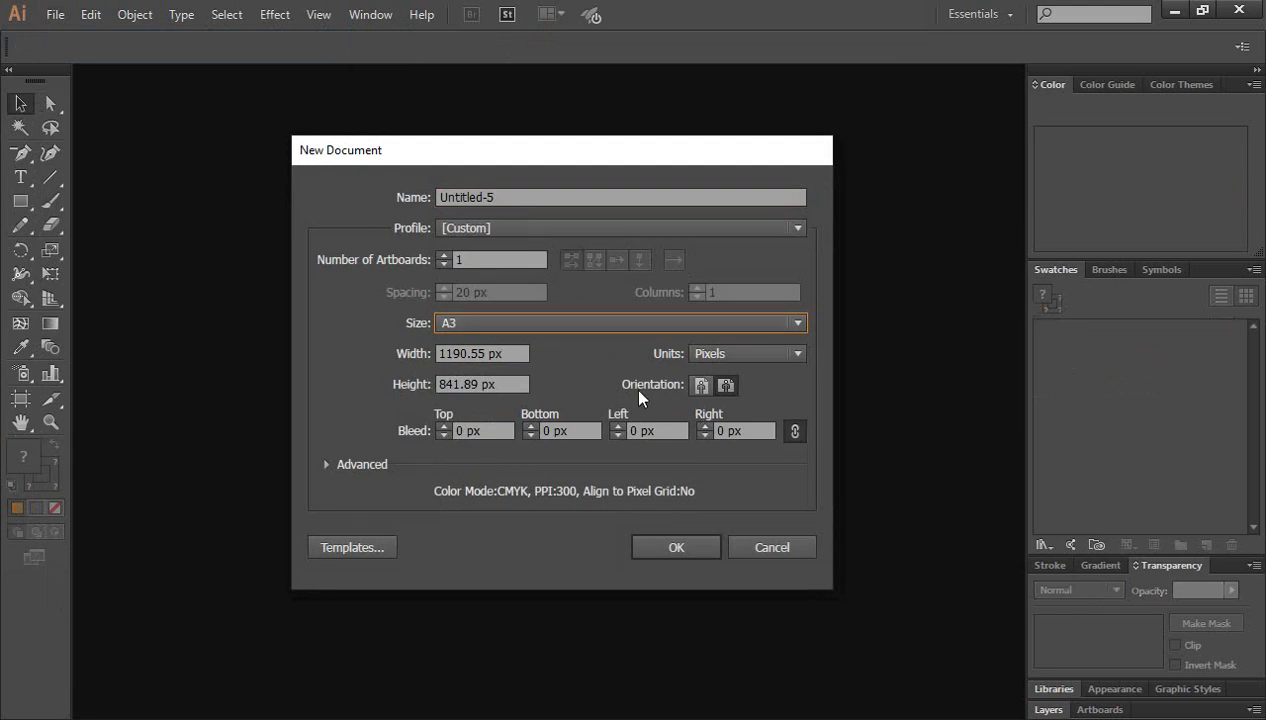
pyautogui.click(700, 388)
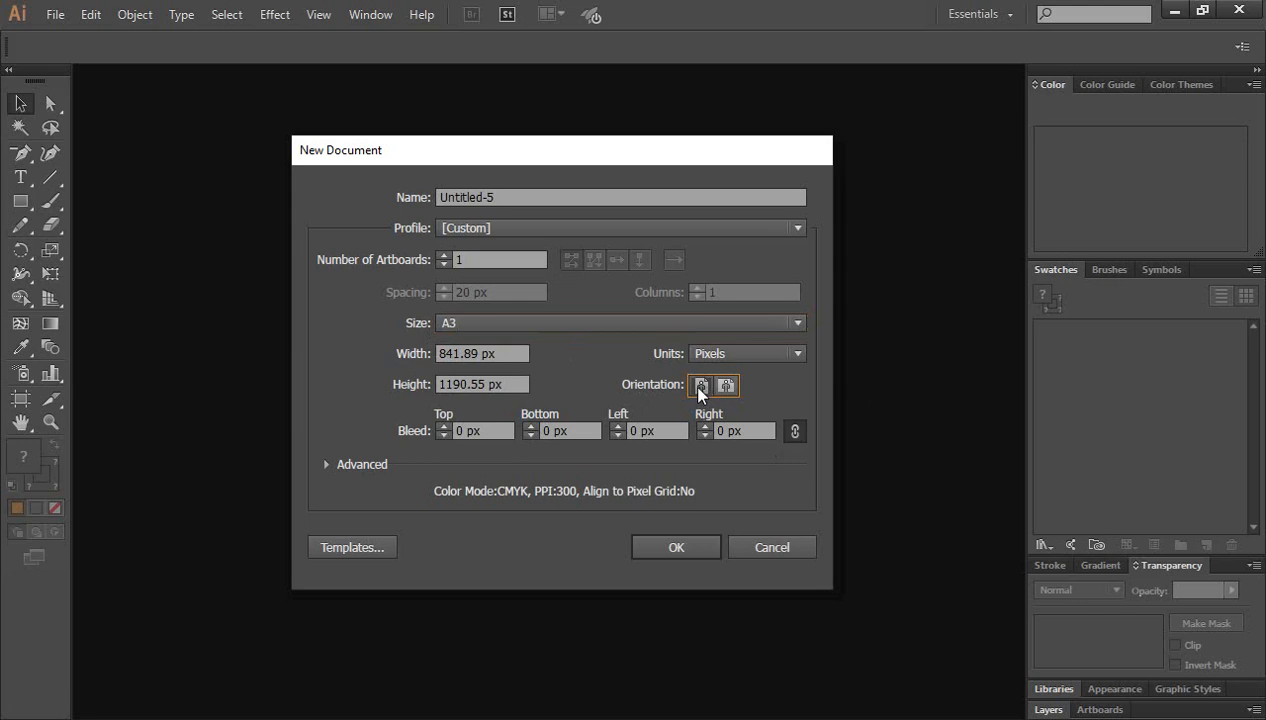
pyautogui.click(677, 549)
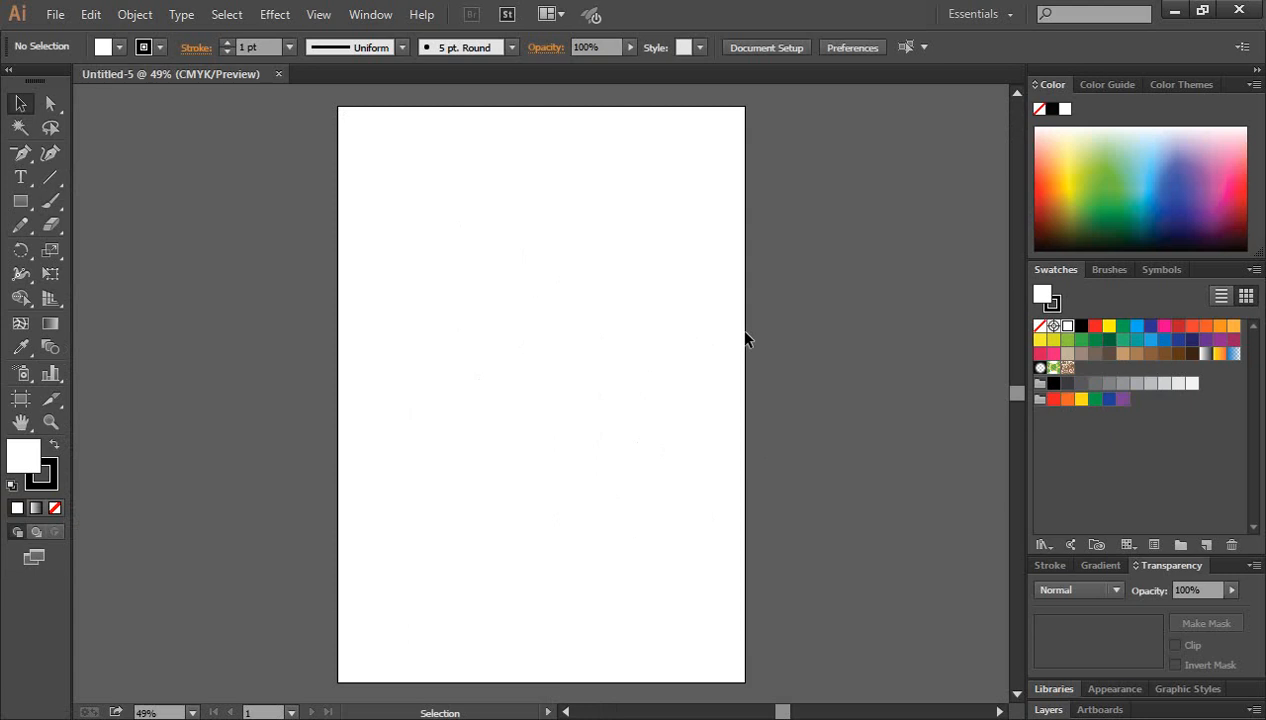
# Step: Place the pexels-pixabay-257360 photo from the Desktop across the full width of the artboard's upper part and embed it
pyautogui.click(53, 17)
pyautogui.click(107, 355)
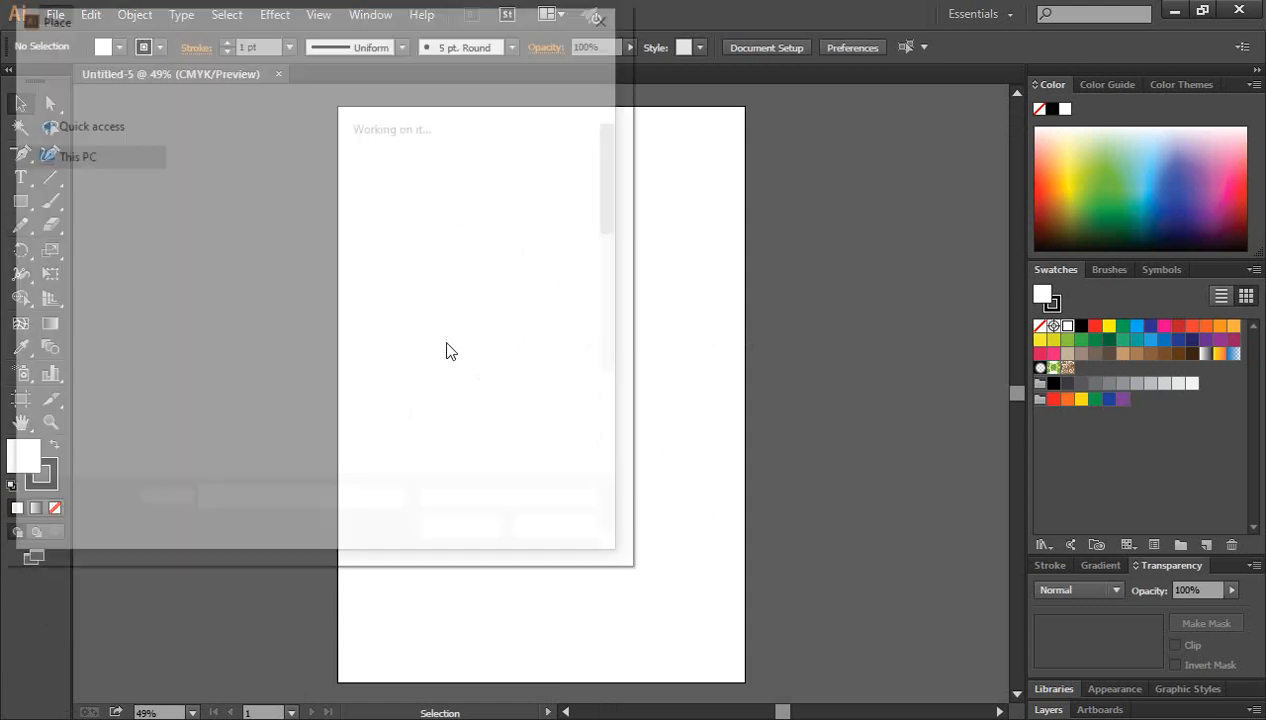
pyautogui.scroll(-3, 475, 294)
pyautogui.scroll(-2, 455, 372)
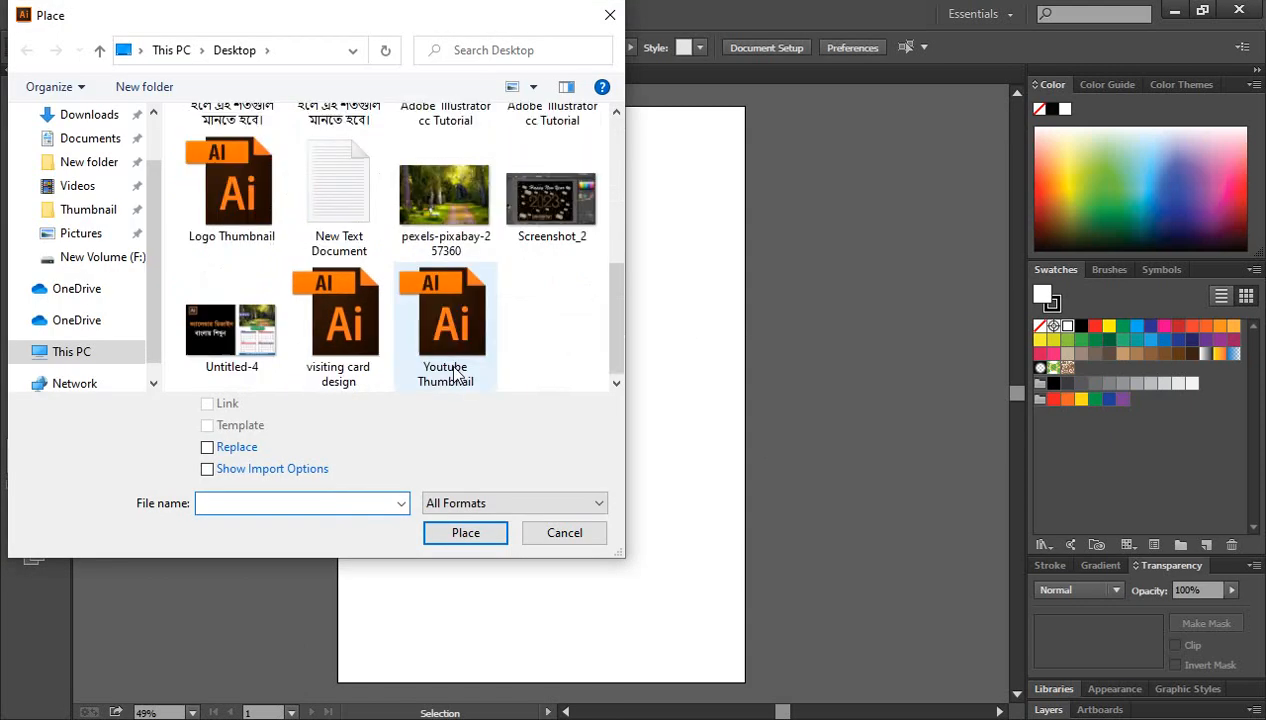
pyautogui.click(435, 195)
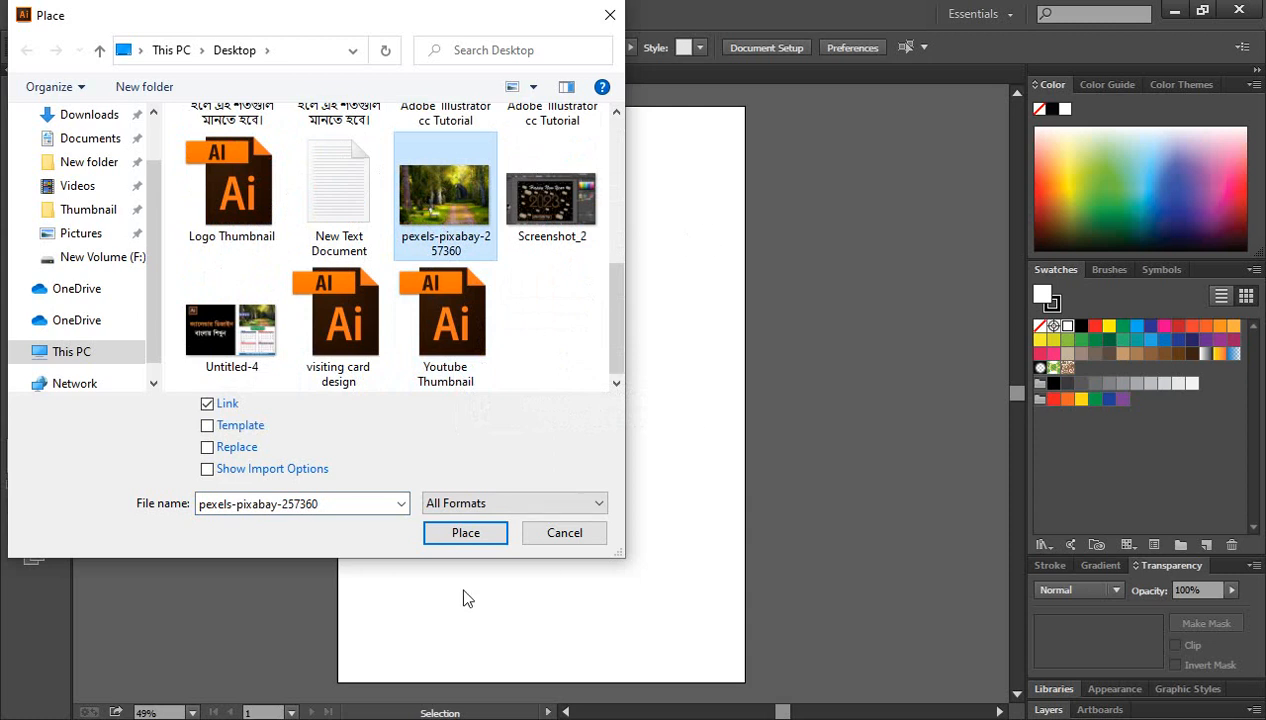
pyautogui.click(456, 535)
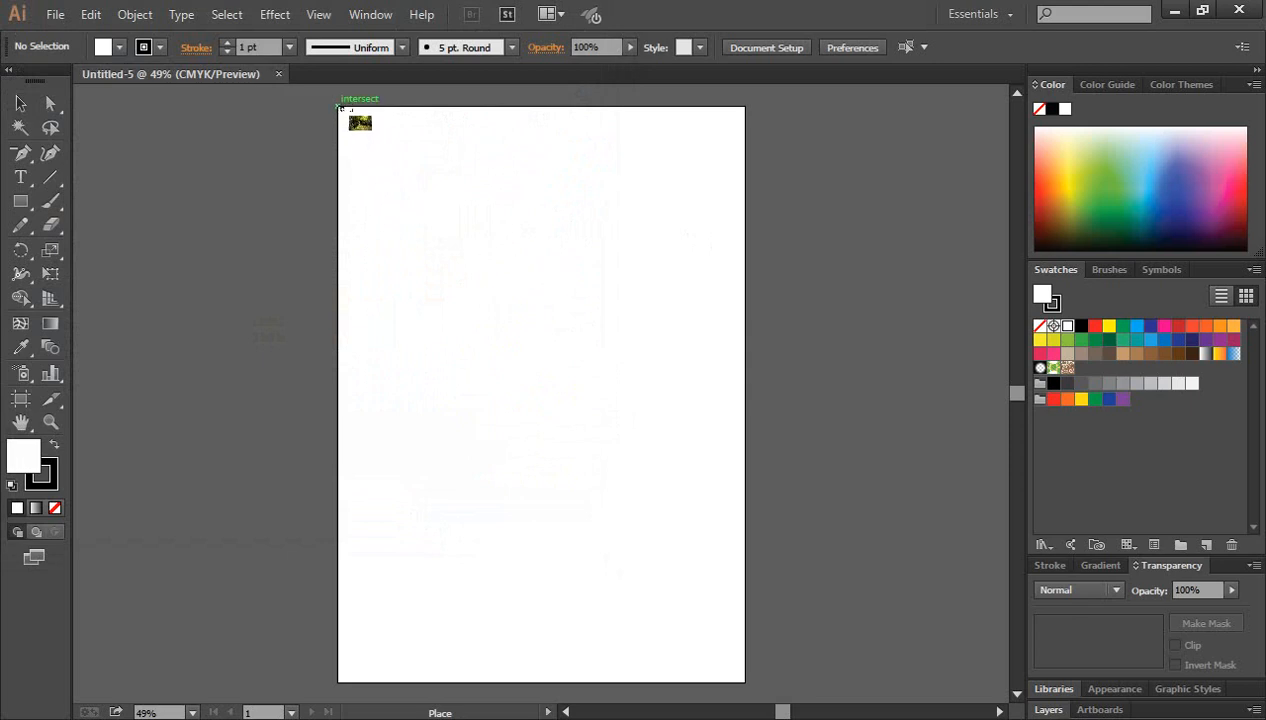
pyautogui.moveTo(338, 104); pyautogui.dragTo(744, 386)
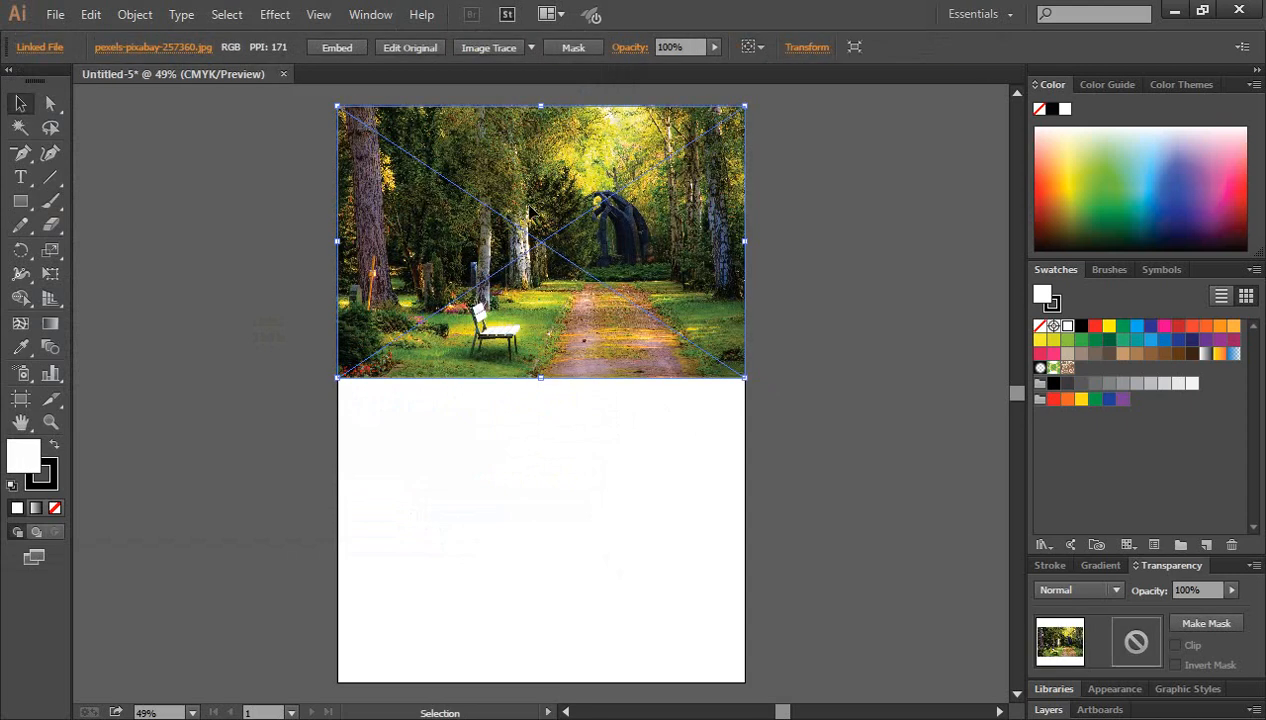
pyautogui.click(337, 48)
pyautogui.click(235, 277)
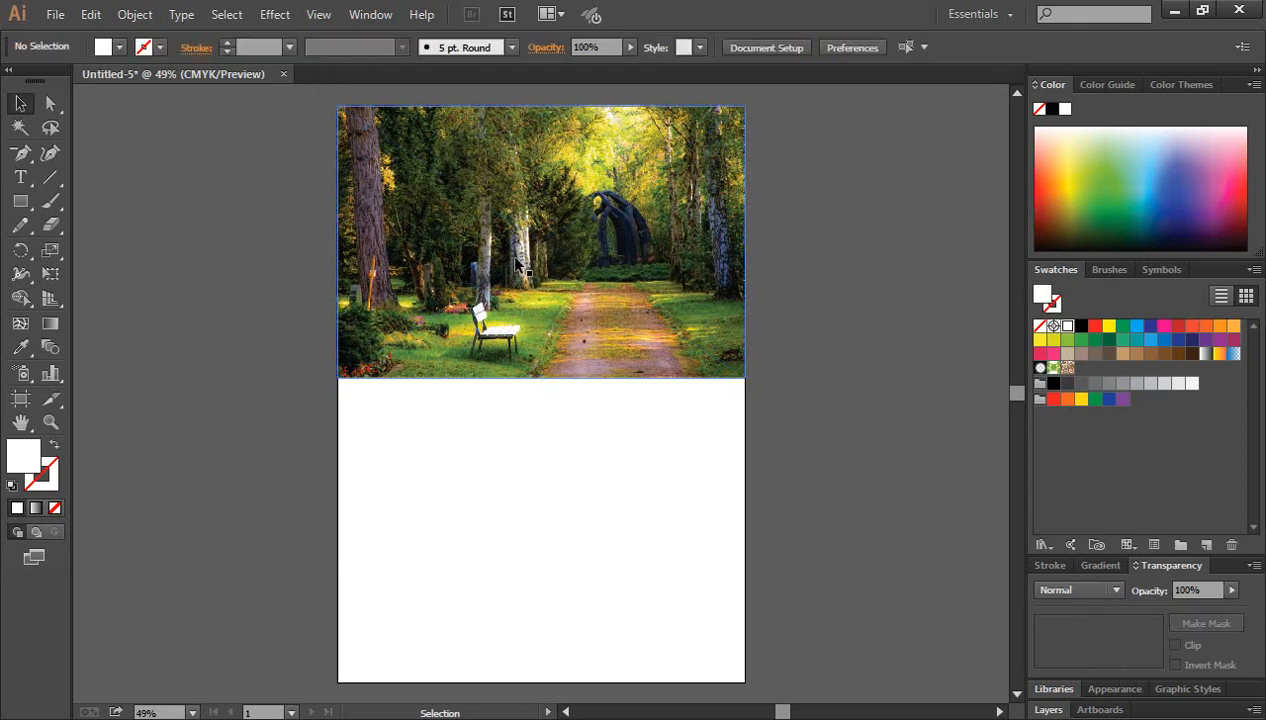
pyautogui.click(590, 292)
pyautogui.click(786, 370)
pyautogui.click(563, 272)
pyautogui.click(835, 270)
pyautogui.click(472, 277)
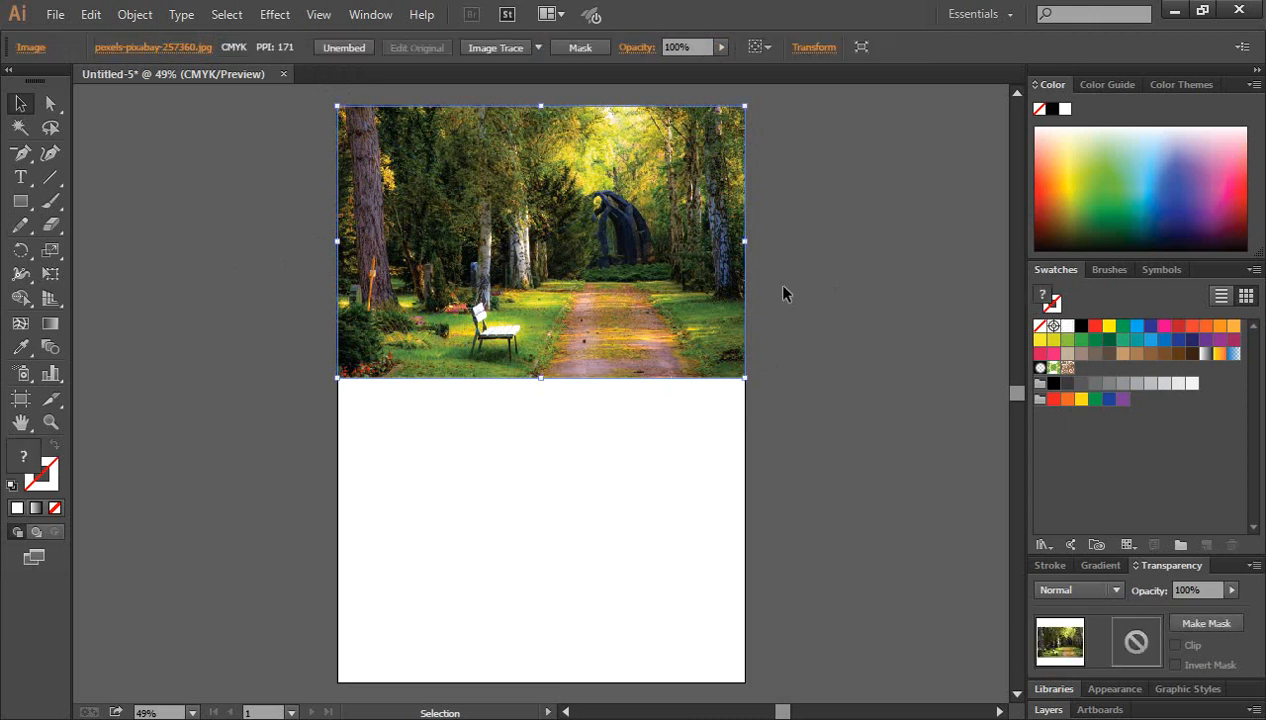
pyautogui.click(783, 293)
pyautogui.click(666, 305)
pyautogui.click(840, 345)
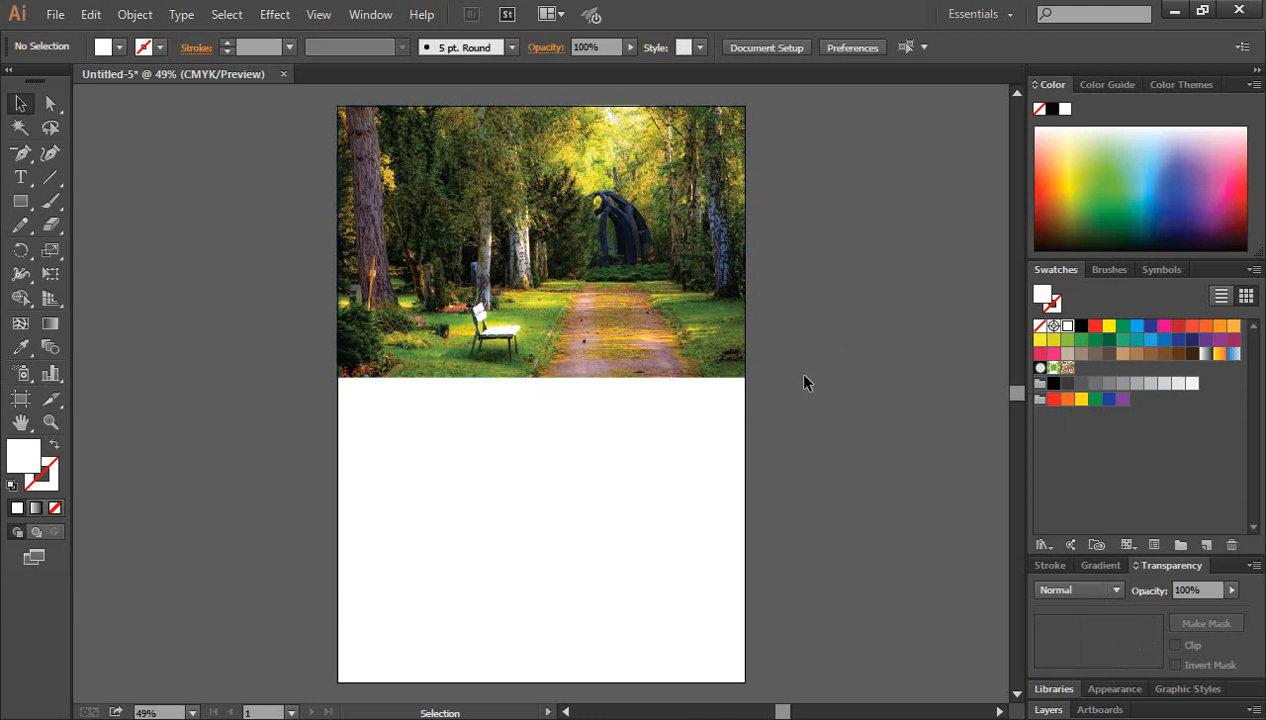
# Step: Reduce the forest photo's height by raising its lower edge slightly, keeping its full artboard width
pyautogui.click(589, 281)
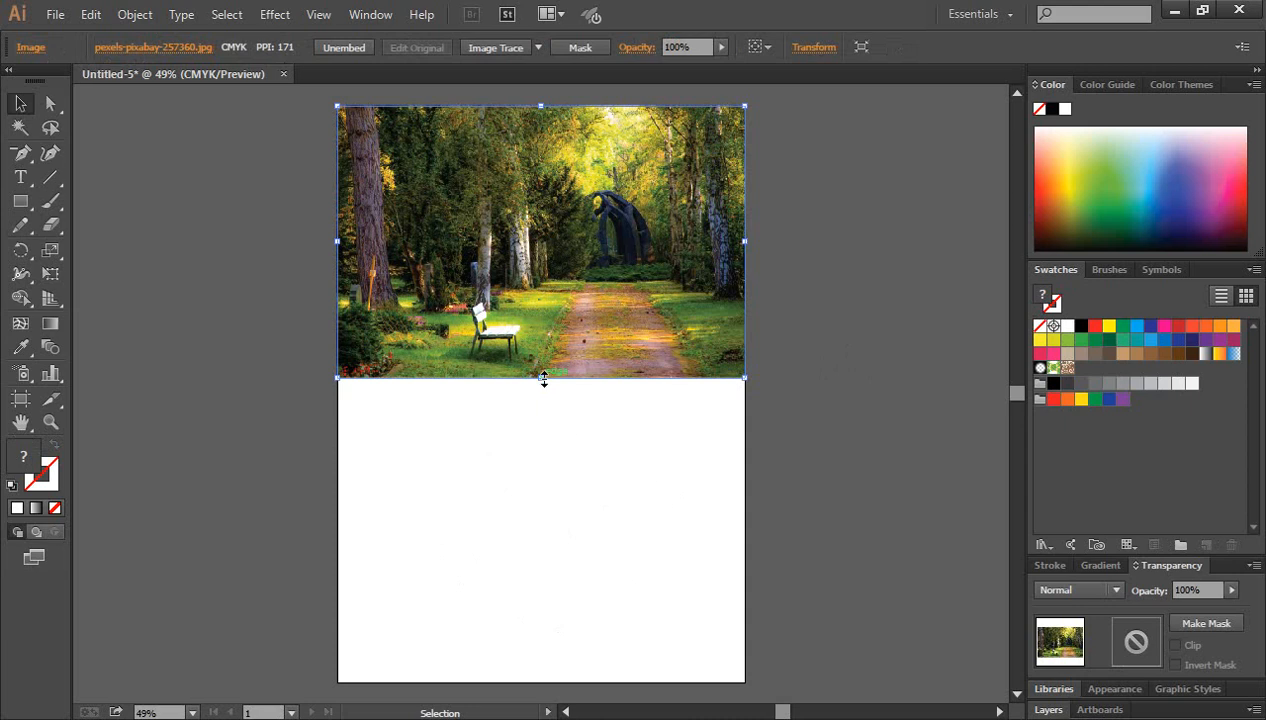
pyautogui.moveTo(544, 379); pyautogui.dragTo(544, 343)
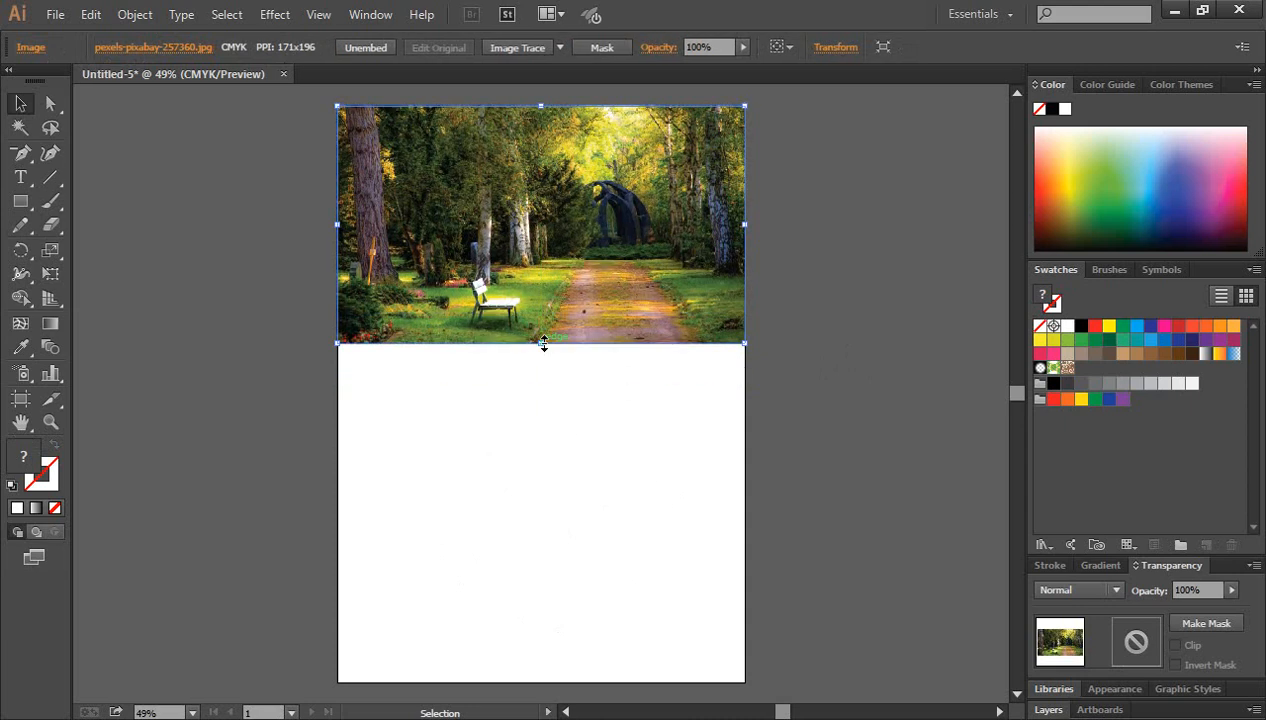
pyautogui.click(650, 515)
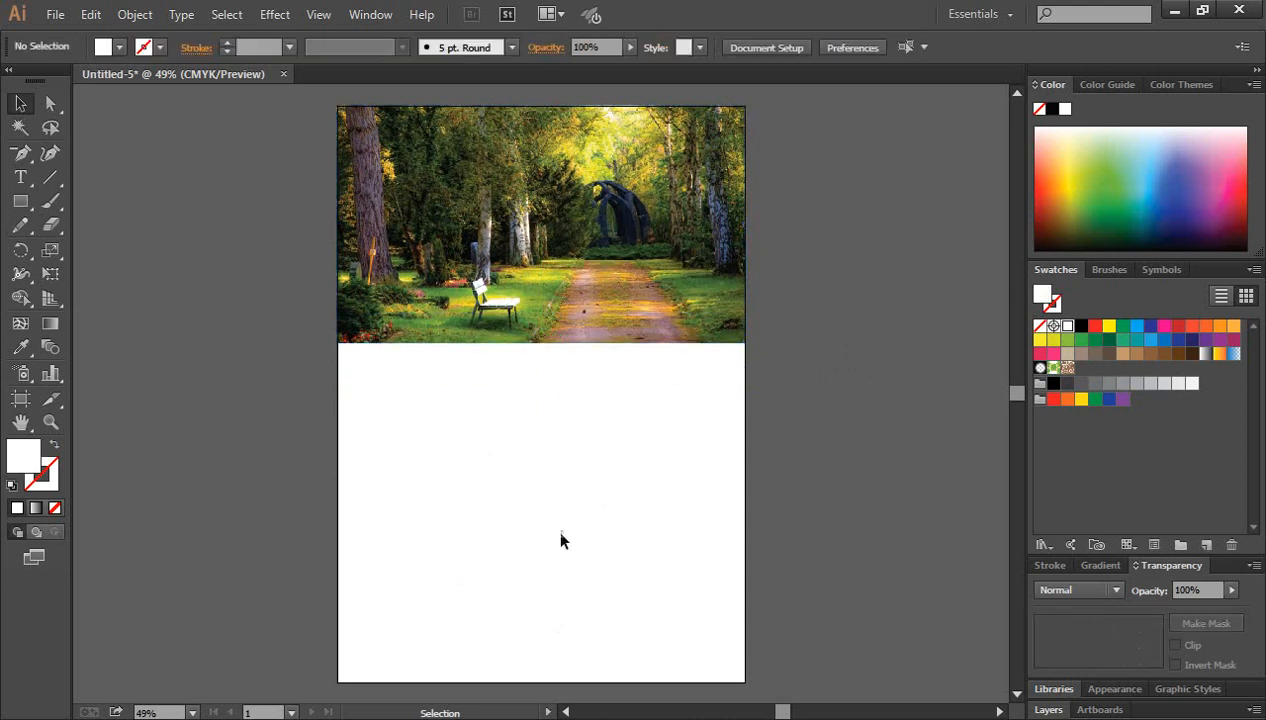
pyautogui.scroll(-1, 507, 495)
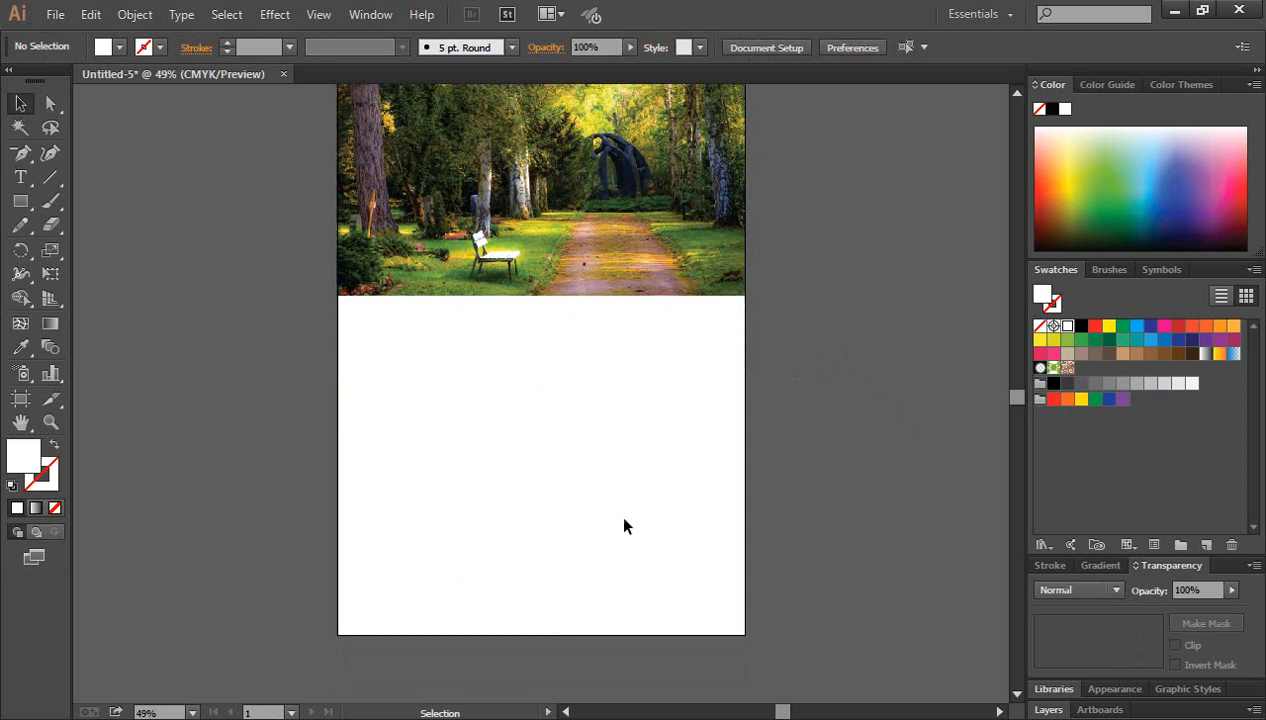
pyautogui.scroll(1, 614, 540)
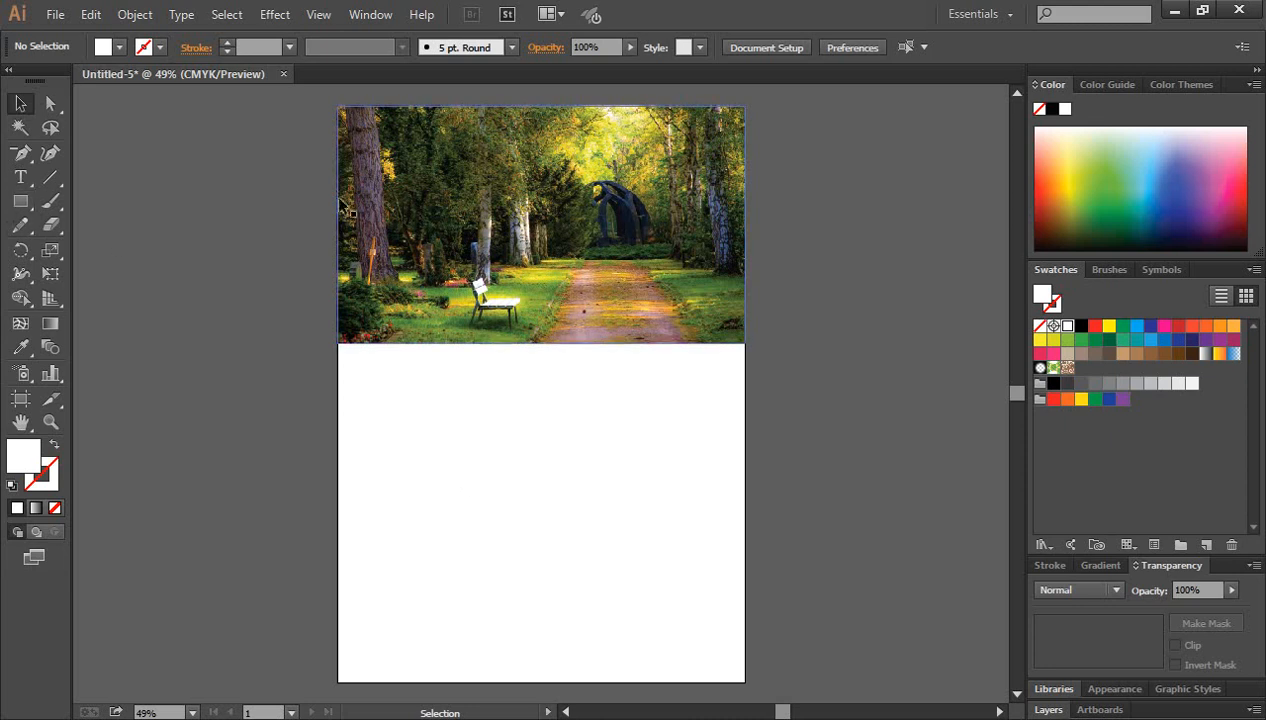
# Step: Draw a rectangle about 266 by 122 px from the photo's left edge and fill it with dark blue
pyautogui.click(22, 202)
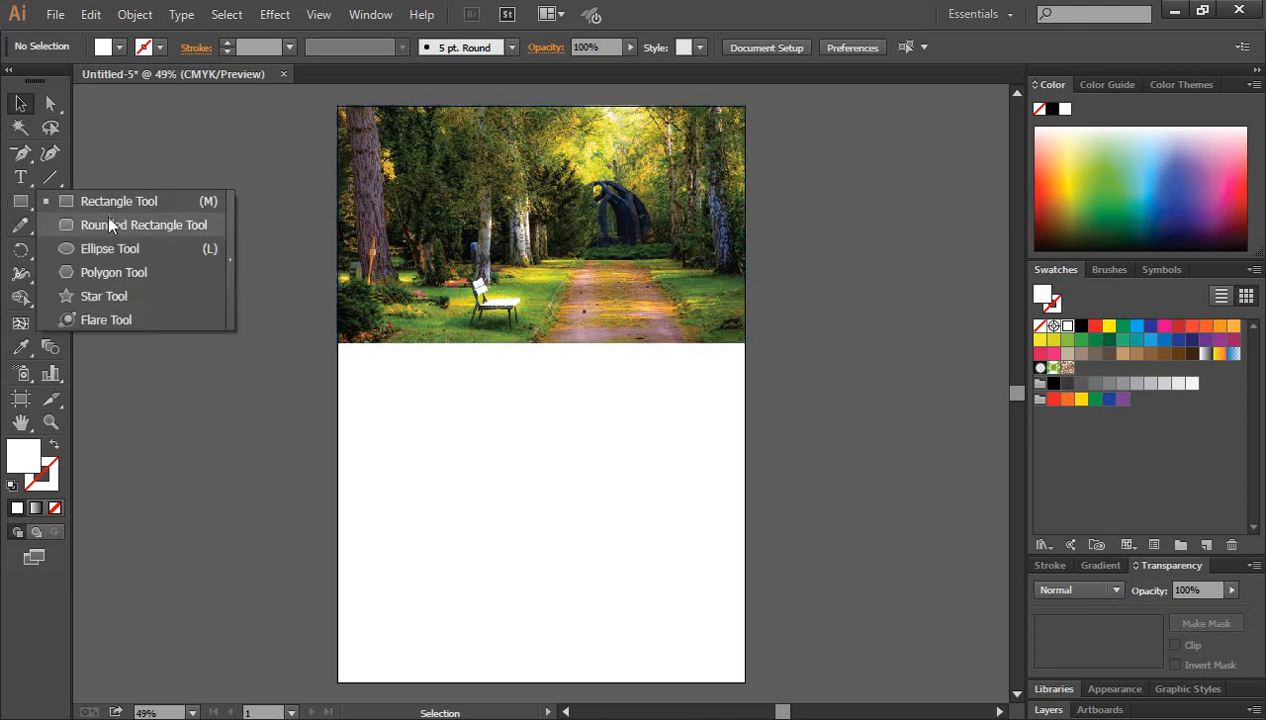
pyautogui.click(100, 199)
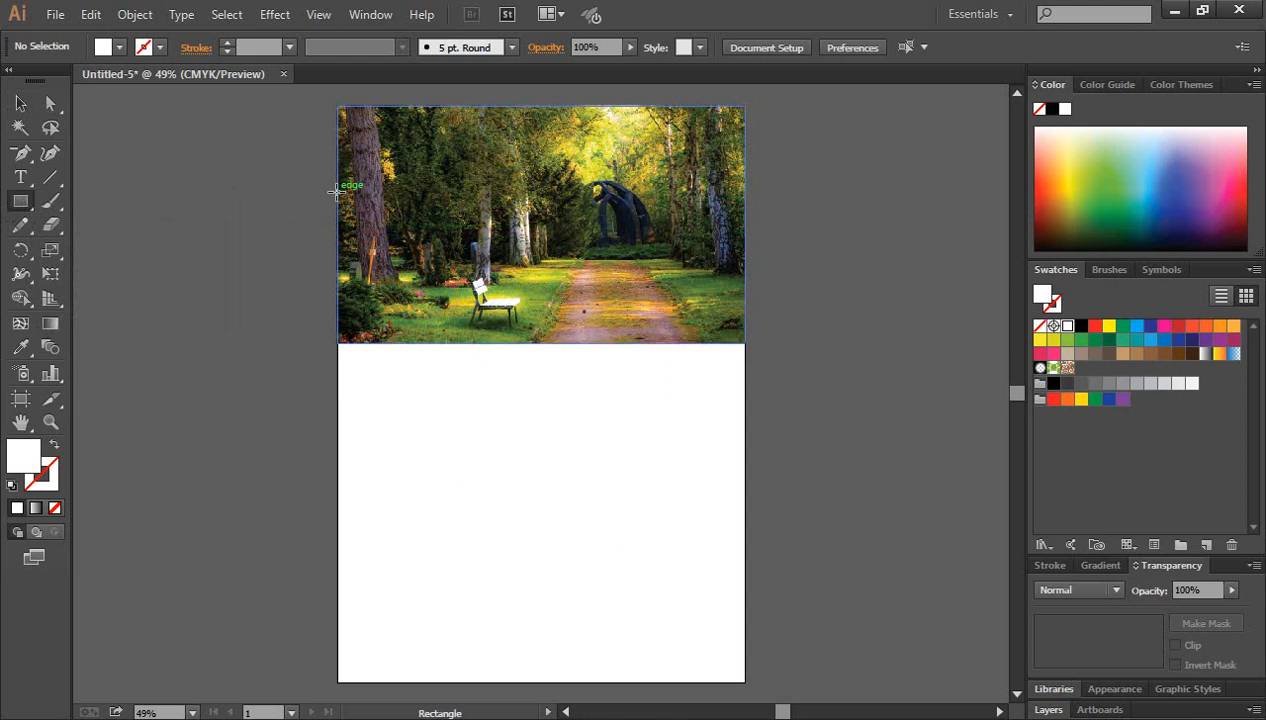
pyautogui.moveTo(336, 192); pyautogui.dragTo(467, 253)
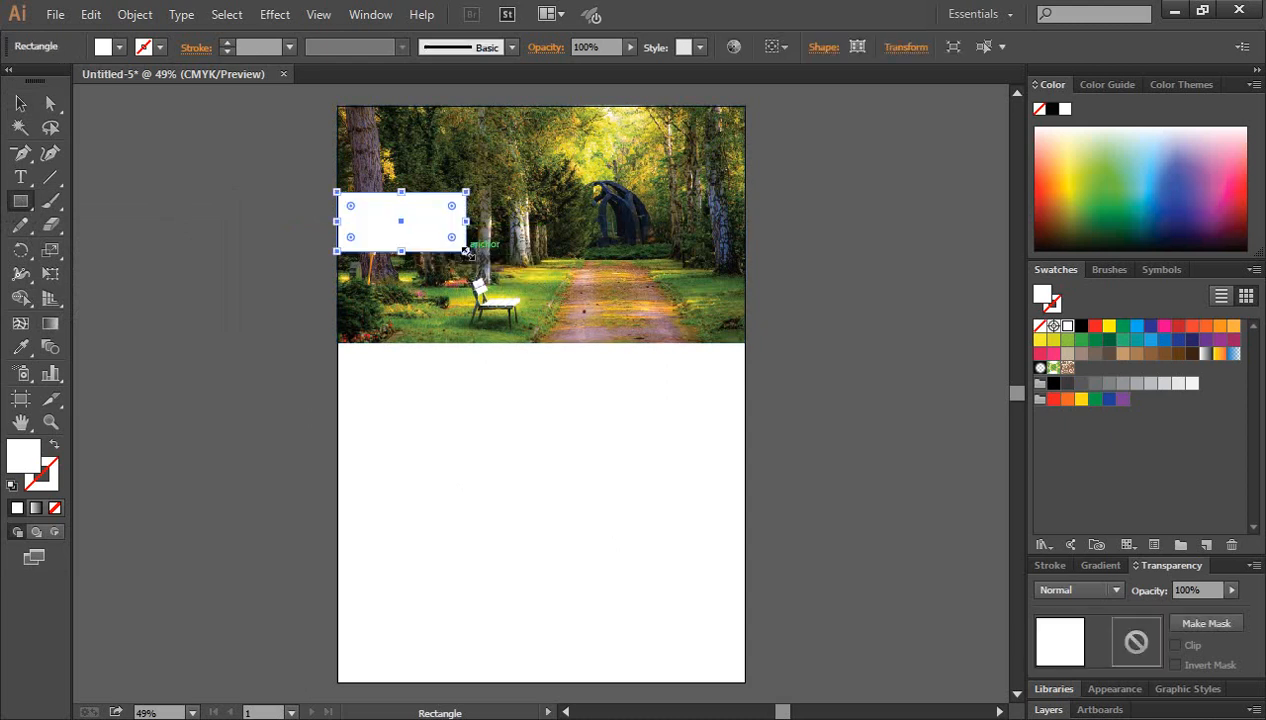
pyautogui.click(1150, 328)
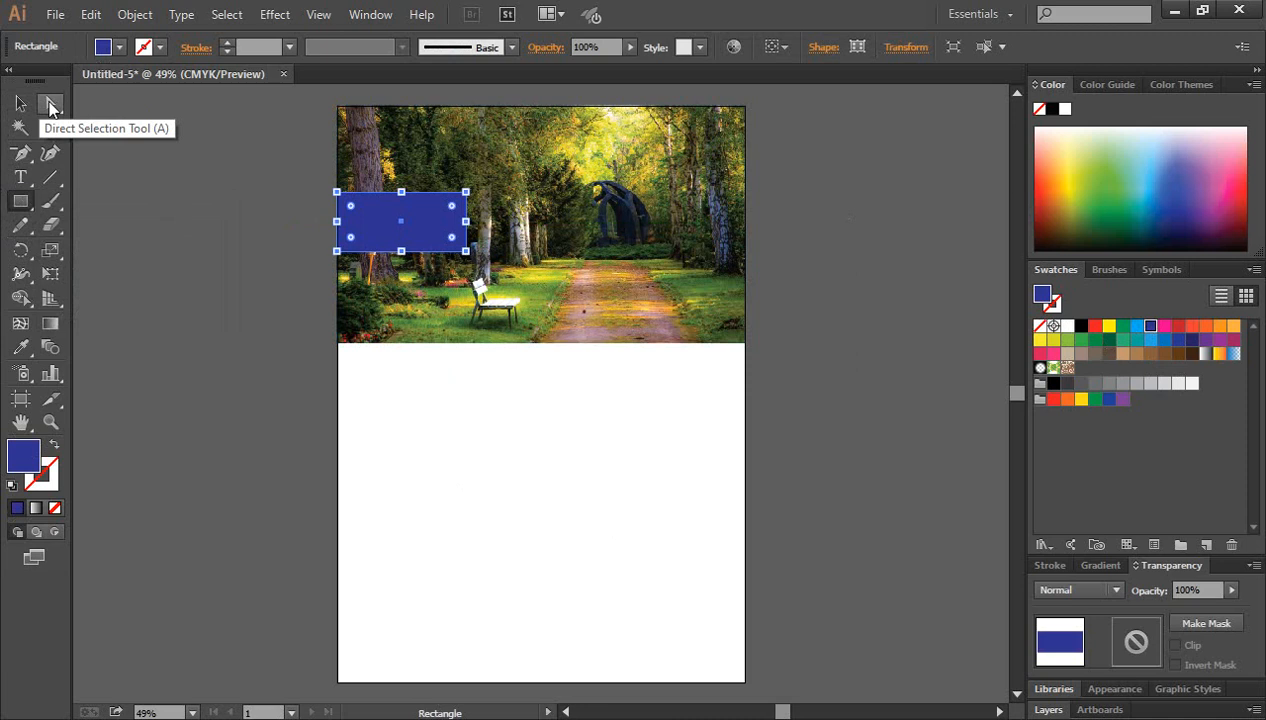
# Step: Round the blue rectangle's two right corners fully so that this end becomes a semicircle
pyautogui.click(52, 105)
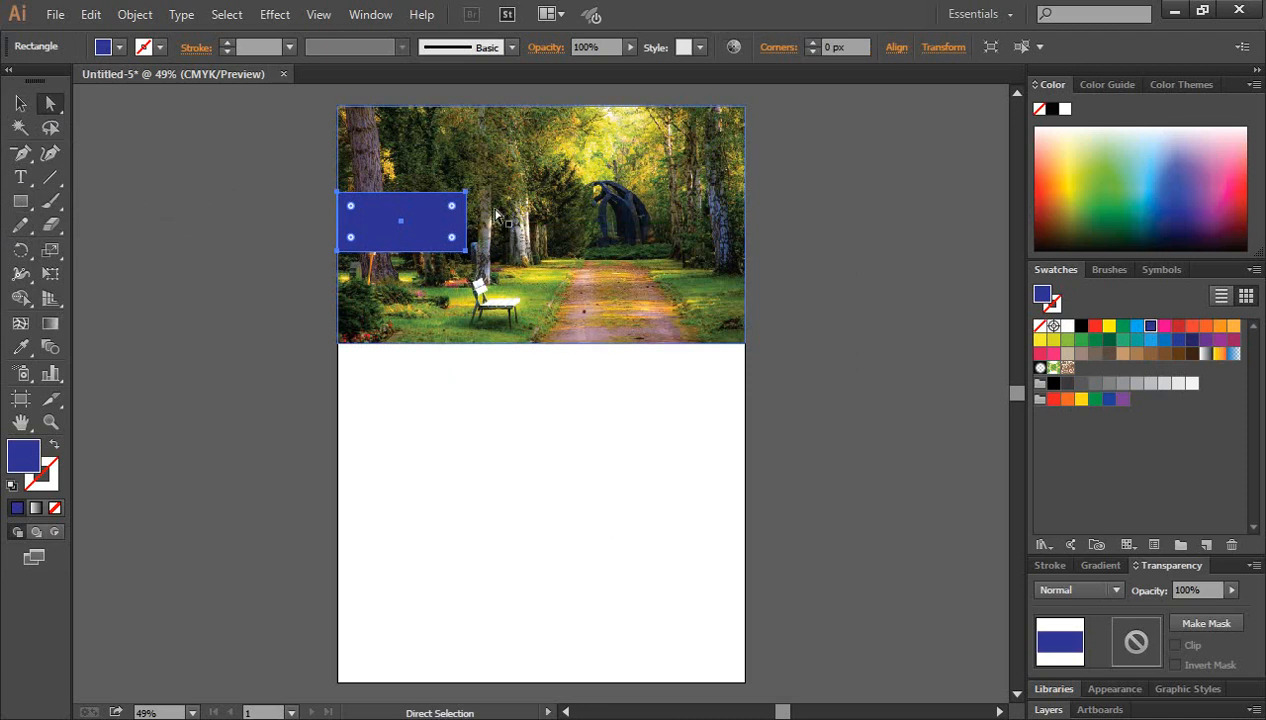
pyautogui.click(451, 205)
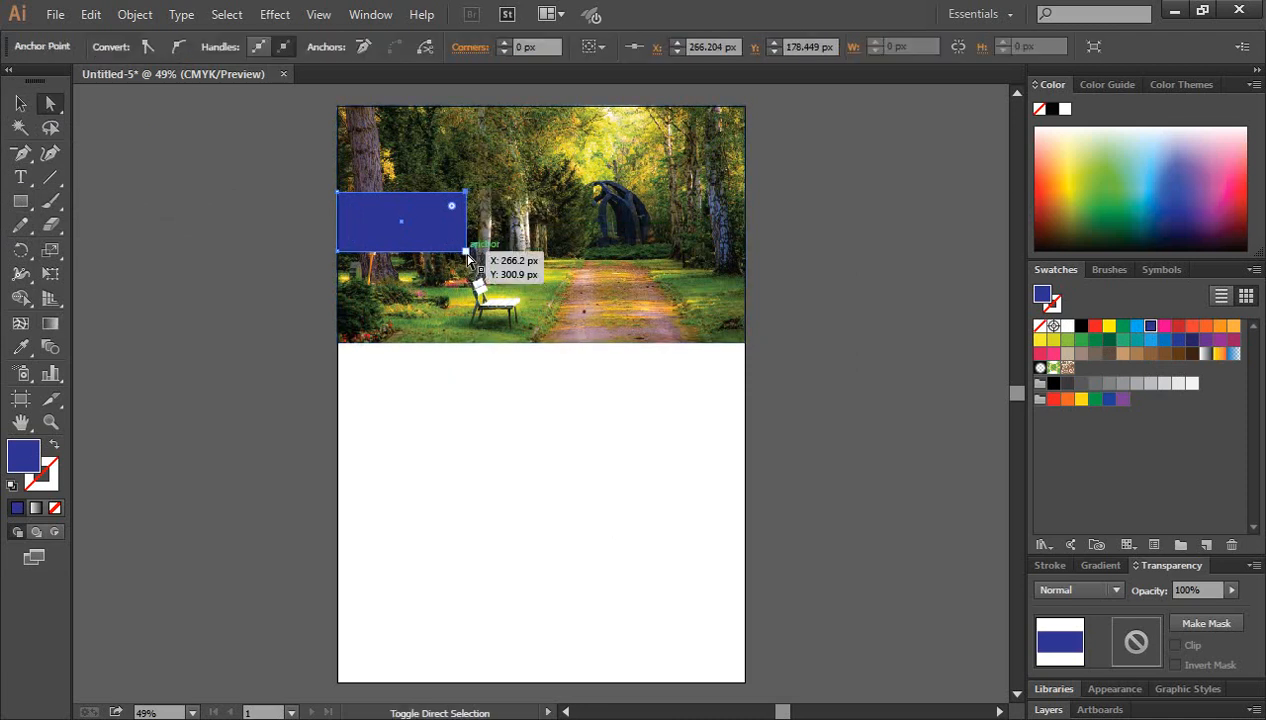
pyautogui.keyDown('shift'); pyautogui.click(466, 251); pyautogui.keyUp('shift')
pyautogui.moveTo(451, 215); pyautogui.dragTo(354, 214)
pyautogui.click(22, 105)
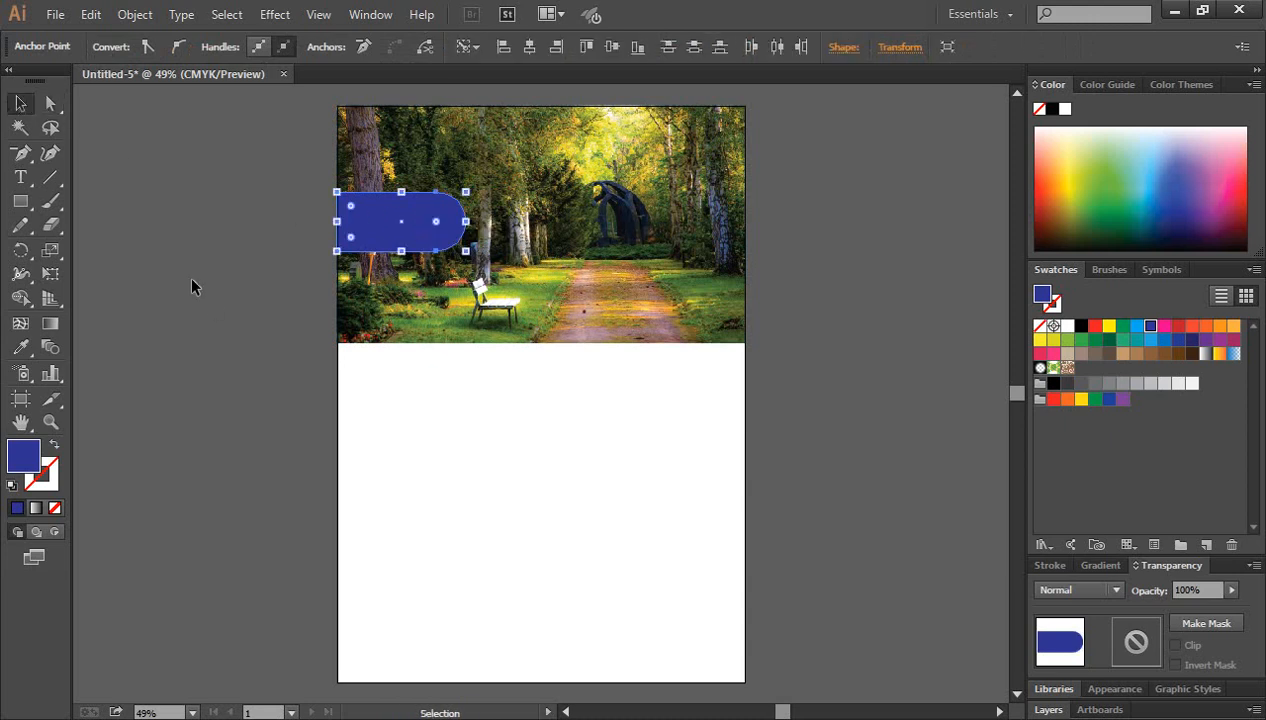
pyautogui.click(208, 296)
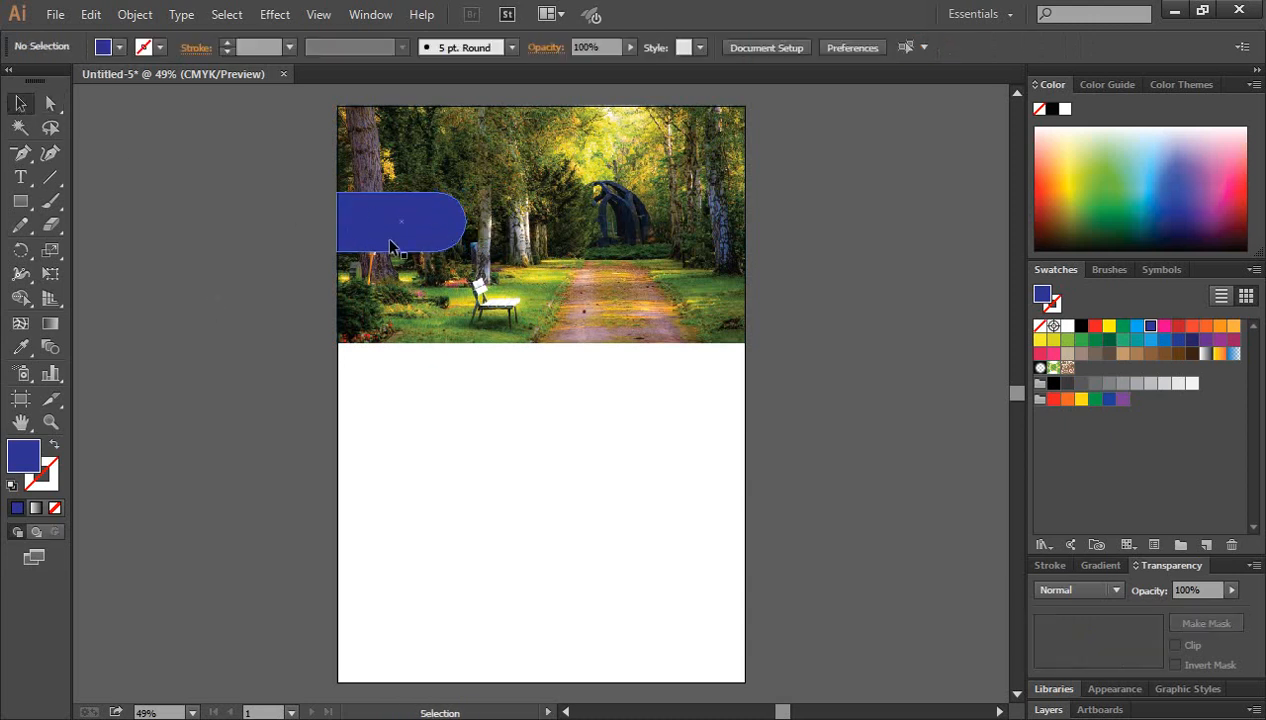
# Step: Add the text "2023" in the blank area below the photo and enlarge it to about 147 pt
pyautogui.click(21, 179)
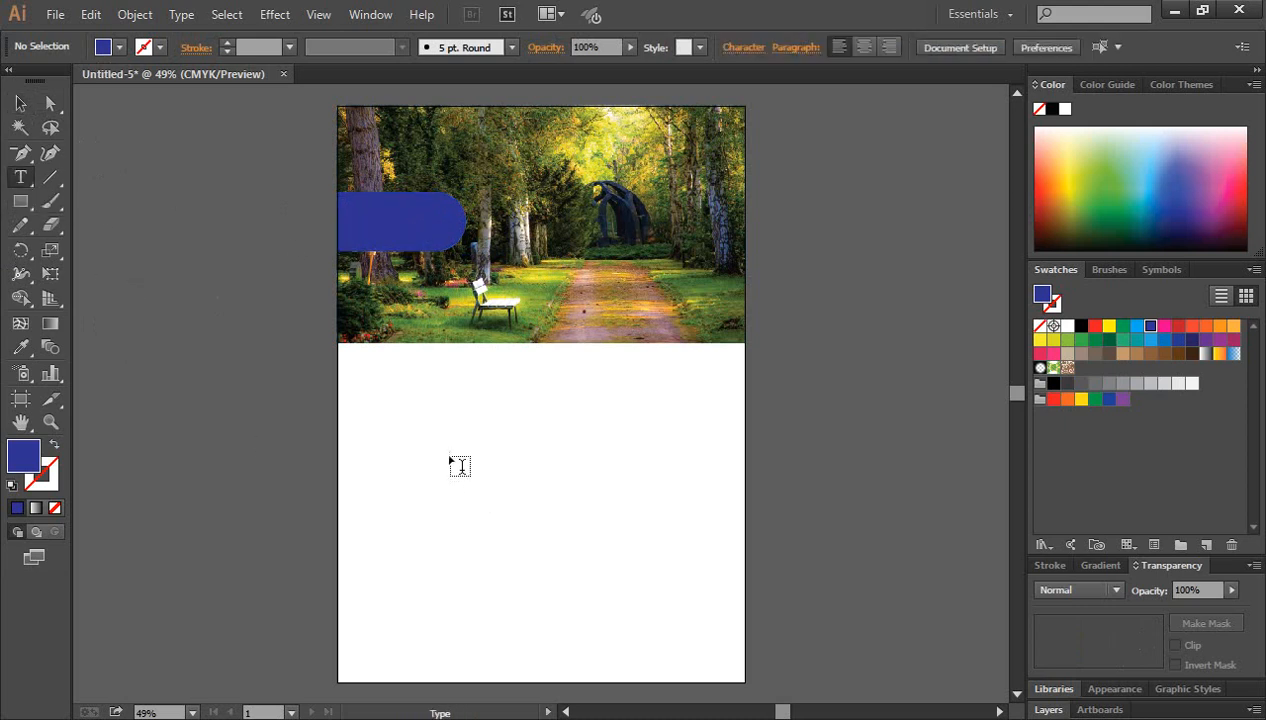
pyautogui.click(604, 512)
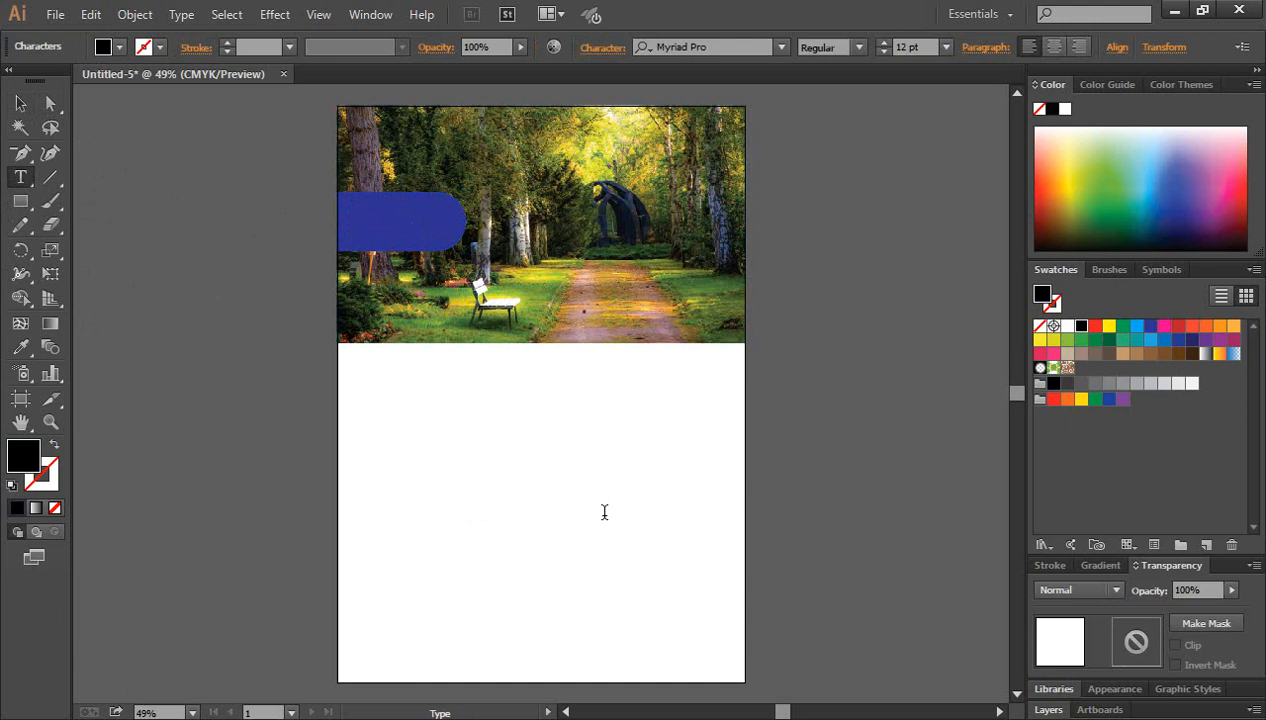
pyautogui.write('2023')
pyautogui.click(21, 103)
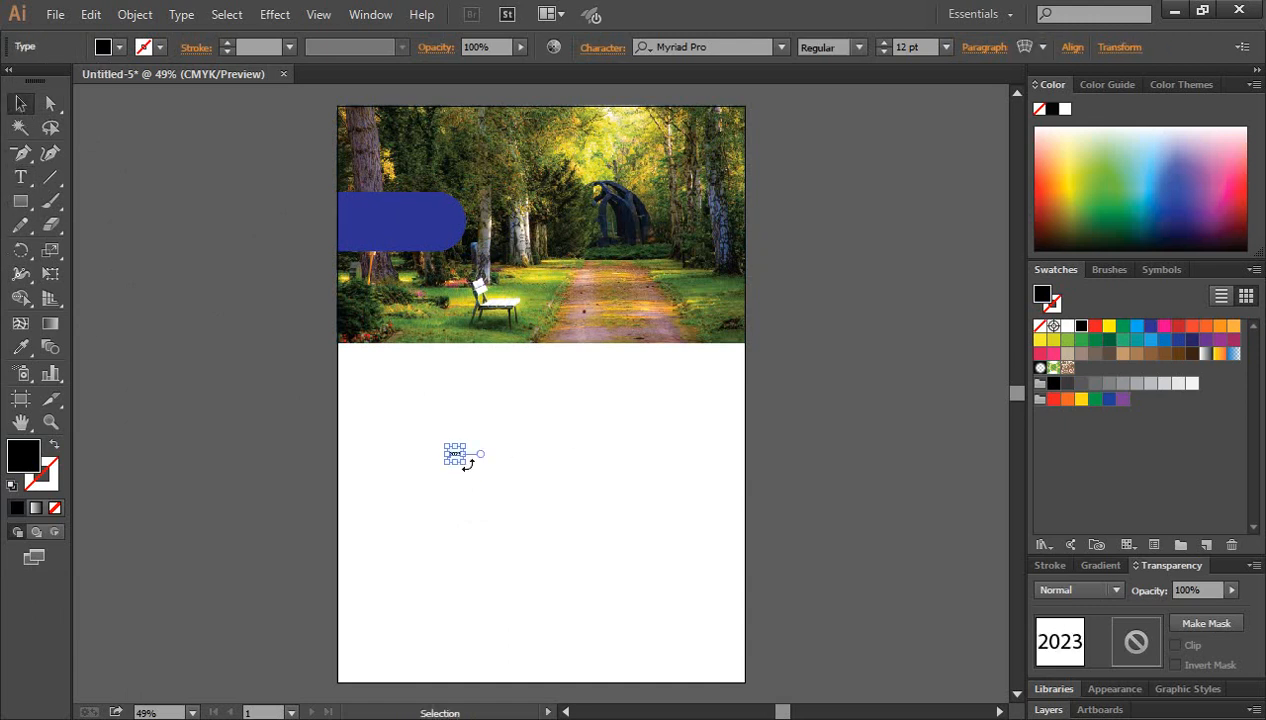
pyautogui.moveTo(465, 465); pyautogui.dragTo(397, 449)
# Step: Set the font of the "2023" text to Bell MT in the Bold style
pyautogui.click(20, 178)
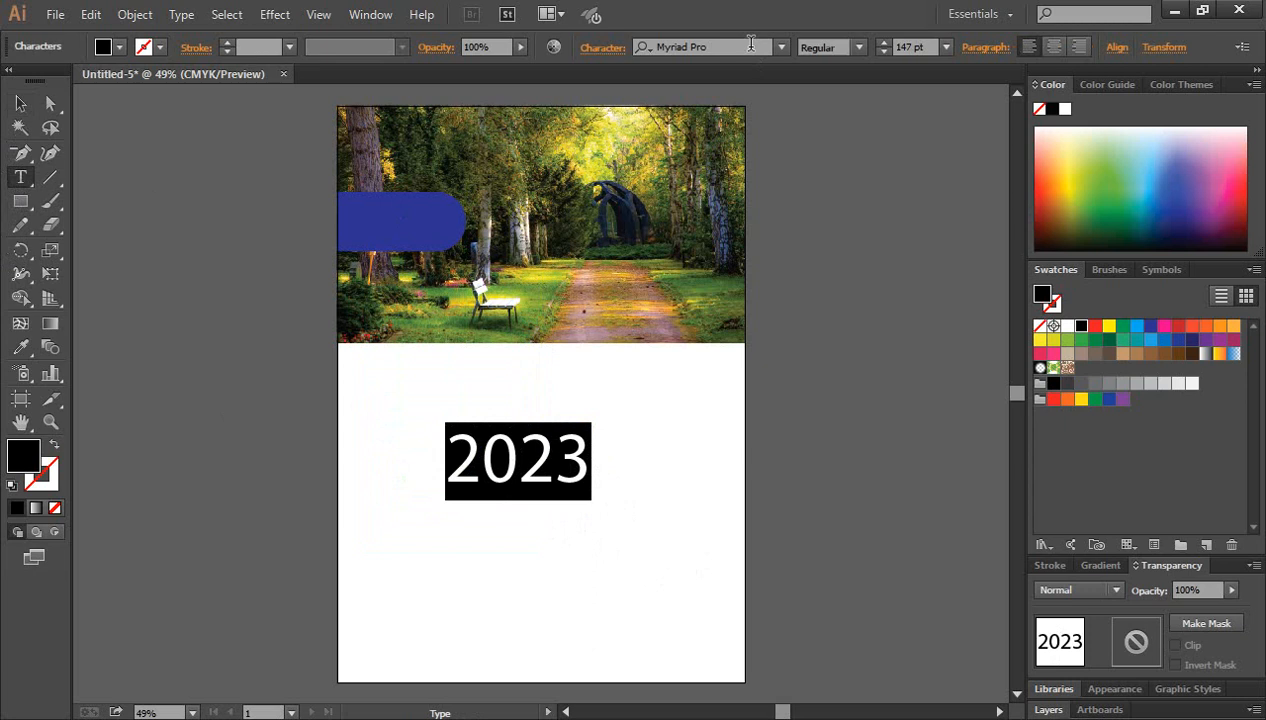
pyautogui.click(781, 47)
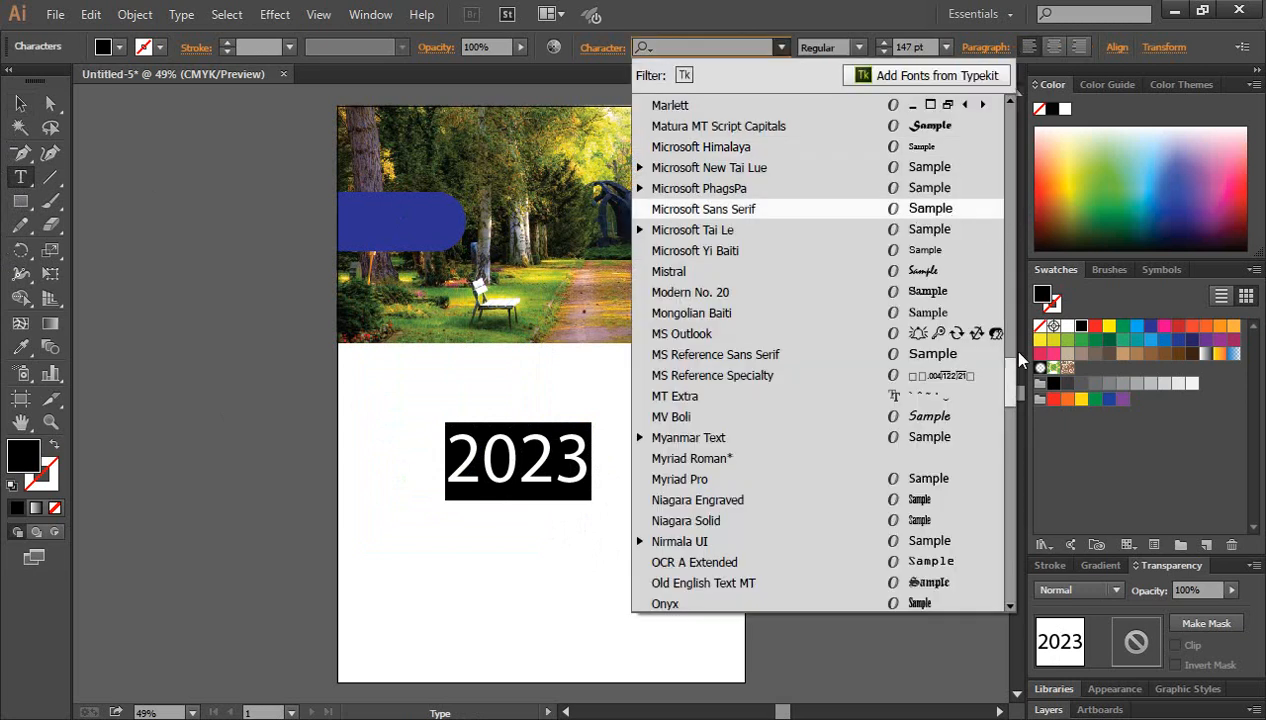
pyautogui.moveTo(1012, 385); pyautogui.dragTo(1012, 100)
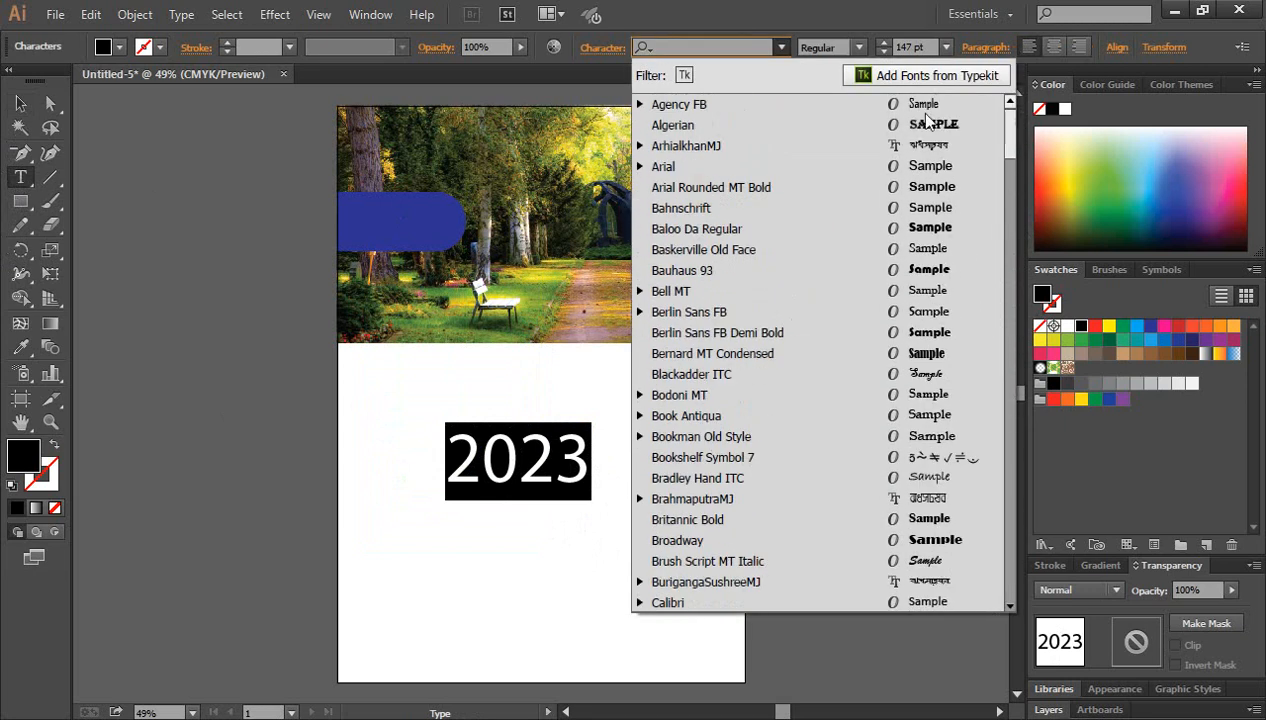
pyautogui.click(745, 100)
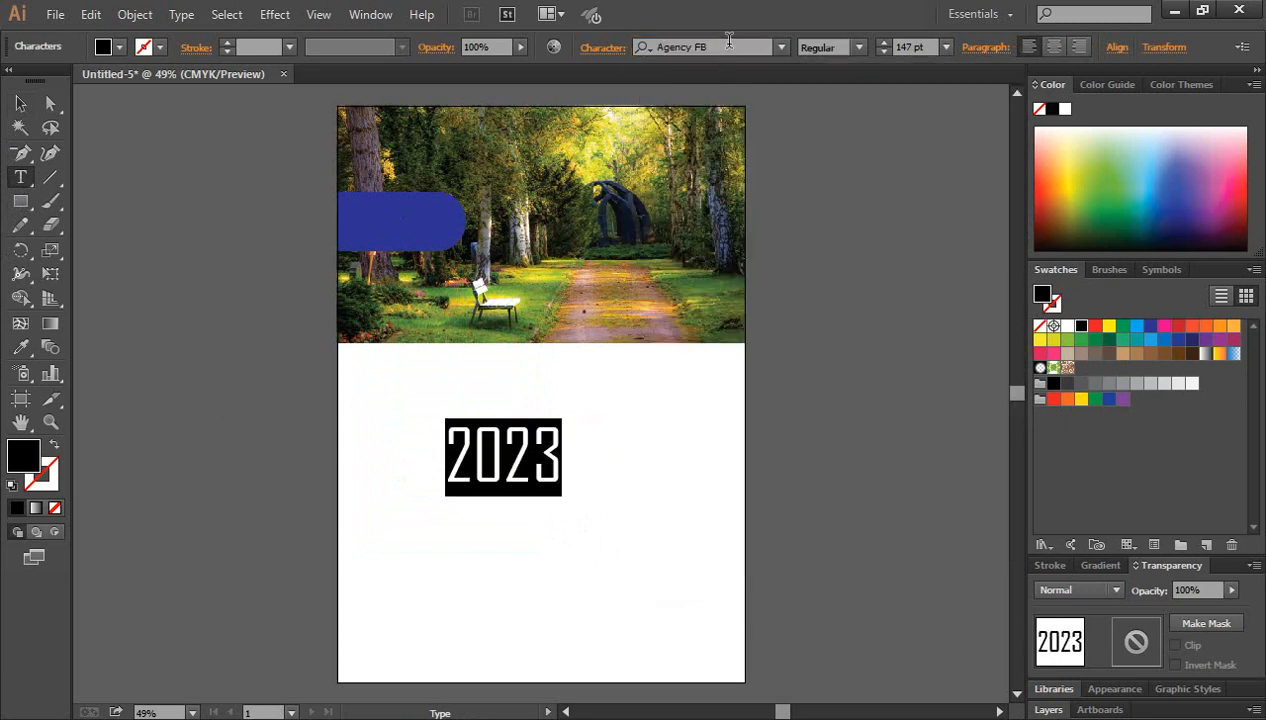
pyautogui.click(729, 40)
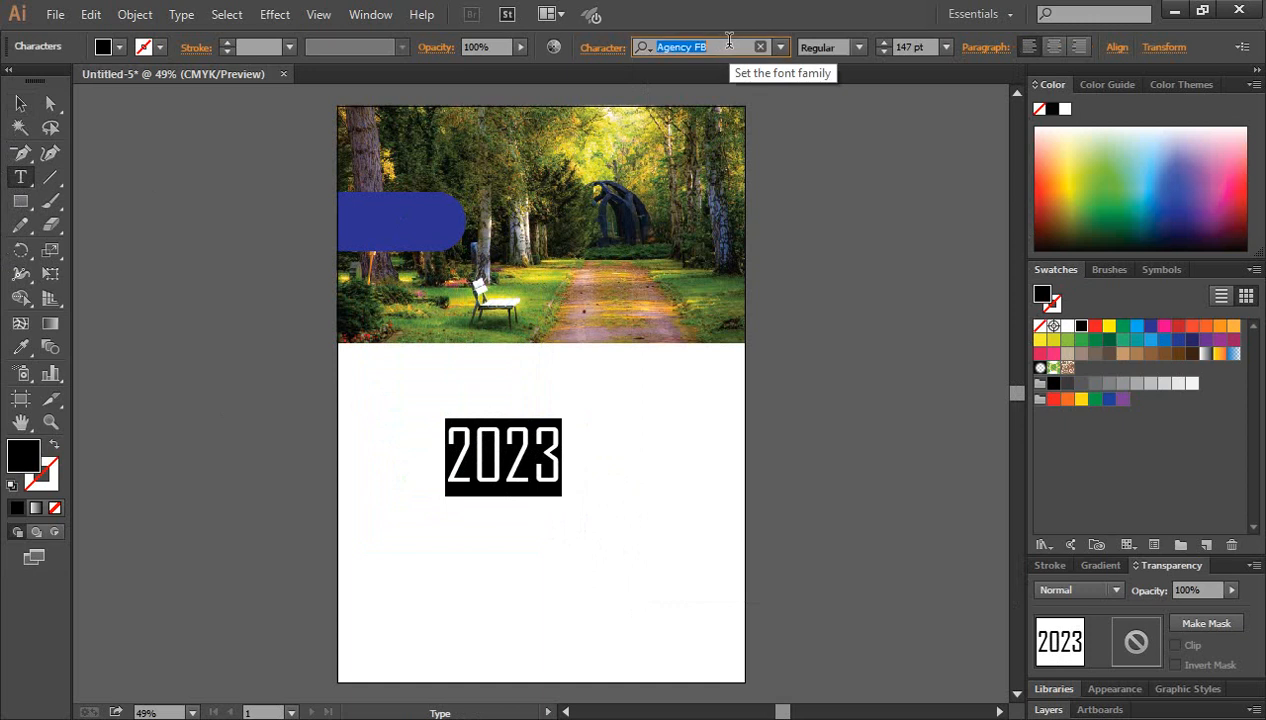
pyautogui.press('Down')
pyautogui.press('Down')
pyautogui.press('Down')
pyautogui.press('Down')
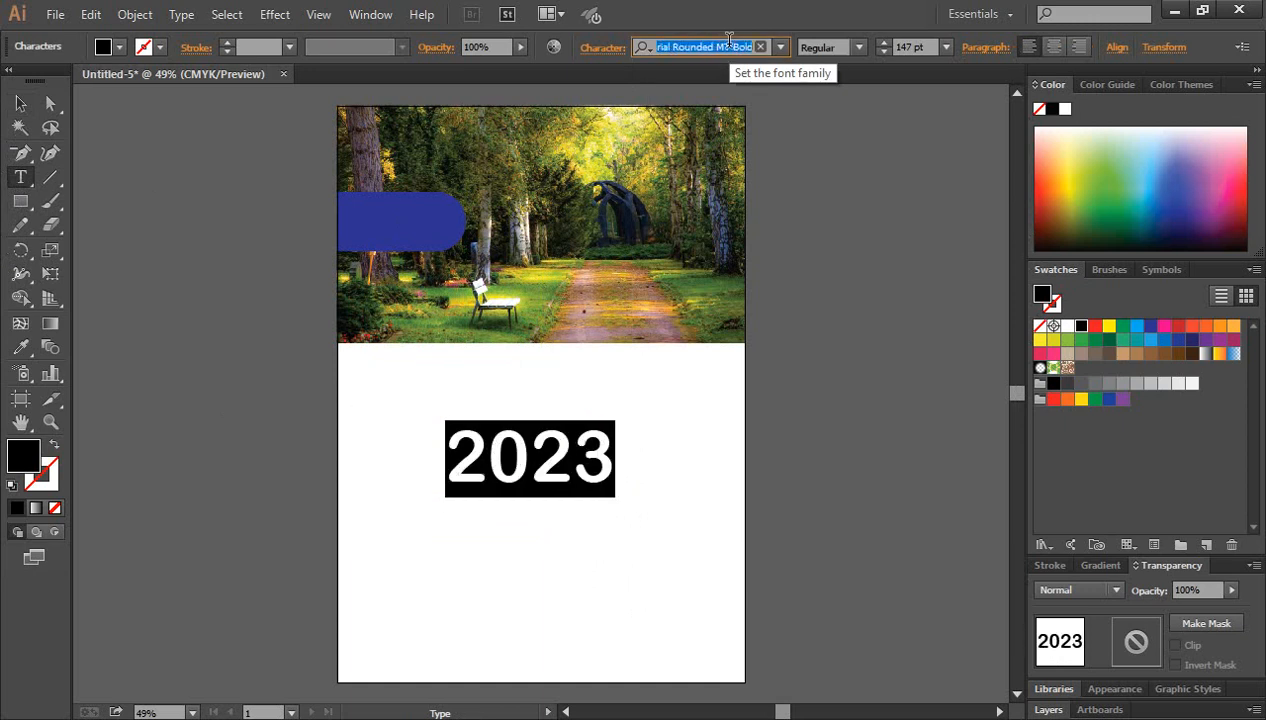
pyautogui.press('Down')
pyautogui.press('Down')
pyautogui.press('Down')
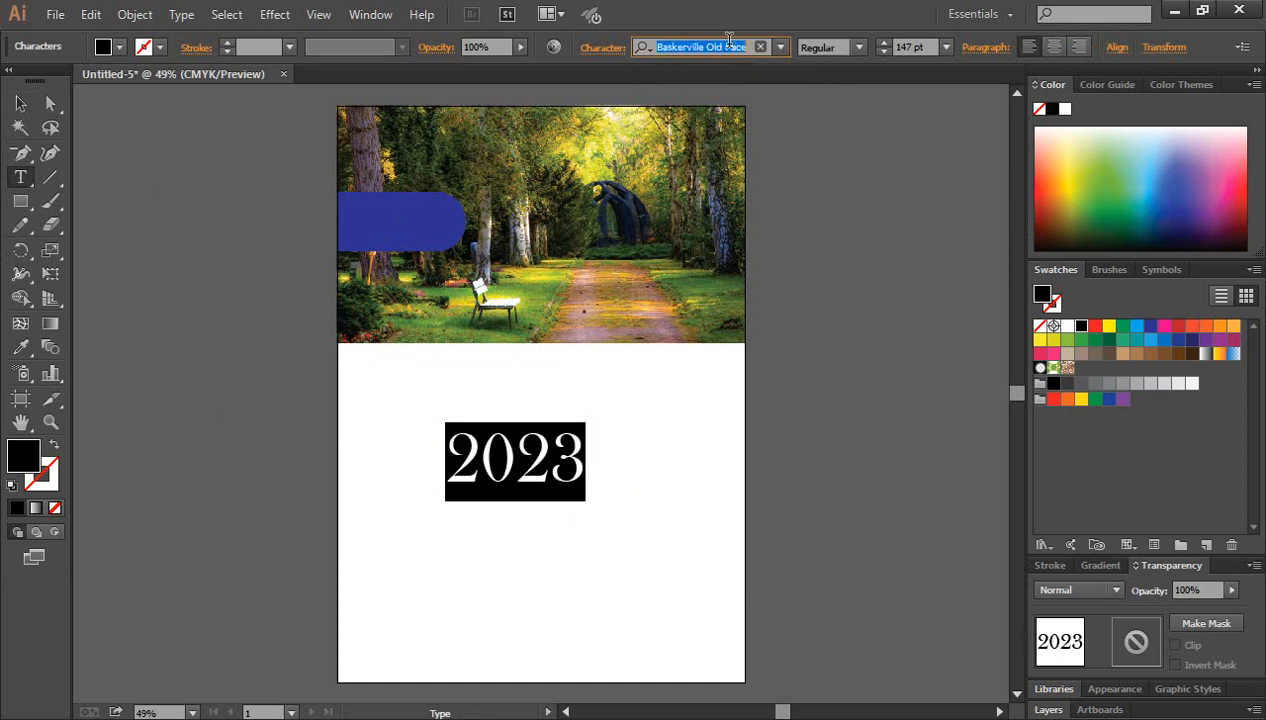
pyautogui.press('Down')
pyautogui.press('Down')
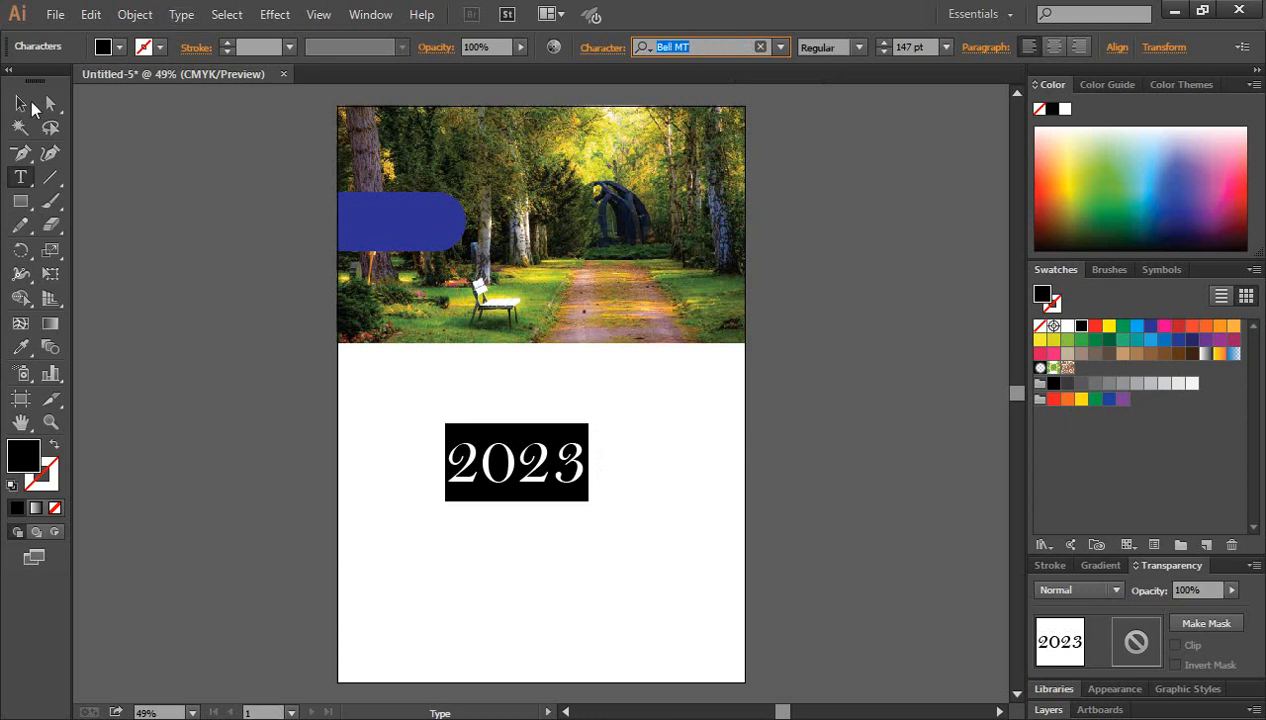
pyautogui.press('Escape')
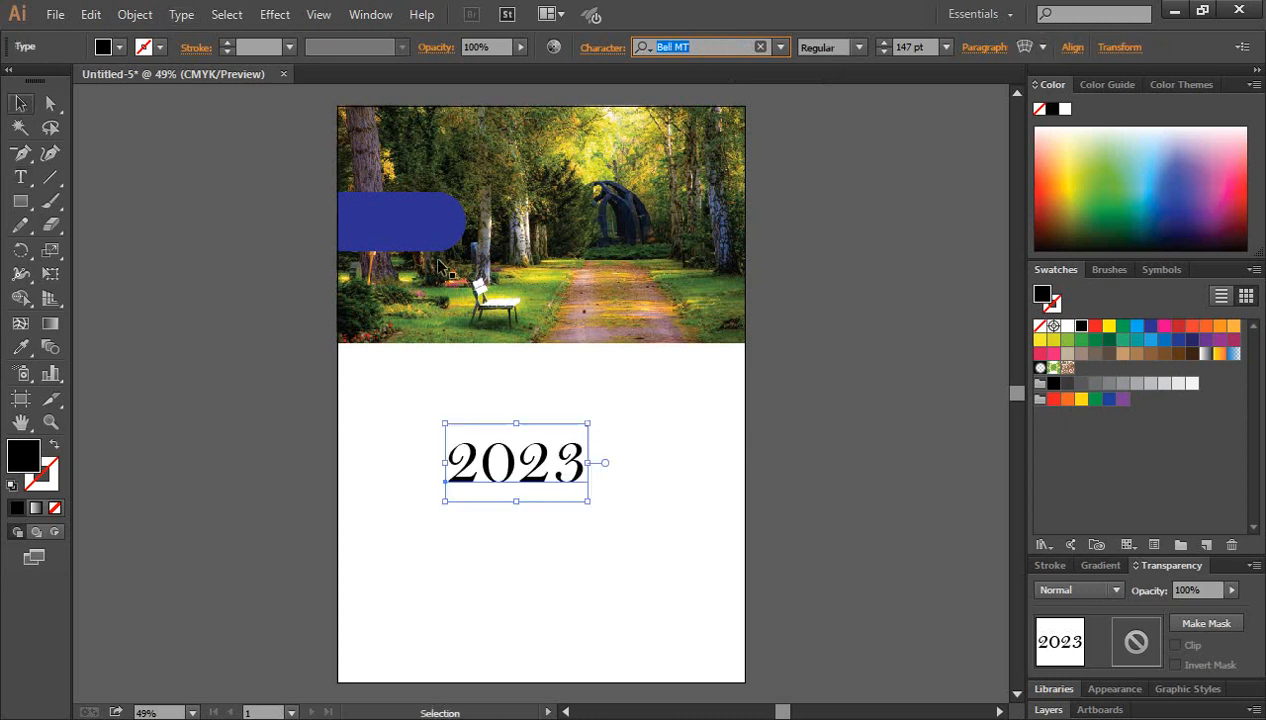
pyautogui.click(858, 49)
pyautogui.click(831, 113)
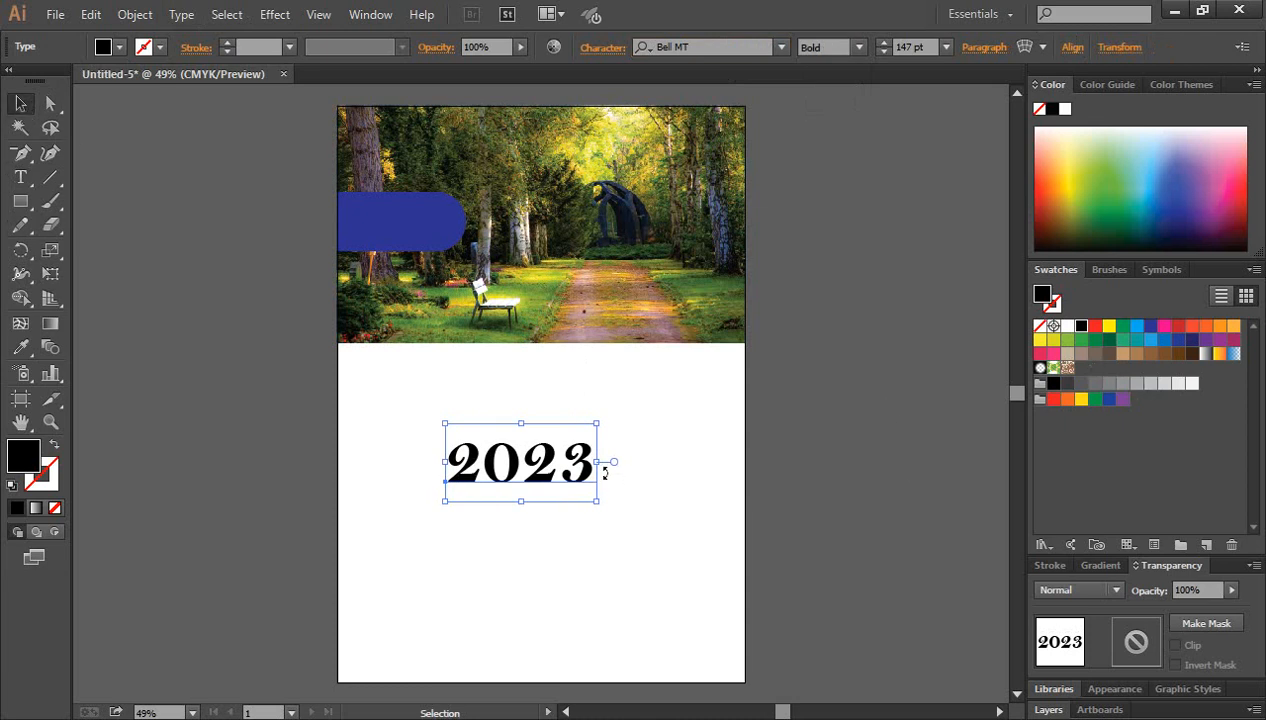
# Step: Scale the "2023" text to about 113 pt, place it on the blue shape and fill it white
pyautogui.moveTo(596, 507); pyautogui.dragTo(421, 237)
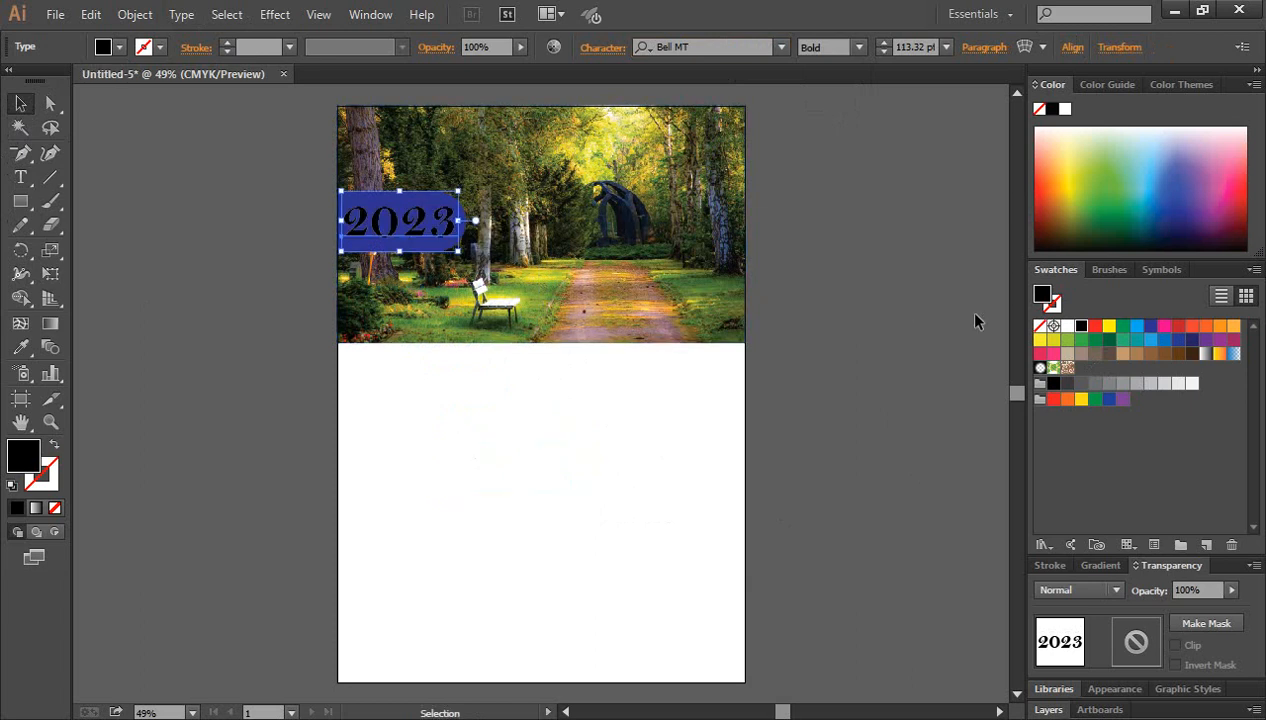
pyautogui.click(1067, 326)
pyautogui.click(851, 412)
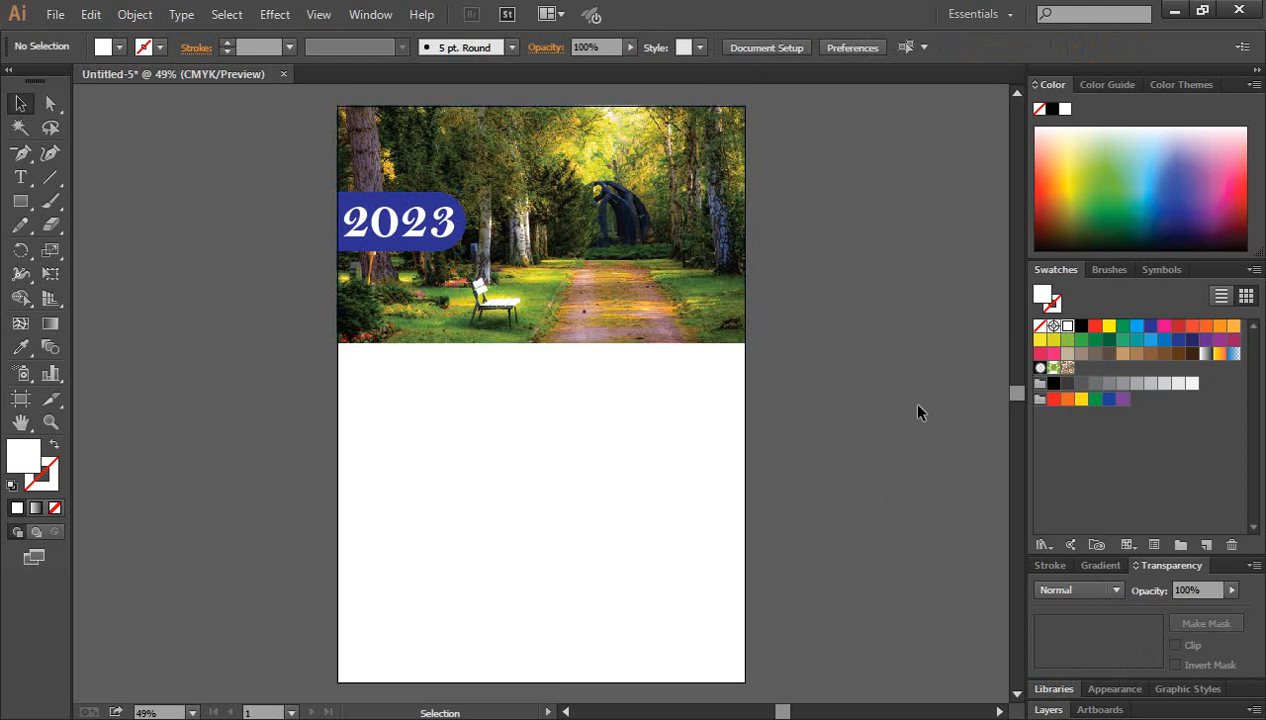
# Step: Draw a wide, centred rectangle just below the photo, fill it with green and enlarge it slightly towards the photo
pyautogui.scroll(-1, 532, 436)
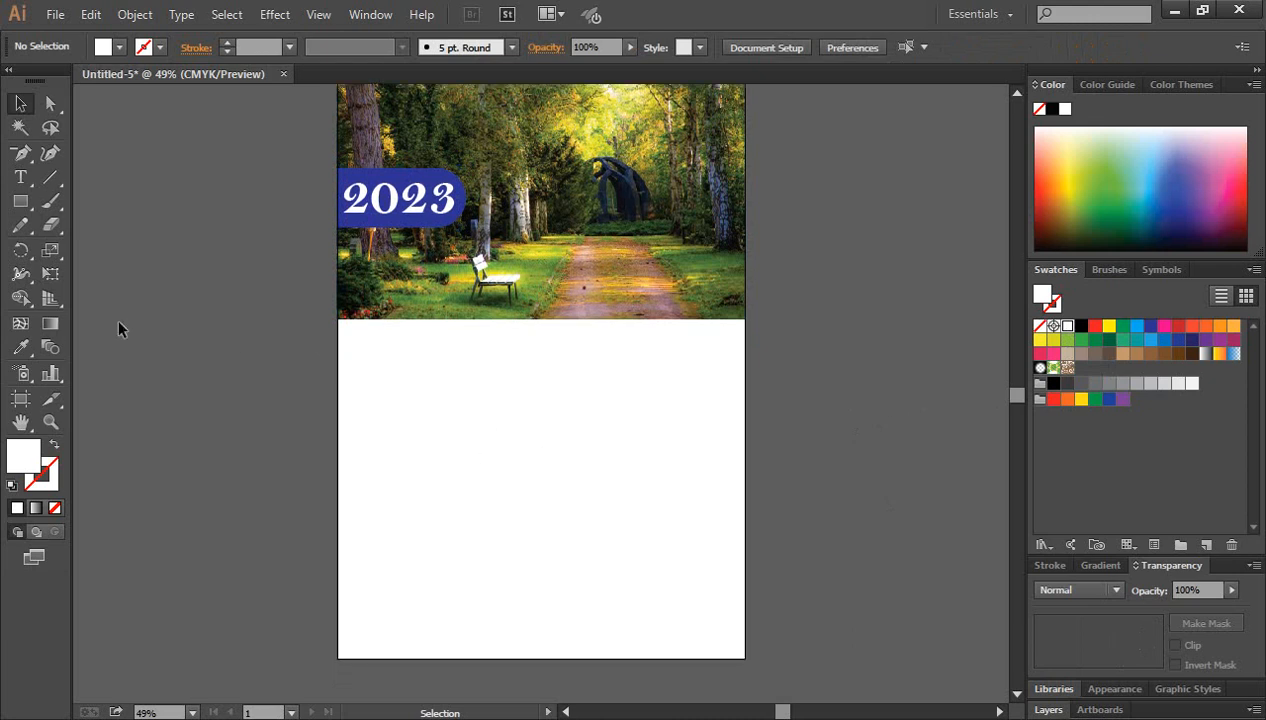
pyautogui.click(20, 198)
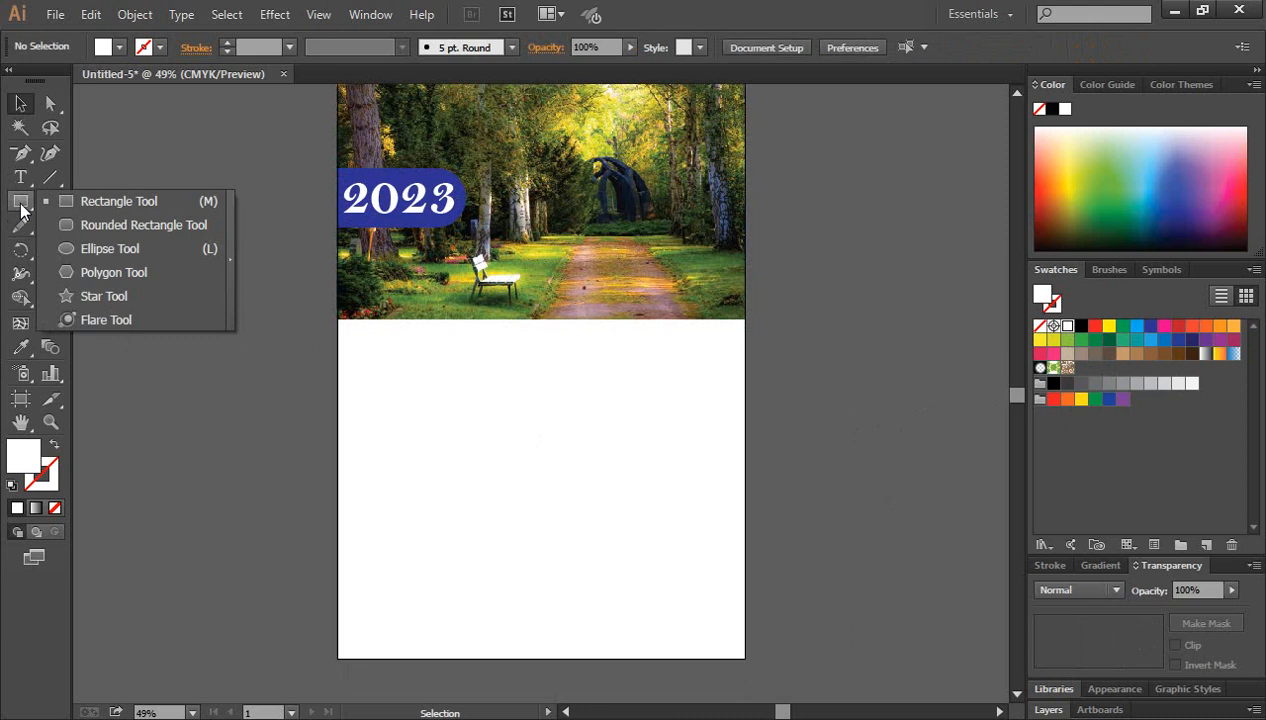
pyautogui.click(91, 201)
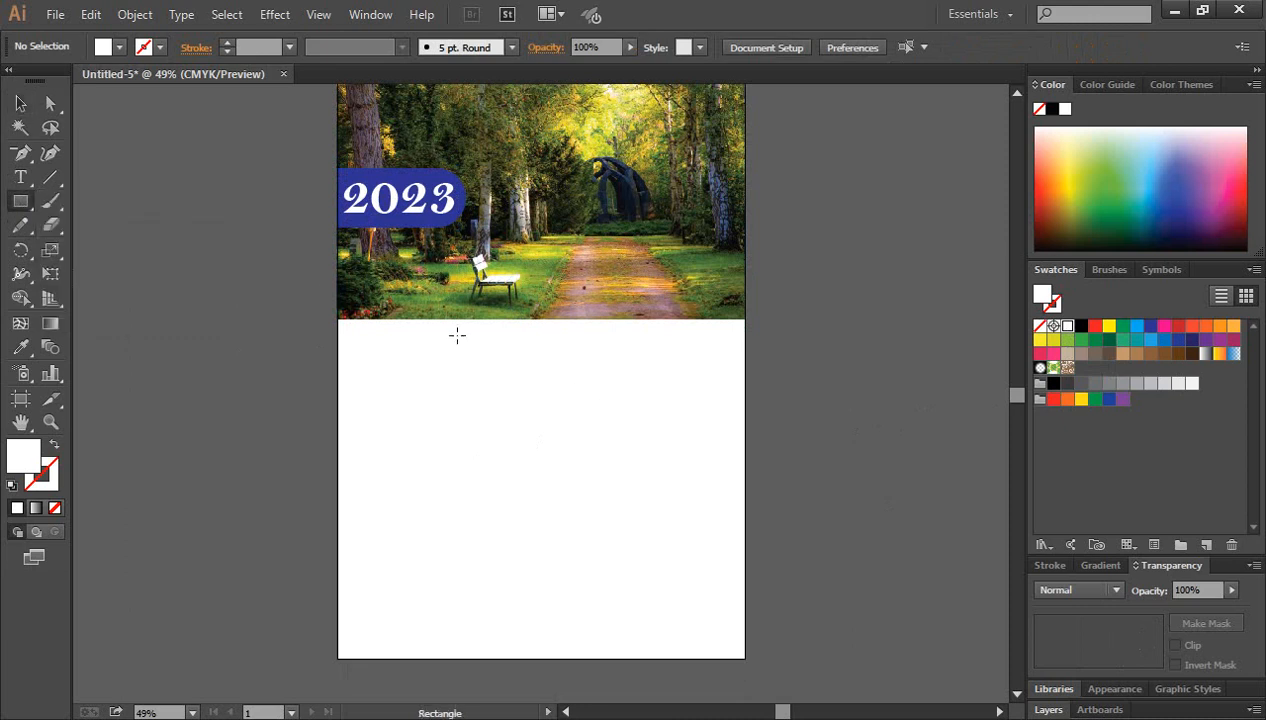
pyautogui.moveTo(457, 336); pyautogui.dragTo(622, 371)
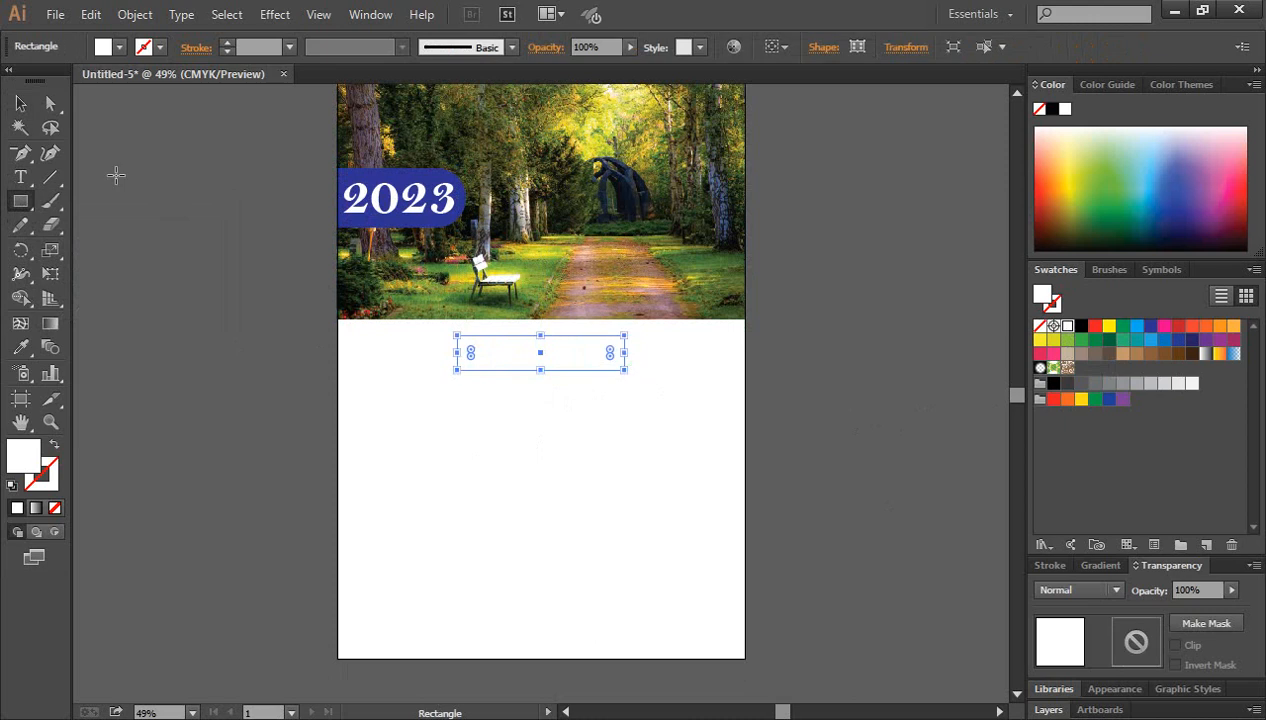
pyautogui.click(20, 103)
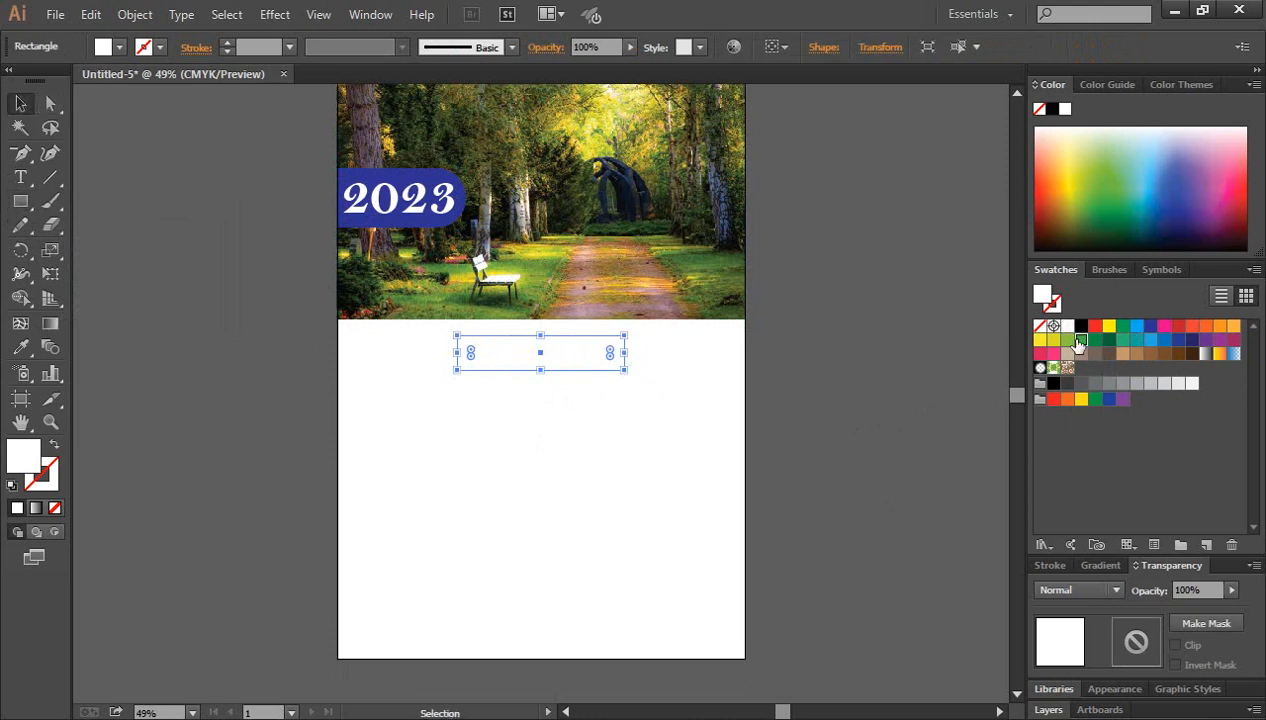
pyautogui.click(1081, 340)
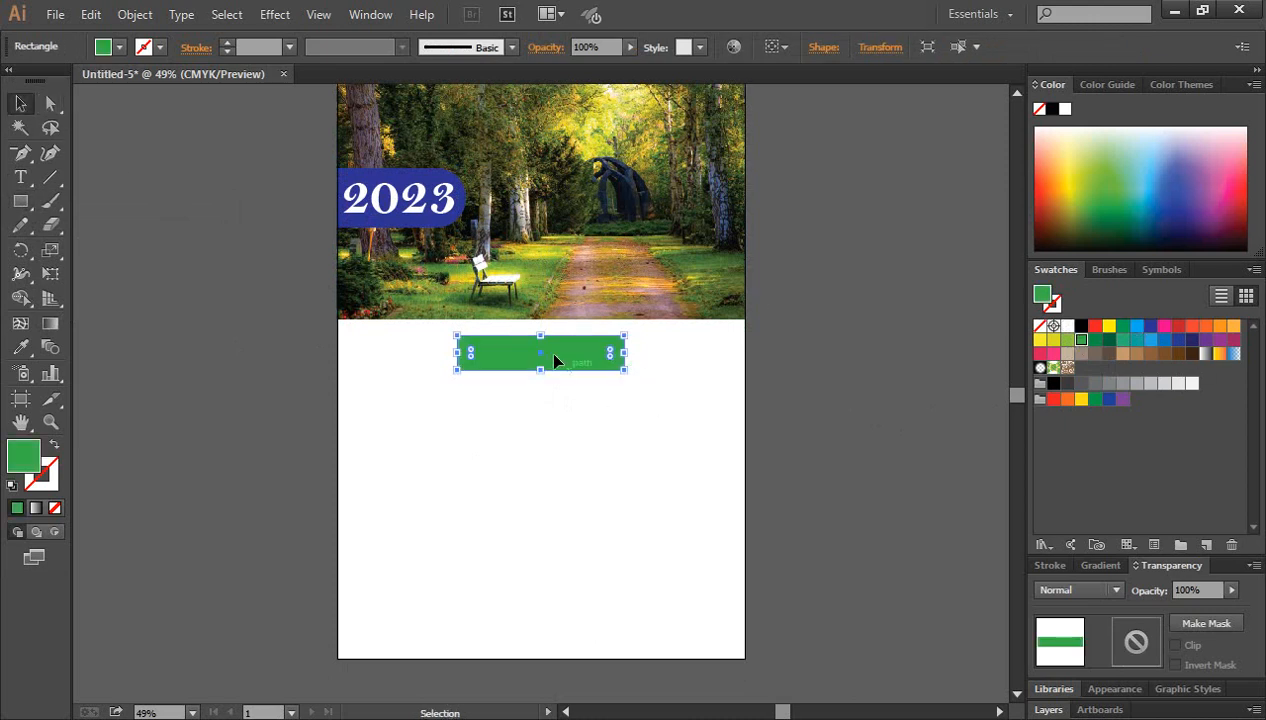
pyautogui.moveTo(547, 357); pyautogui.dragTo(638, 372)
pyautogui.click(808, 386)
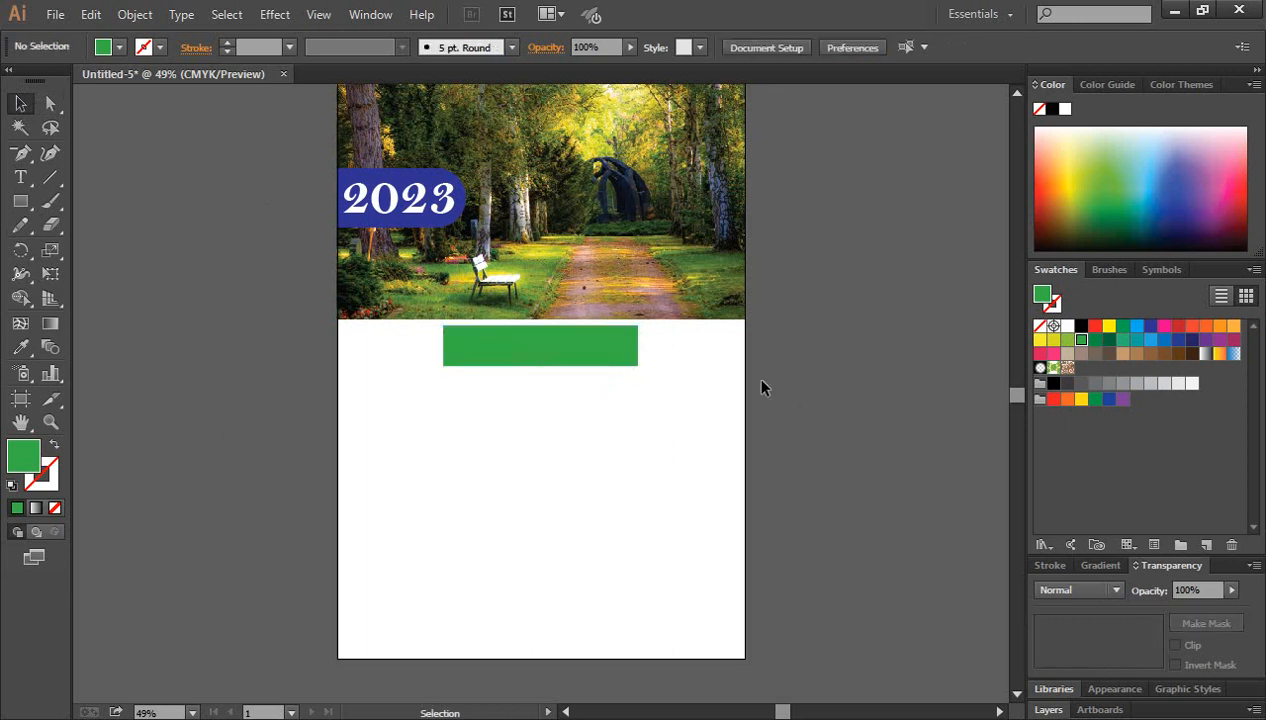
# Step: Round all four corners of the green rectangle slightly
pyautogui.click(566, 357)
pyautogui.click(514, 370)
pyautogui.press('v')
pyautogui.click(506, 365)
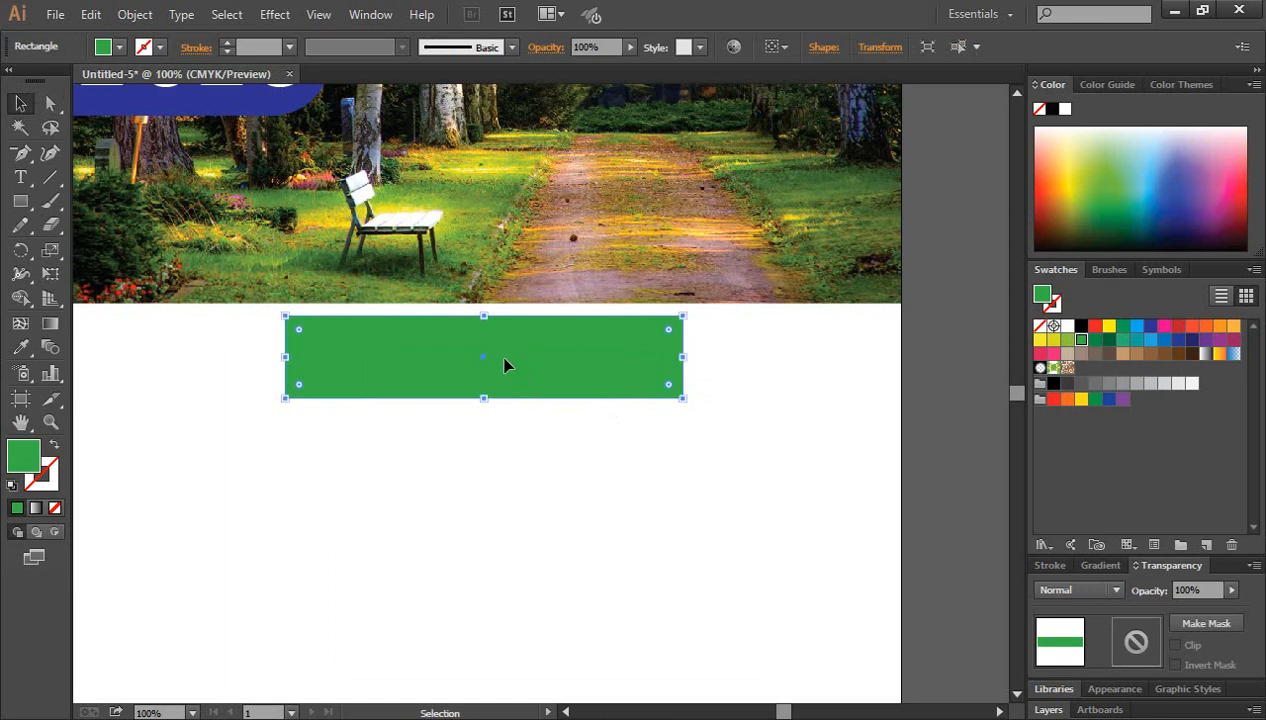
pyautogui.moveTo(299, 330); pyautogui.dragTo(301, 327)
pyautogui.click(446, 475)
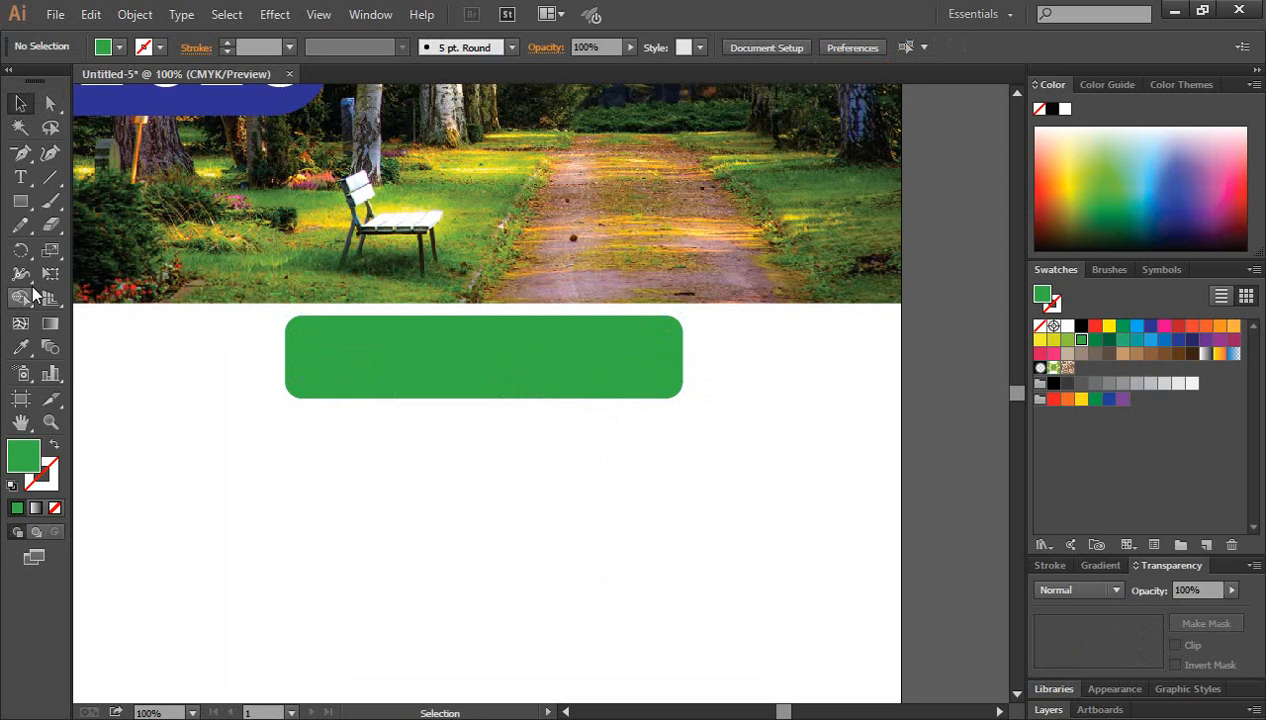
# Step: Start a new text line in the blank area below the green bar and set its font to SutonnyMJ Bold
pyautogui.click(21, 178)
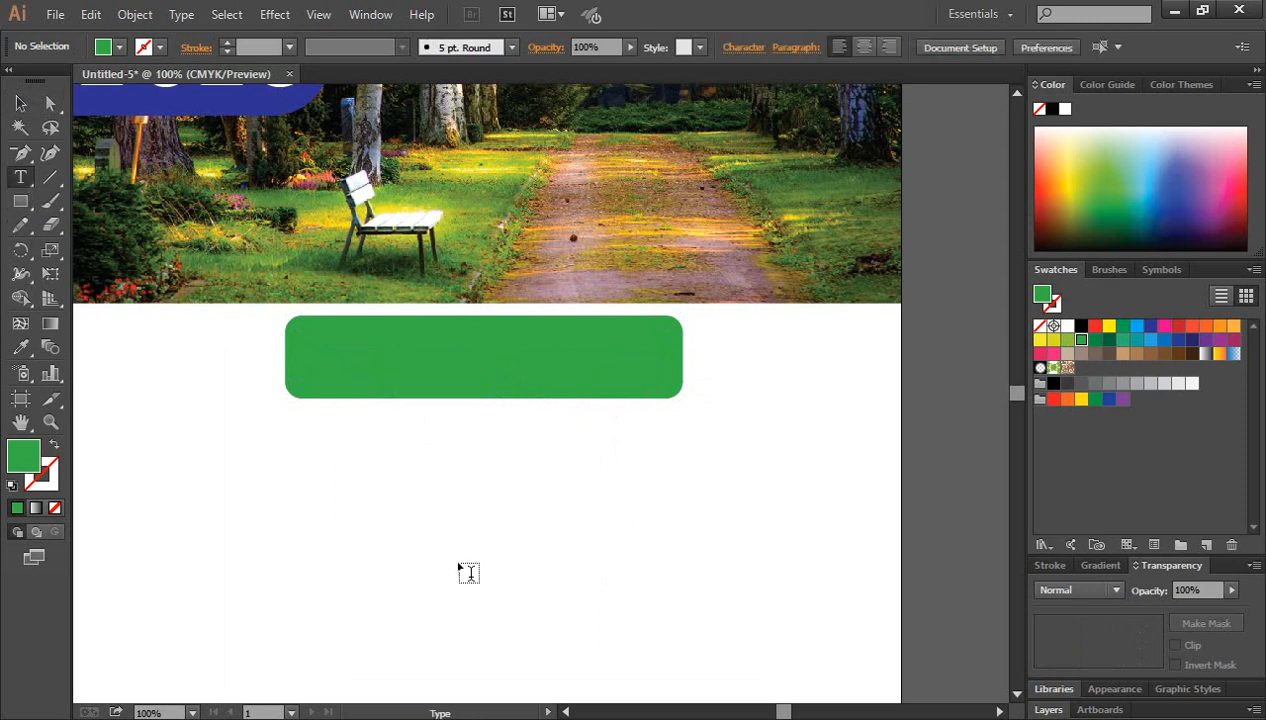
pyautogui.click(396, 516)
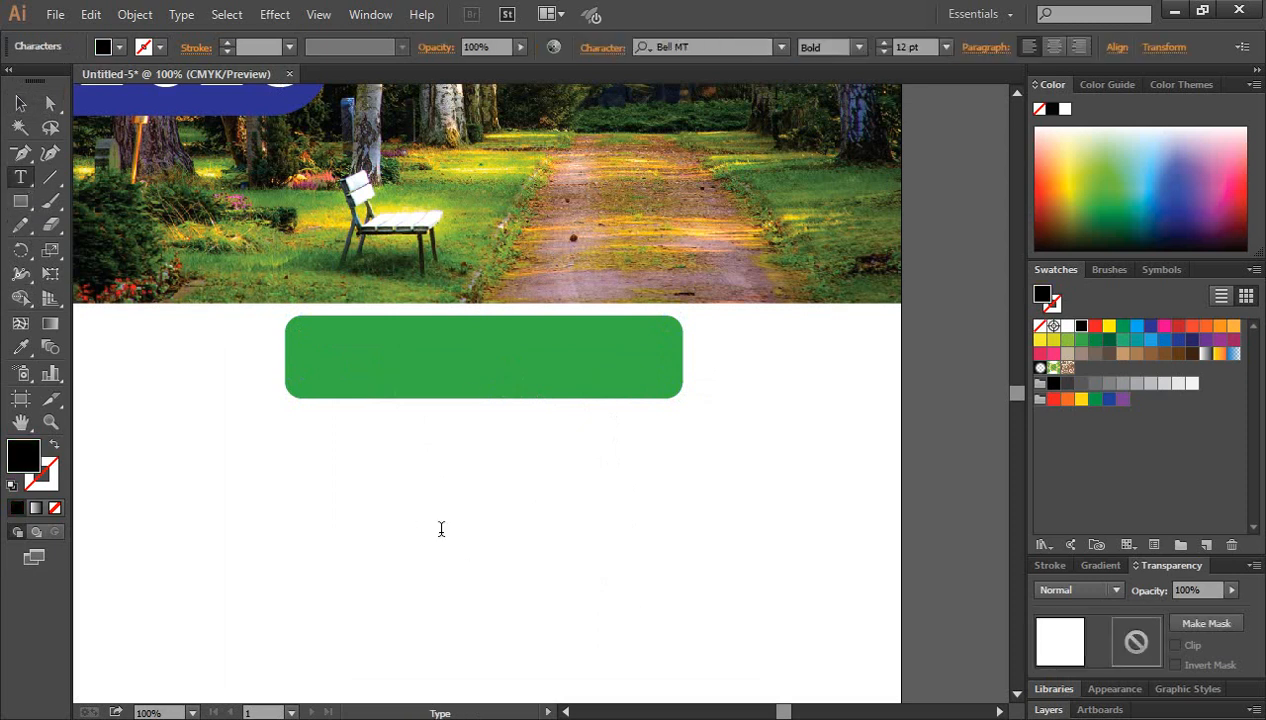
pyautogui.click(713, 47)
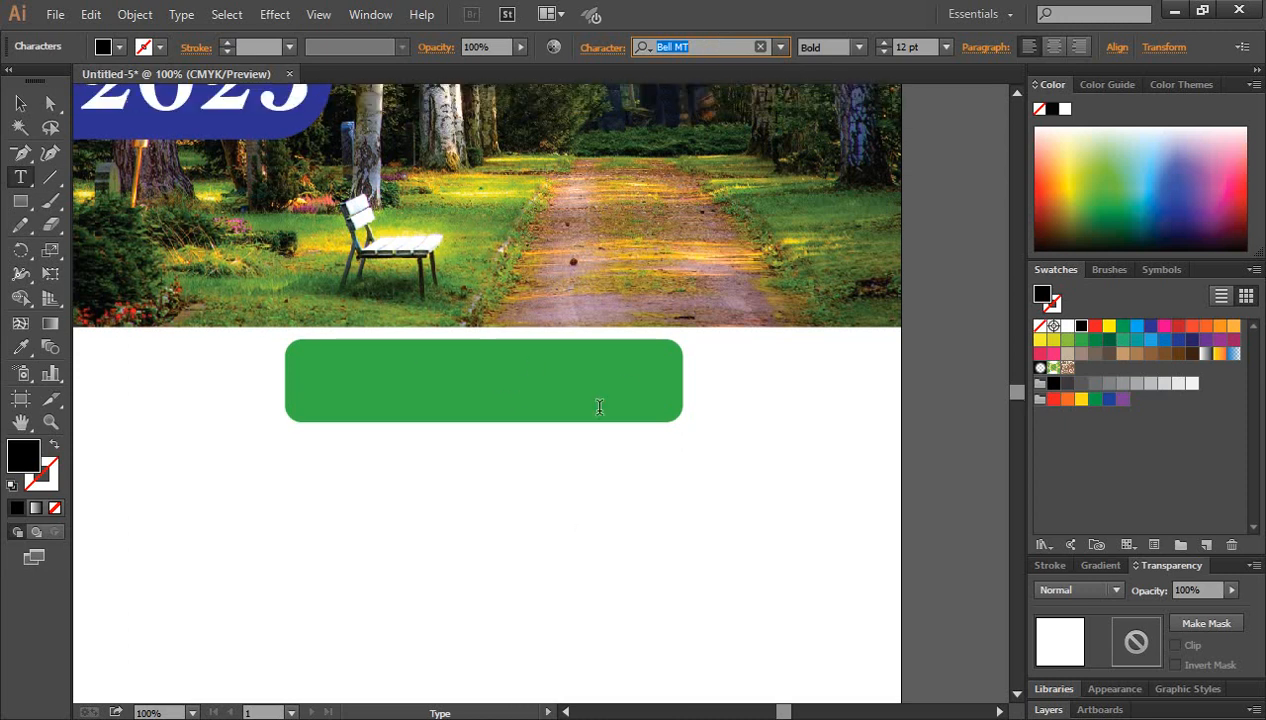
pyautogui.scroll(1, 593, 404)
pyautogui.scroll(-2, 579, 320)
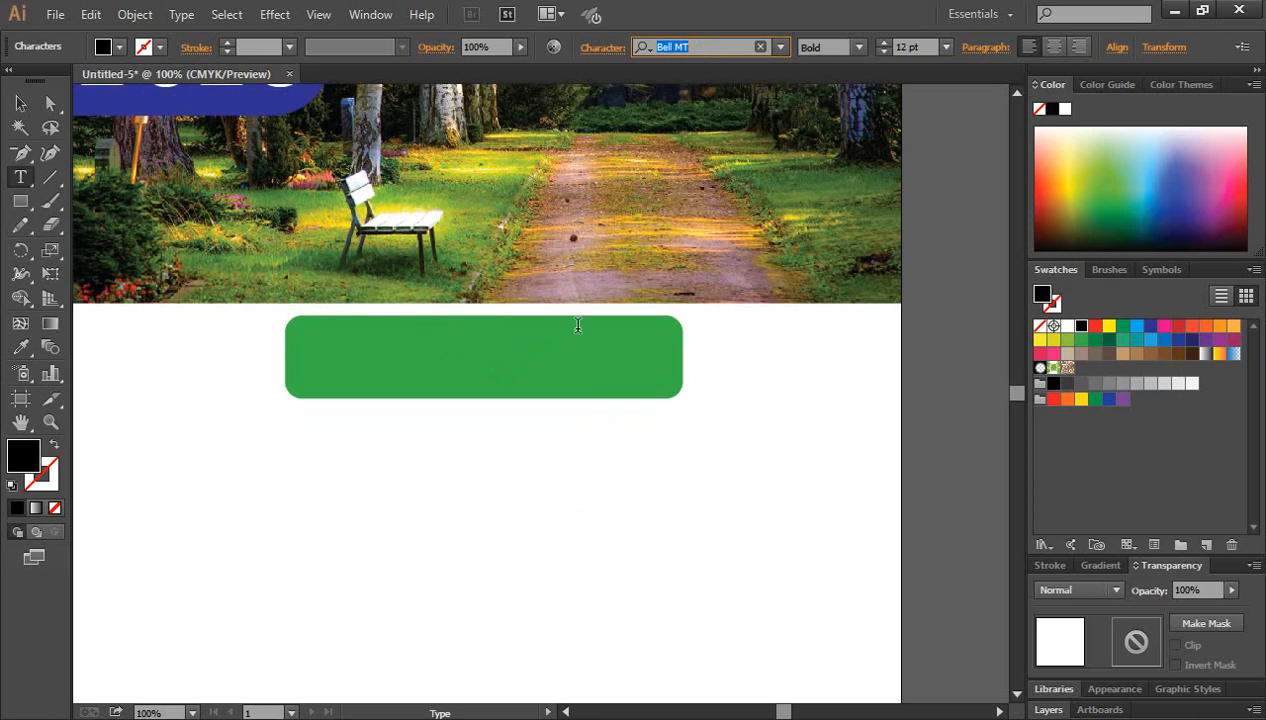
pyautogui.press('Up')
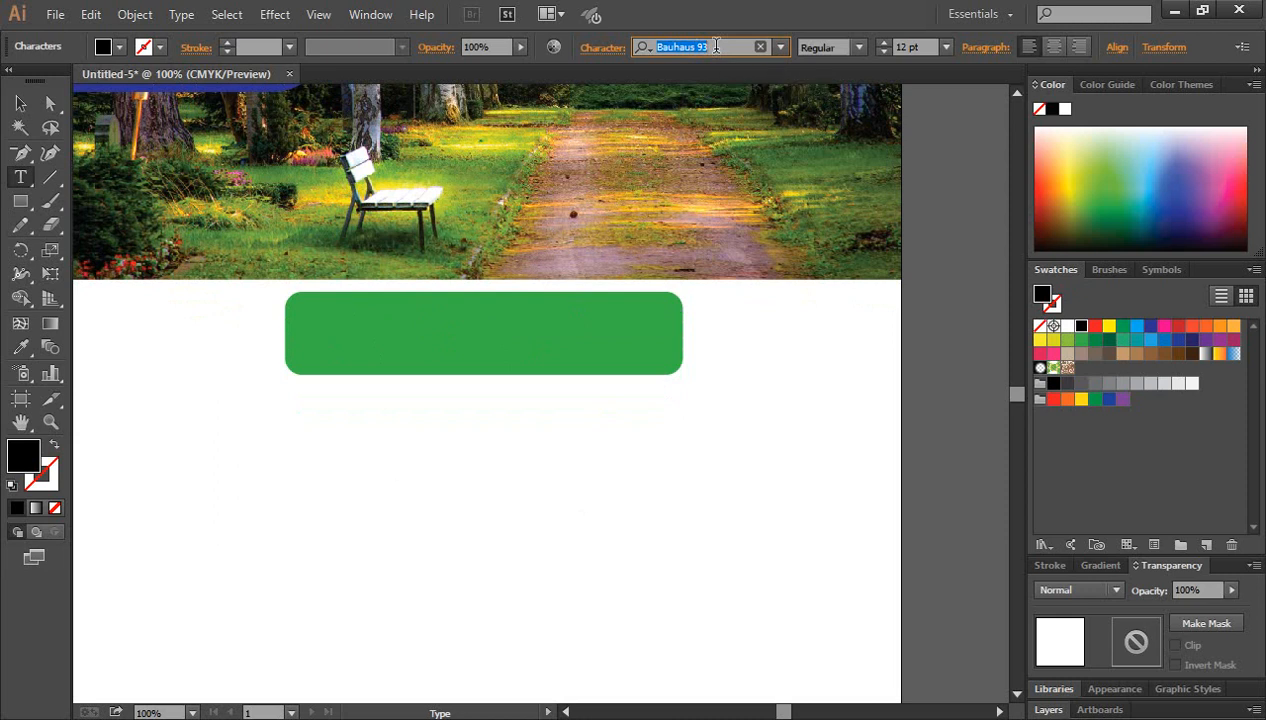
pyautogui.write('suto')
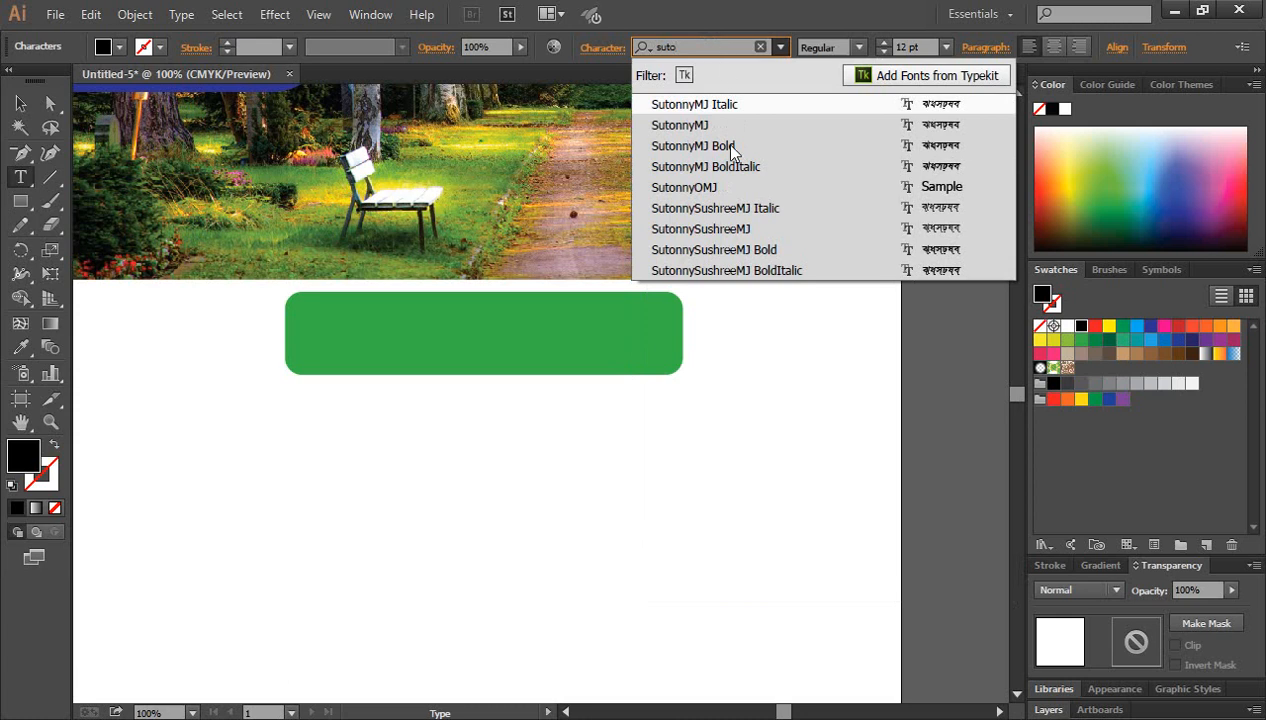
pyautogui.click(722, 148)
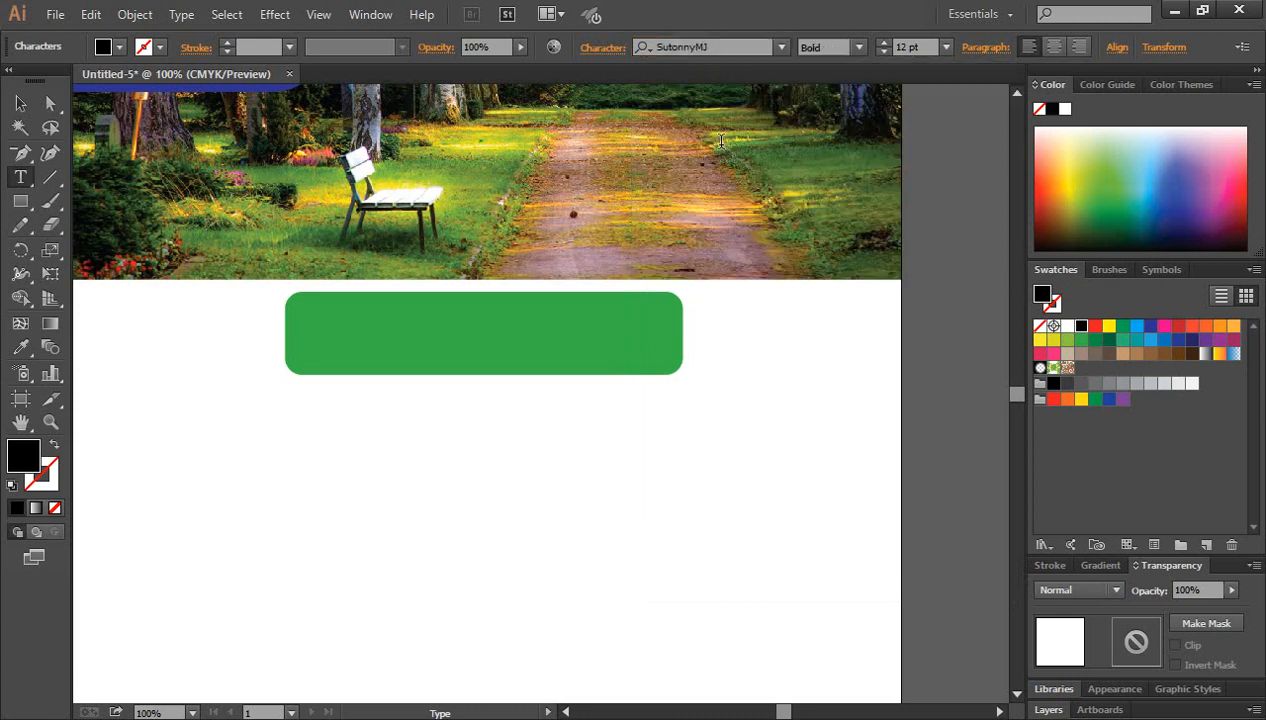
# Step: Enter the Bengali text "গ্রাফিক ডিজাইন শিখুন" on the new text line
pyautogui.write('গ্রাফিক ডিজা')
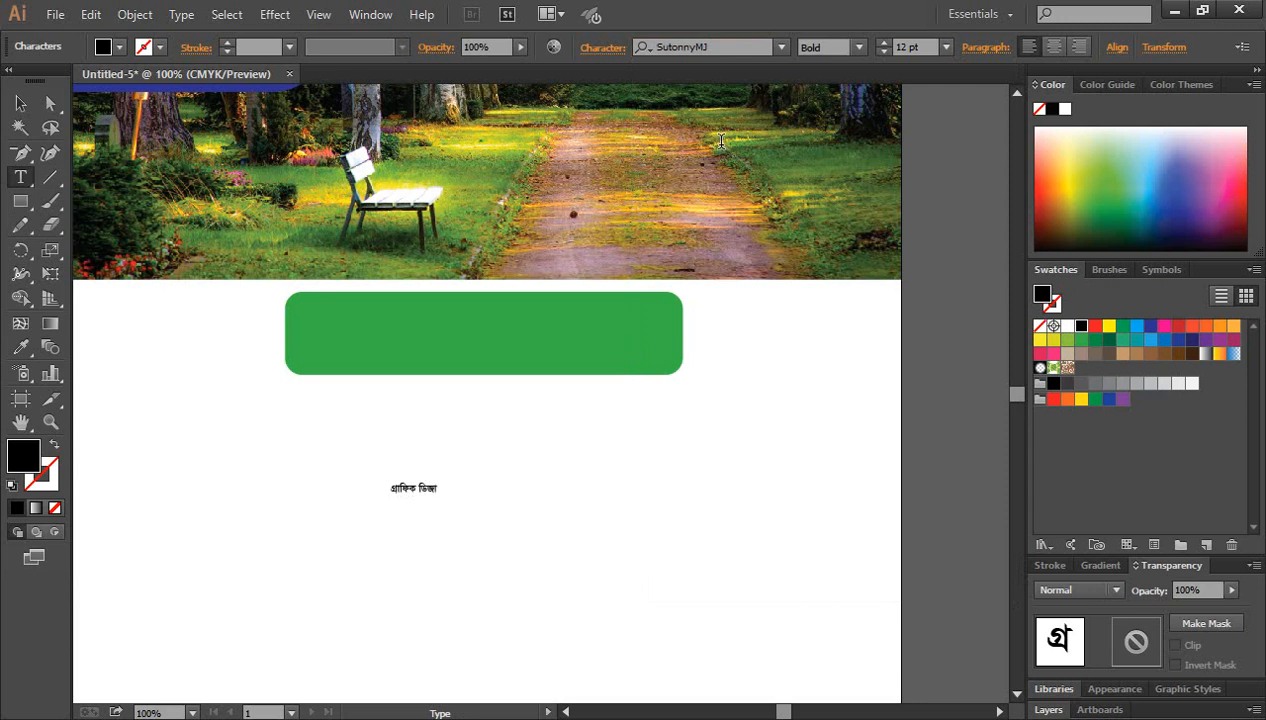
pyautogui.write('ইন')
pyautogui.write(' খি')
pyautogui.press('BackSpace')
pyautogui.write('স')
pyautogui.press('BackSpace')
pyautogui.write('ষ')
pyautogui.press('BackSpace')
pyautogui.write('শিখুন')
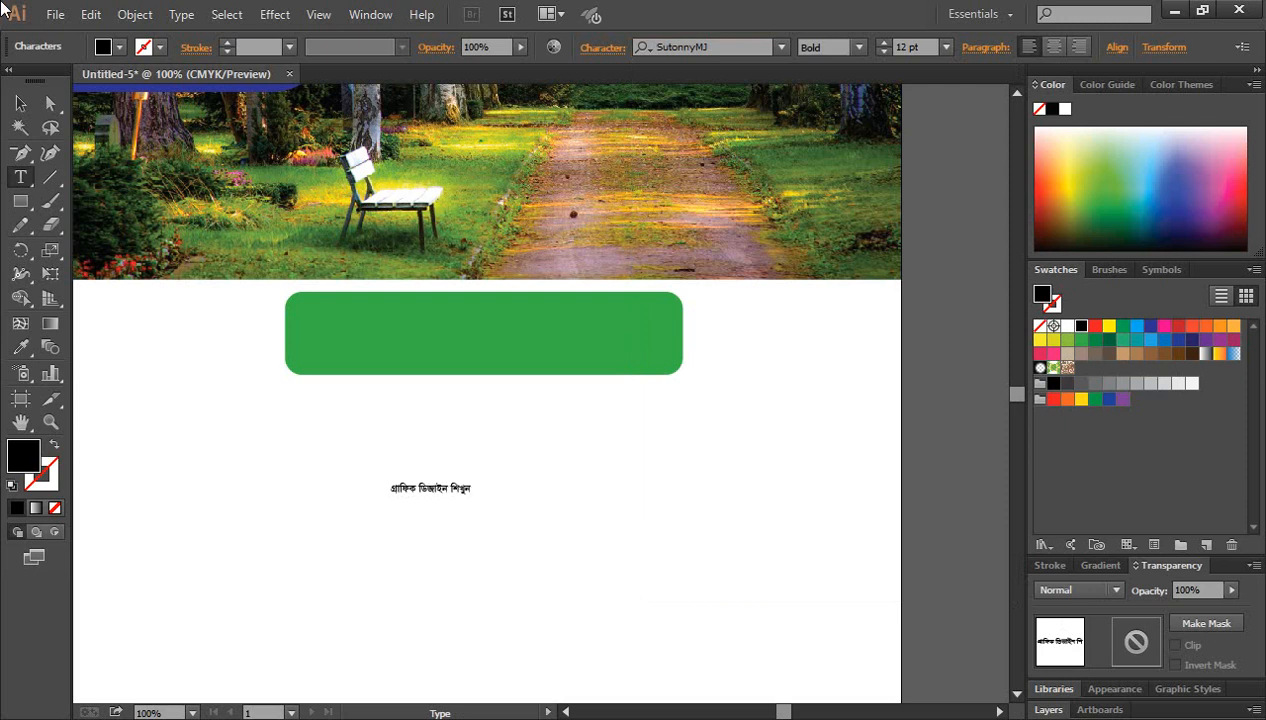
# Step: Fit the Bengali text inside the green bar at about 57 pt and fill it white
pyautogui.click(20, 103)
pyautogui.moveTo(476, 500); pyautogui.dragTo(632, 560)
pyautogui.moveTo(540, 487); pyautogui.dragTo(595, 335)
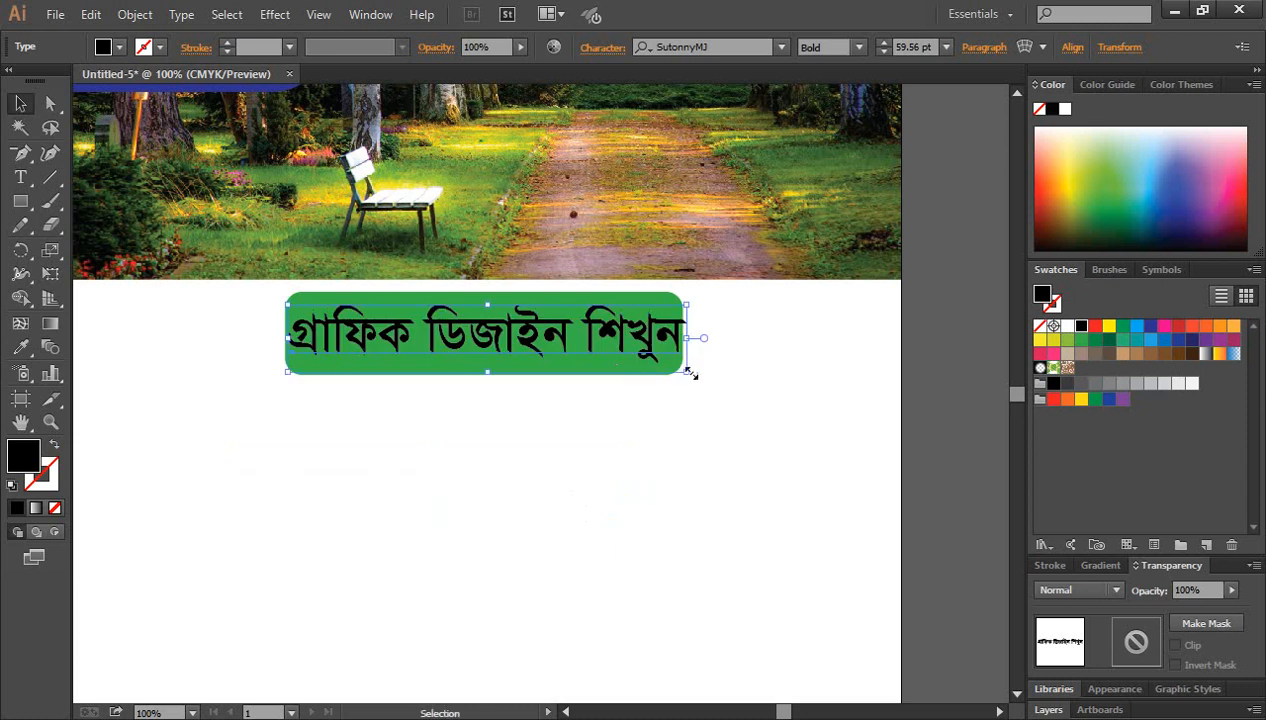
pyautogui.moveTo(686, 370); pyautogui.dragTo(670, 370)
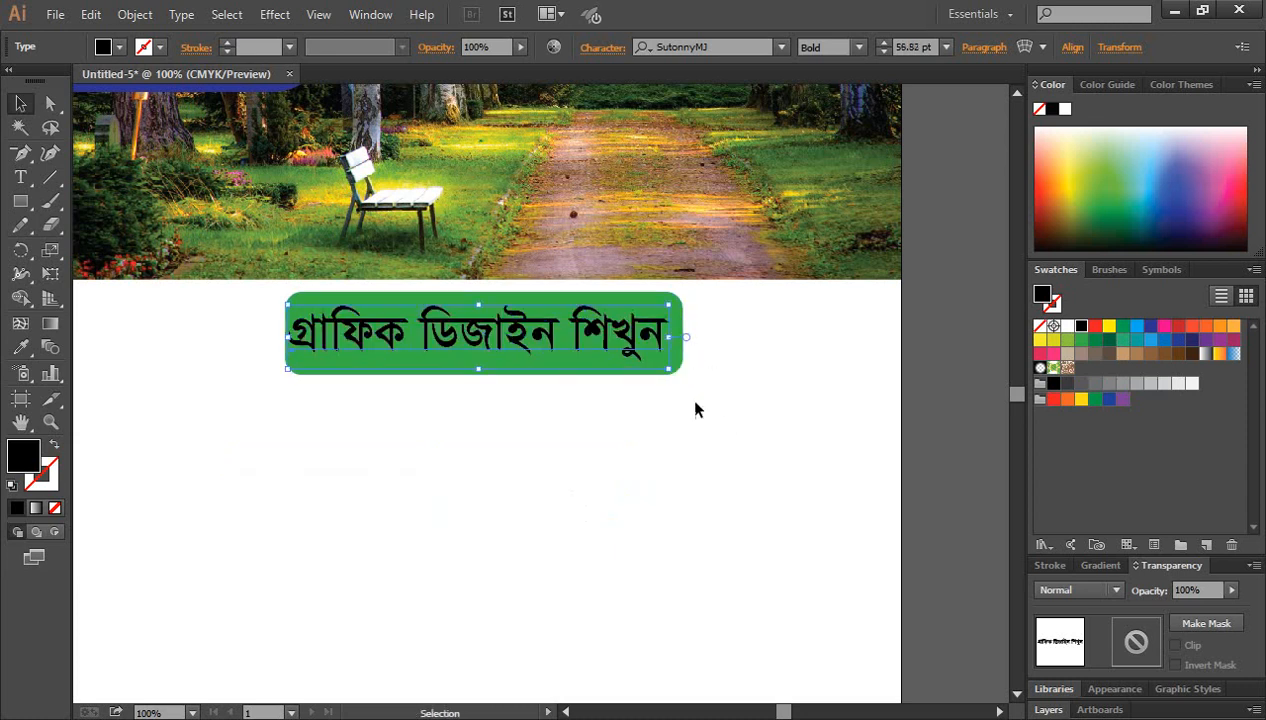
pyautogui.press('Right')
pyautogui.press('Right')
pyautogui.press('Right')
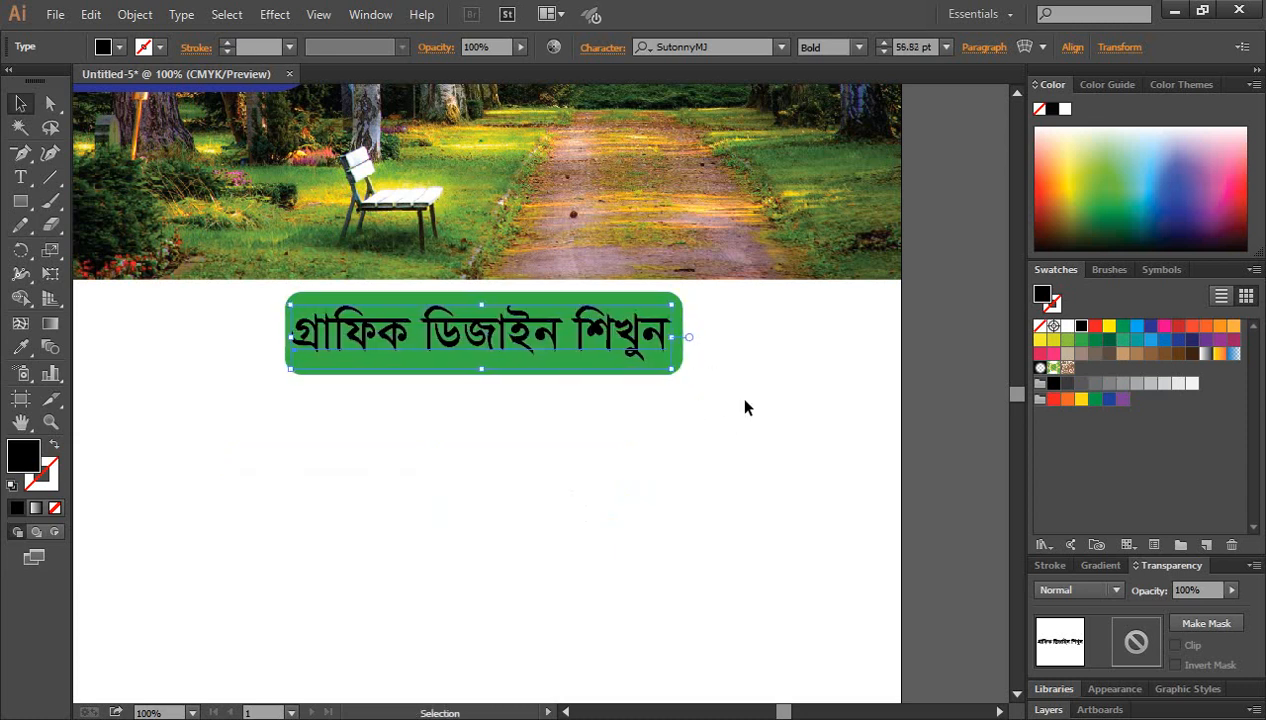
pyautogui.click(1066, 328)
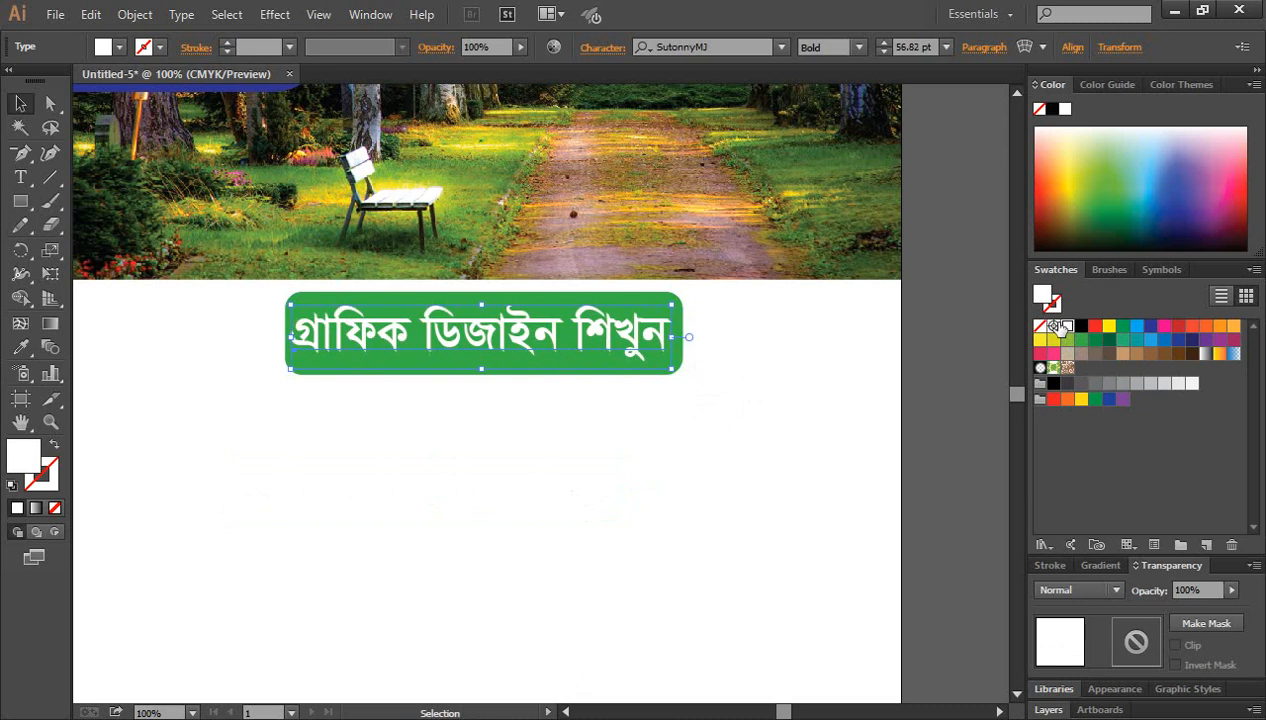
pyautogui.click(701, 452)
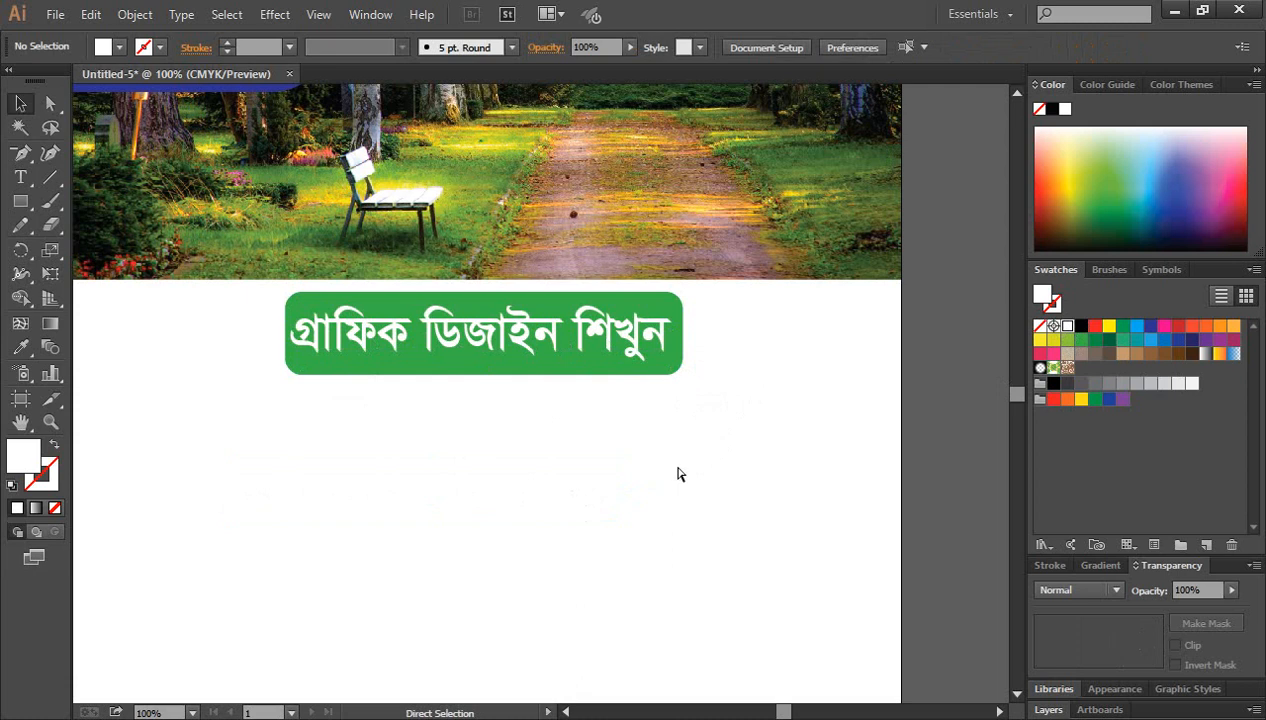
# Step: Draw an area-text frame about 376 by 240 px in the blank area below the photo, just inside the page's left margin
pyautogui.hotkey('ctrl', '-')
pyautogui.scroll(-1, 677, 474)
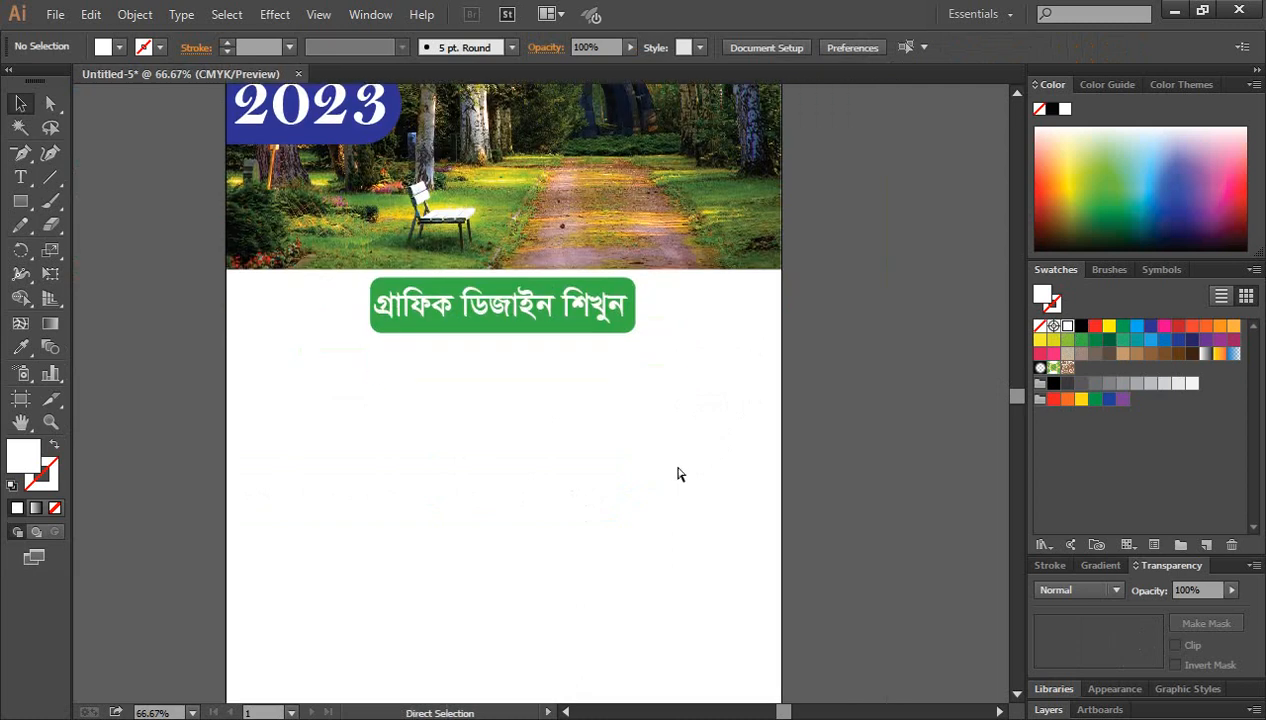
pyautogui.hotkey('ctrl', '-')
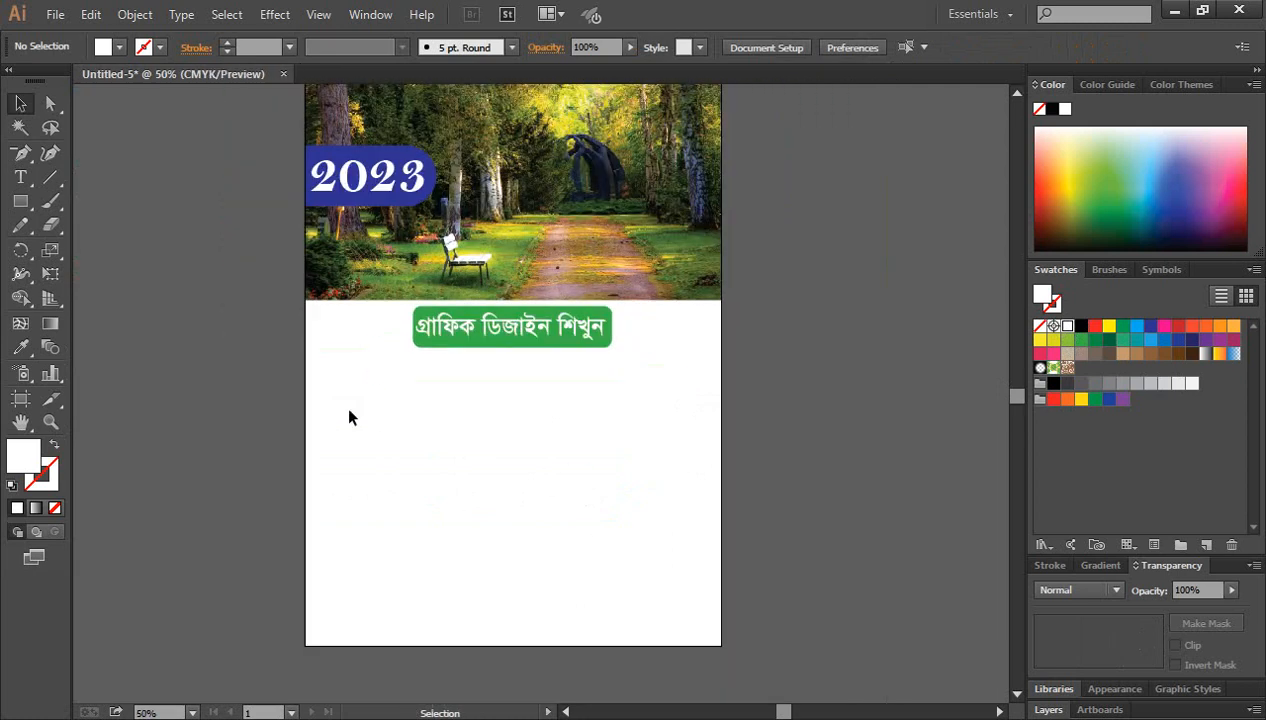
pyautogui.moveTo(321, 366); pyautogui.dragTo(698, 611)
pyautogui.scroll(1, 683, 545)
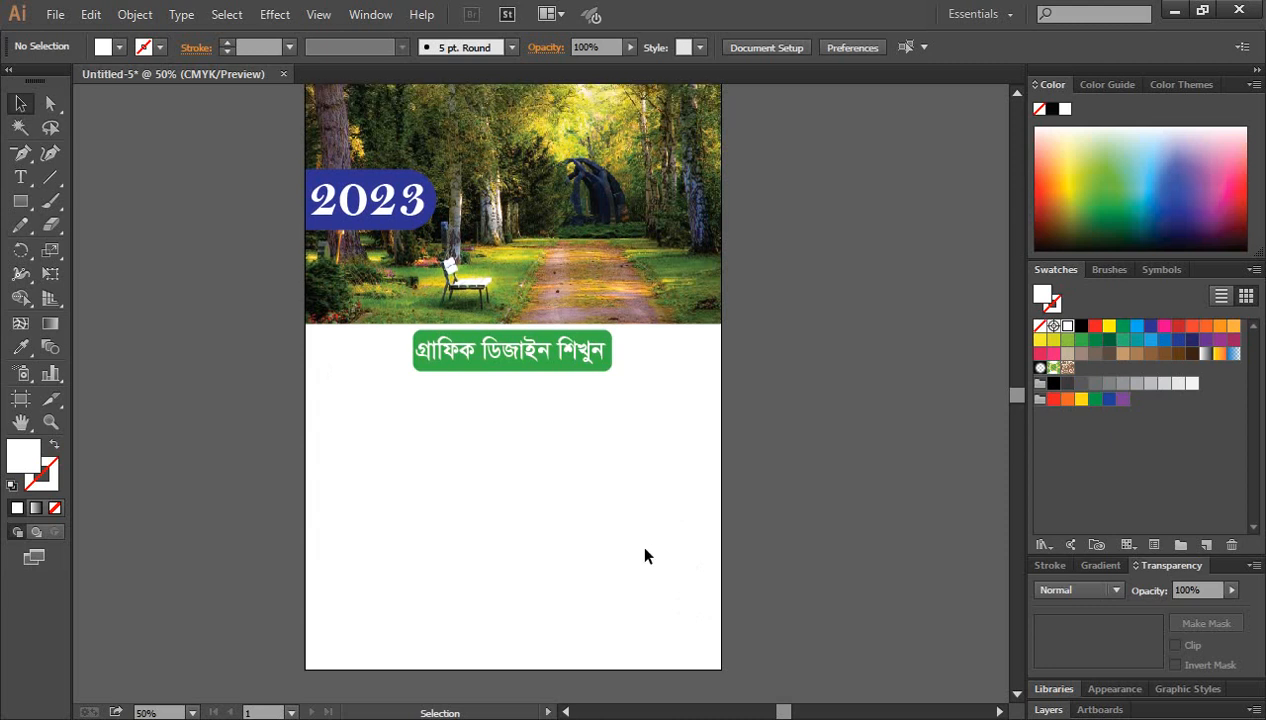
pyautogui.scroll(1, 644, 554)
pyautogui.scroll(-1, 644, 554)
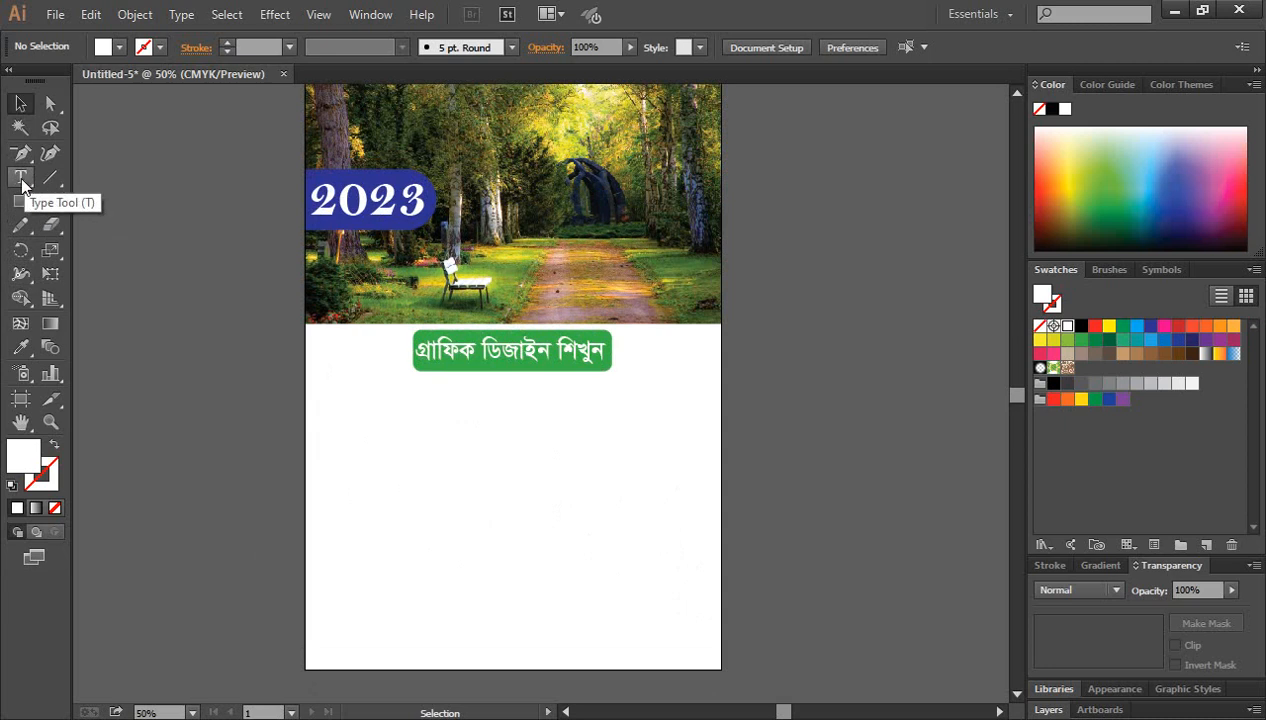
pyautogui.moveTo(22, 175); pyautogui.dragTo(92, 185)
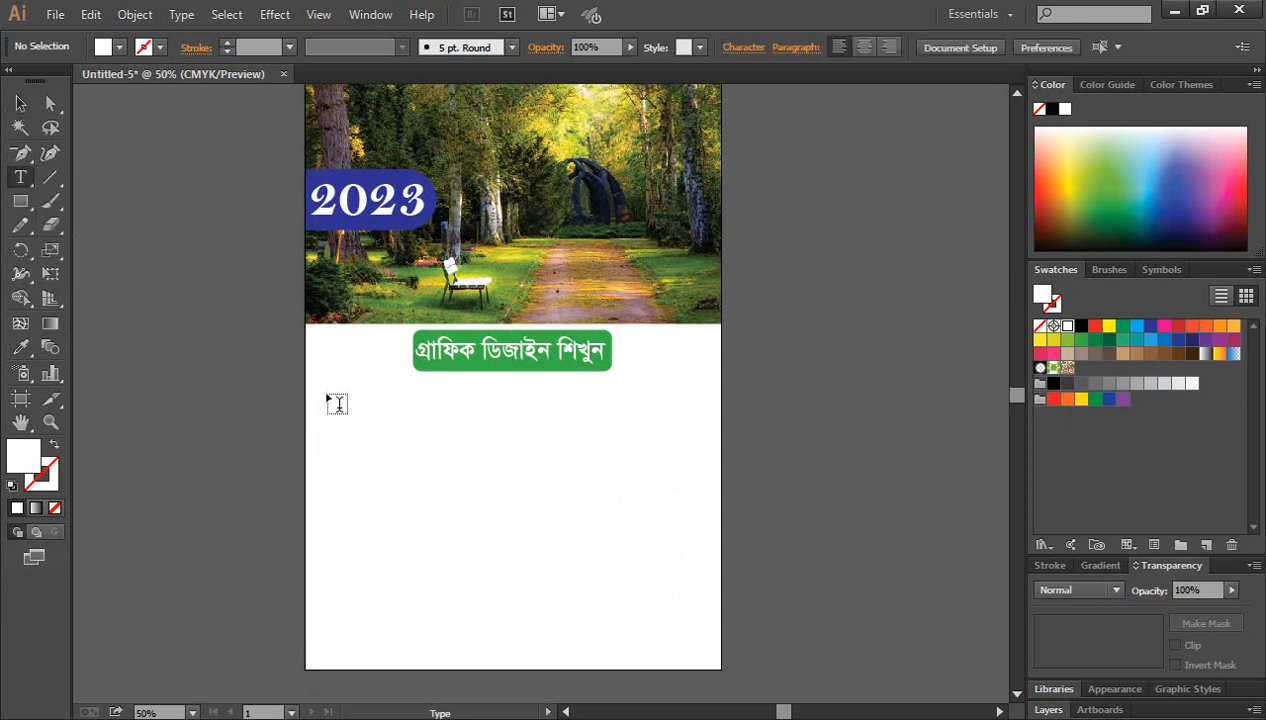
pyautogui.moveTo(330, 398); pyautogui.dragTo(526, 524)
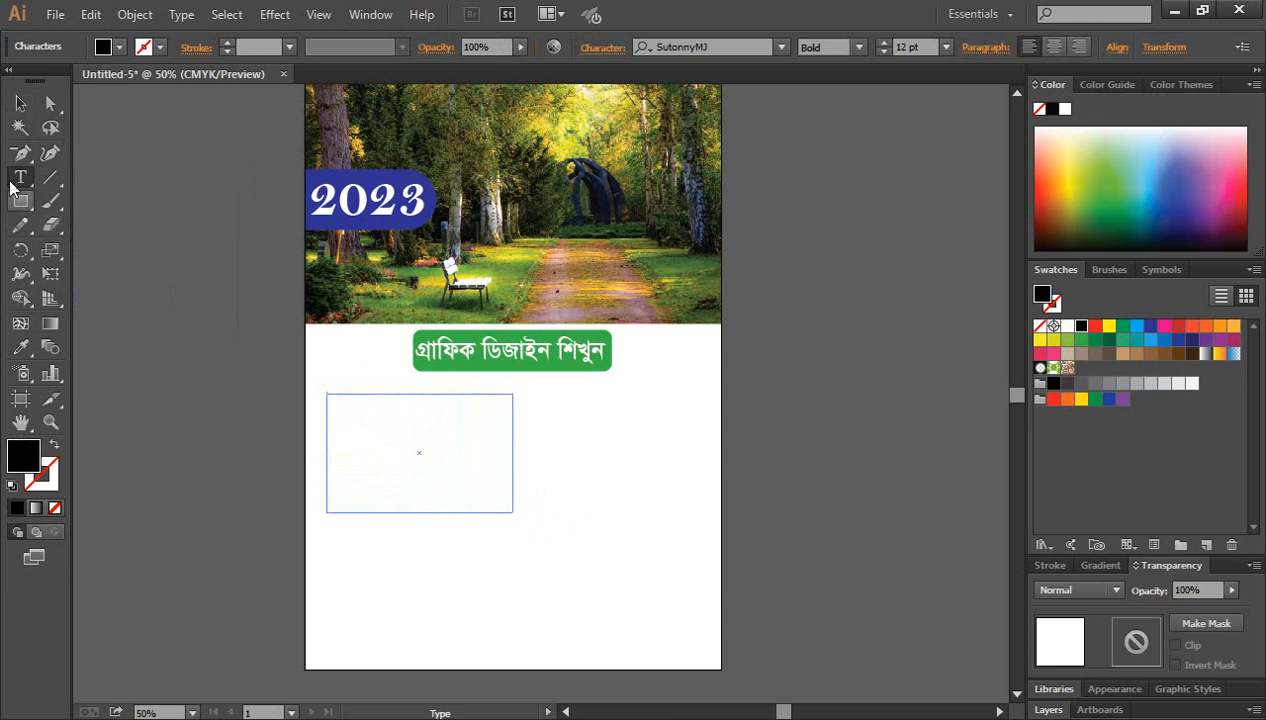
pyautogui.press('Escape')
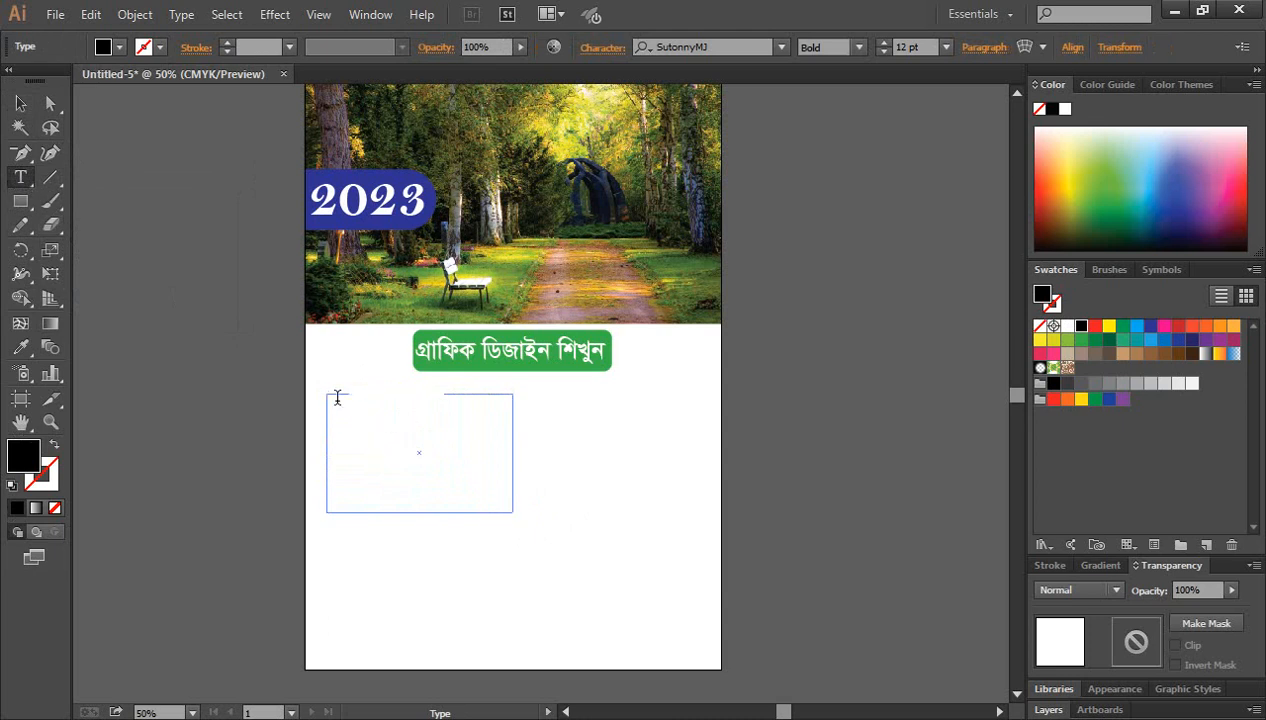
# Step: Set the empty text frame's type to 24 pt Arial Bold
pyautogui.click(335, 399)
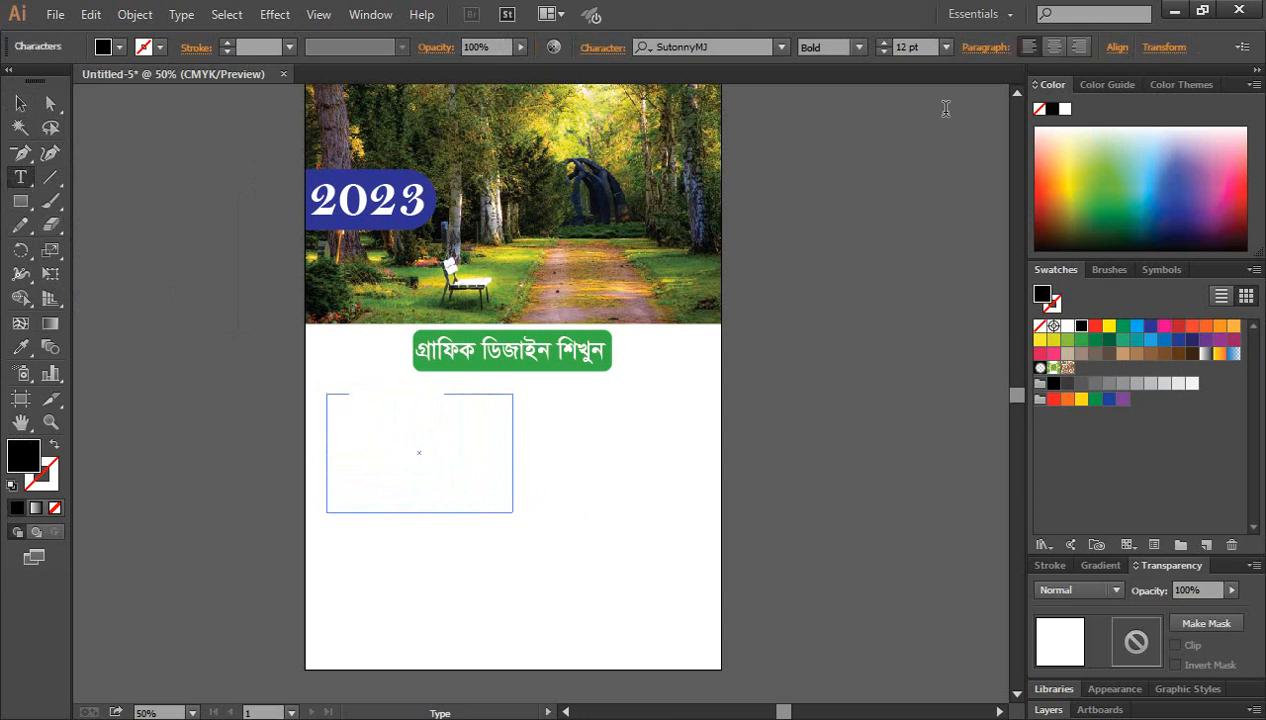
pyautogui.click(946, 48)
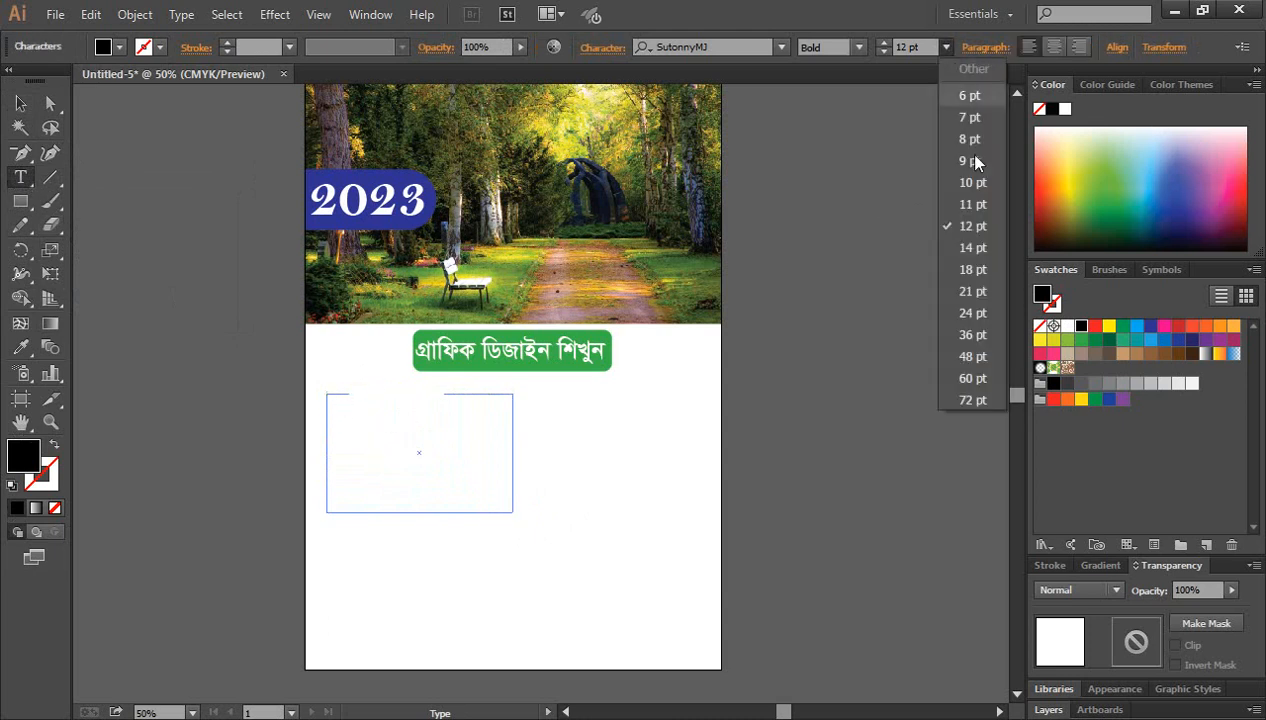
pyautogui.click(975, 313)
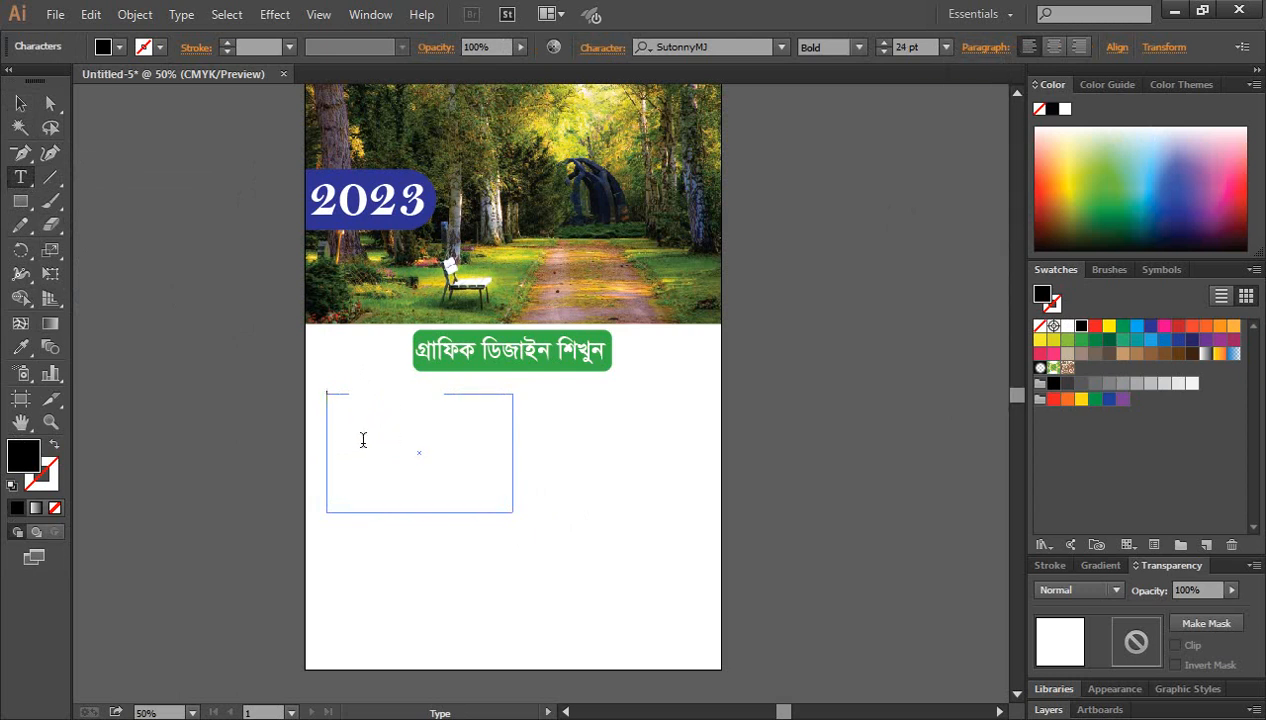
pyautogui.click(726, 46)
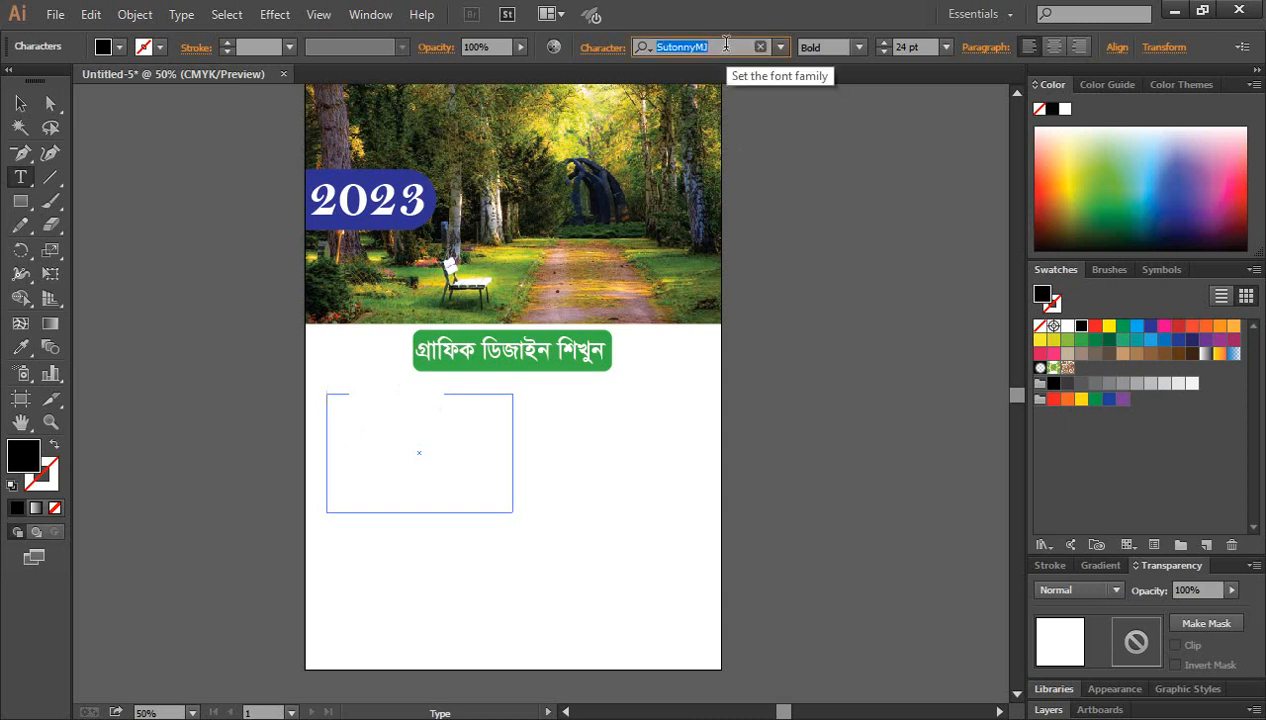
pyautogui.press('BackSpace')
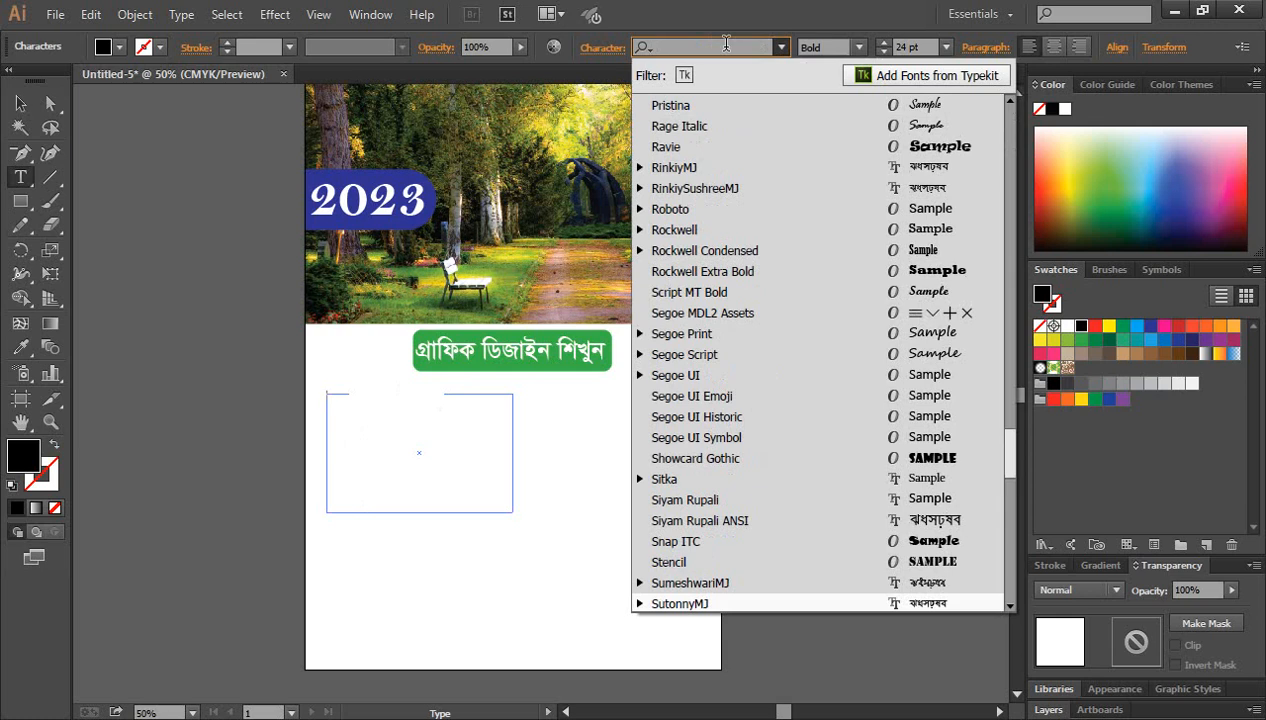
pyautogui.write('arial')
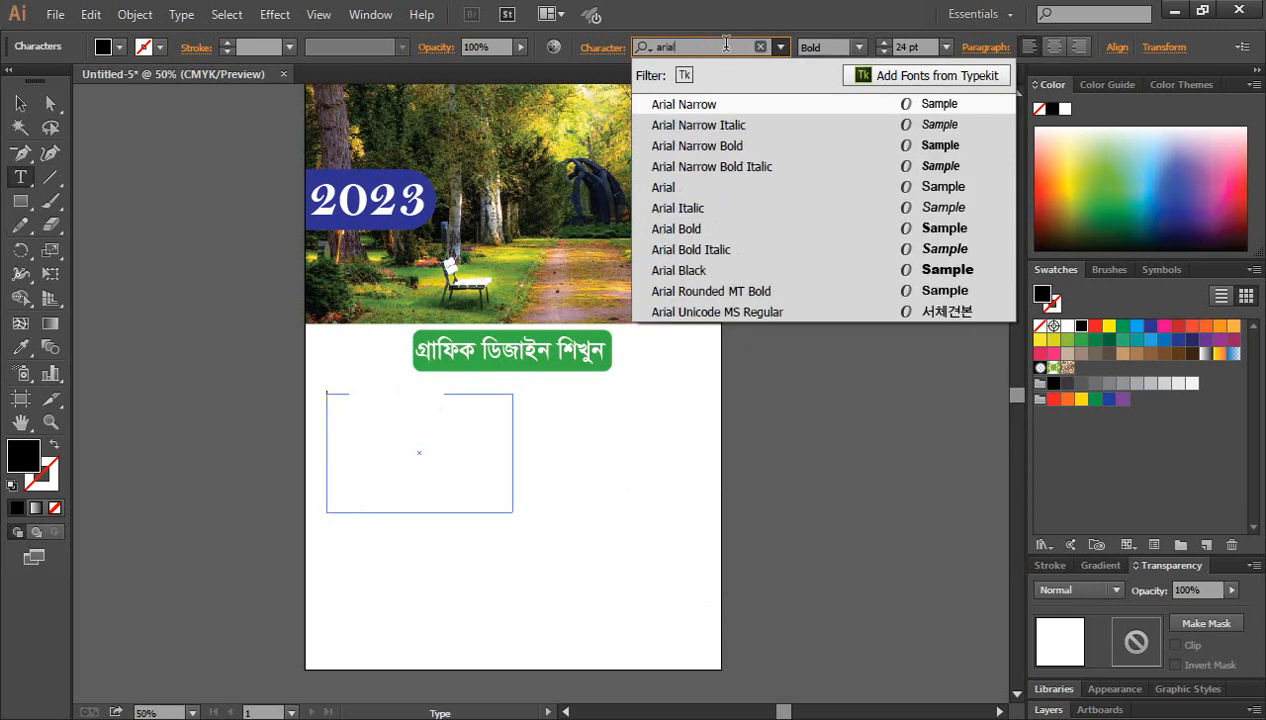
pyautogui.click(700, 232)
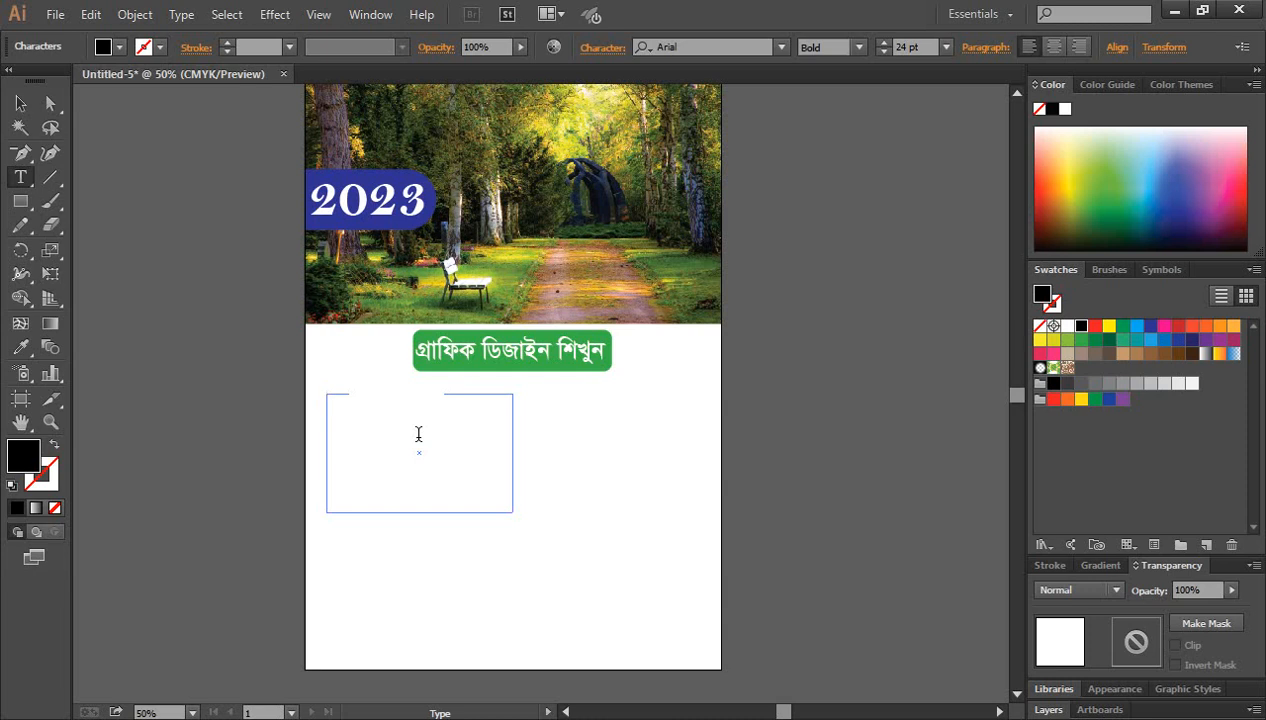
# Step: Enter the weekday abbreviations sut, sun, Mon, Twe, Wed, Thu and Fry on separate lines in the text frame
pyautogui.write('sut ha')
pyautogui.press('BackSpace')
pyautogui.press('BackSpace')
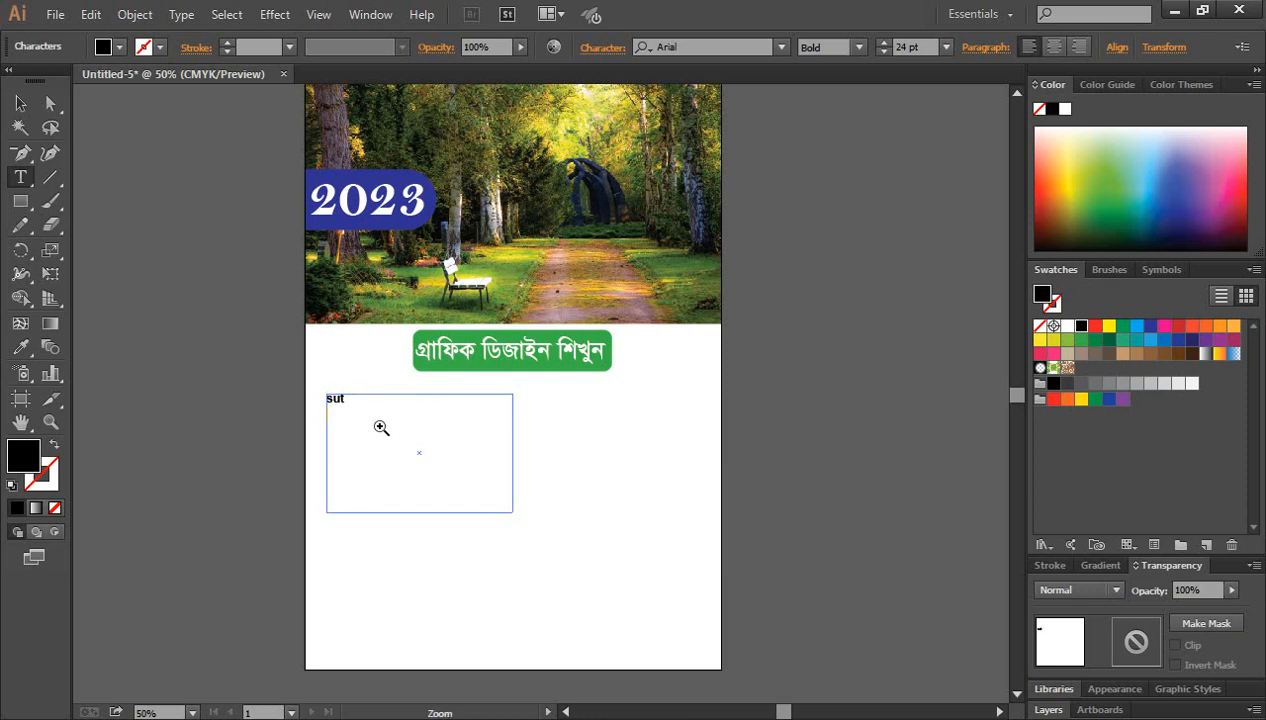
pyautogui.keyDown('ctrl'); pyautogui.click(379, 427); pyautogui.keyUp('ctrl')
pyautogui.keyDown('ctrl'); pyautogui.click(512, 379); pyautogui.keyUp('ctrl')
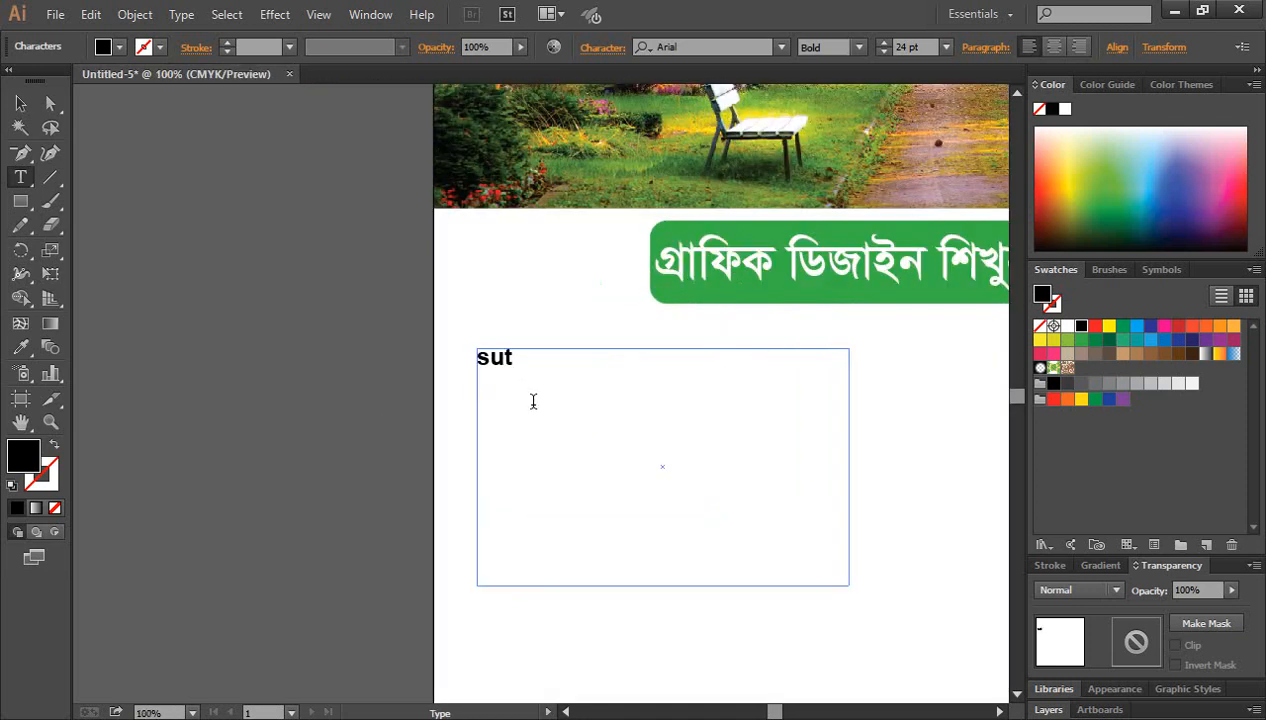
pyautogui.write('su')
pyautogui.write('n ')
pyautogui.write('Mon ')
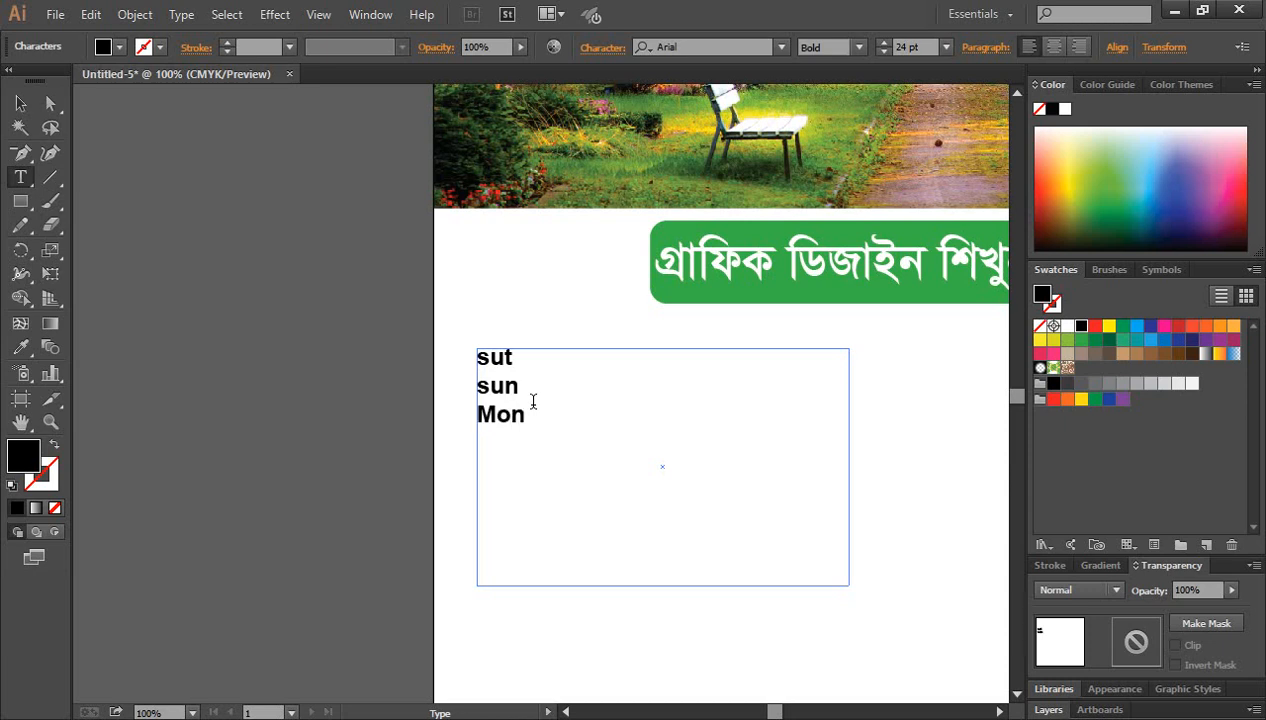
pyautogui.write('Twe')
pyautogui.press('Return')
pyautogui.write('Wed')
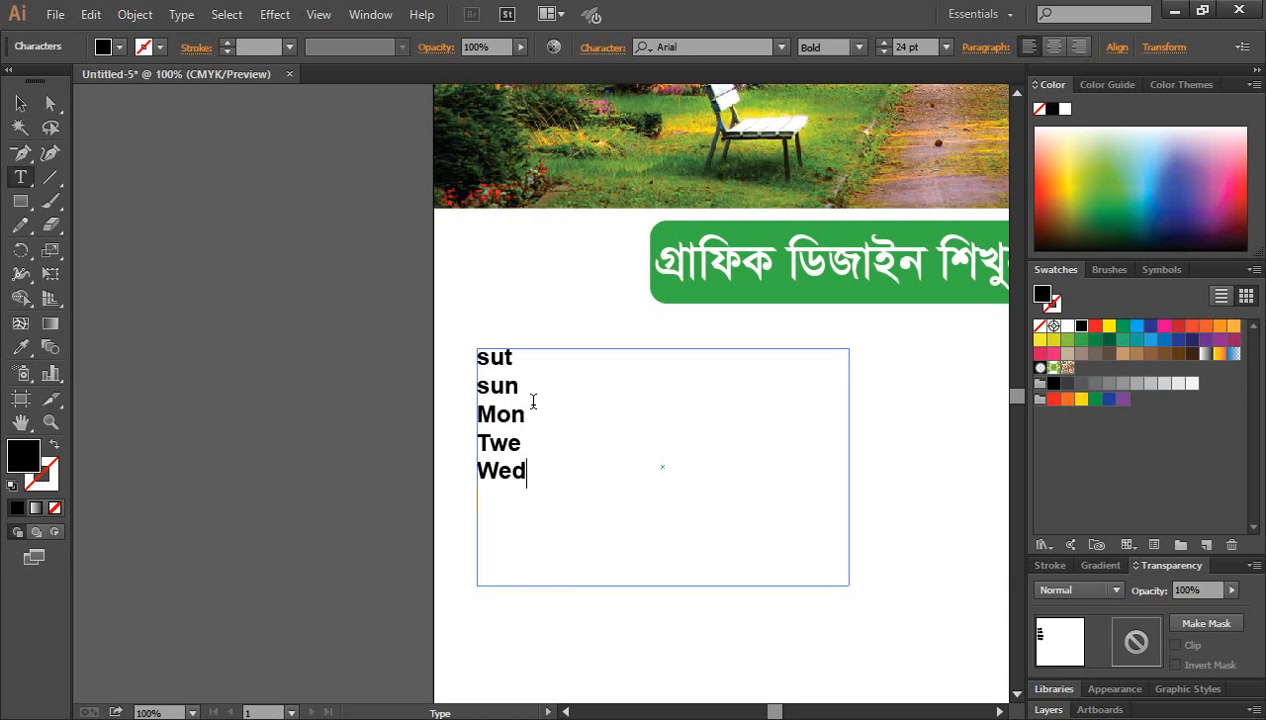
pyautogui.press('Return')
pyautogui.write('Thu')
pyautogui.press('Return')
pyautogui.write('Fry')
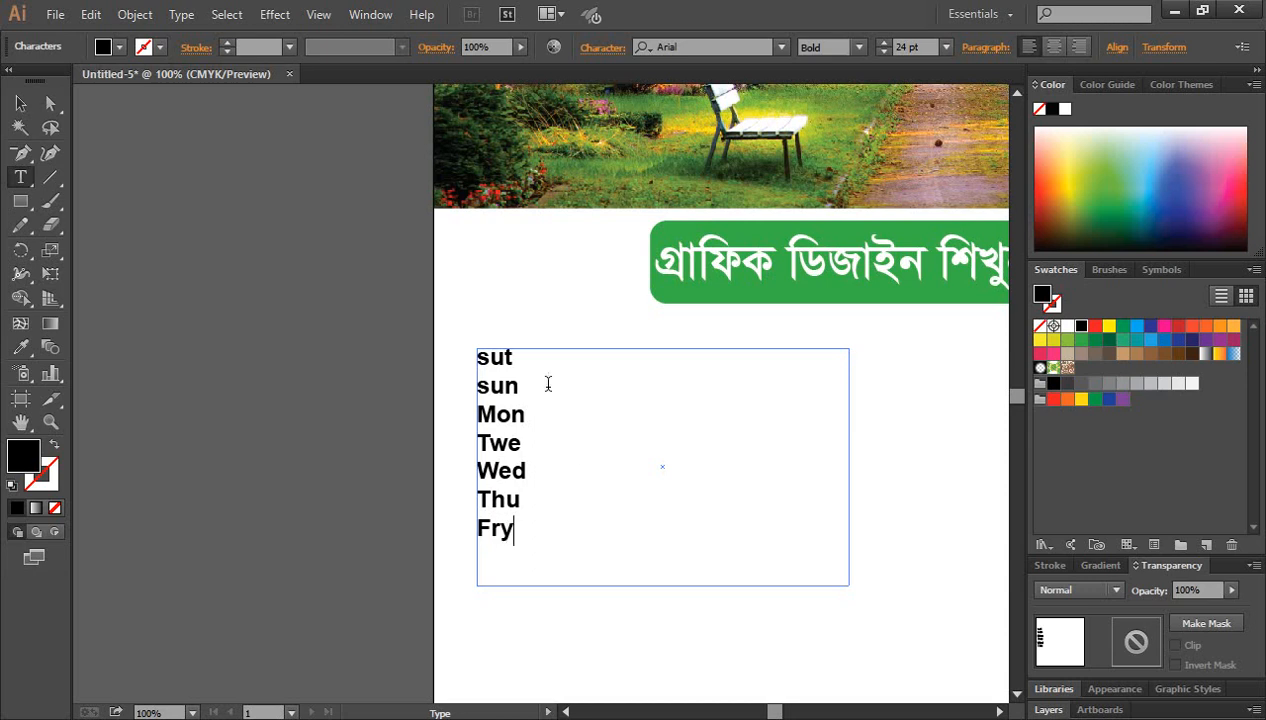
# Step: Capitalize the first letters of the first two weekdays so they read Sut and Sun
pyautogui.moveTo(487, 360); pyautogui.dragTo(472, 361)
pyautogui.write('S')
pyautogui.moveTo(489, 387); pyautogui.dragTo(474, 387)
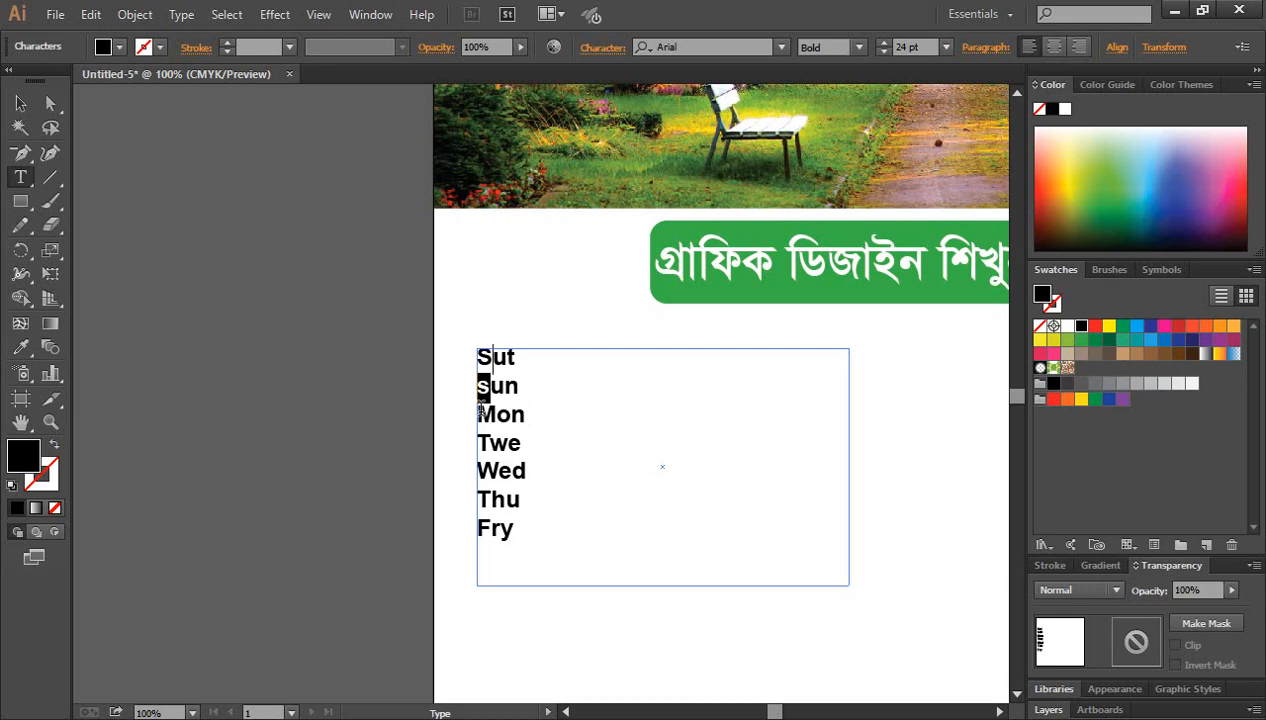
pyautogui.write('S')
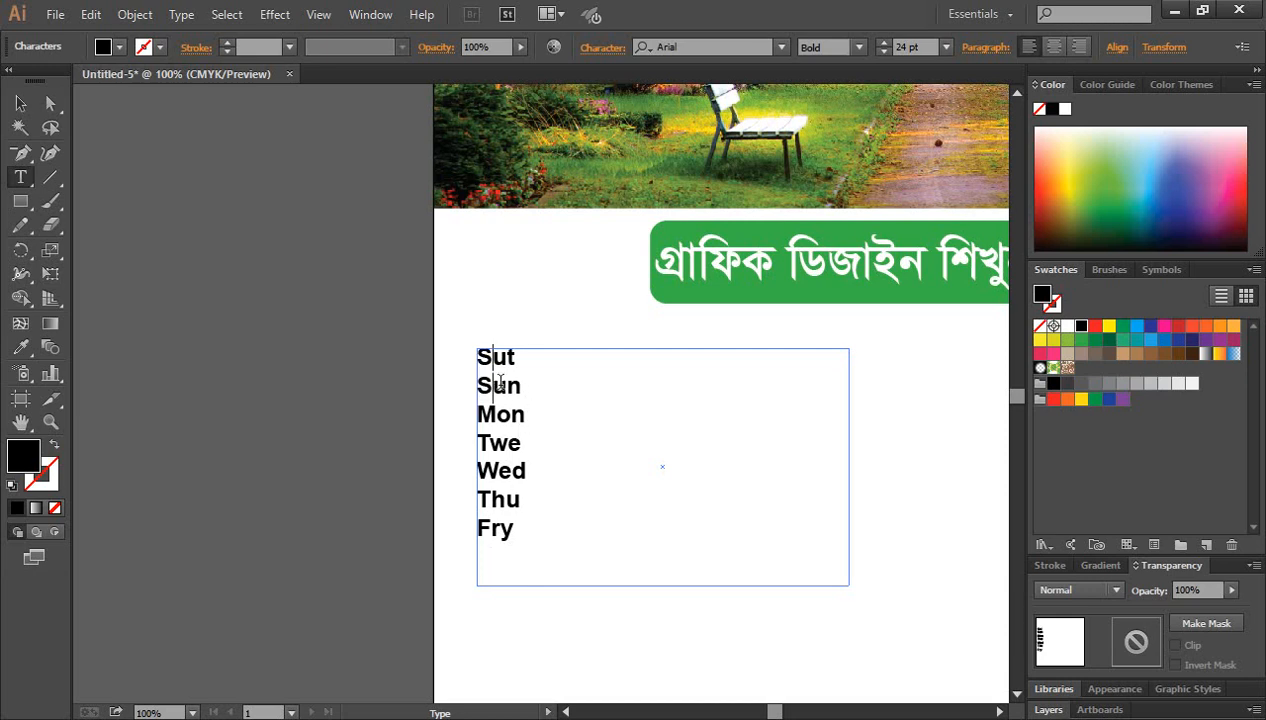
# Step: Divide the weekday text frame into 6 rows and 7 columns in the Area Type Options, with preview on
pyautogui.click(20, 103)
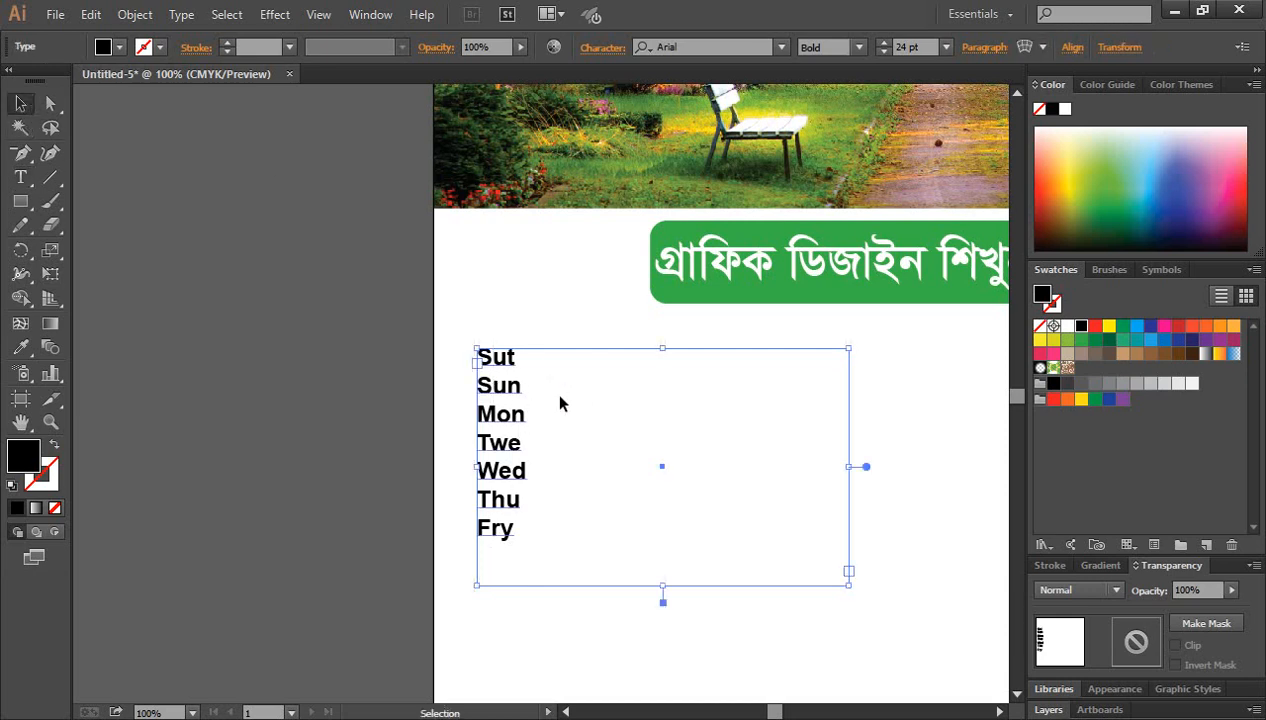
pyautogui.click(181, 16)
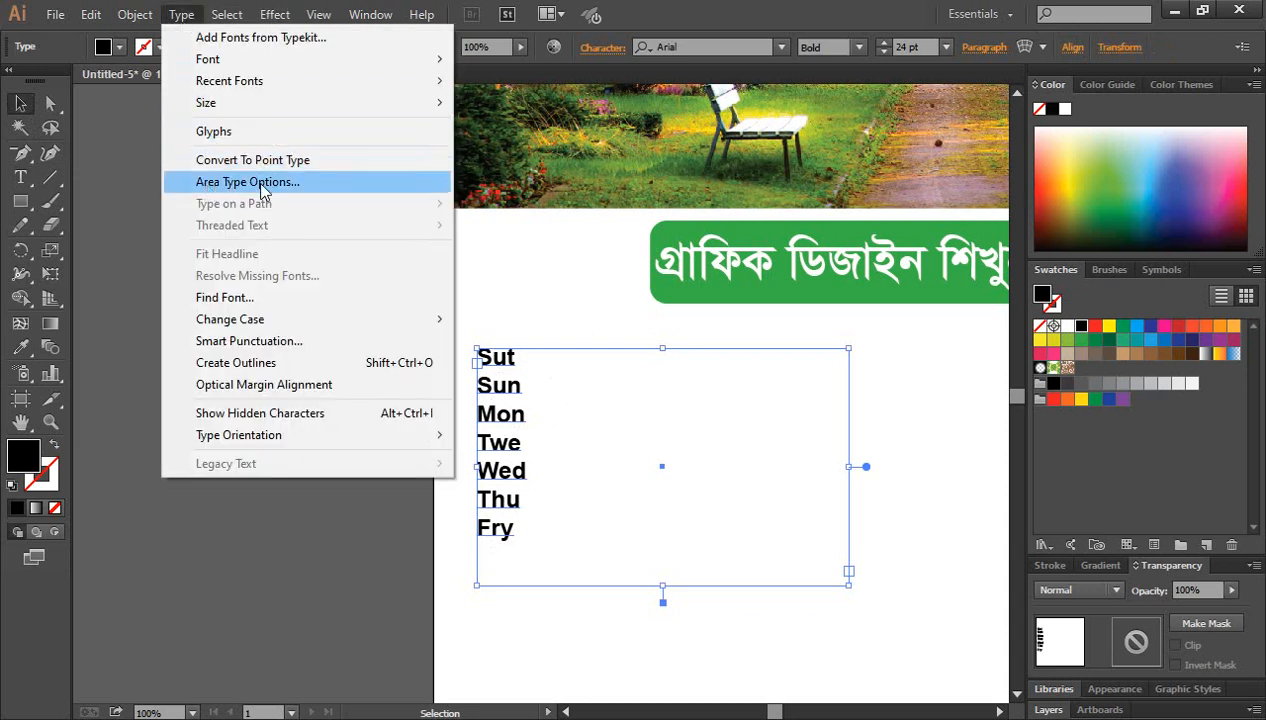
pyautogui.click(263, 189)
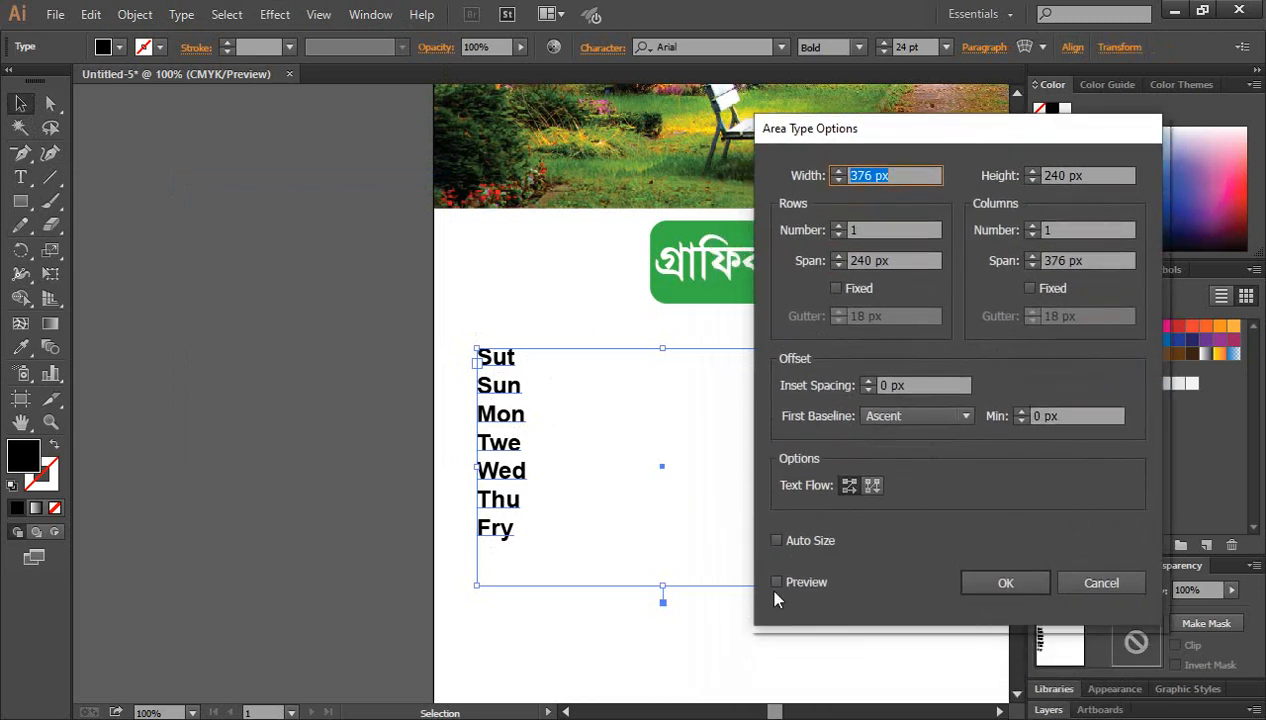
pyautogui.click(772, 580)
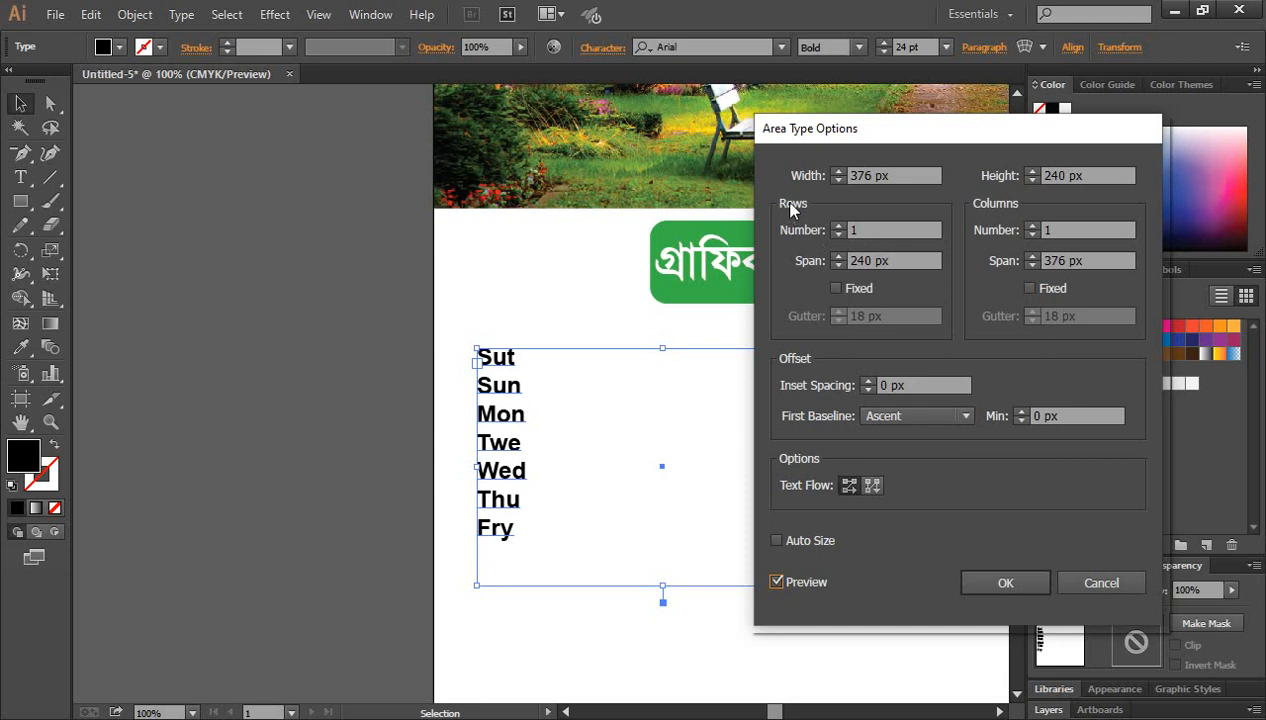
pyautogui.doubleClick(856, 229)
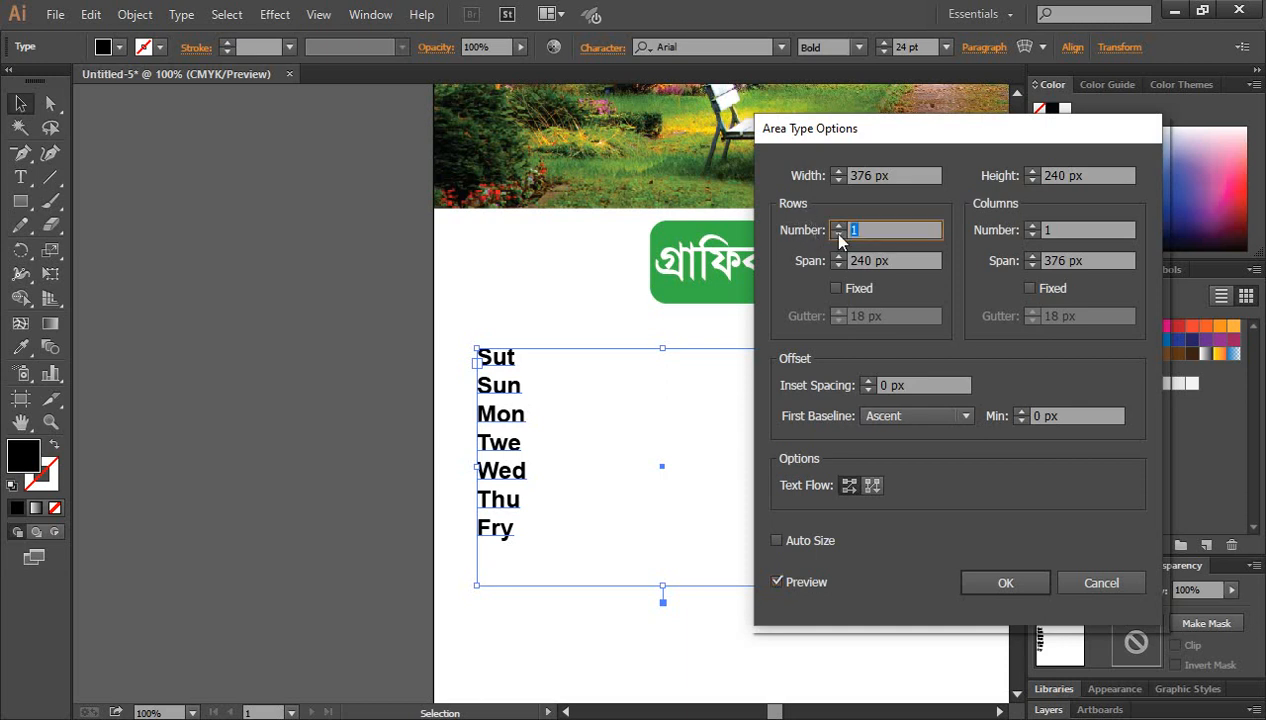
pyautogui.write('6')
pyautogui.doubleClick(1062, 229)
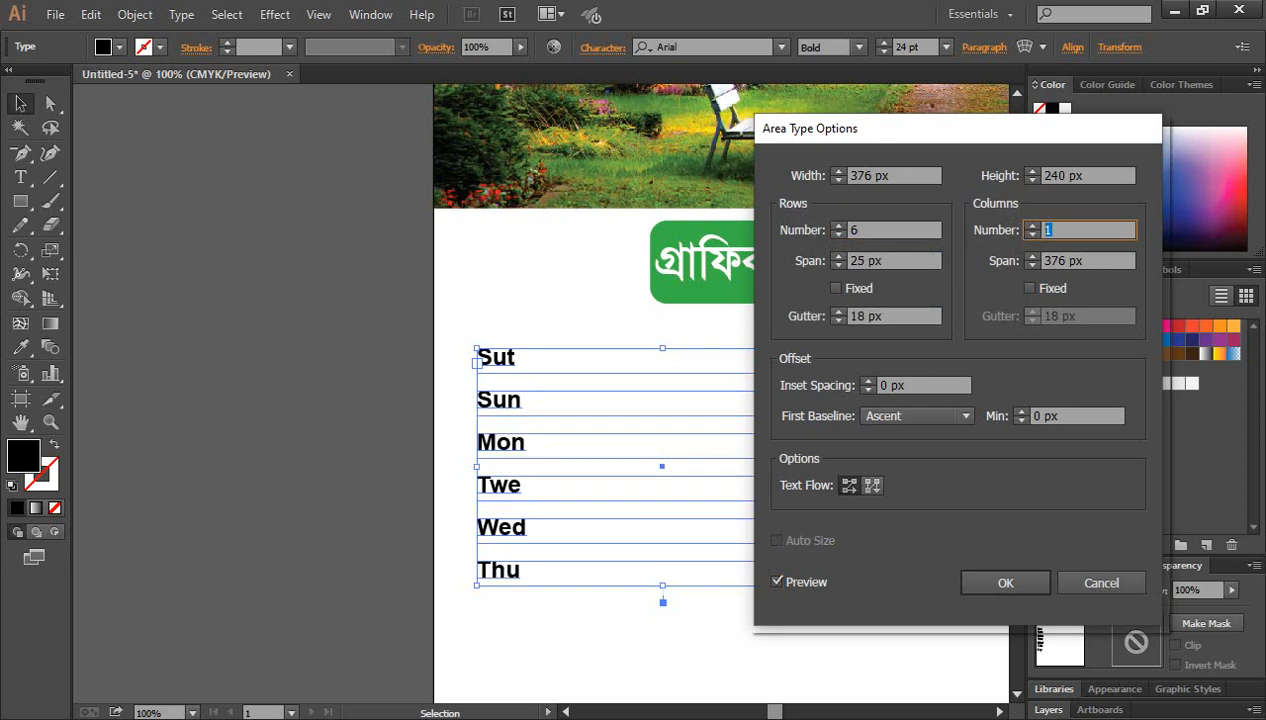
pyautogui.write('7')
pyautogui.click(777, 582)
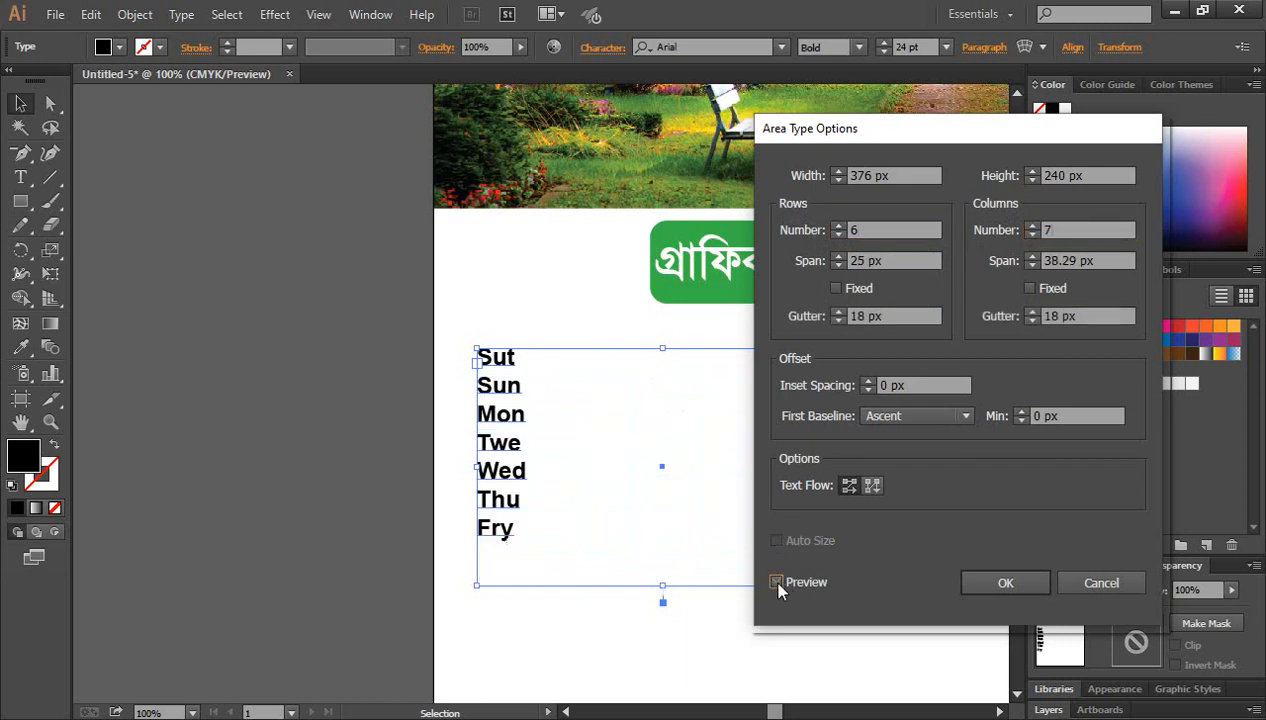
pyautogui.click(777, 582)
pyautogui.moveTo(1046, 153); pyautogui.dragTo(1135, 182)
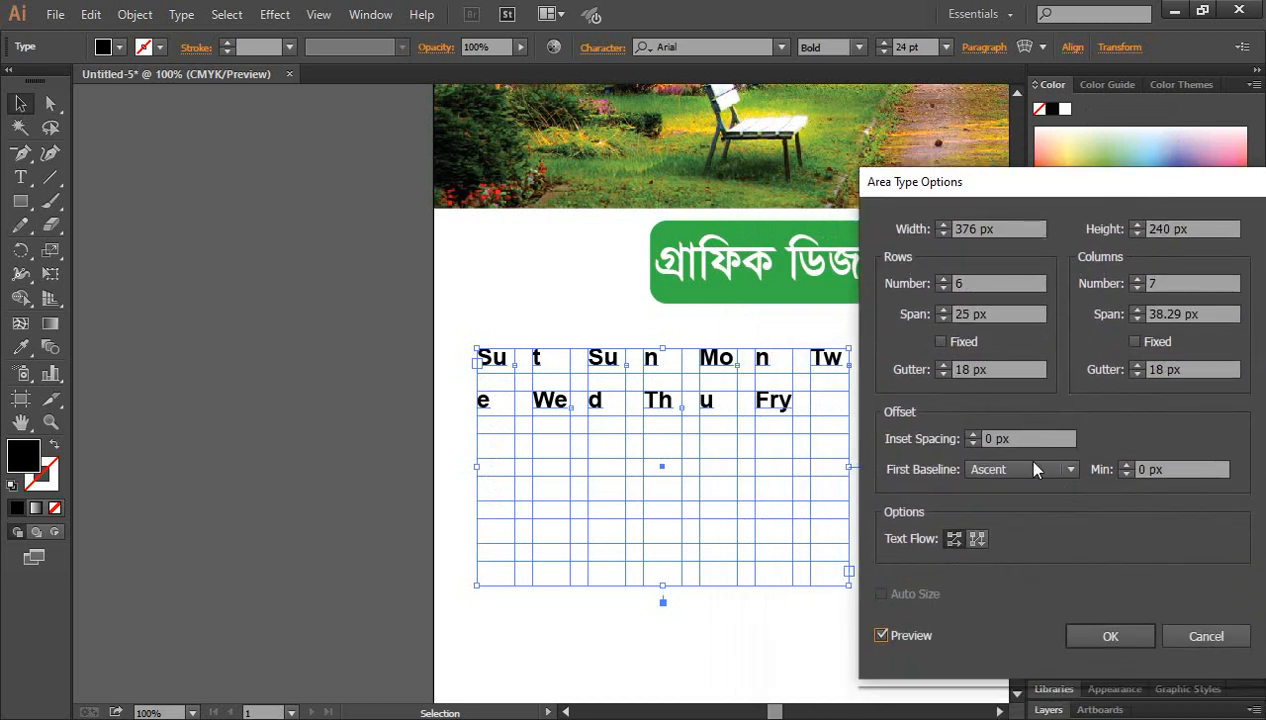
# Step: Try Leading as the first baseline of the weekday text grid and return it to Ascent
pyautogui.click(1005, 464)
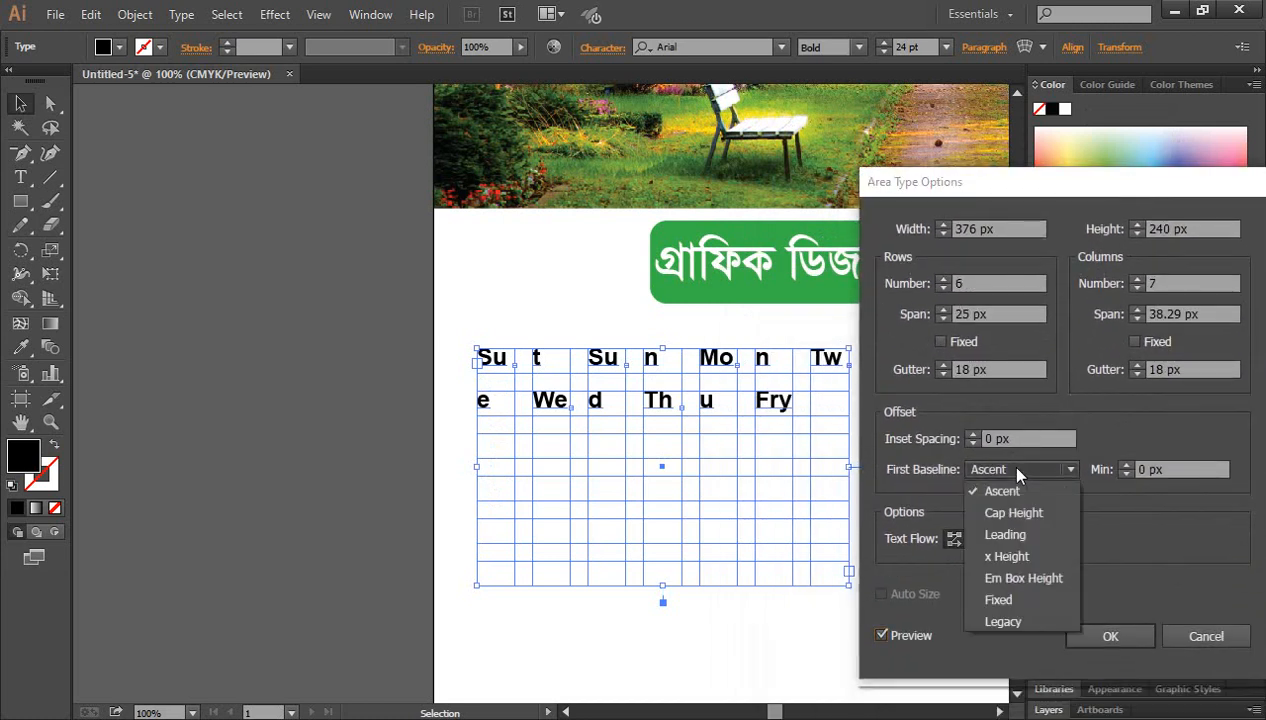
pyautogui.click(1008, 534)
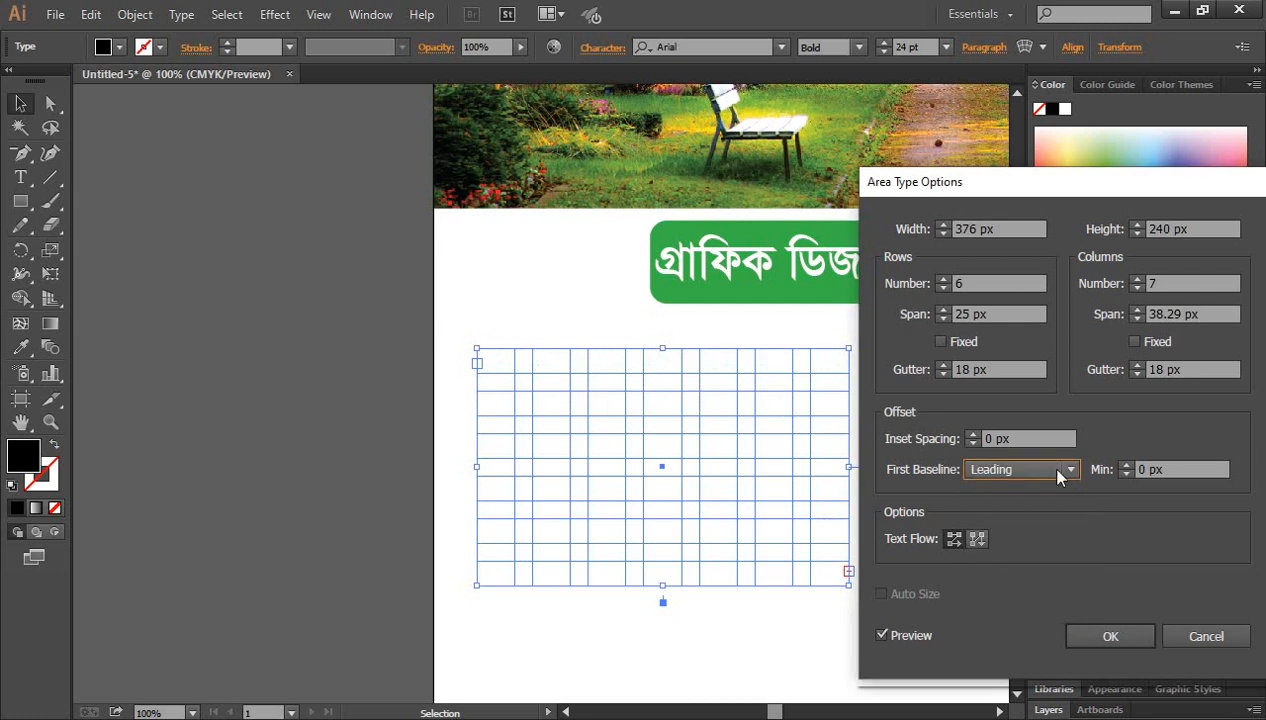
pyautogui.click(1005, 469)
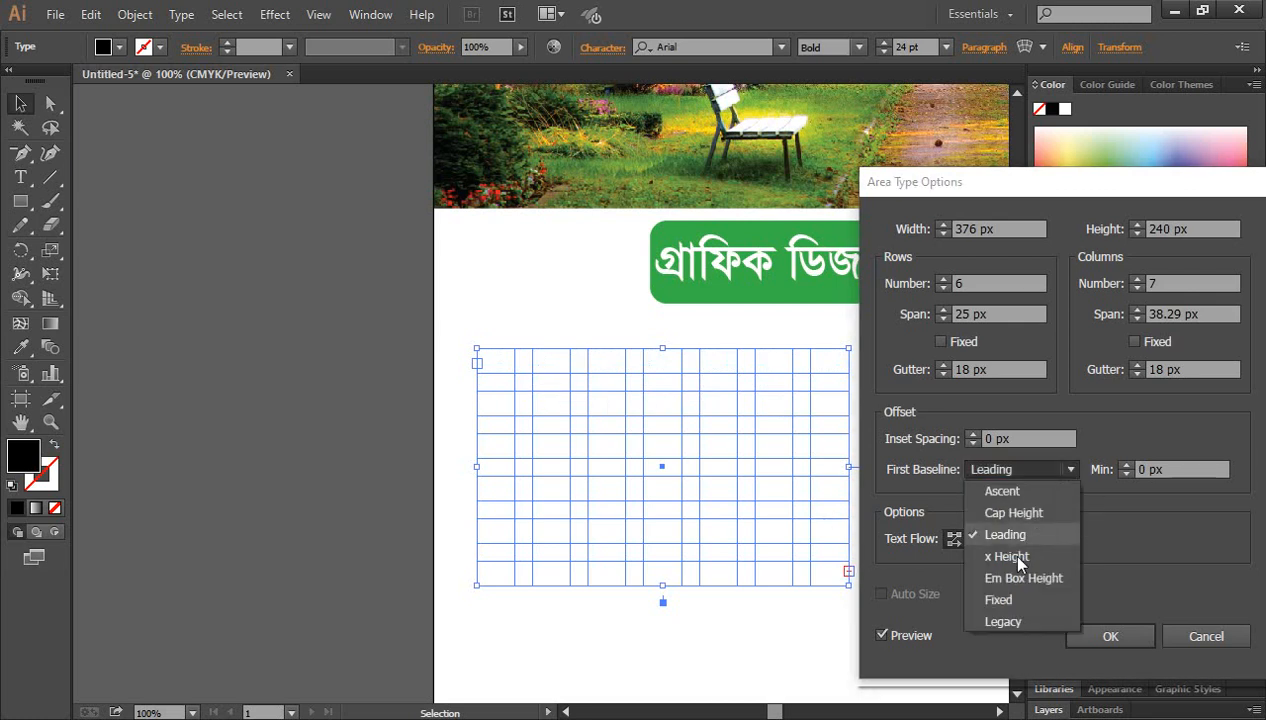
pyautogui.click(1004, 491)
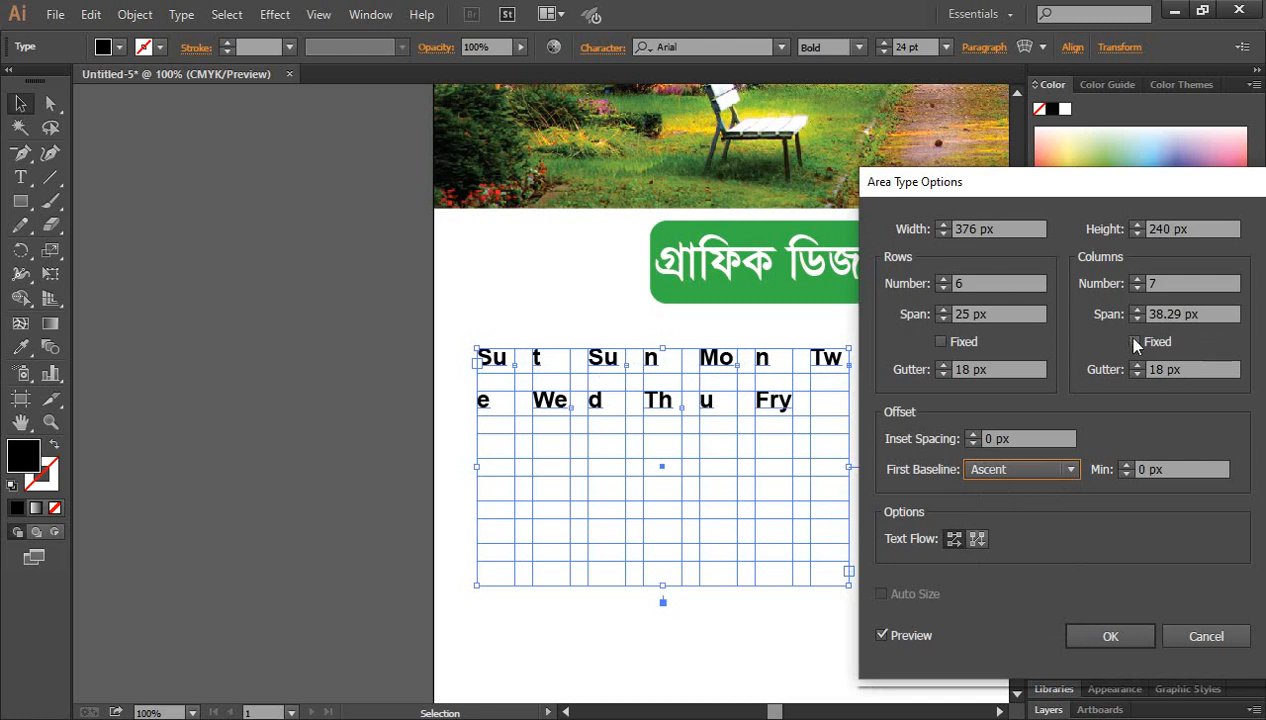
# Step: Apply the grid options to the weekday text frame and reduce all weekday text to 18 pt
pyautogui.click(1098, 637)
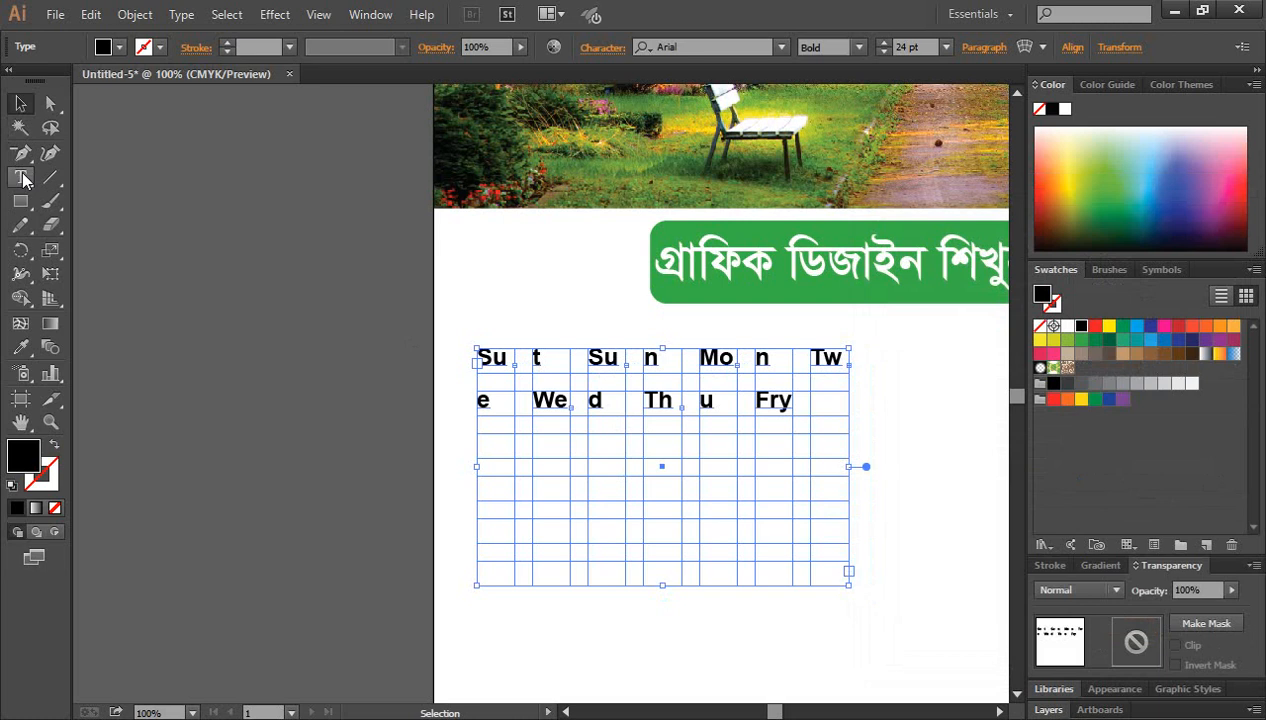
pyautogui.click(23, 178)
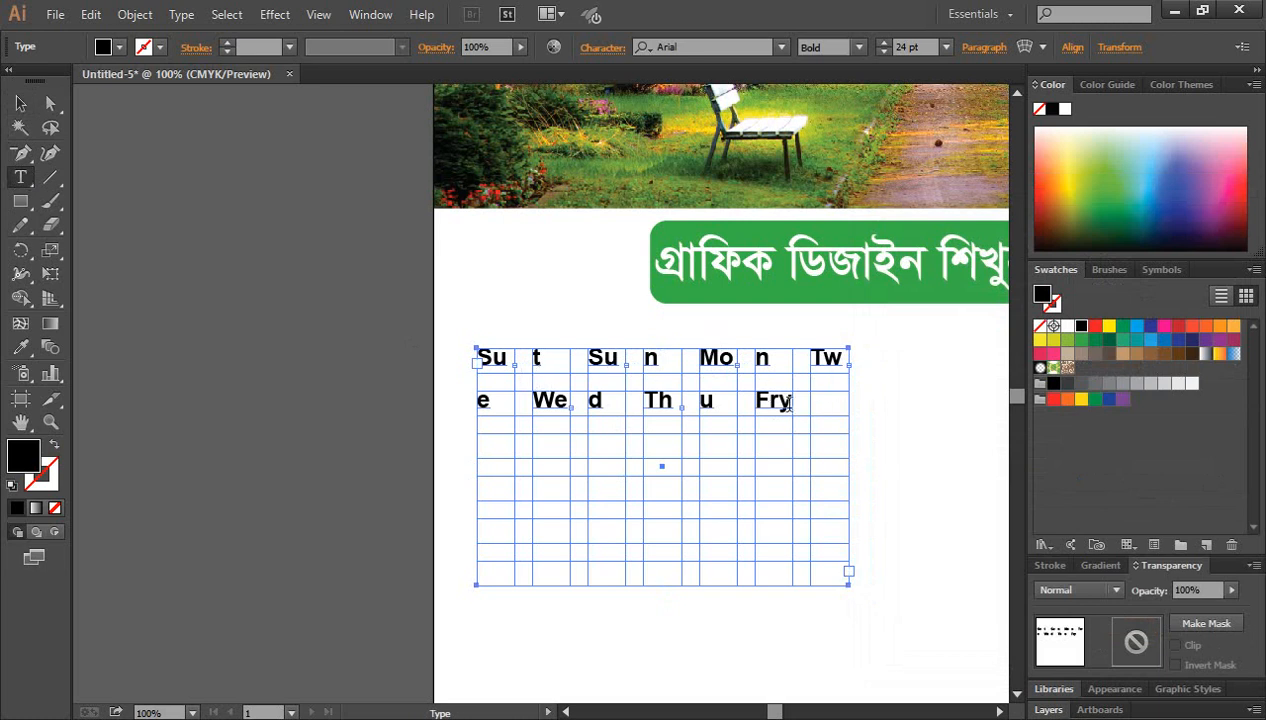
pyautogui.moveTo(789, 403); pyautogui.dragTo(455, 362)
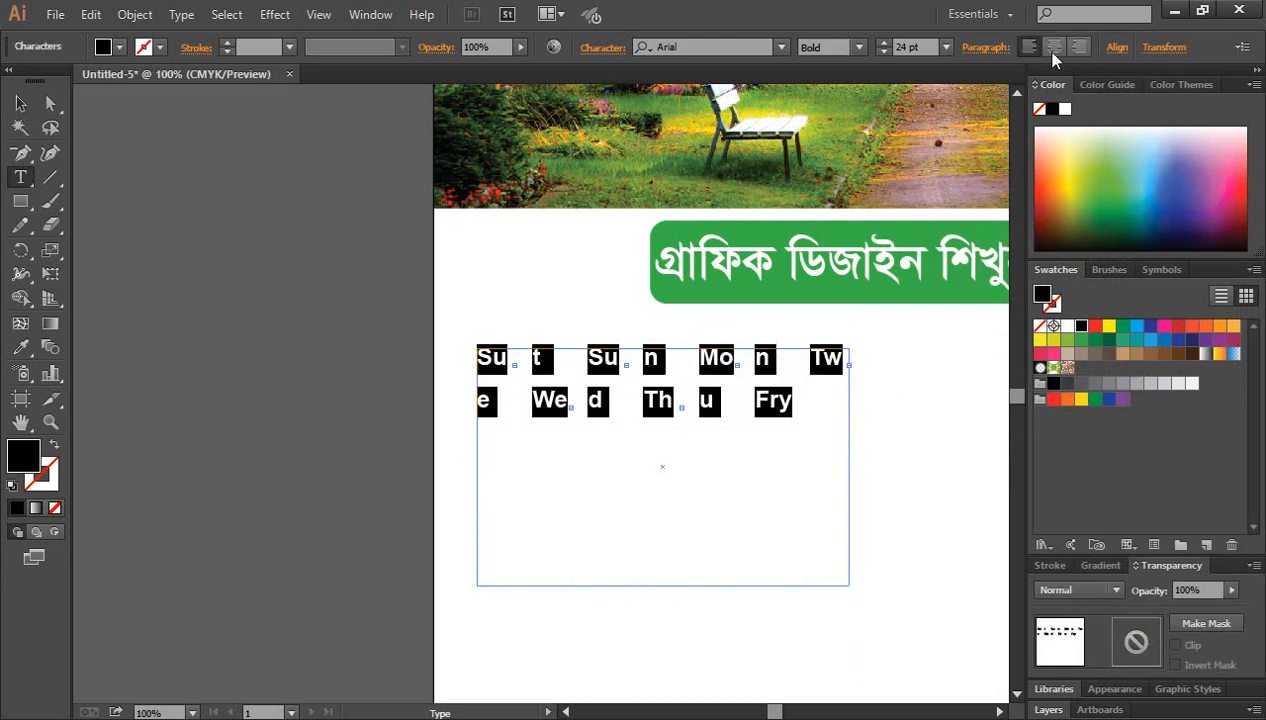
pyautogui.click(884, 56)
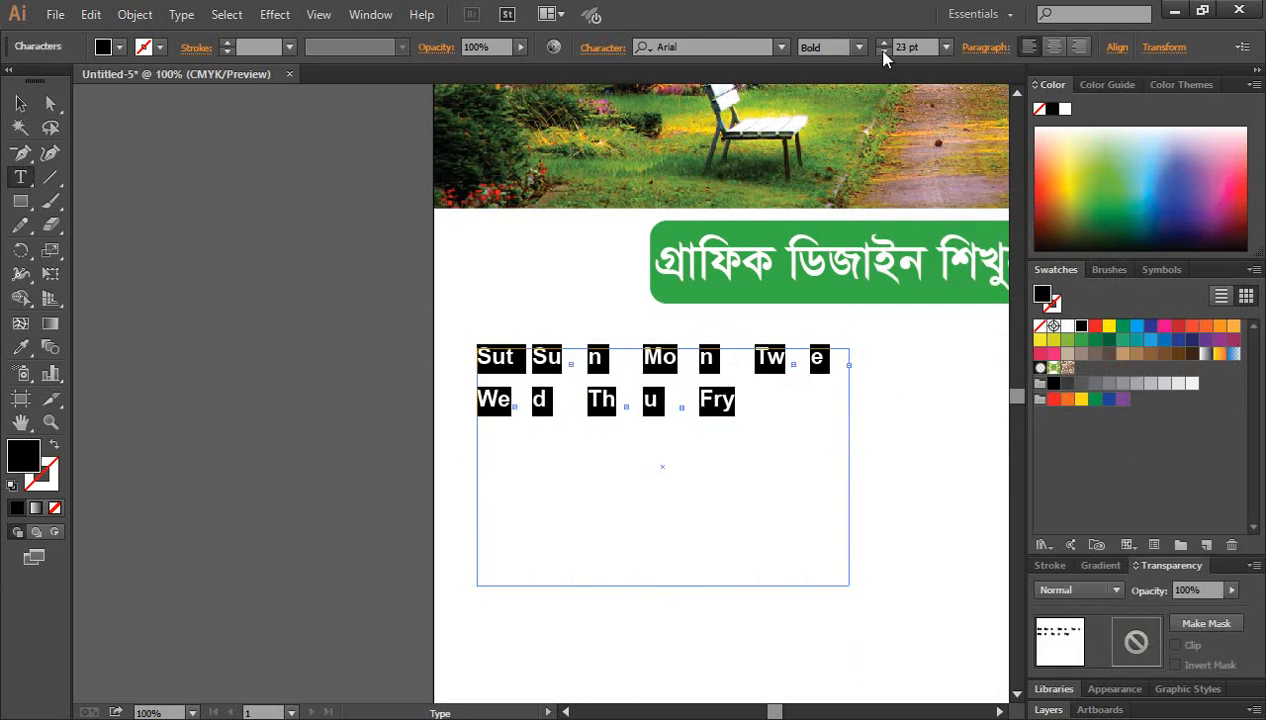
pyautogui.click(883, 52)
pyautogui.click(883, 52)
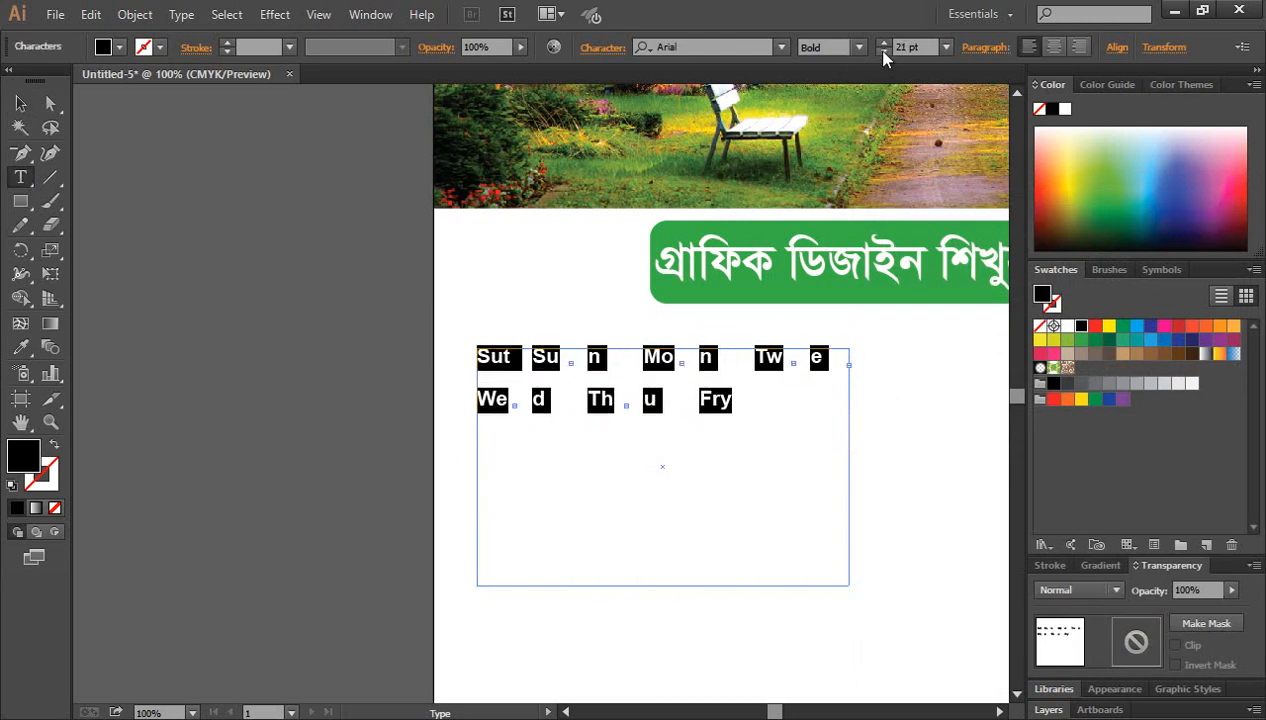
pyautogui.click(883, 52)
pyautogui.click(883, 52)
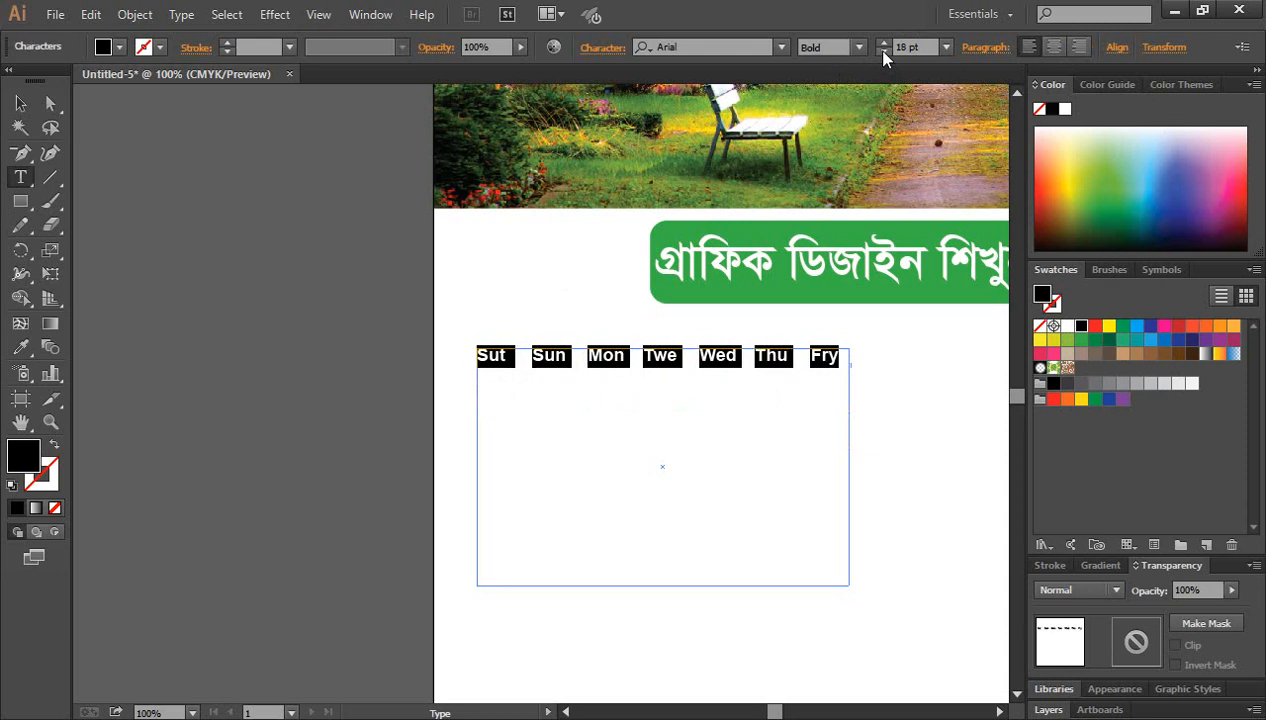
pyautogui.click(20, 103)
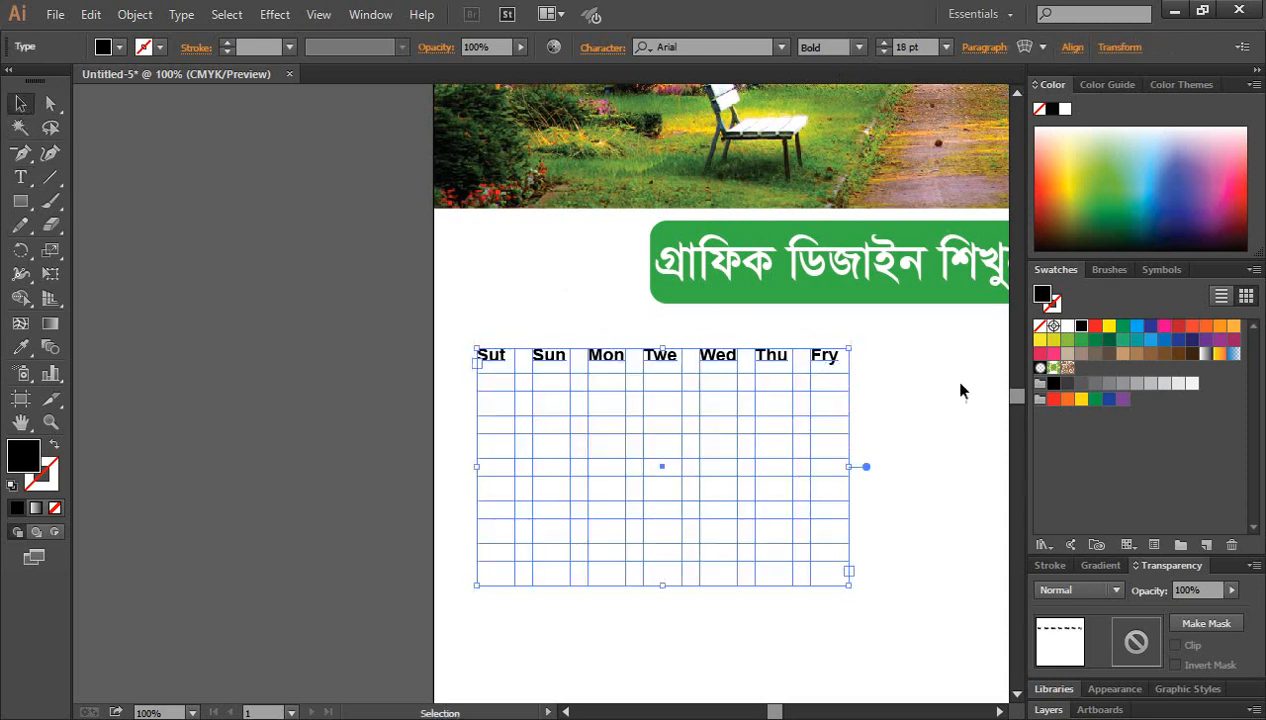
# Step: Center-align the weekday names within their grid columns
pyautogui.click(20, 177)
pyautogui.moveTo(478, 356); pyautogui.dragTo(842, 362)
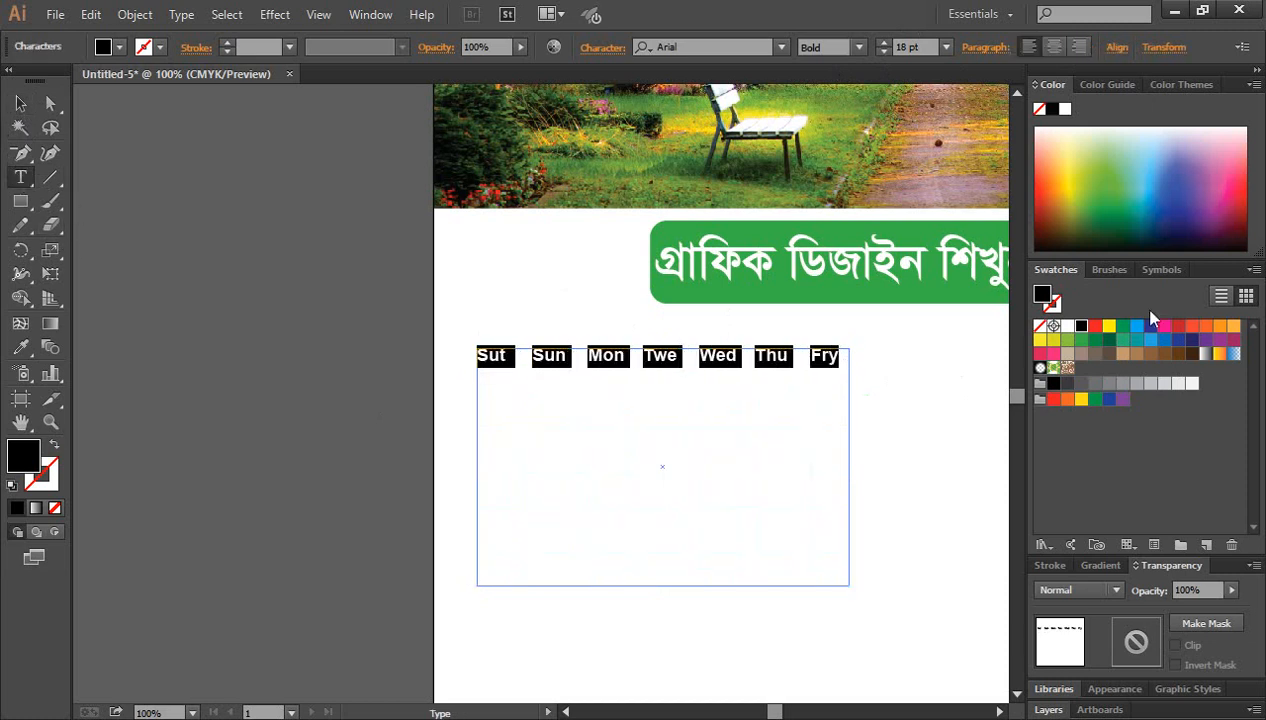
pyautogui.click(1056, 48)
pyautogui.click(20, 103)
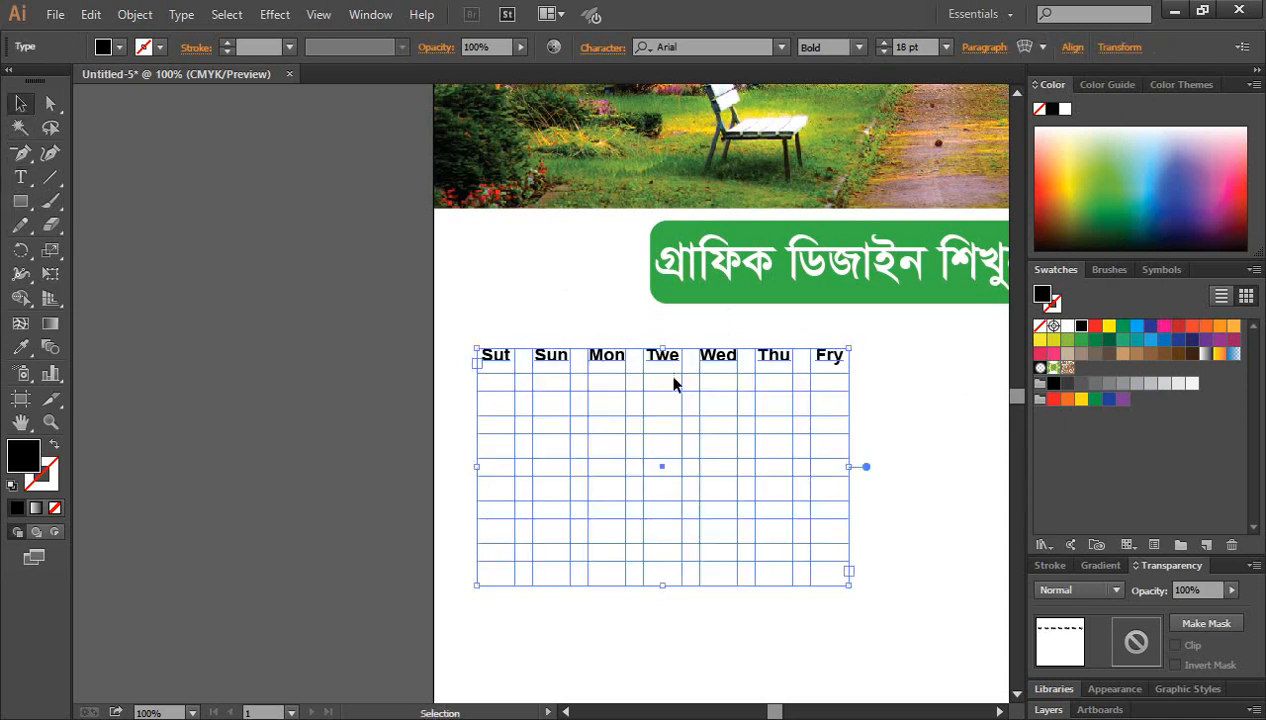
# Step: Enter the dates 1 through 15 in the grid cells below the weekday names, one number per cell
pyautogui.click(20, 177)
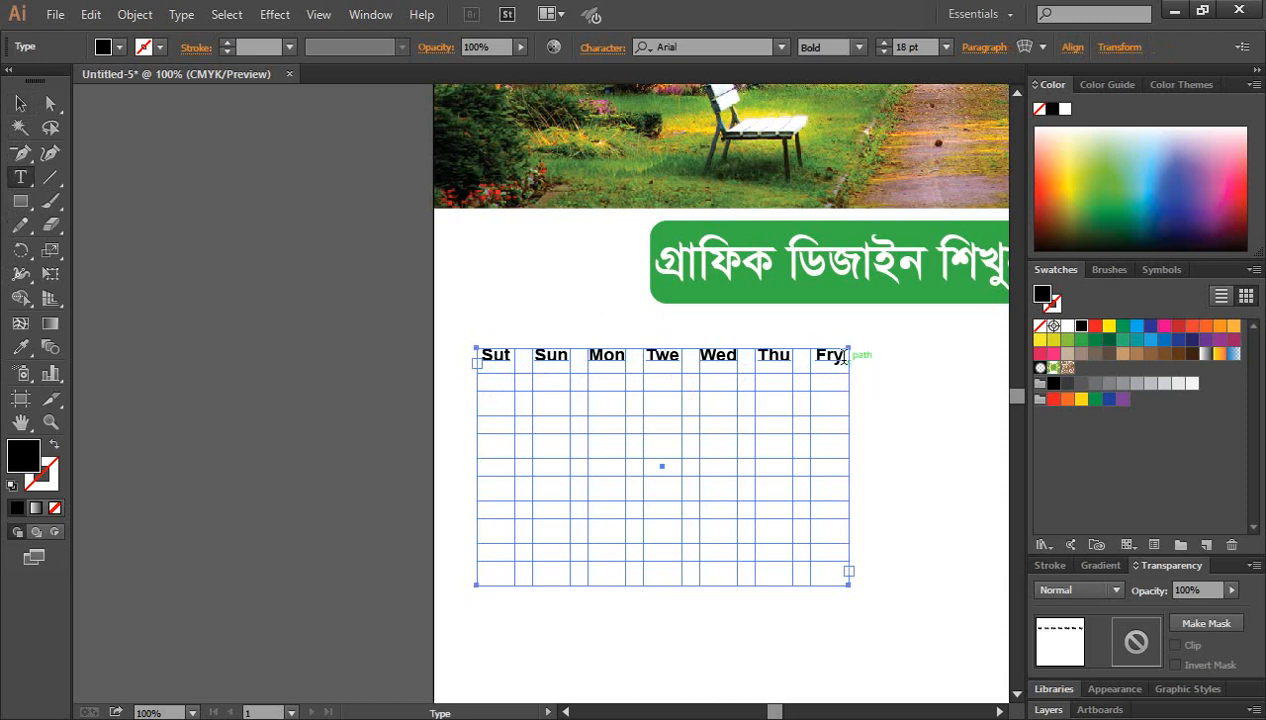
pyautogui.click(845, 358)
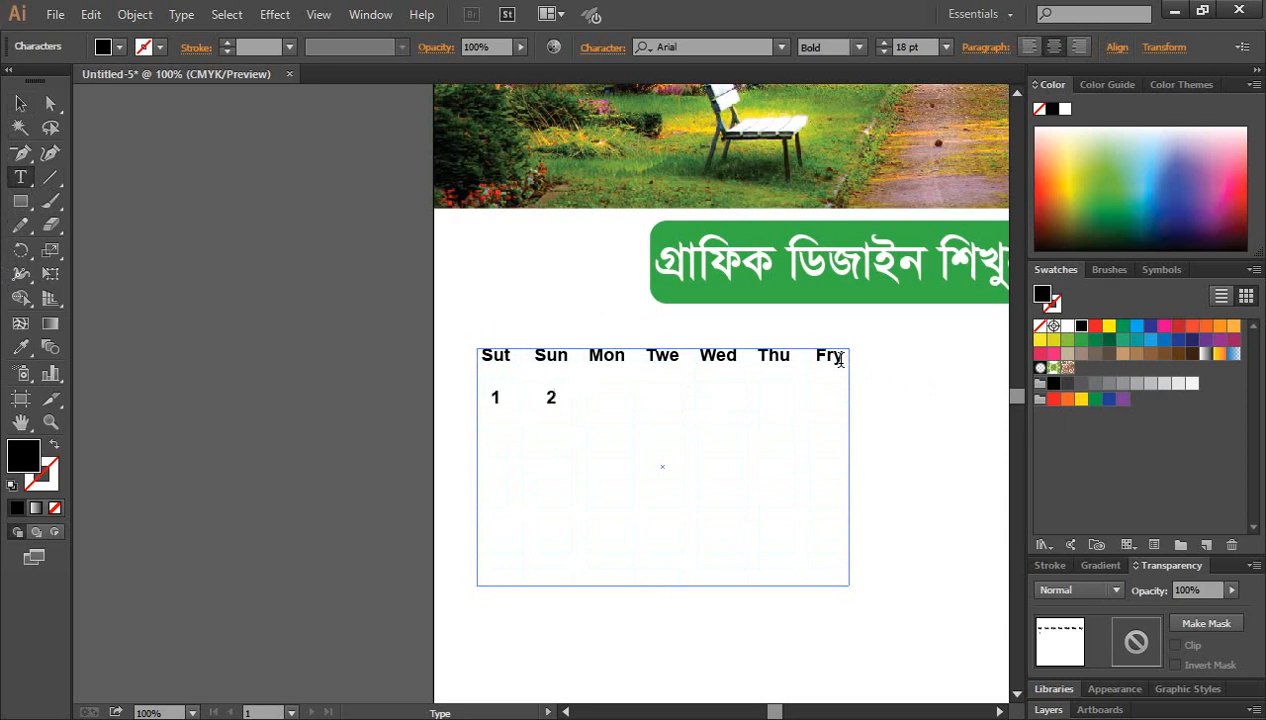
pyautogui.write('3')
pyautogui.write('9')
pyautogui.press('Tab')
pyautogui.write('10\t')
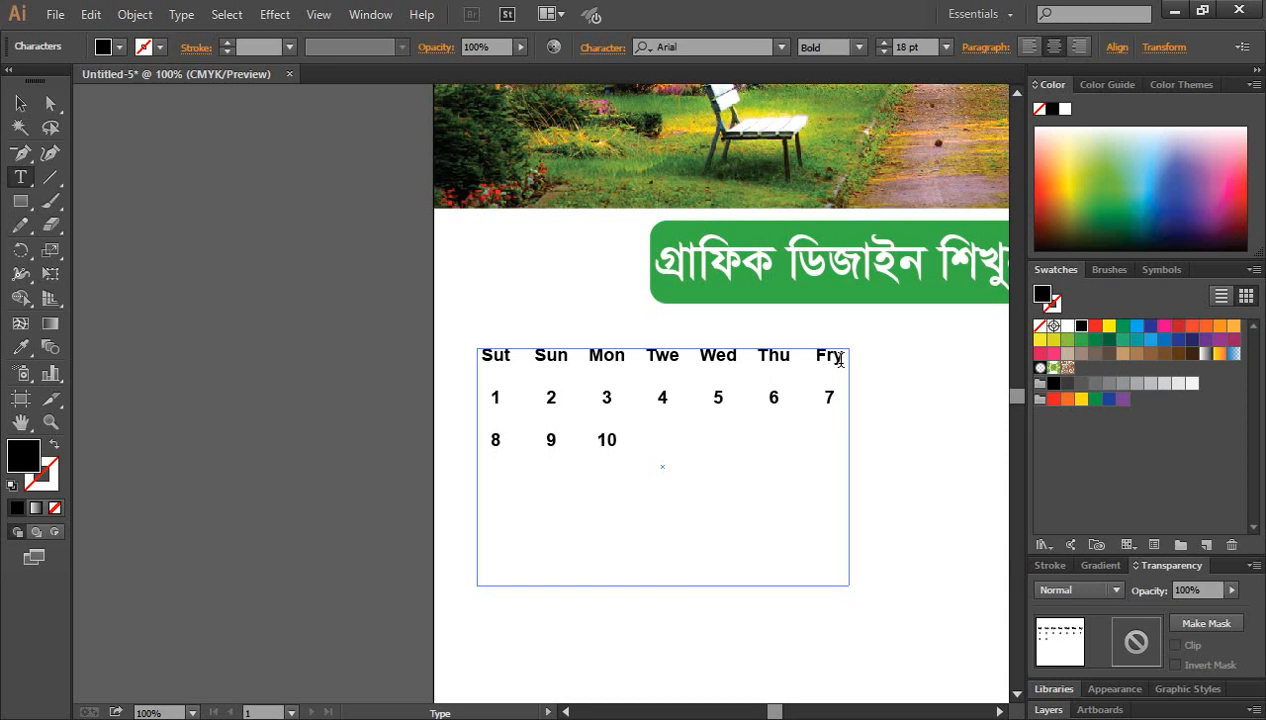
pyautogui.write('11\t12\t')
pyautogui.write('13\t')
pyautogui.write('14 ')
pyautogui.write('15\t')
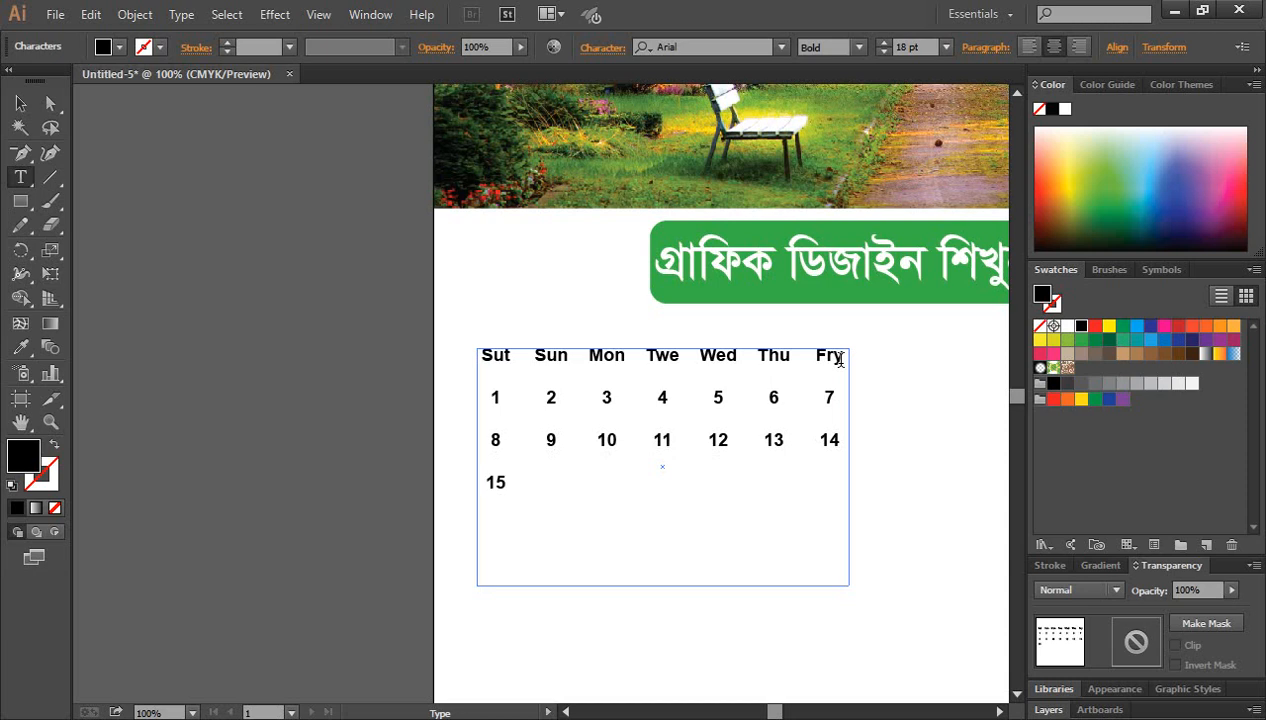
# Step: Continue the date grid with 16 through 30, one number per cell, and deselect the text frame
pyautogui.write('16\t17\t18\t19\t')
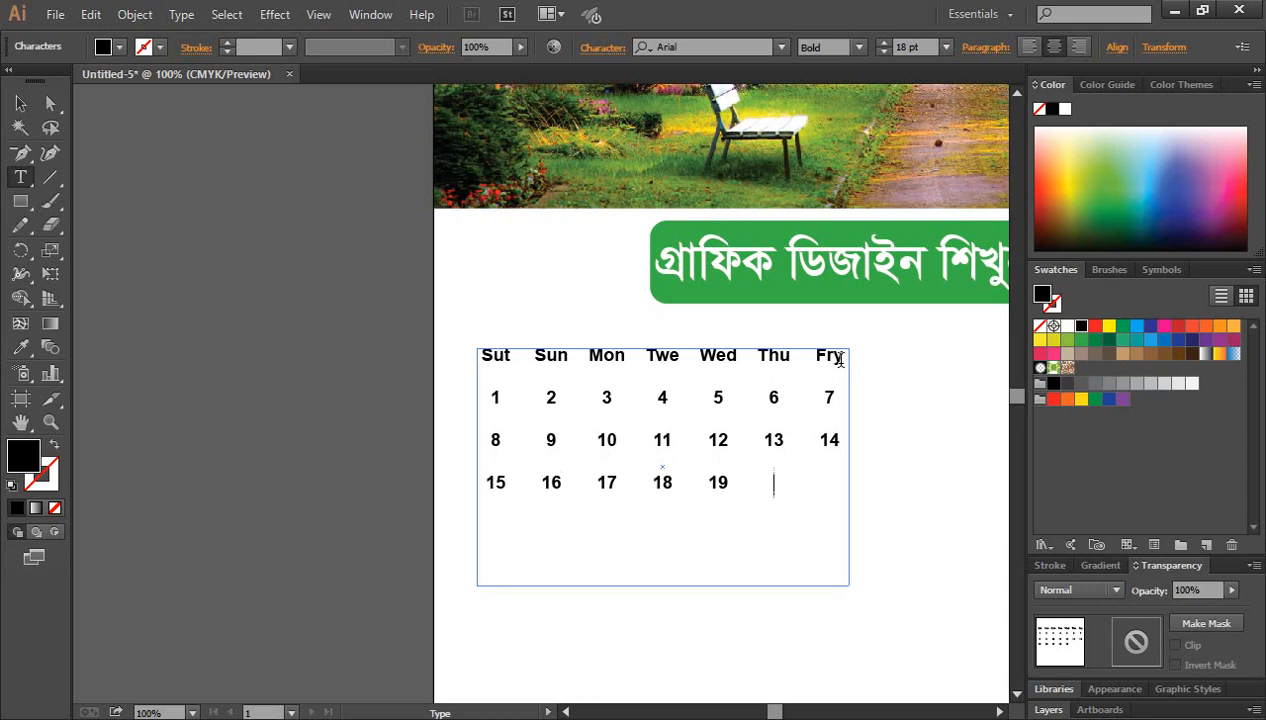
pyautogui.write('20\t')
pyautogui.write('21 ')
pyautogui.write('2')
pyautogui.write('2\t23\t')
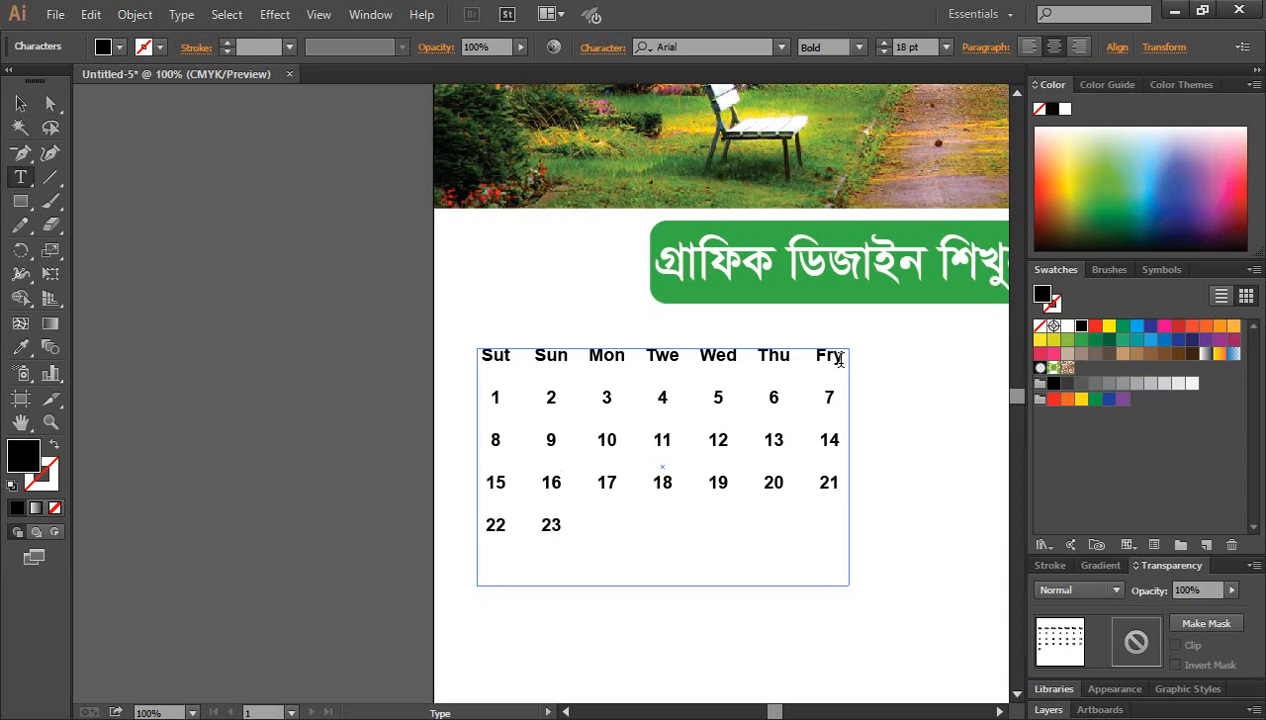
pyautogui.write('24\t25\t26\t27\t2')
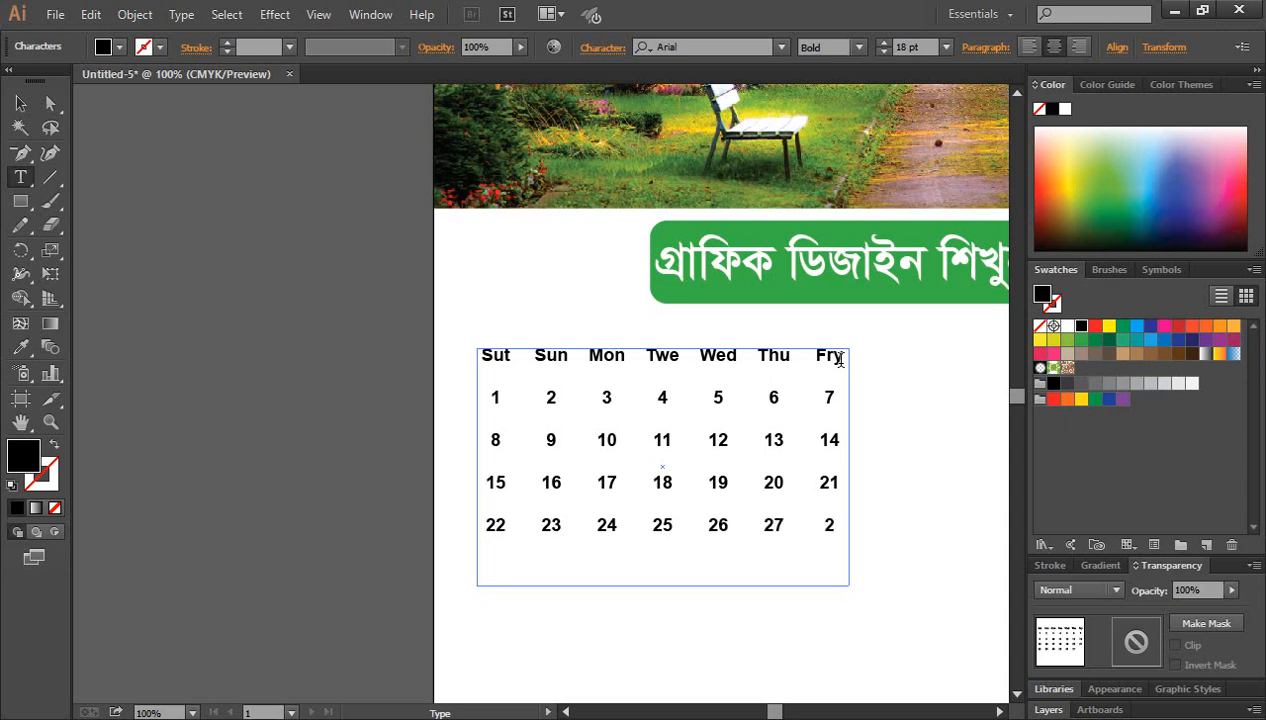
pyautogui.write('8 ')
pyautogui.write('29\t')
pyautogui.write('30')
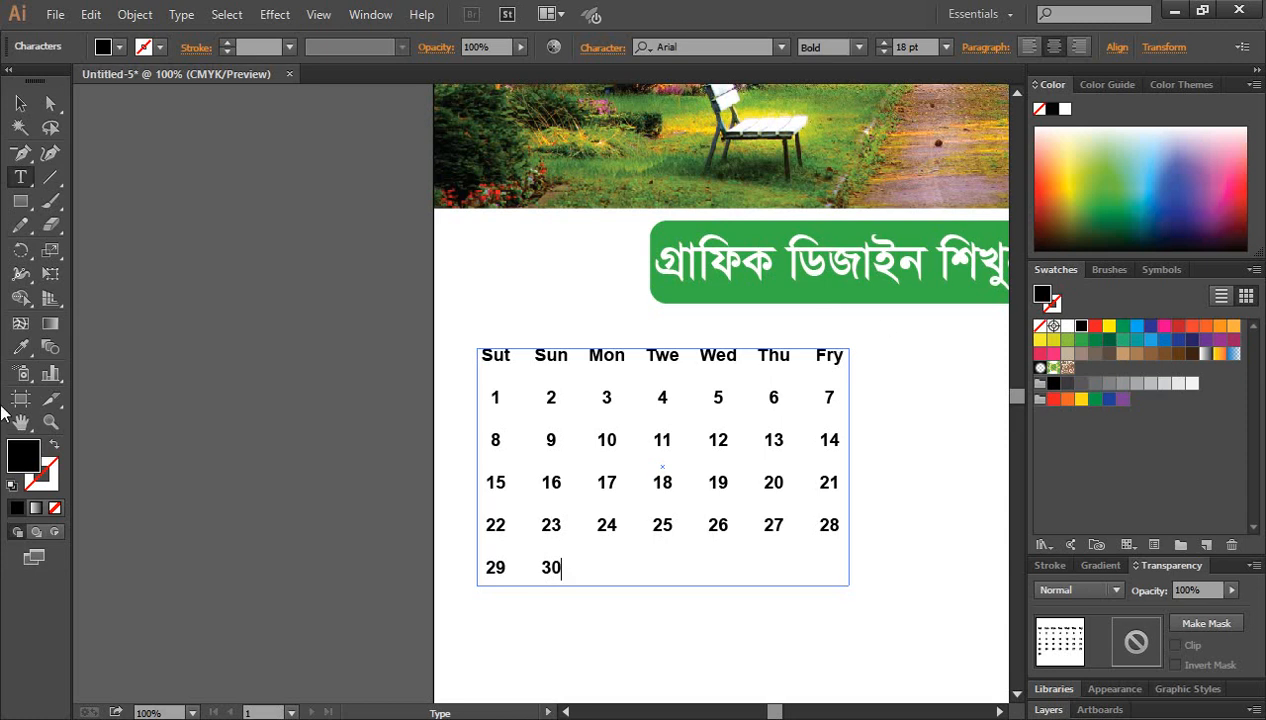
pyautogui.click(20, 103)
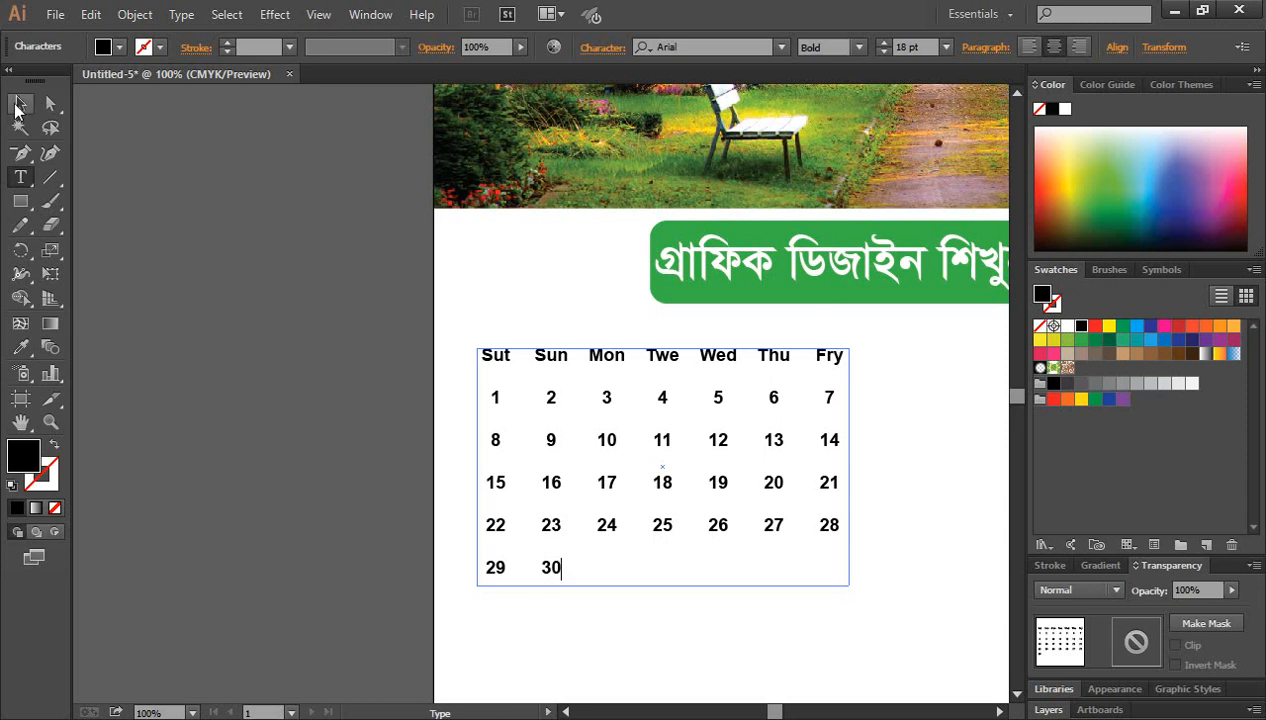
pyautogui.click(673, 641)
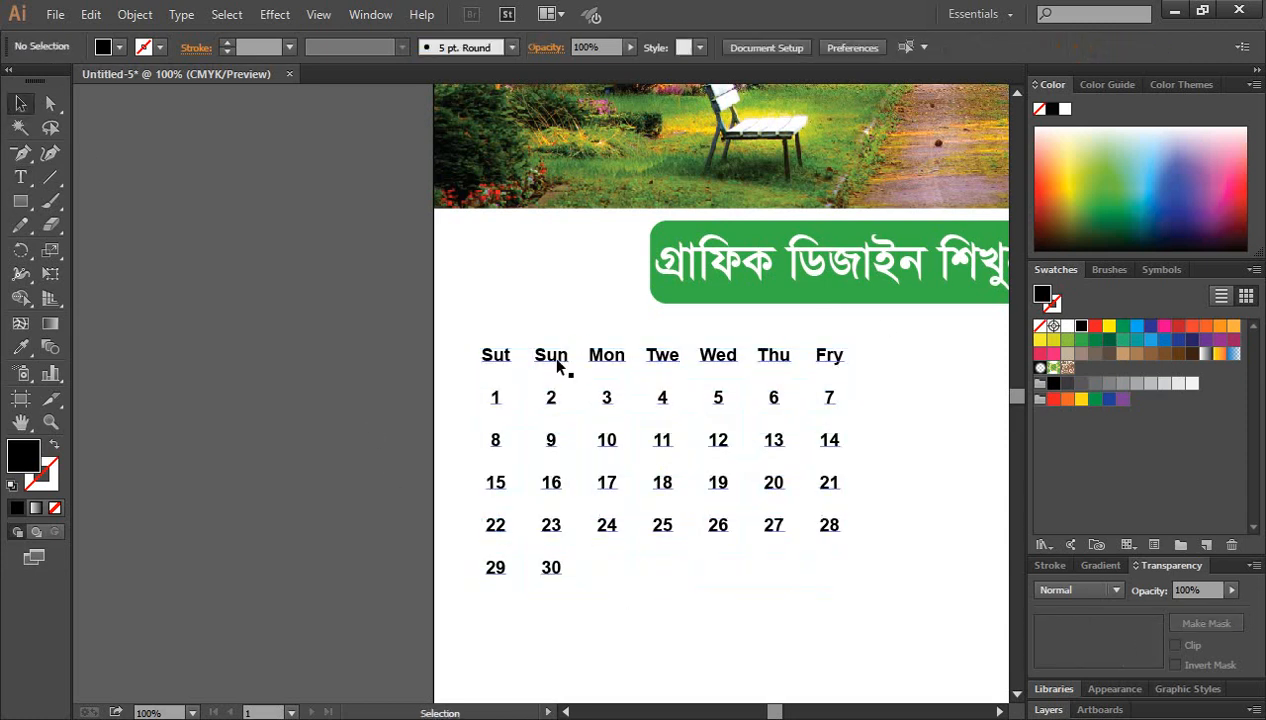
pyautogui.click(558, 363)
pyautogui.click(348, 328)
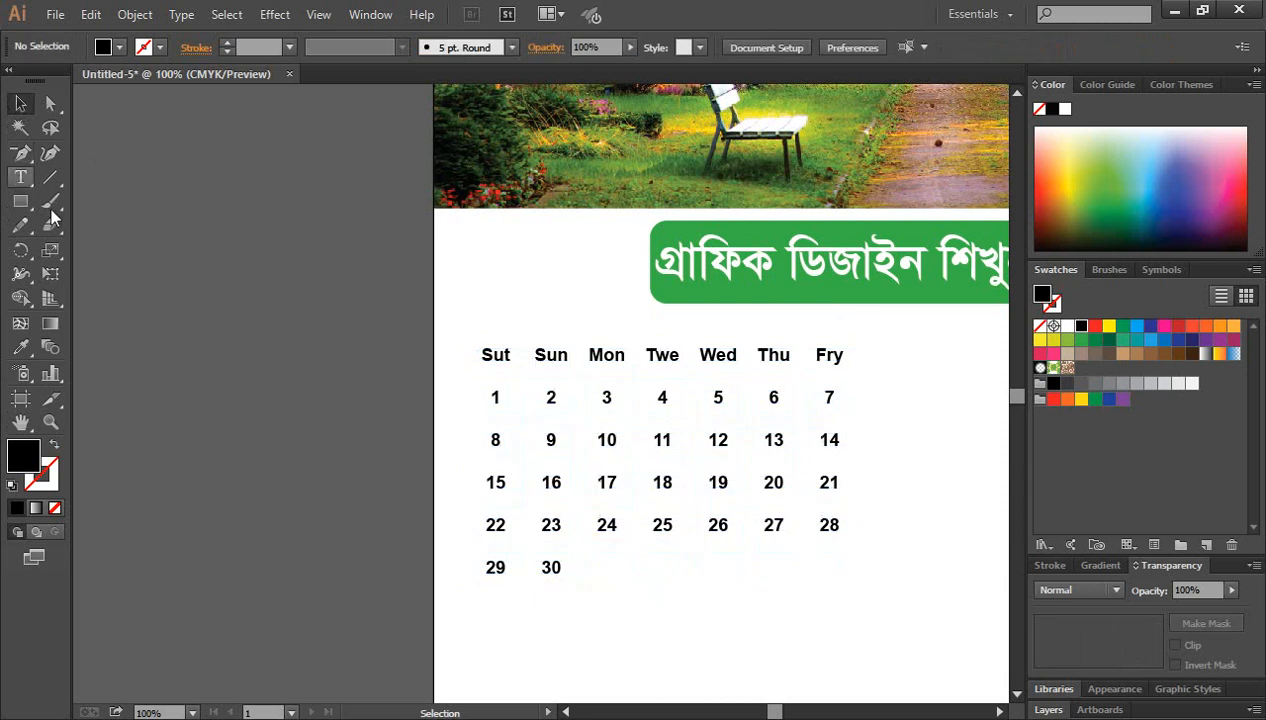
# Step: Draw a rectangle of about 376 by 24 px over the weekday row and fill it with dark blue
pyautogui.moveTo(21, 201); pyautogui.dragTo(109, 199)
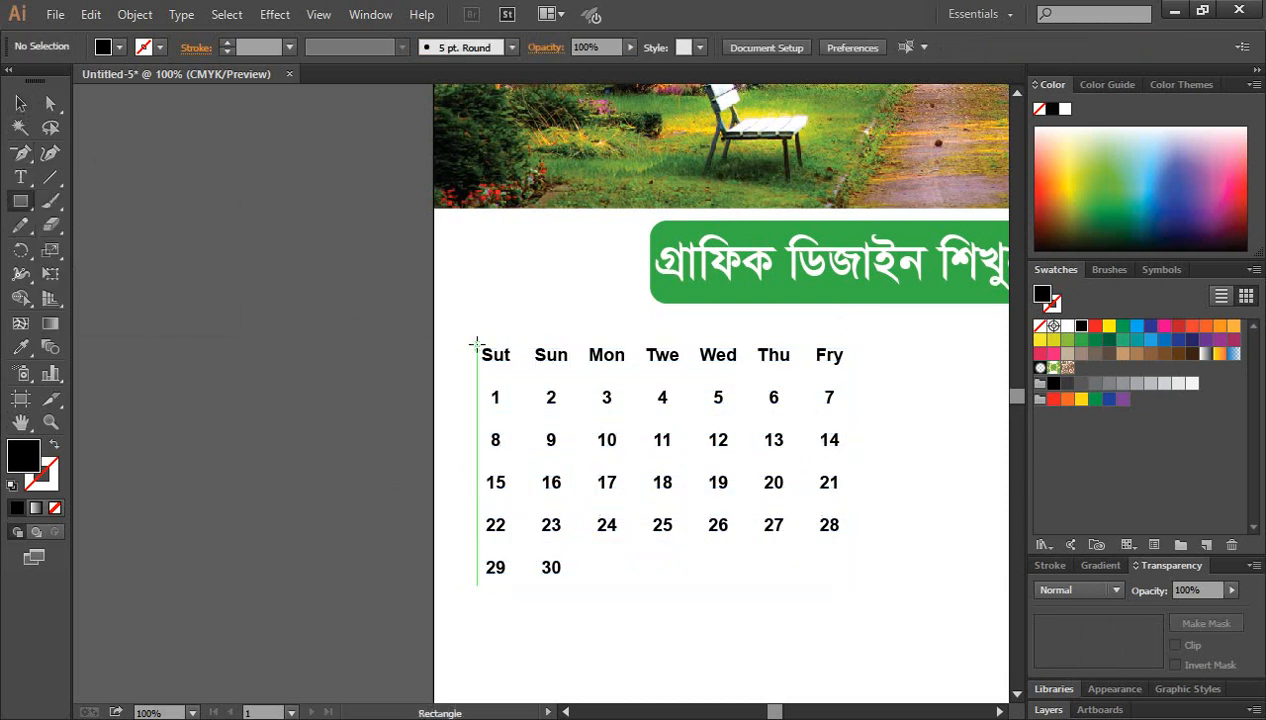
pyautogui.moveTo(477, 345); pyautogui.dragTo(850, 368)
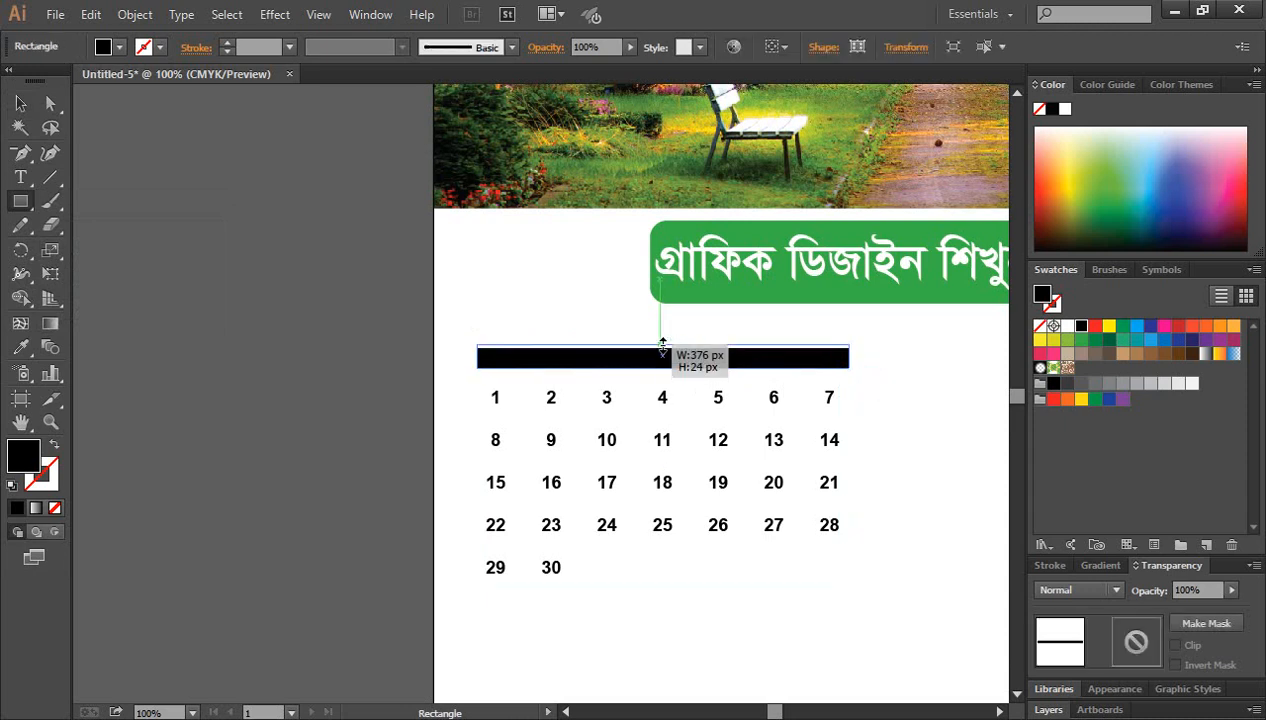
pyautogui.press('v')
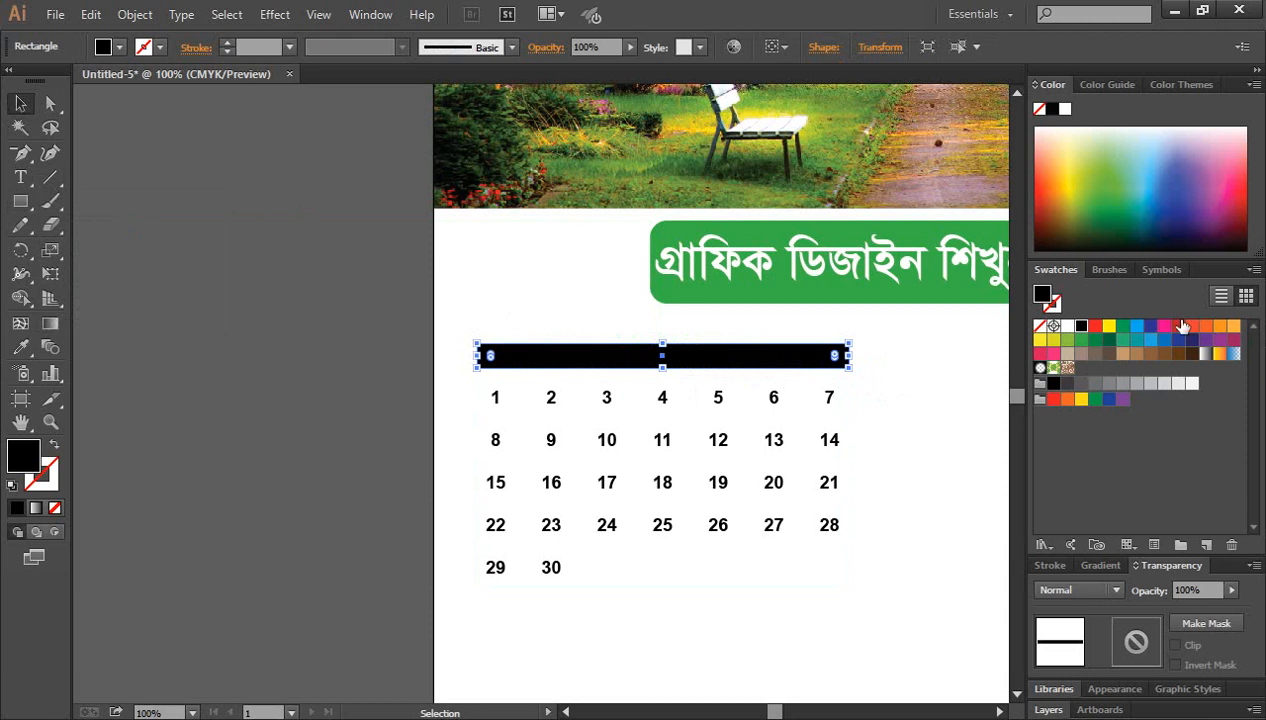
pyautogui.click(1150, 326)
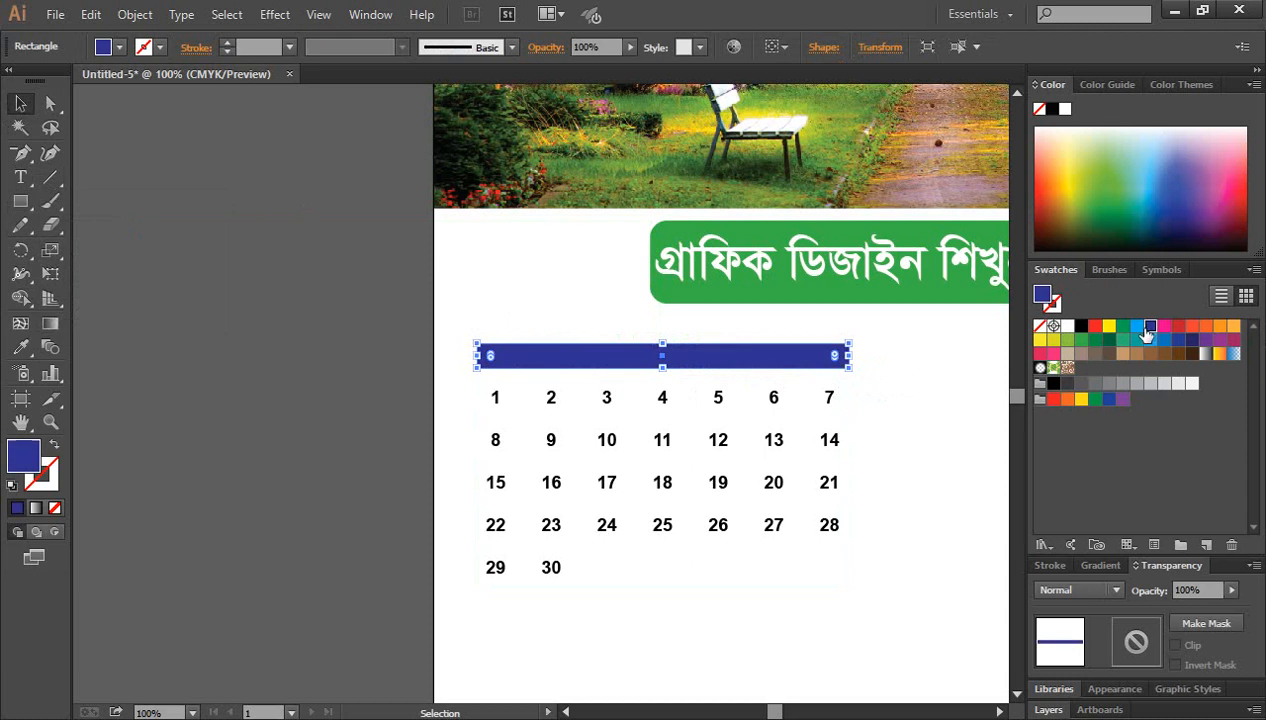
# Step: Send the blue rectangle to the back, behind the weekday names, and deselect it
pyautogui.rightClick(604, 358)
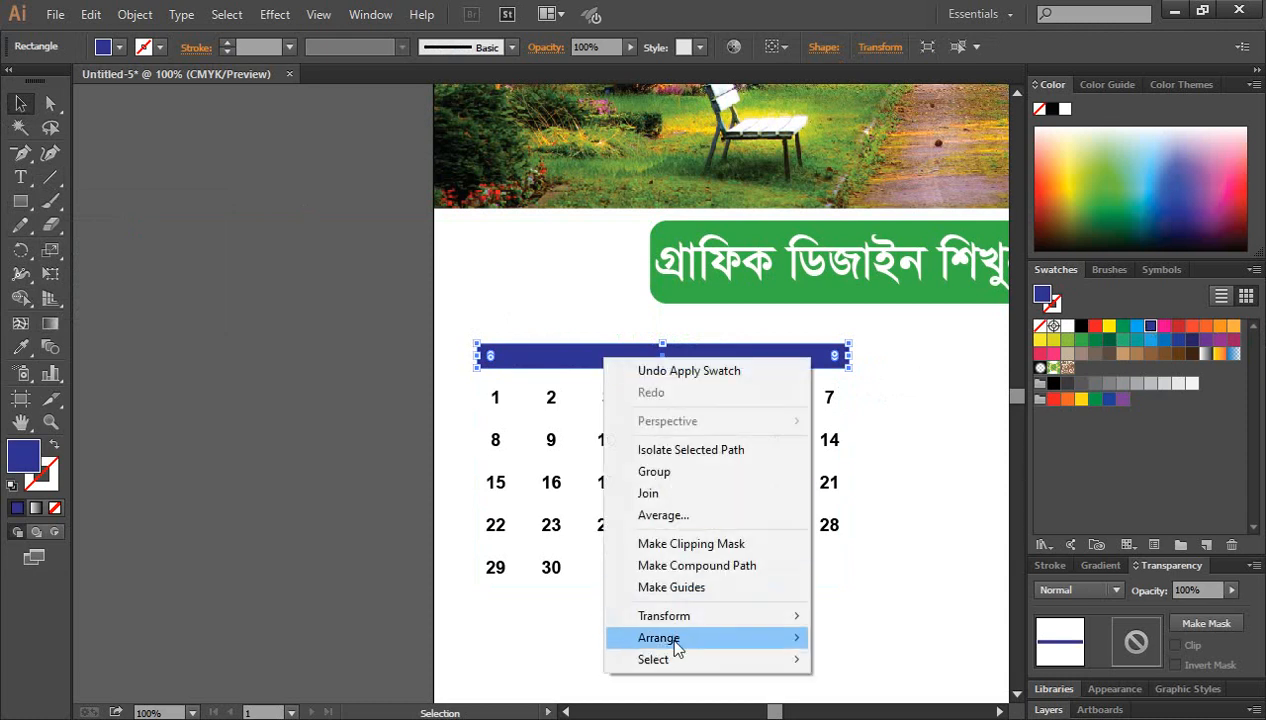
pyautogui.moveTo(800, 648)
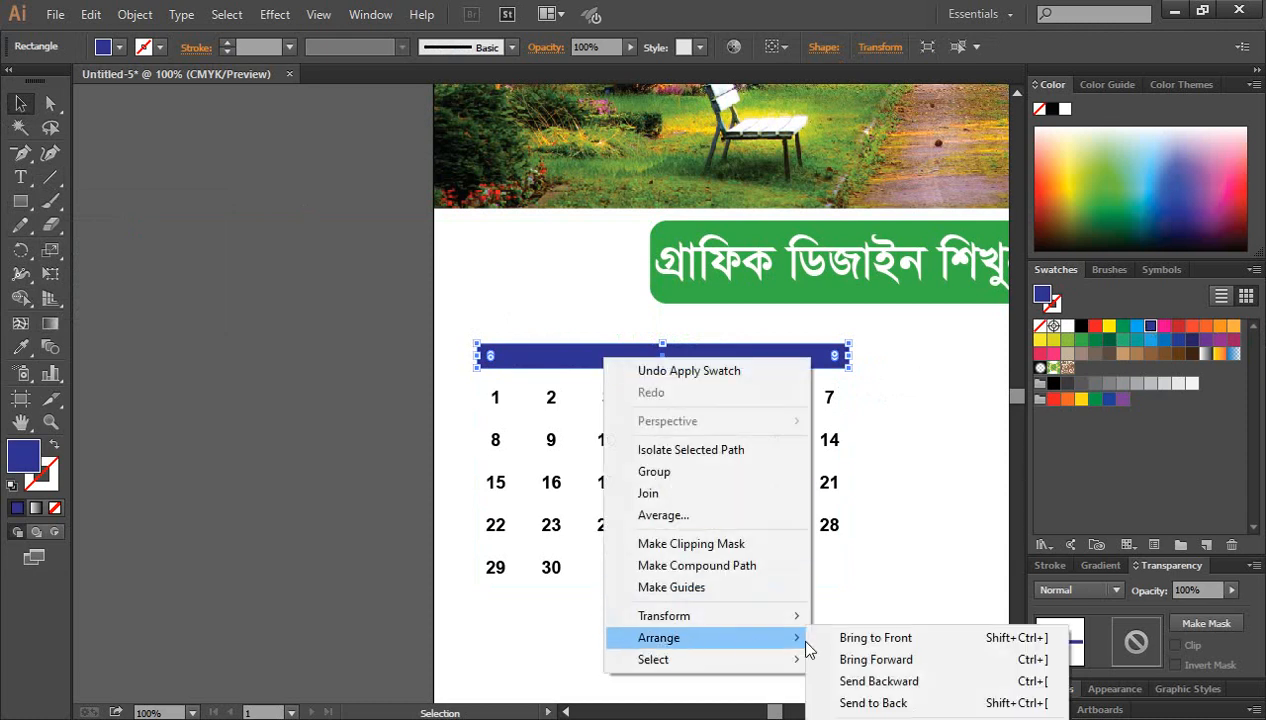
pyautogui.click(875, 704)
pyautogui.click(862, 410)
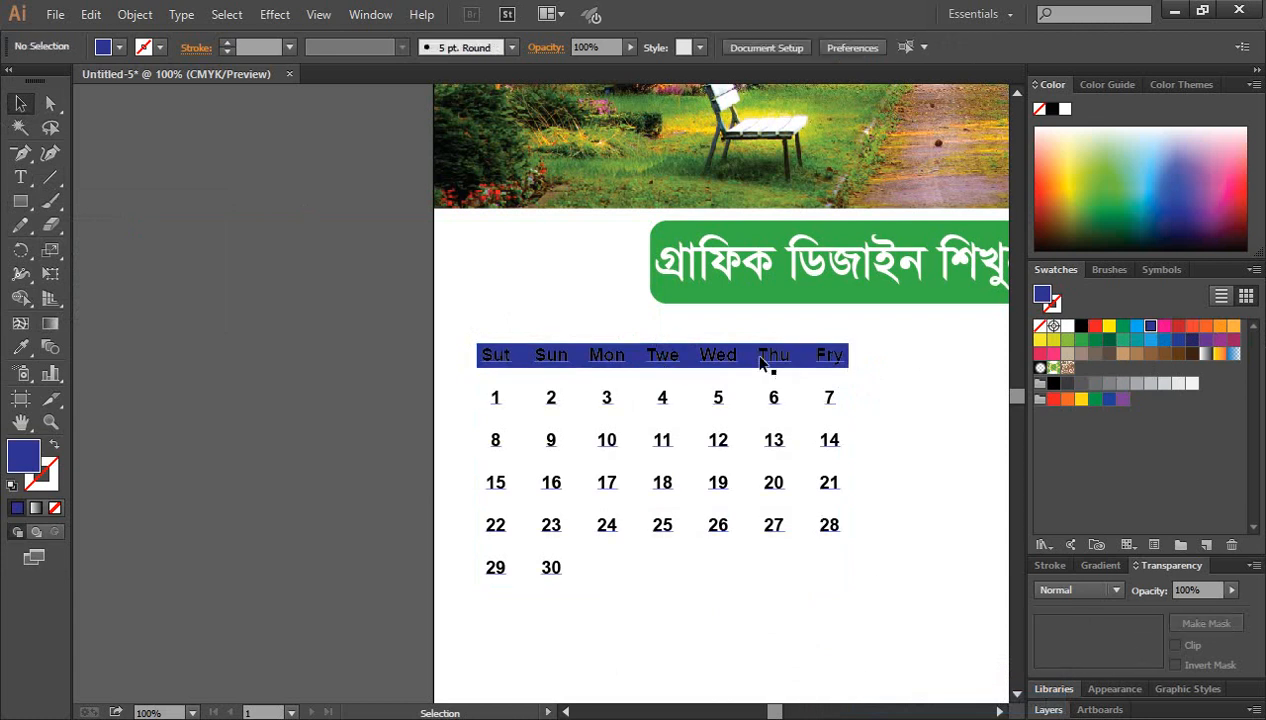
# Step: Color all the weekday names on the blue bar white and deselect the text frame
pyautogui.click(20, 177)
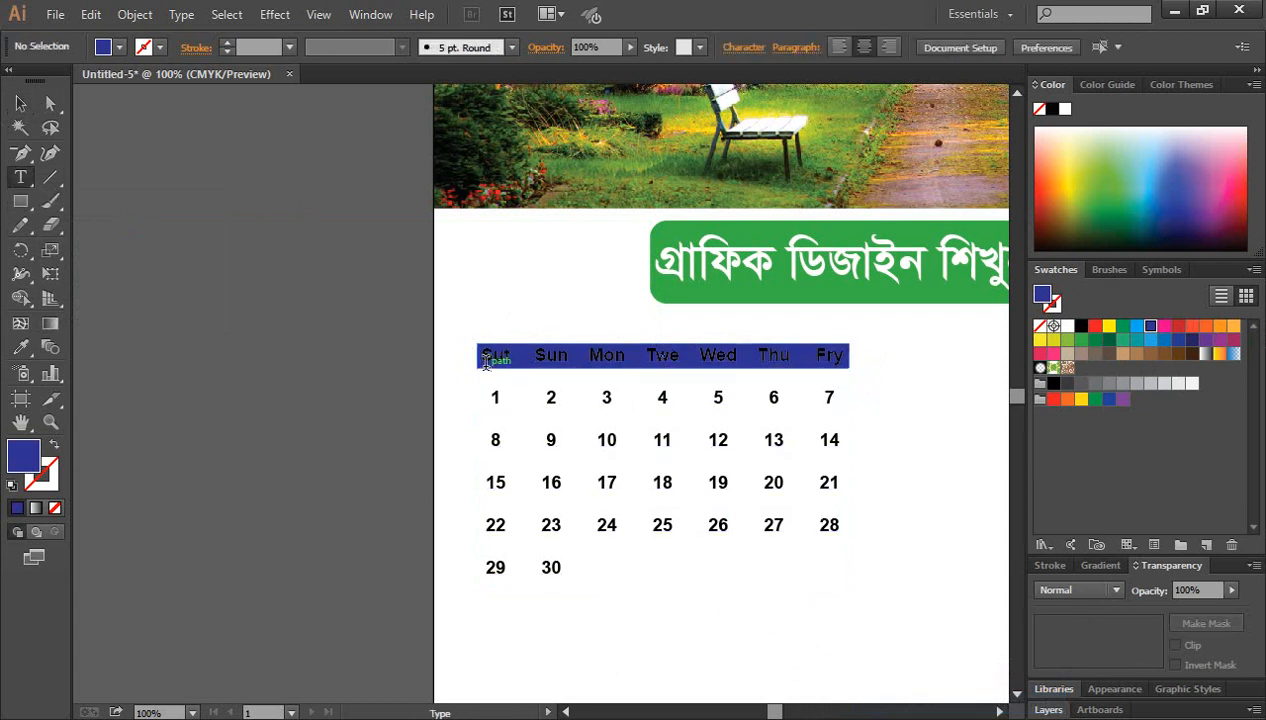
pyautogui.moveTo(486, 360); pyautogui.dragTo(839, 362)
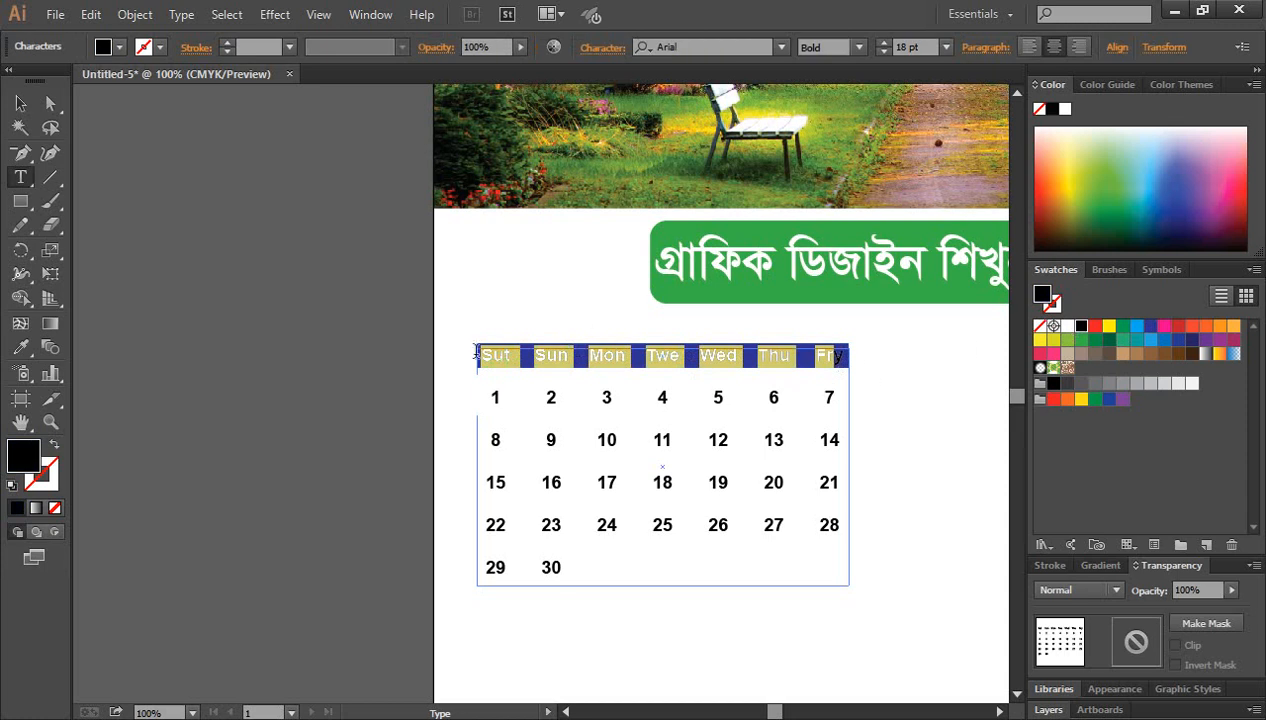
pyautogui.moveTo(486, 358); pyautogui.dragTo(852, 365)
pyautogui.click(1066, 326)
pyautogui.click(20, 103)
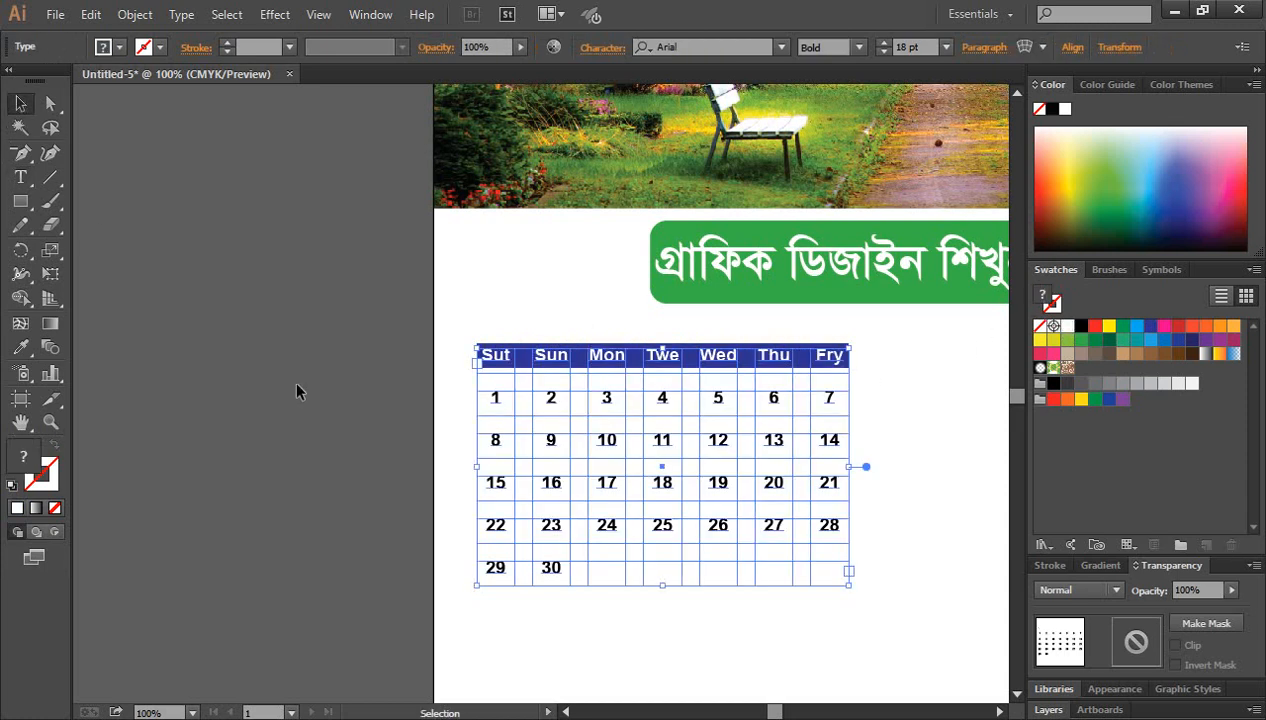
pyautogui.click(293, 380)
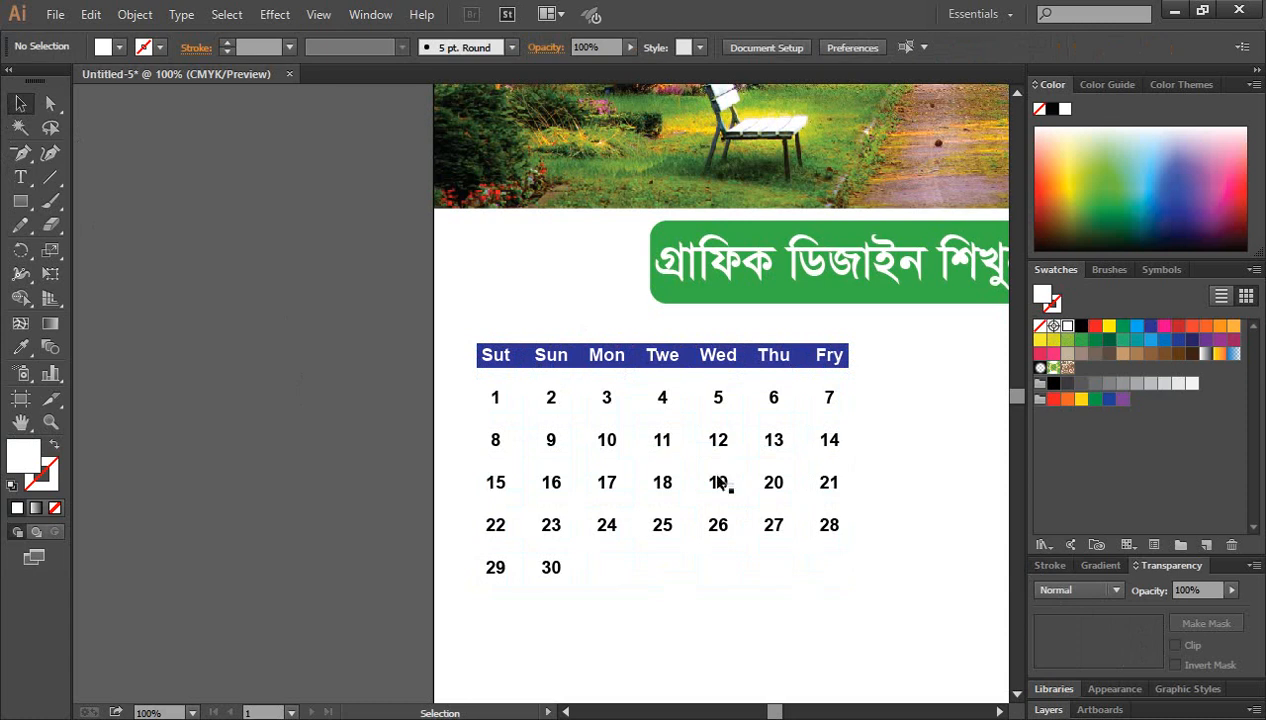
# Step: Select the date grid together with its blue bar, scale both down slightly and reposition them below the title bar
pyautogui.moveTo(442, 322); pyautogui.dragTo(824, 569)
pyautogui.moveTo(645, 405); pyautogui.dragTo(664, 424)
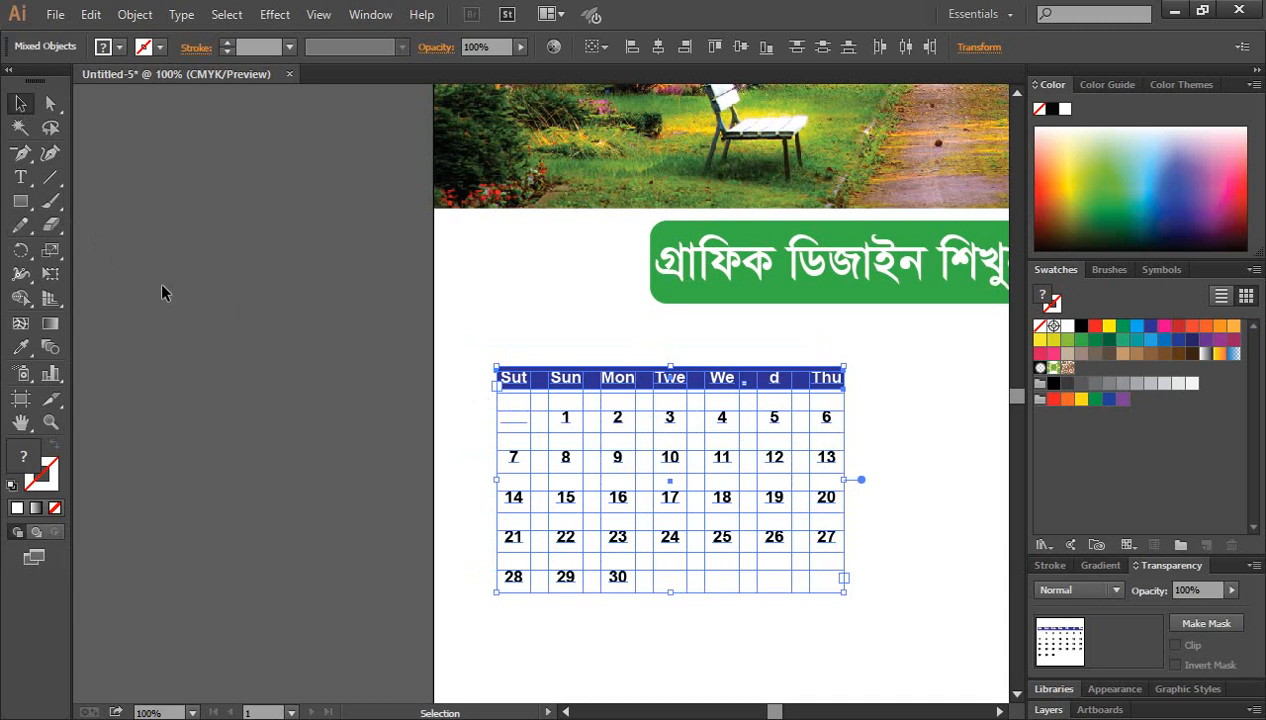
# Step: Add the text "January" in the blank area above the date grid
pyautogui.click(20, 177)
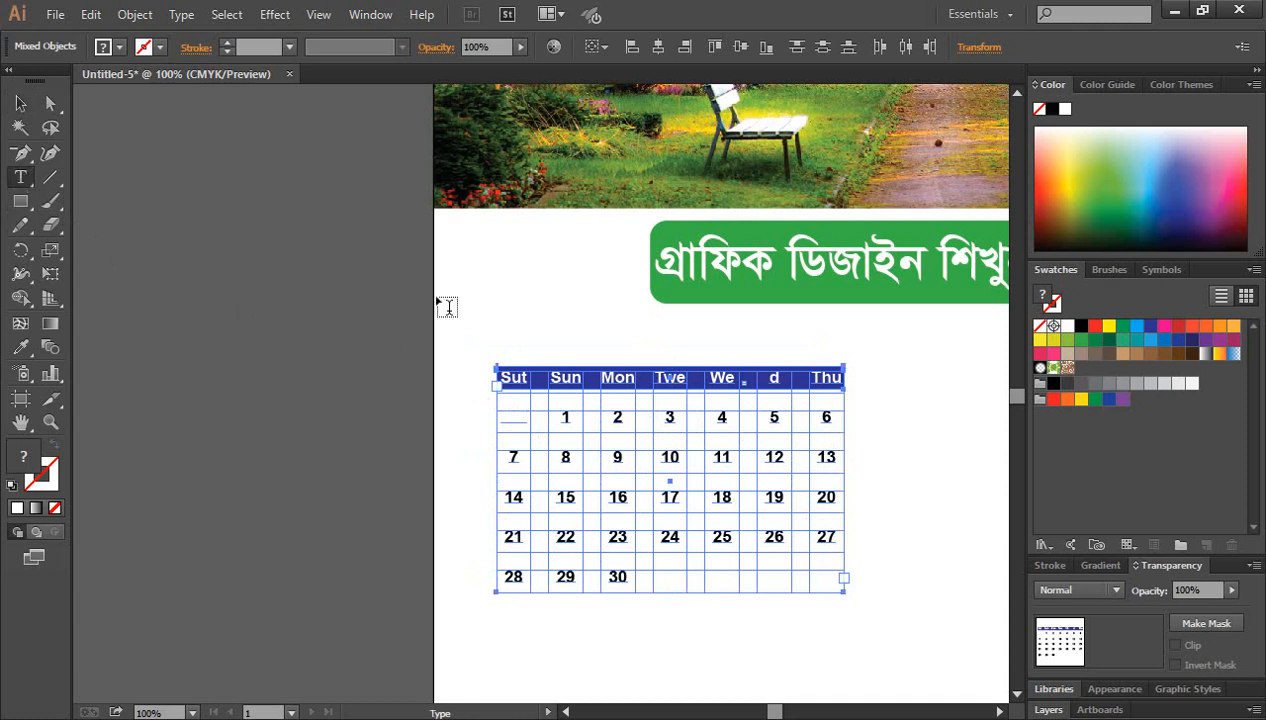
pyautogui.click(476, 292)
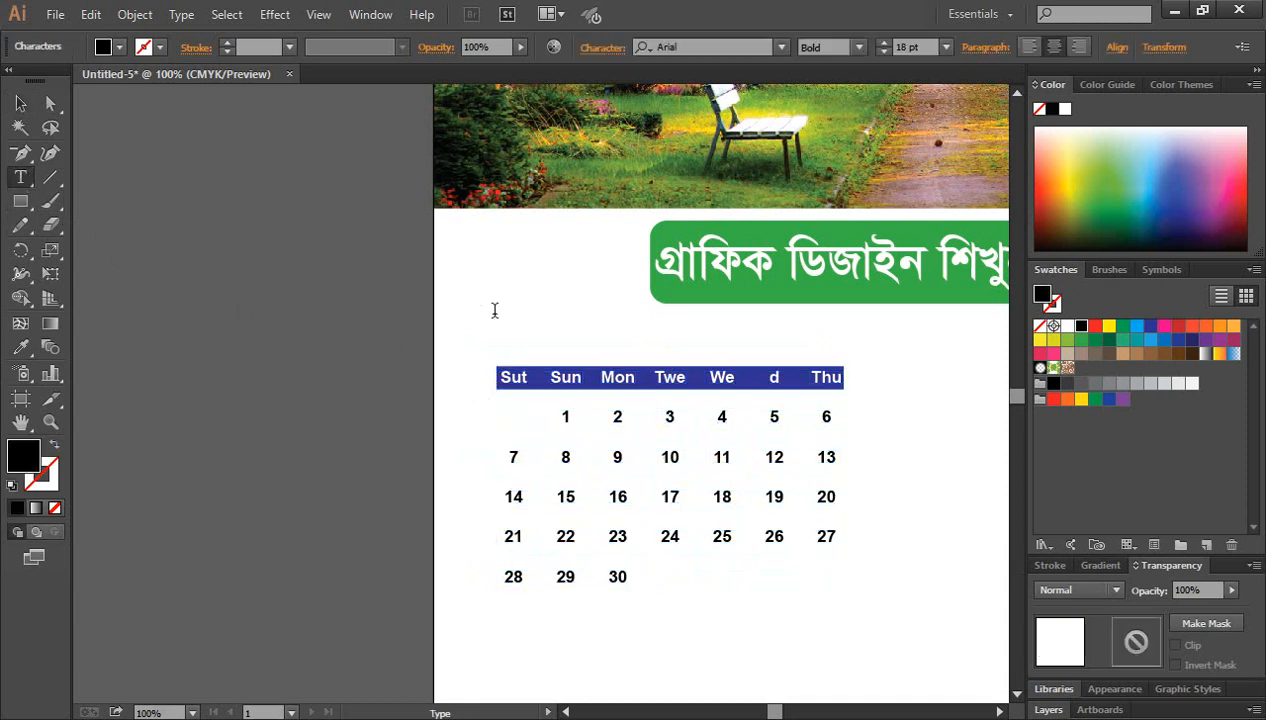
pyautogui.write('Janua')
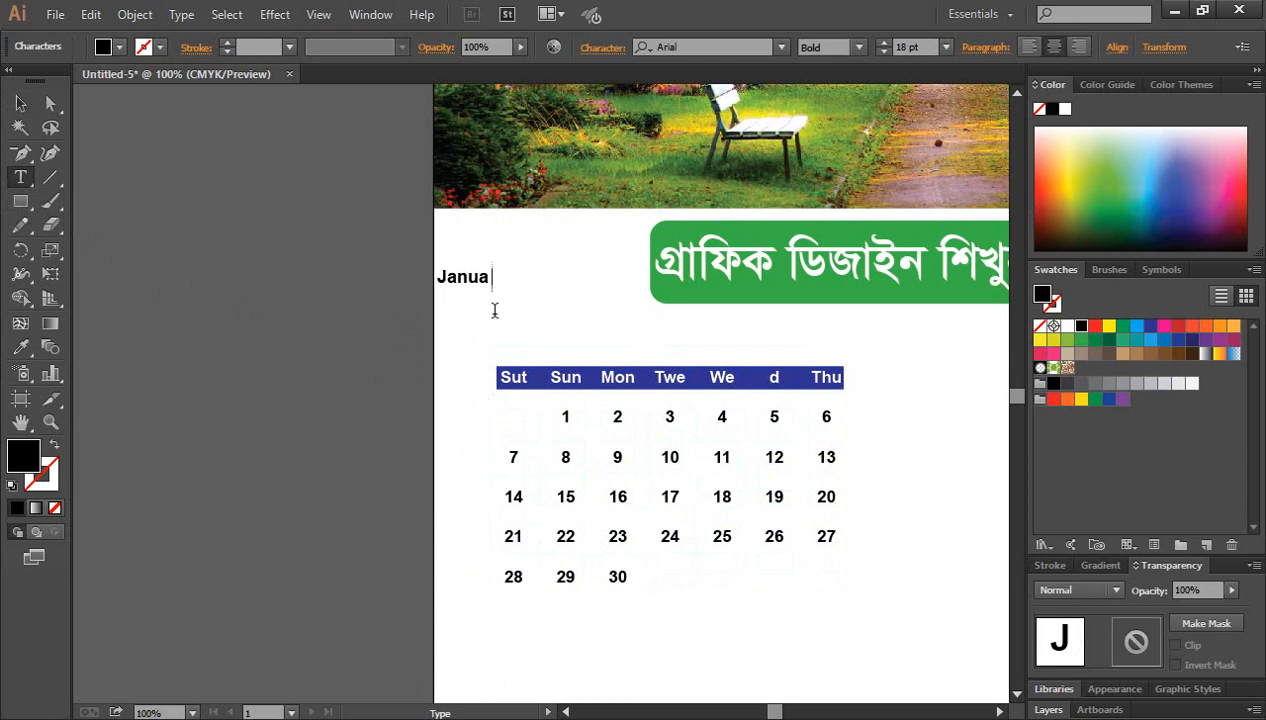
pyautogui.write('ry')
pyautogui.click(20, 103)
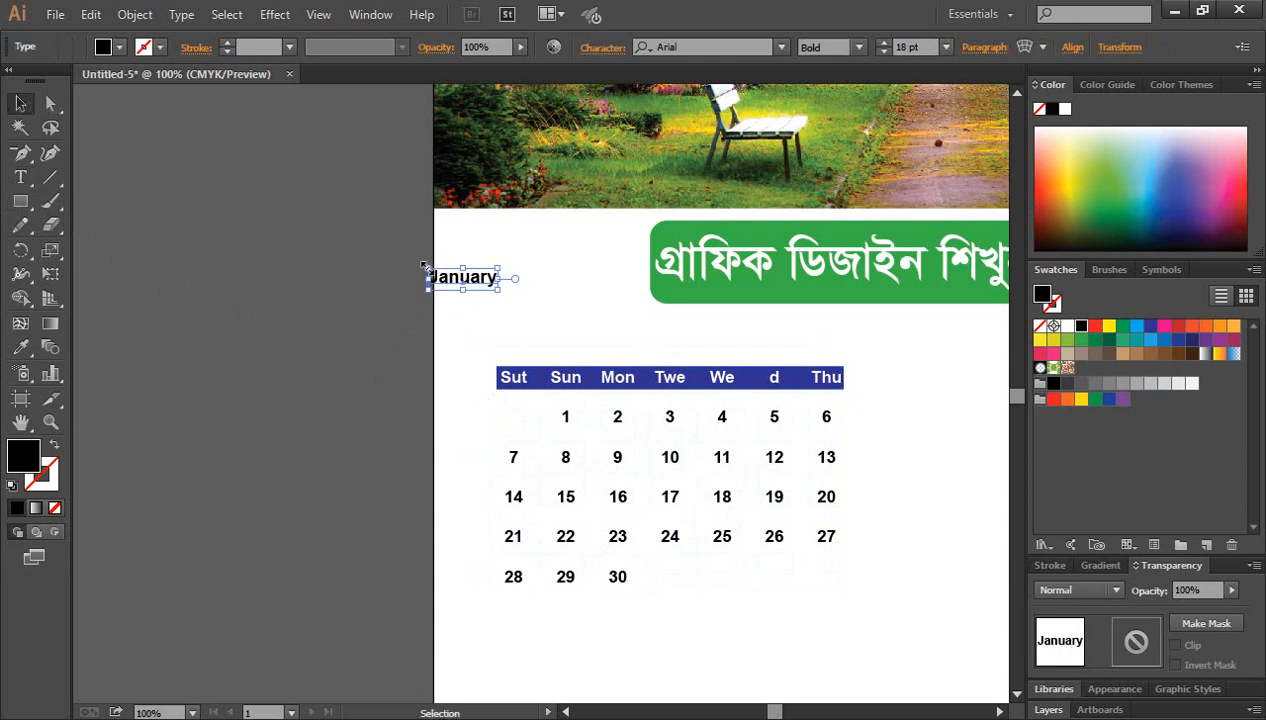
# Step: Enlarge the January title to about 25 pt, place it above the start of the weekday bar and color it dark blue
pyautogui.moveTo(498, 288); pyautogui.dragTo(569, 356)
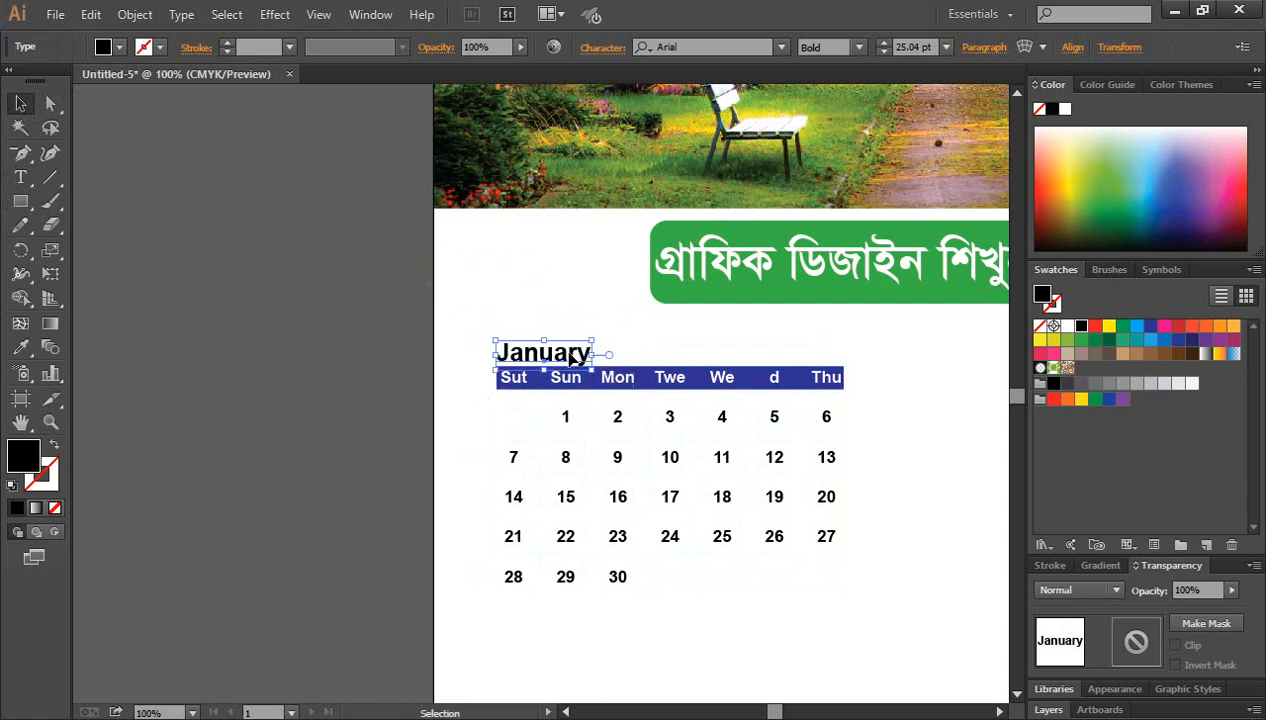
pyautogui.click(347, 402)
pyautogui.click(548, 352)
pyautogui.click(1151, 327)
pyautogui.click(316, 406)
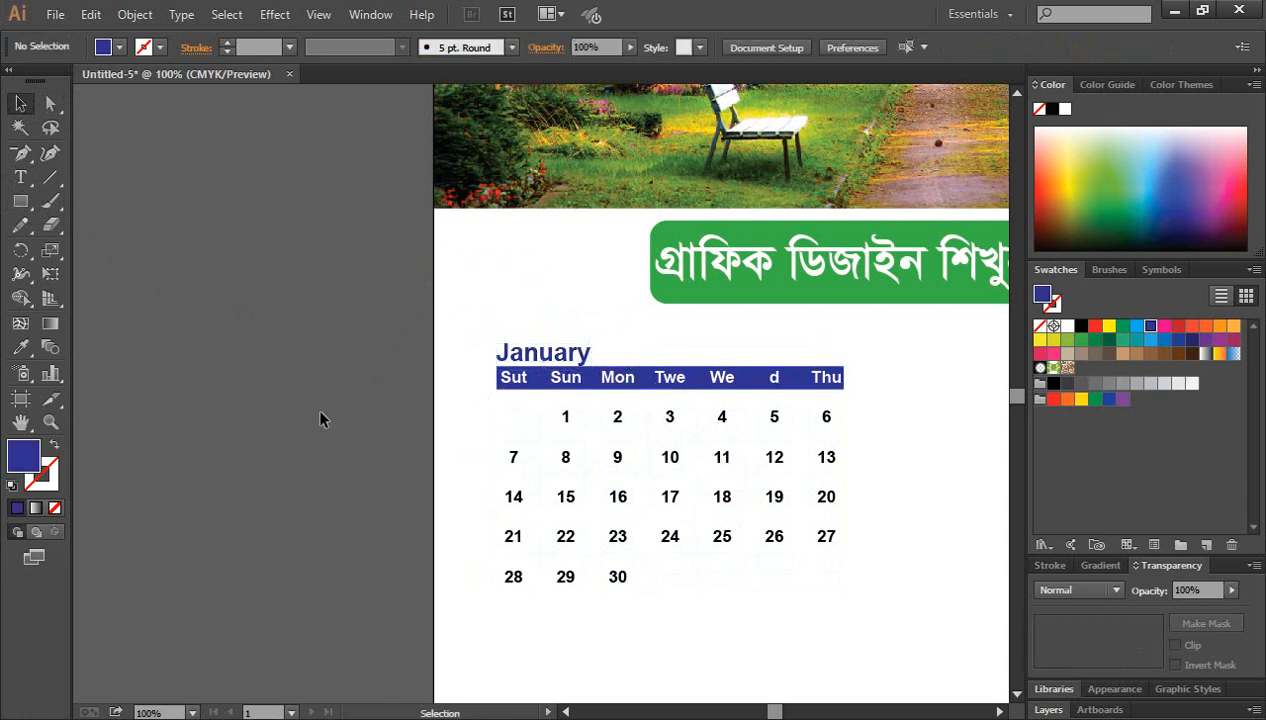
# Step: Remove the blank entry before date 1 so the dates start under Sut
pyautogui.scroll(-1, 831, 443)
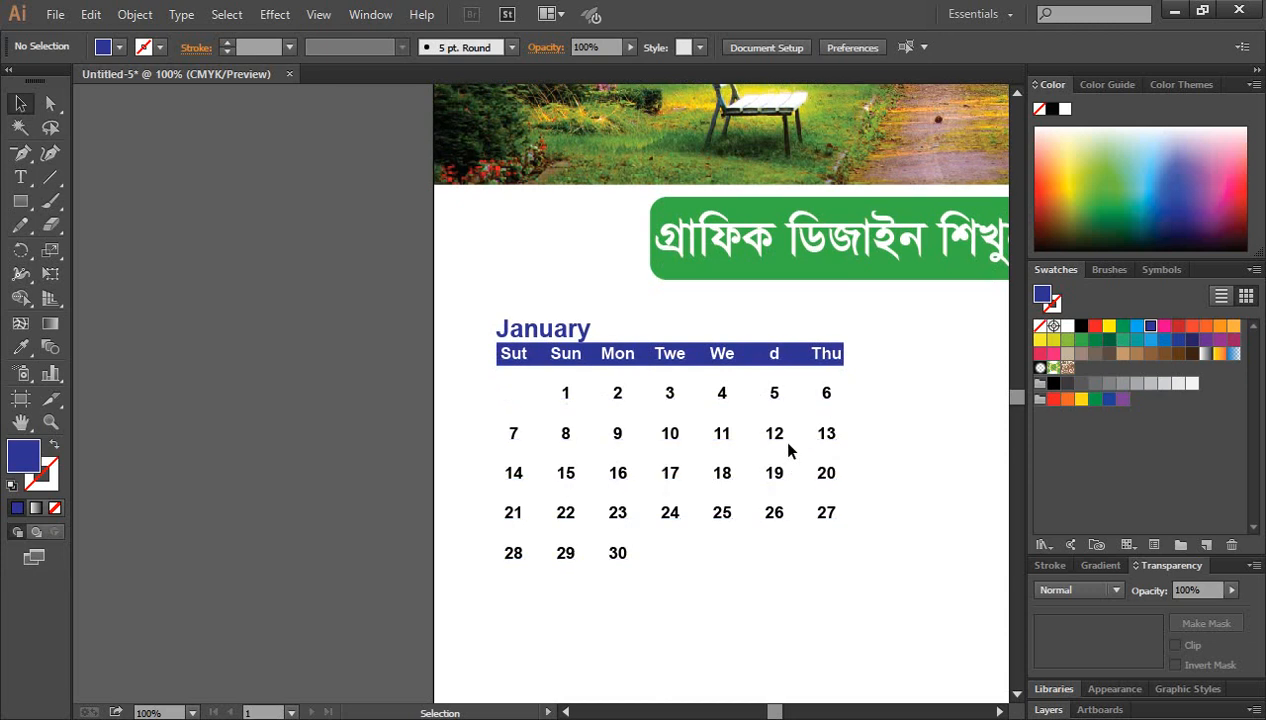
pyautogui.click(21, 177)
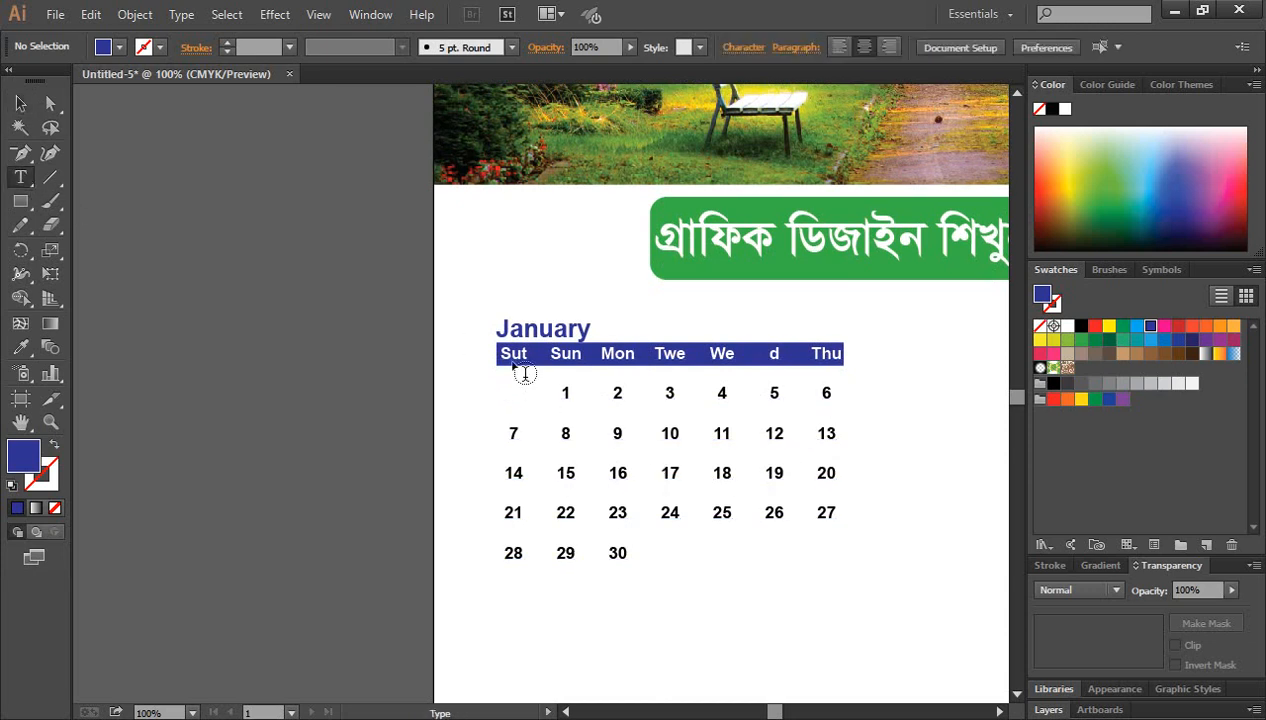
pyautogui.click(564, 391)
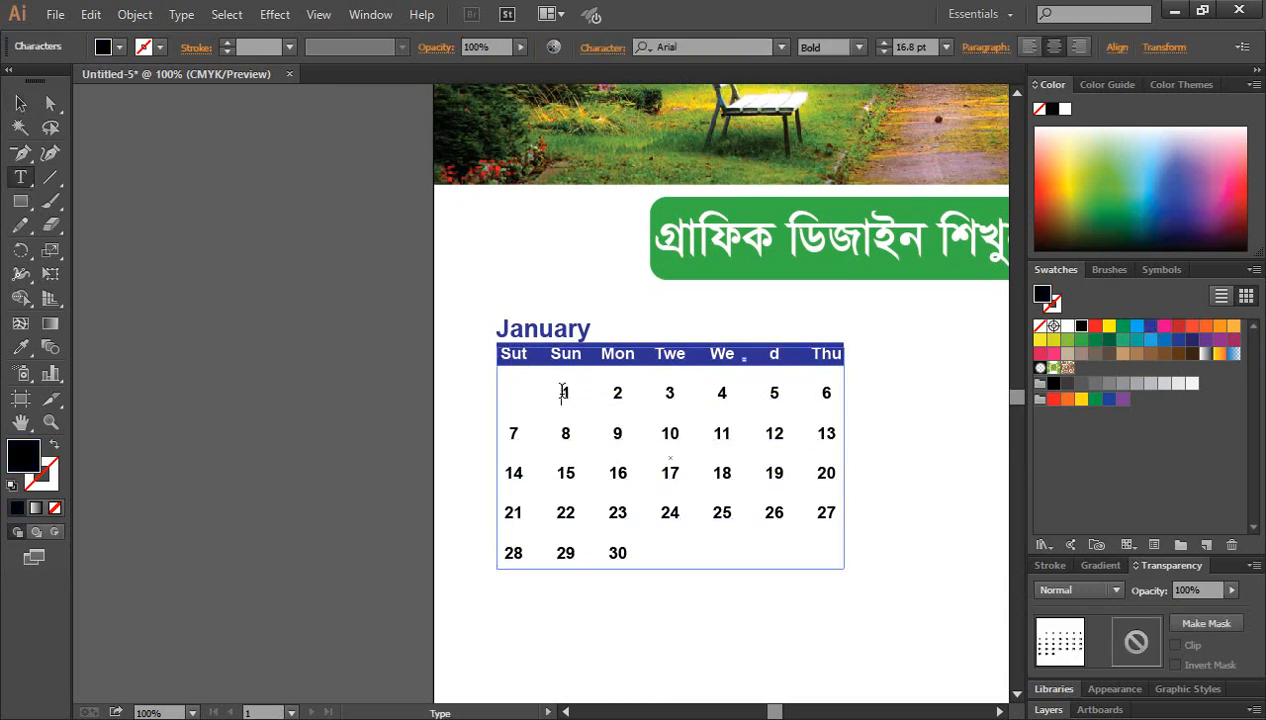
pyautogui.press('BackSpace')
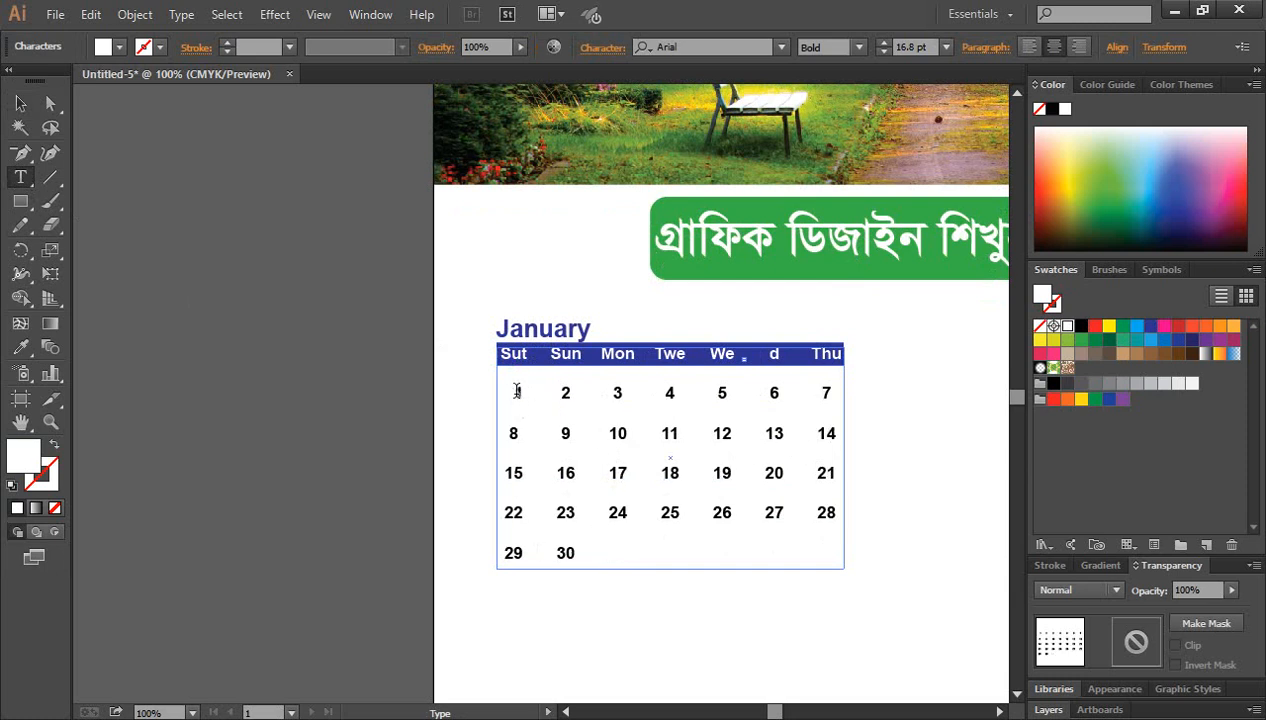
# Step: Color the dates 1, 8, 15, 22 and 29 in the Sut column dark blue and deselect the text
pyautogui.moveTo(507, 393); pyautogui.dragTo(521, 399)
pyautogui.click(1150, 326)
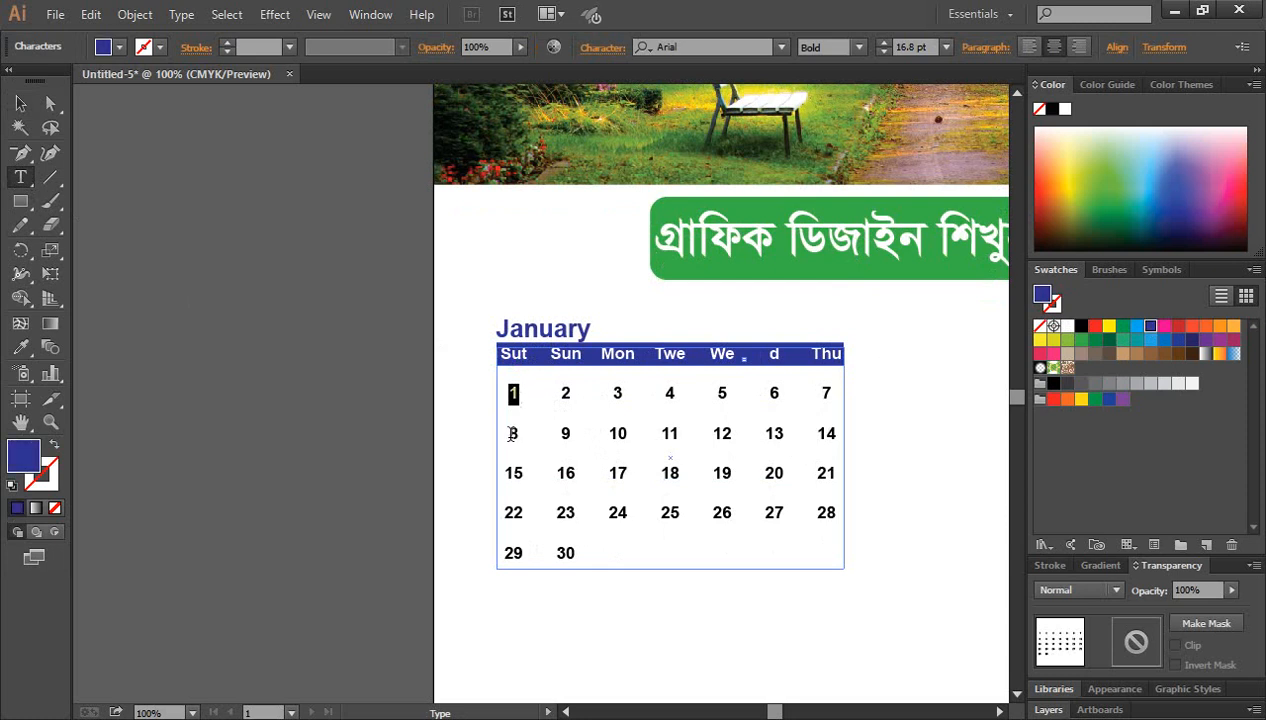
pyautogui.doubleClick(512, 433)
pyautogui.click(1151, 327)
pyautogui.doubleClick(510, 473)
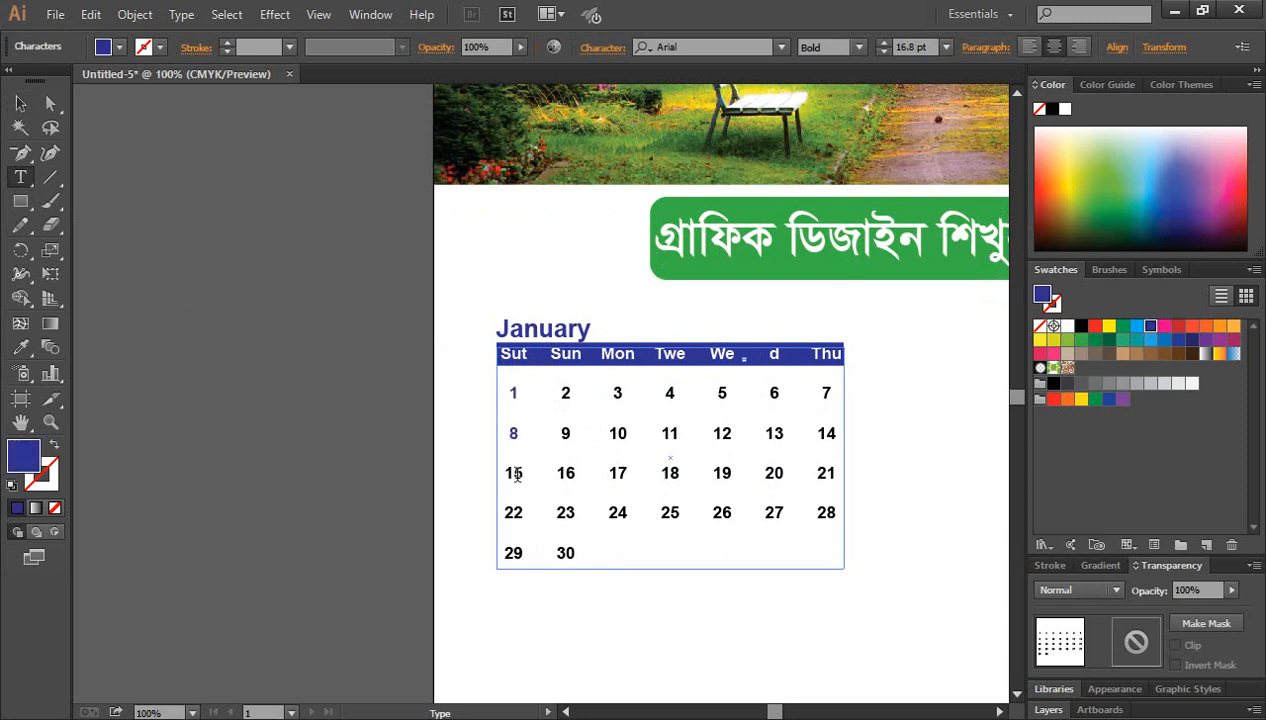
pyautogui.click(1150, 326)
pyautogui.doubleClick(512, 513)
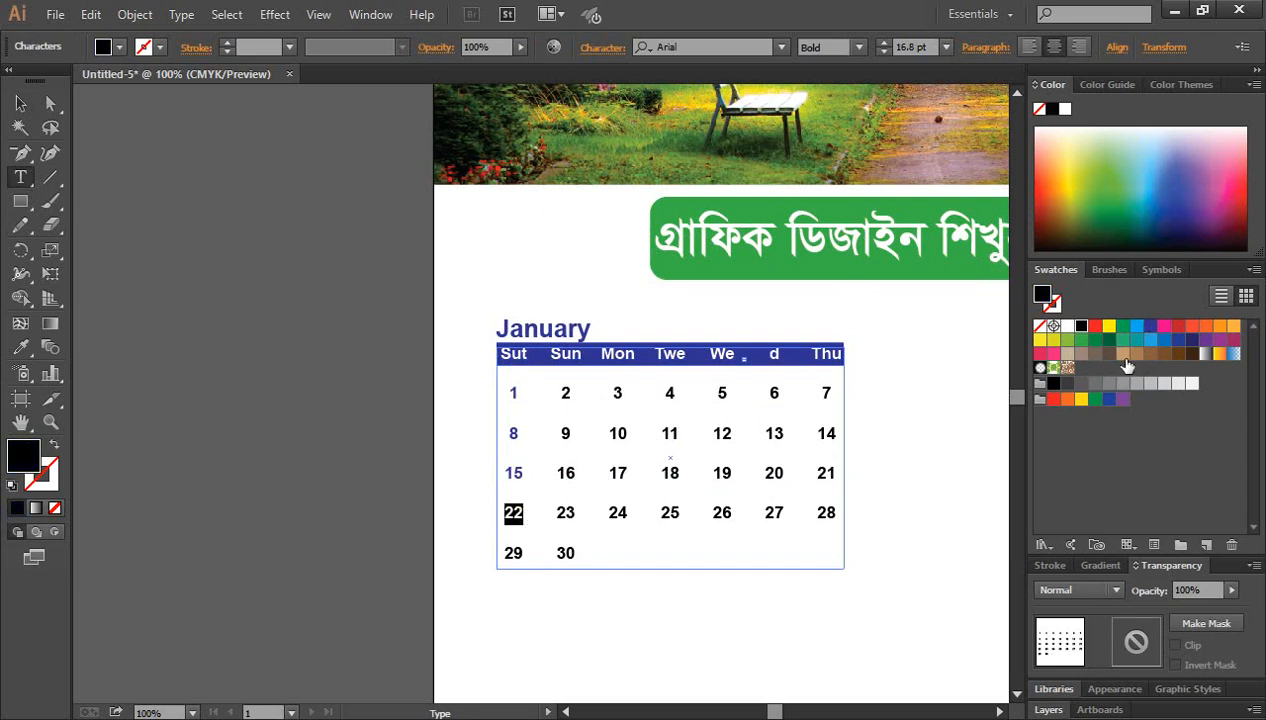
pyautogui.click(1151, 327)
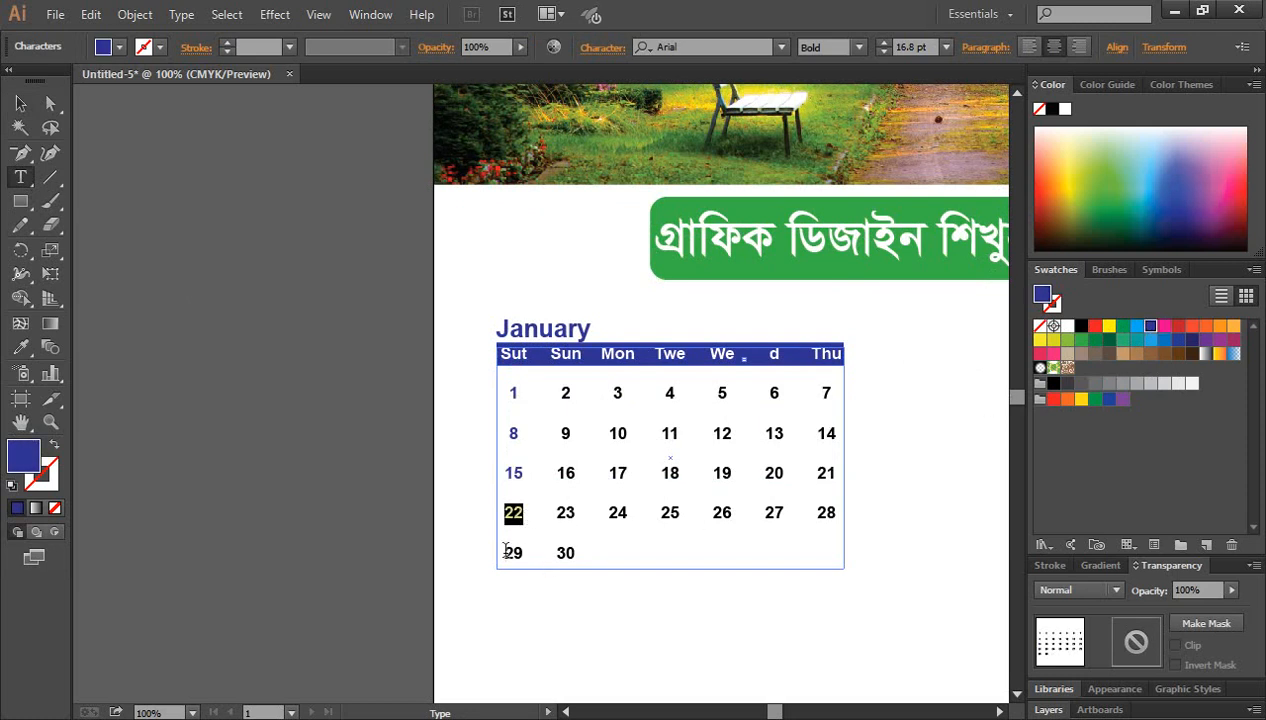
pyautogui.doubleClick(510, 553)
pyautogui.click(1151, 327)
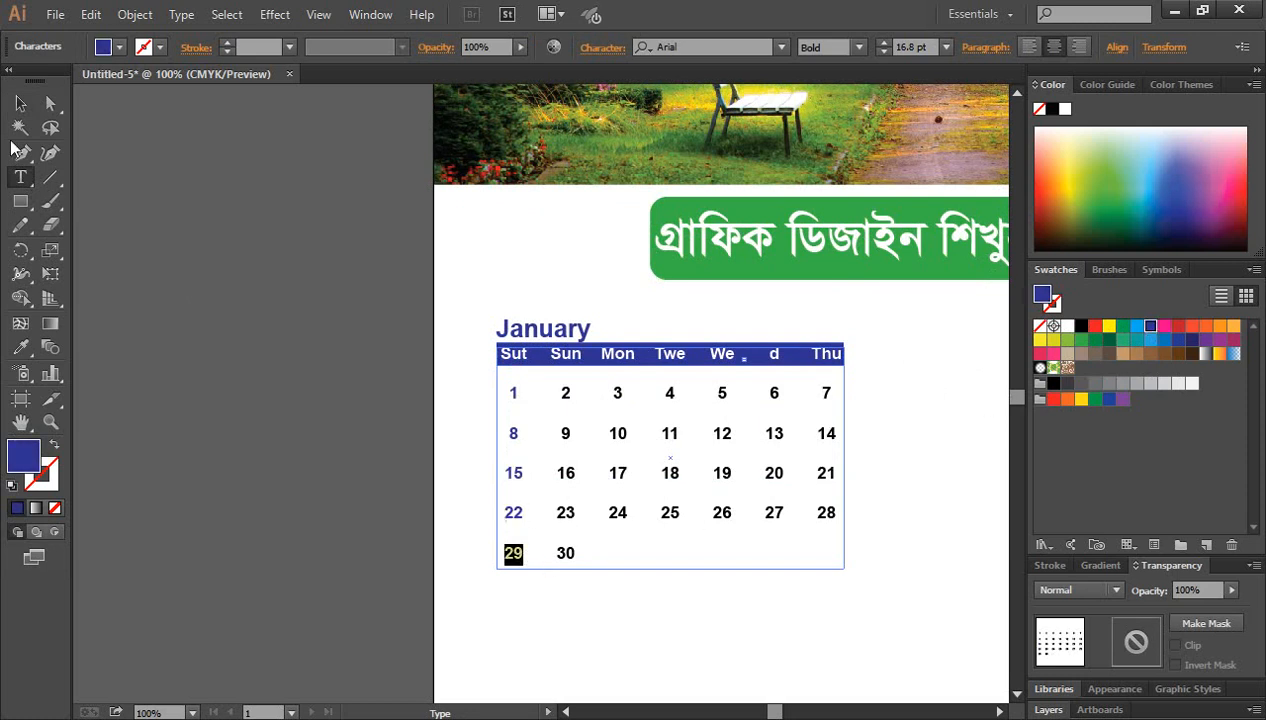
pyautogui.click(20, 103)
pyautogui.click(280, 427)
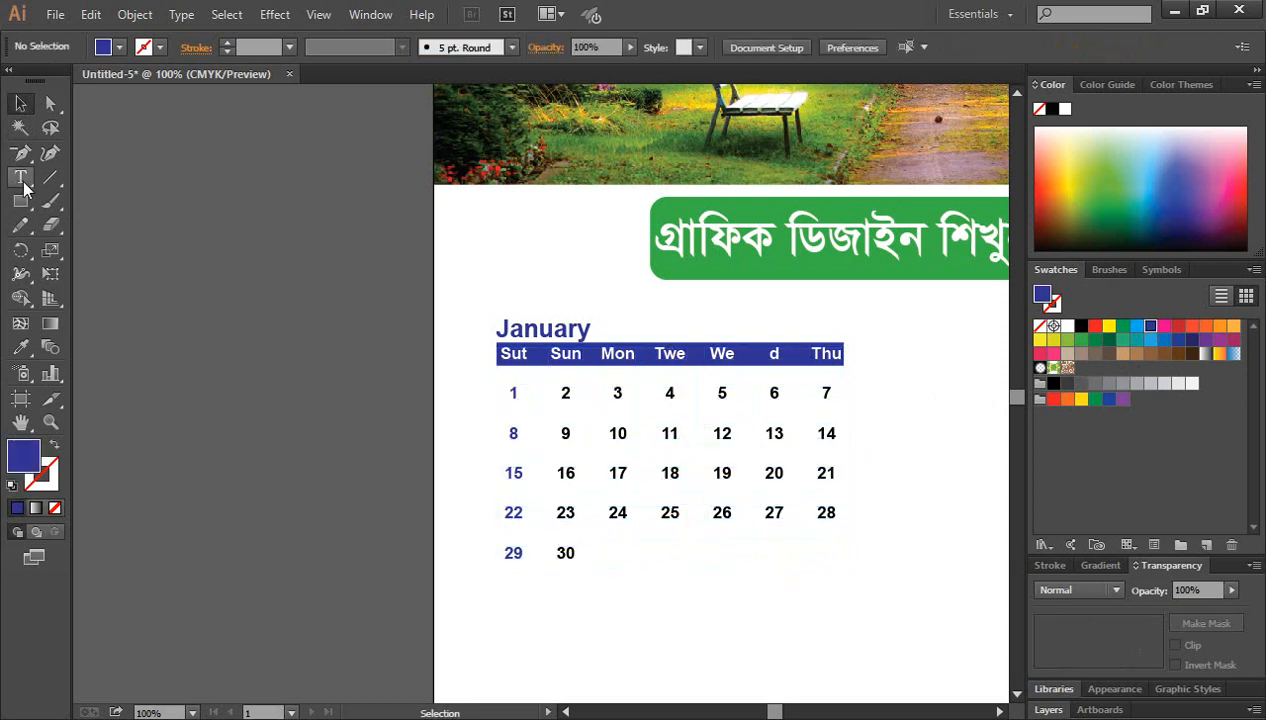
# Step: Draw a rectangle around the weekday bar and dates as a border, with a 1 pt dark blue stroke and no fill
pyautogui.moveTo(20, 201); pyautogui.dragTo(89, 200)
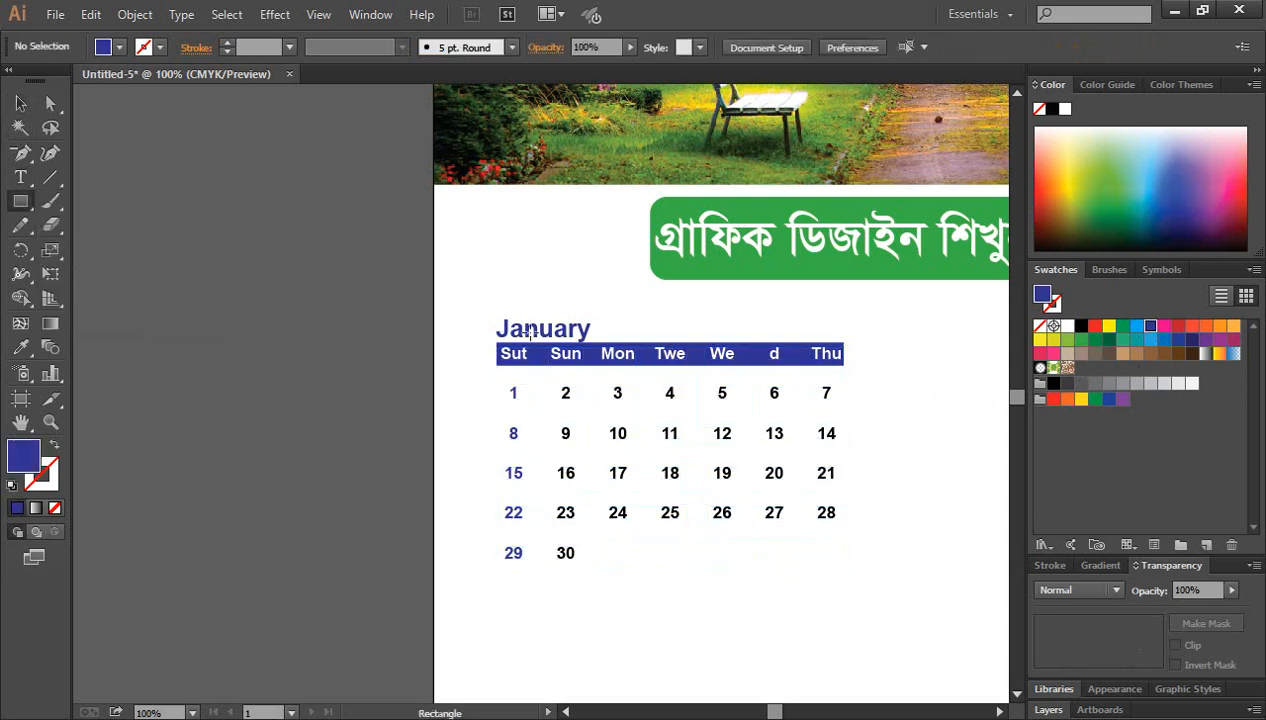
pyautogui.moveTo(494, 342); pyautogui.dragTo(843, 568)
pyautogui.click(20, 104)
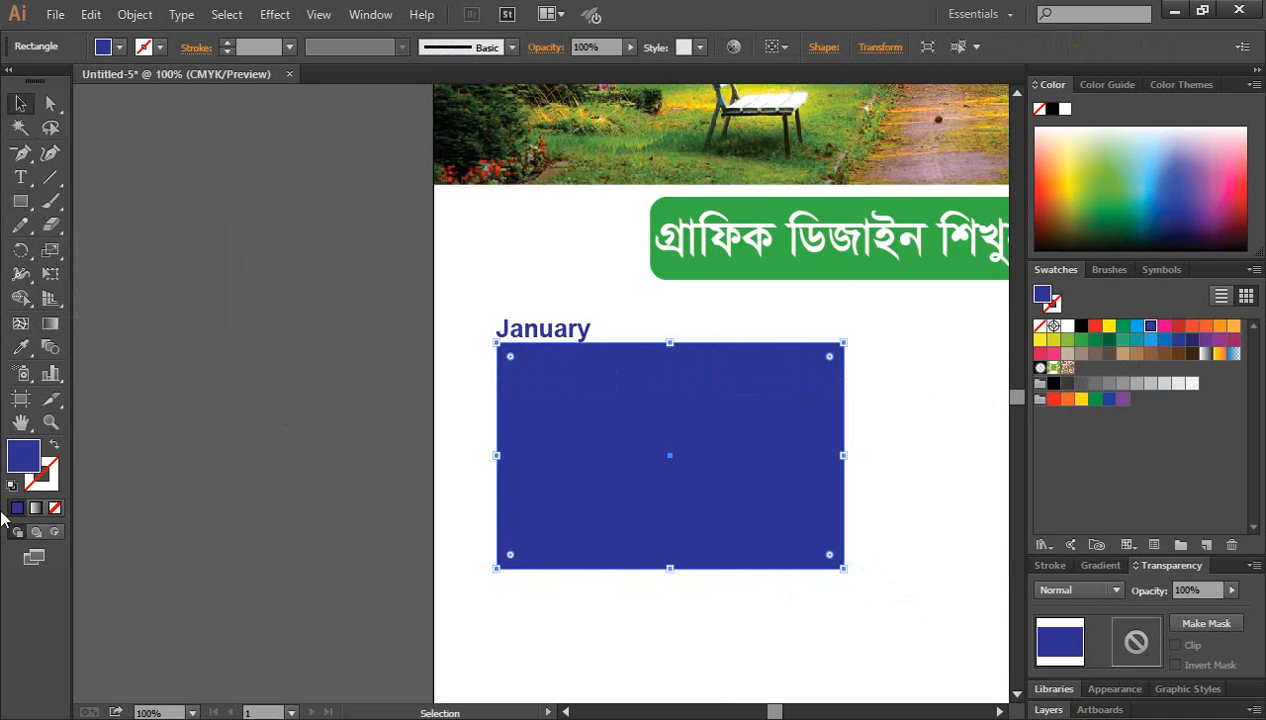
pyautogui.click(54, 449)
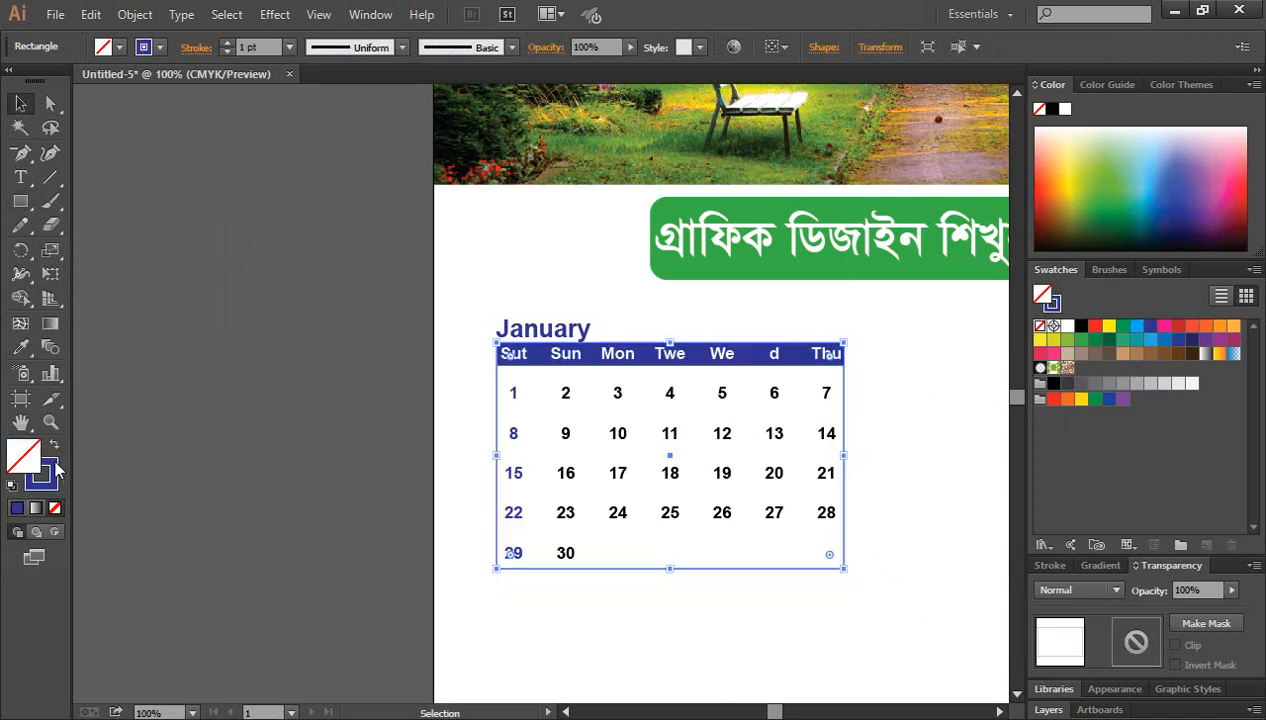
pyautogui.click(850, 614)
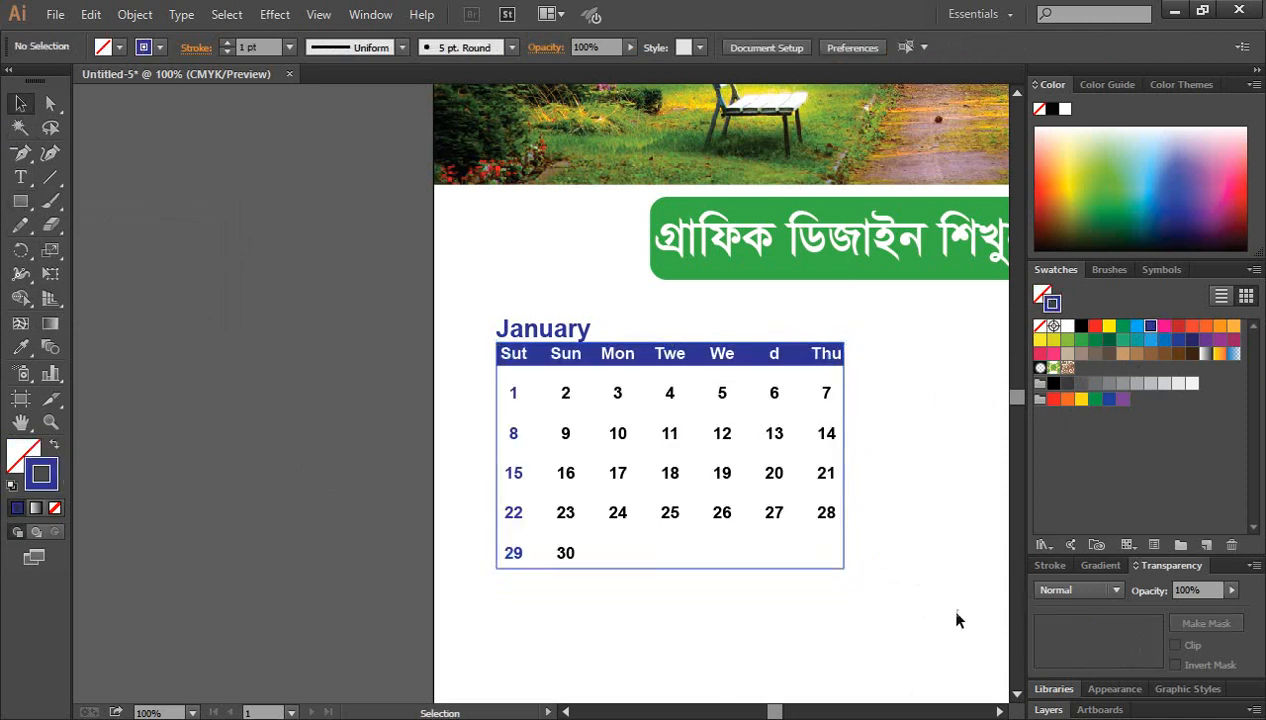
# Step: Select the whole January block, move it closer to the title bar and scale it up slightly
pyautogui.hotkey('ctrl', '-')
pyautogui.hotkey('ctrl', '-')
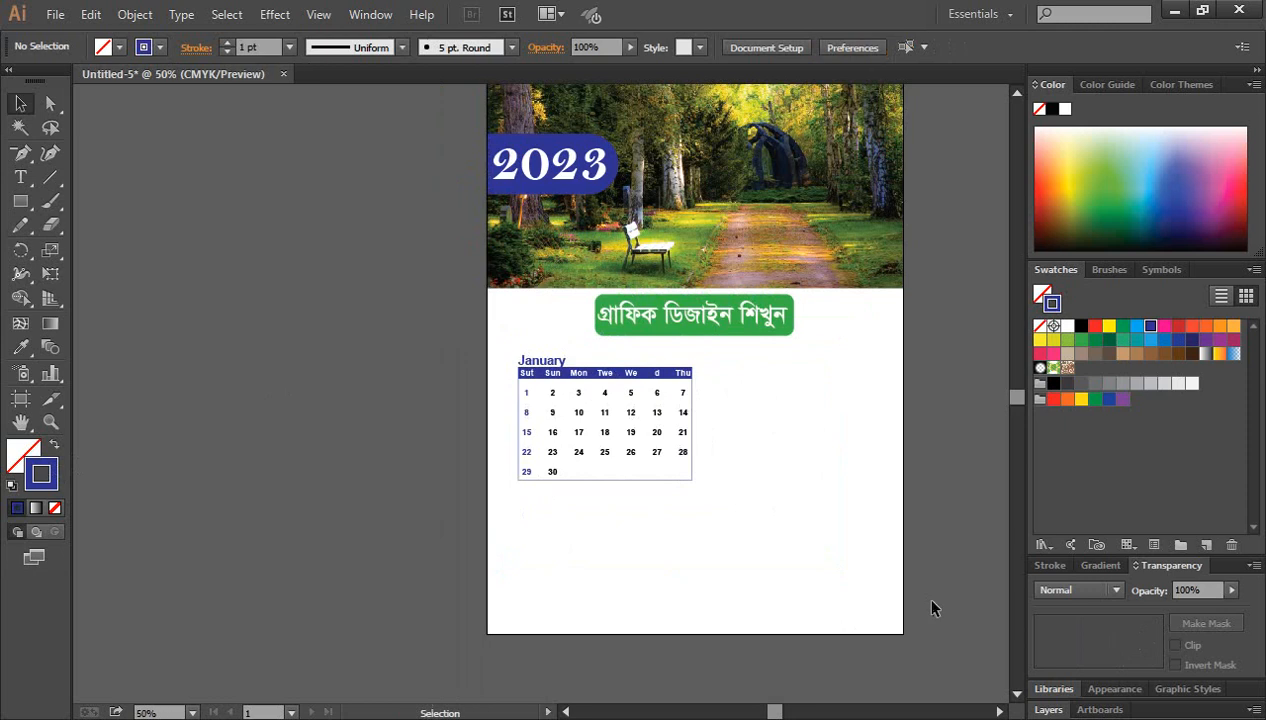
pyautogui.keyDown('ctrl'); pyautogui.click(667, 511); pyautogui.keyUp('ctrl')
pyautogui.moveTo(605, 453); pyautogui.dragTo(606, 503)
pyautogui.moveTo(324, 223); pyautogui.dragTo(622, 472)
pyautogui.moveTo(450, 263); pyautogui.dragTo(446, 259)
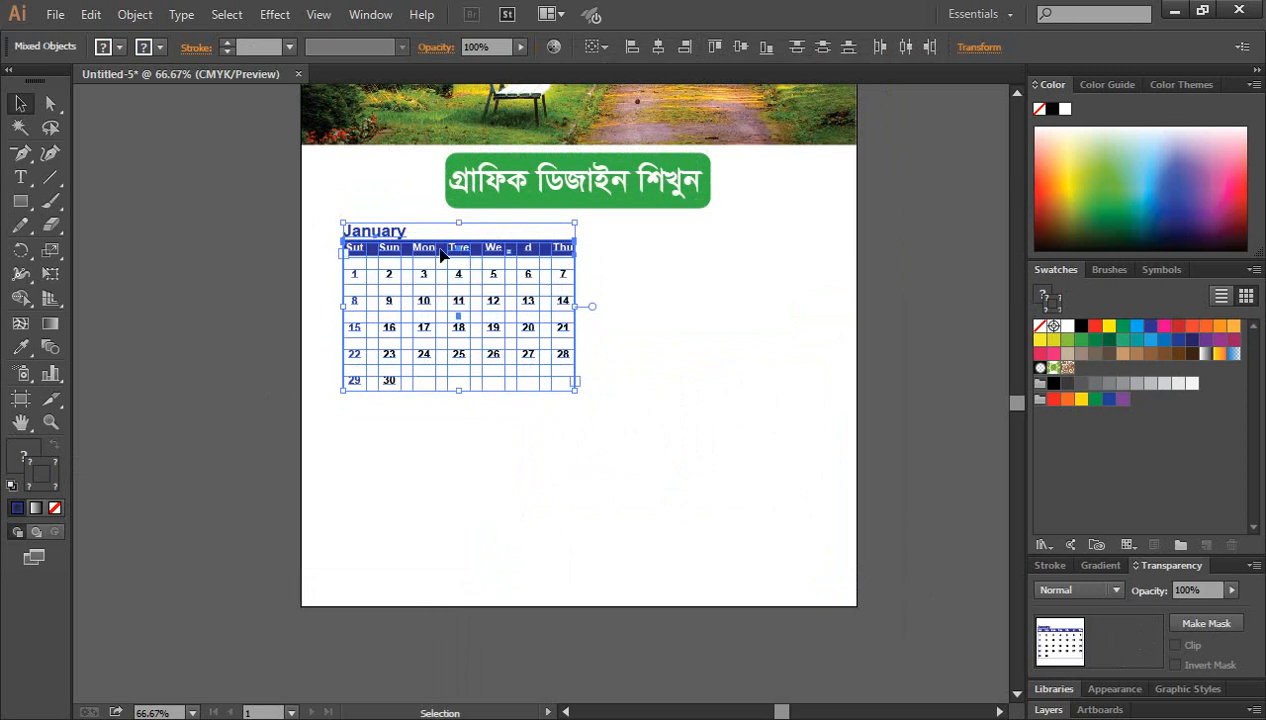
pyautogui.moveTo(440, 247); pyautogui.dragTo(445, 252)
pyautogui.moveTo(577, 393); pyautogui.dragTo(590, 410)
# Step: Duplicate the January block beside the original on the same row, with a small gap between them
pyautogui.click(610, 441)
pyautogui.moveTo(645, 448)
pyautogui.mouseDown()
pyautogui.moveTo(328, 233)
pyautogui.moveTo(638, 258)
pyautogui.moveTo(634, 430)
pyautogui.mouseUp()
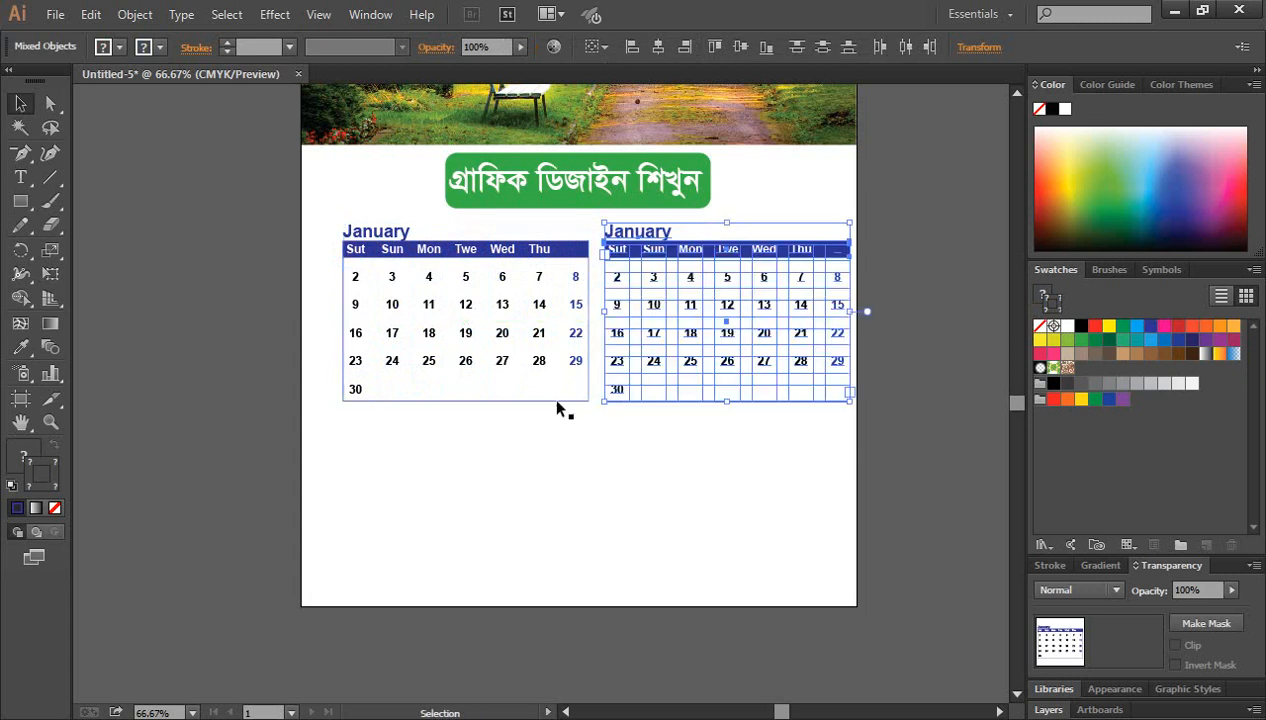
pyautogui.click(557, 409)
# Step: Select both month blocks and nudge them left to even out the page margins
pyautogui.moveTo(320, 210); pyautogui.dragTo(858, 405)
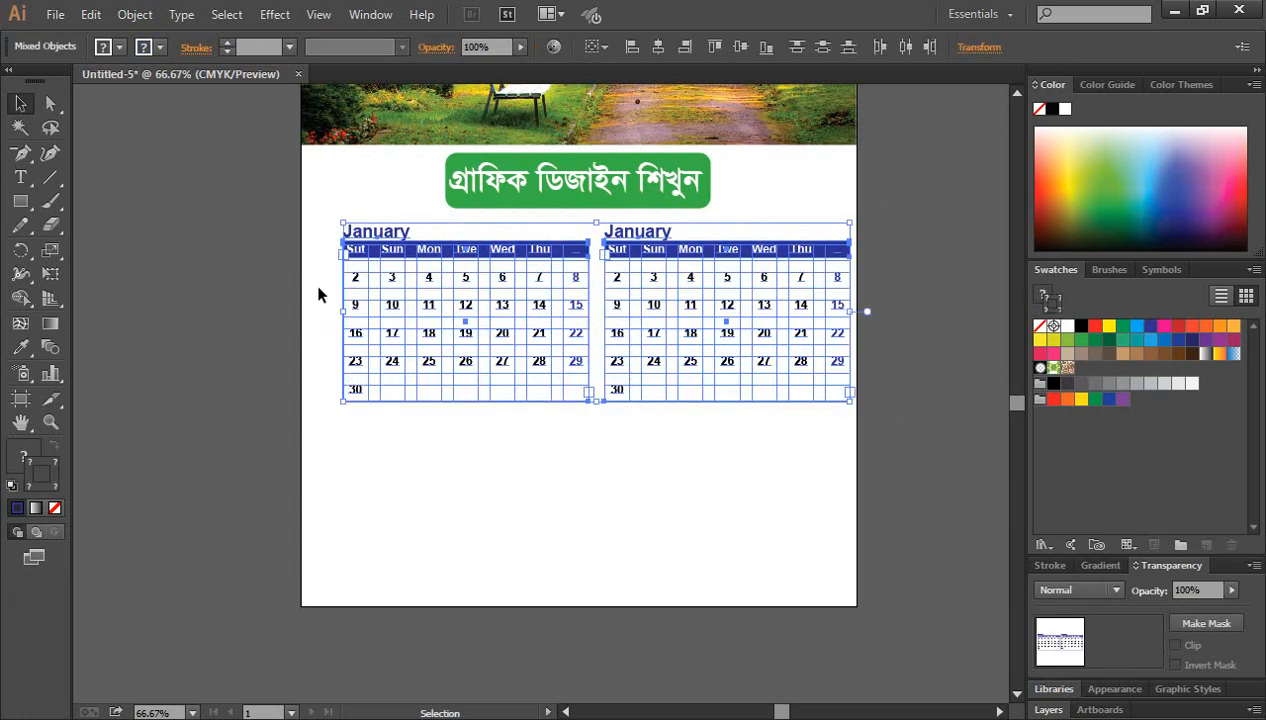
pyautogui.press('Left')
pyautogui.press('Left')
pyautogui.press('Left')
pyautogui.press('Left')
pyautogui.press('Left')
pyautogui.press('Left')
pyautogui.press('Left')
pyautogui.press('Left')
pyautogui.press('Left')
pyautogui.press('Left')
pyautogui.press('Left')
pyautogui.press('Left')
pyautogui.press('Left')
pyautogui.press('Left')
pyautogui.press('Left')
pyautogui.press('Left')
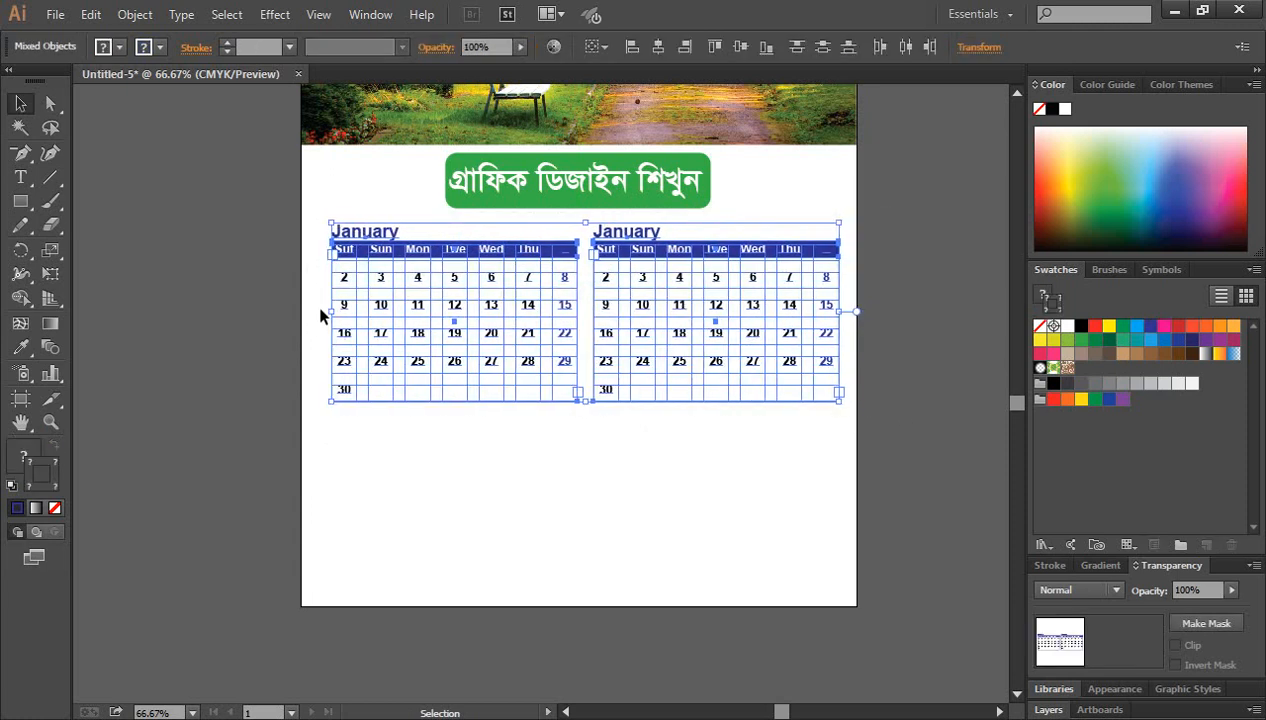
pyautogui.press('Left')
pyautogui.press('Left')
pyautogui.press('Left')
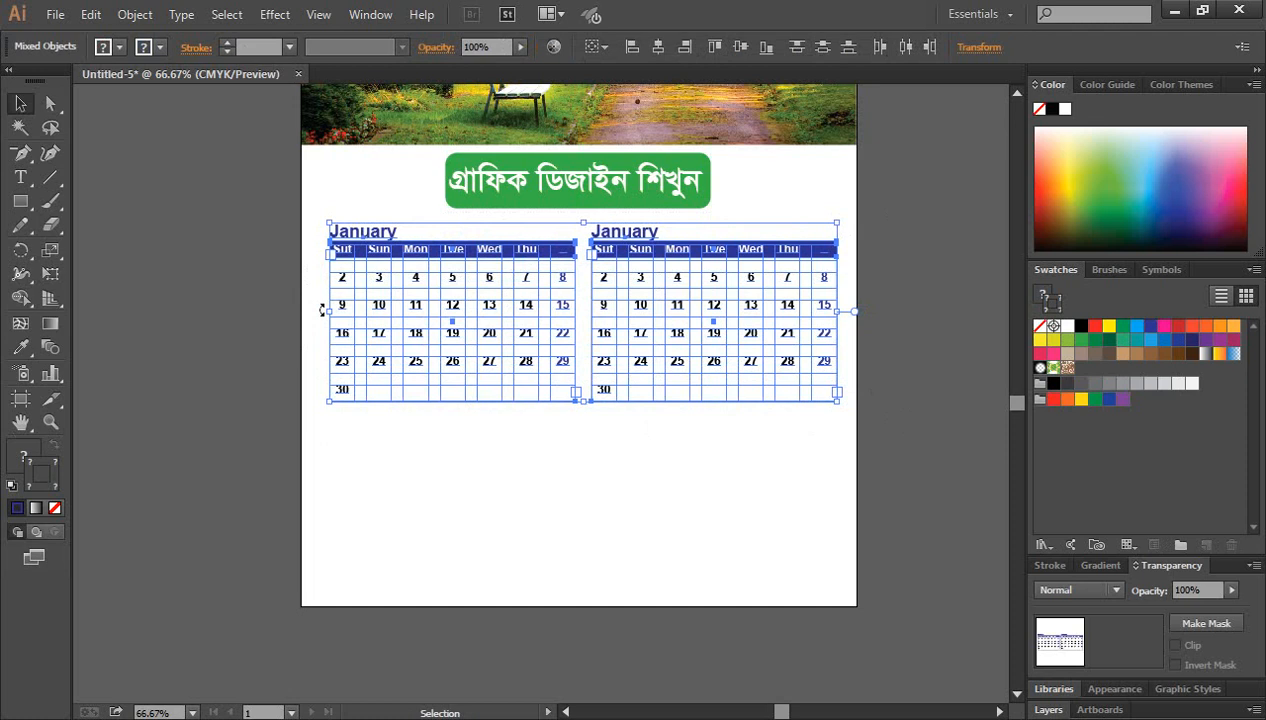
pyautogui.press('Left')
pyautogui.press('Left')
pyautogui.press('Left')
pyautogui.press('Left')
pyautogui.press('Left')
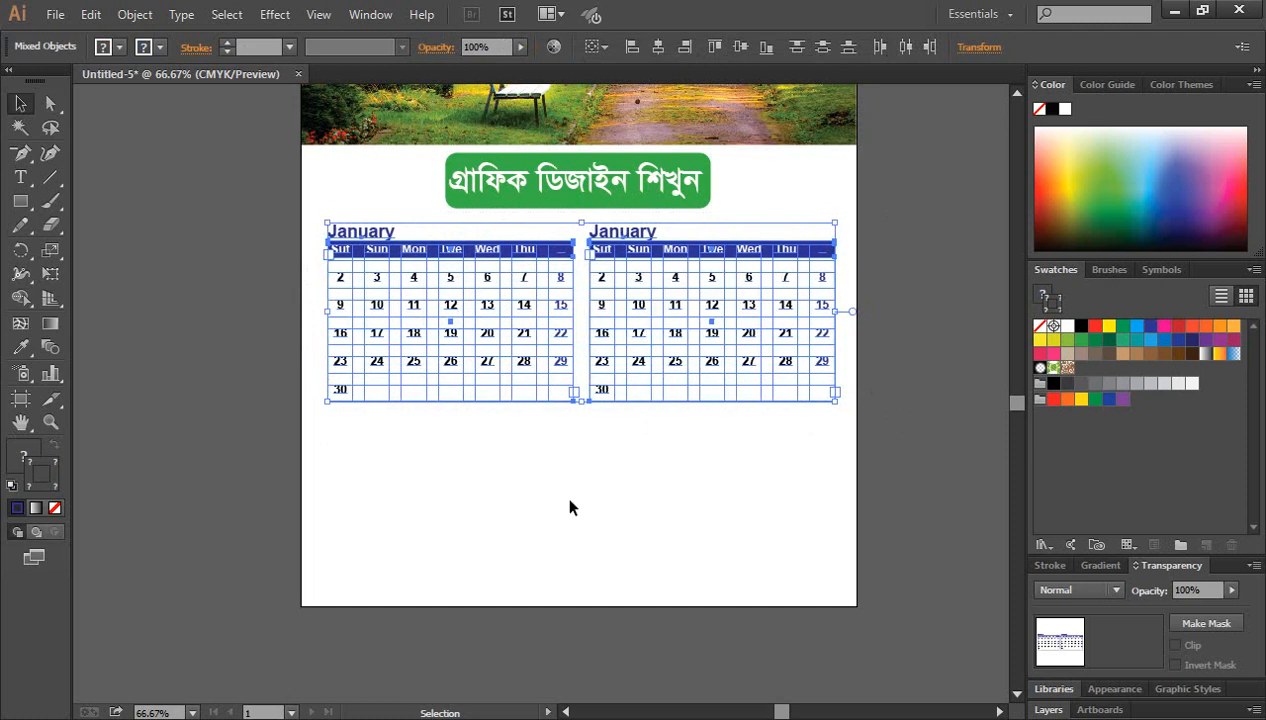
pyautogui.press('Left')
pyautogui.press('Left')
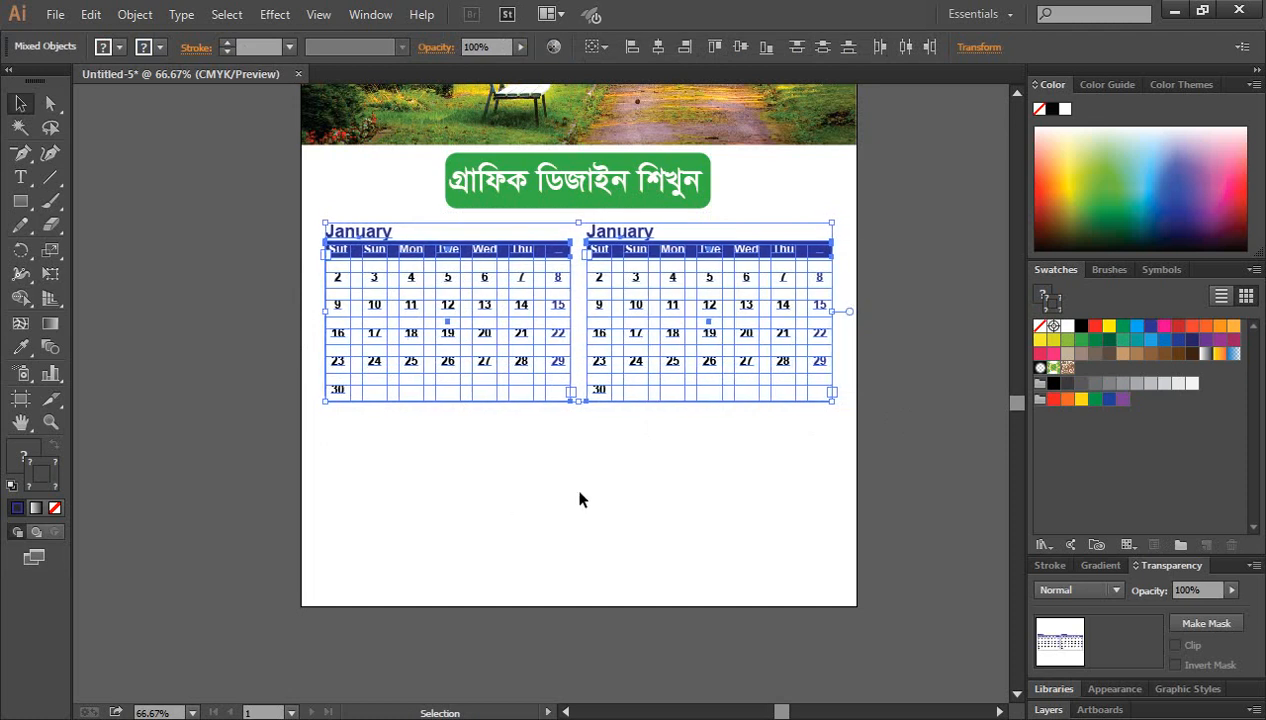
pyautogui.press('Left')
pyautogui.press('Left')
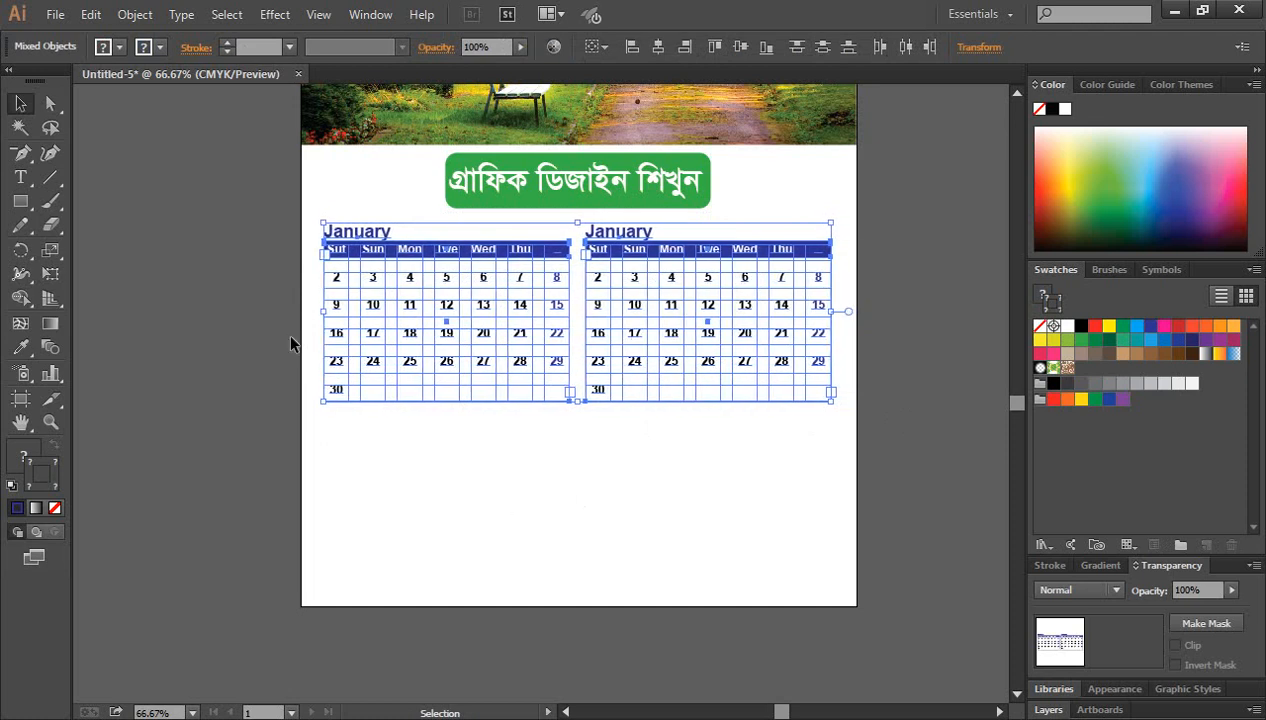
# Step: Nudge only the second month block slightly right to widen the gap between the two, and deselect it
pyautogui.click(700, 497)
pyautogui.moveTo(840, 441); pyautogui.dragTo(586, 219)
pyautogui.press('Right')
pyautogui.press('Right')
pyautogui.press('Right')
pyautogui.press('Right')
pyautogui.press('Right')
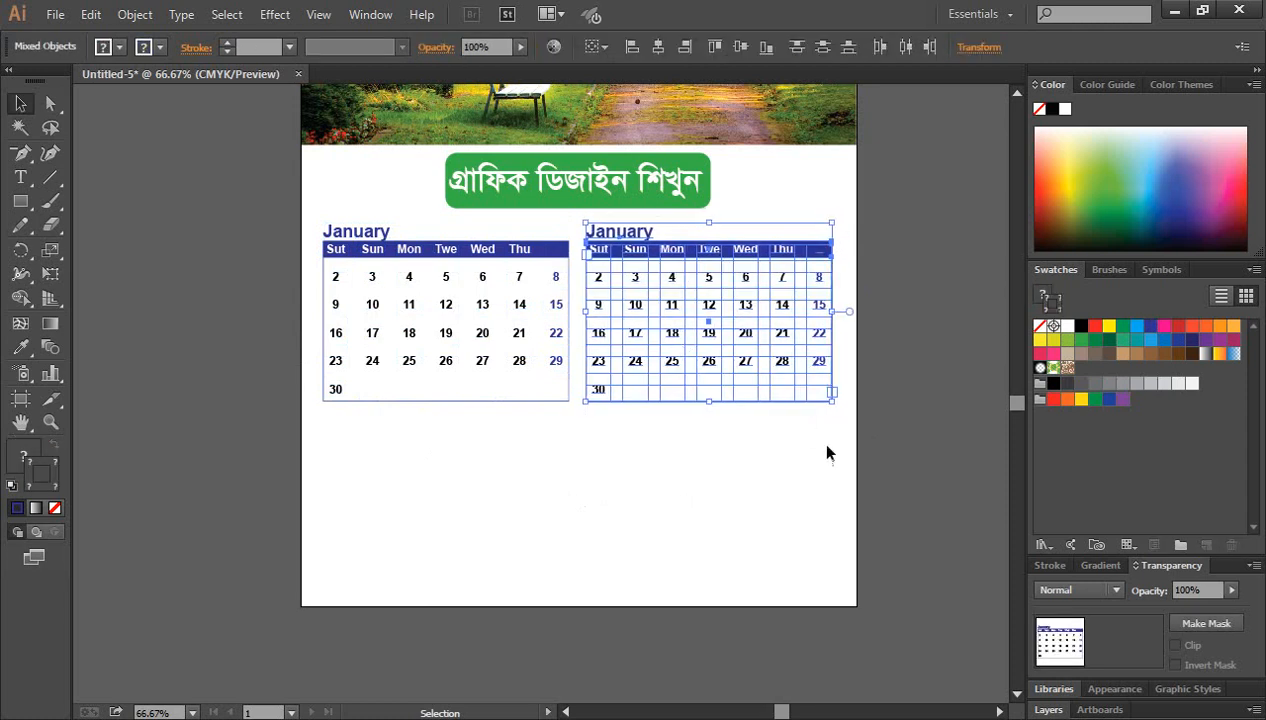
pyautogui.click(771, 461)
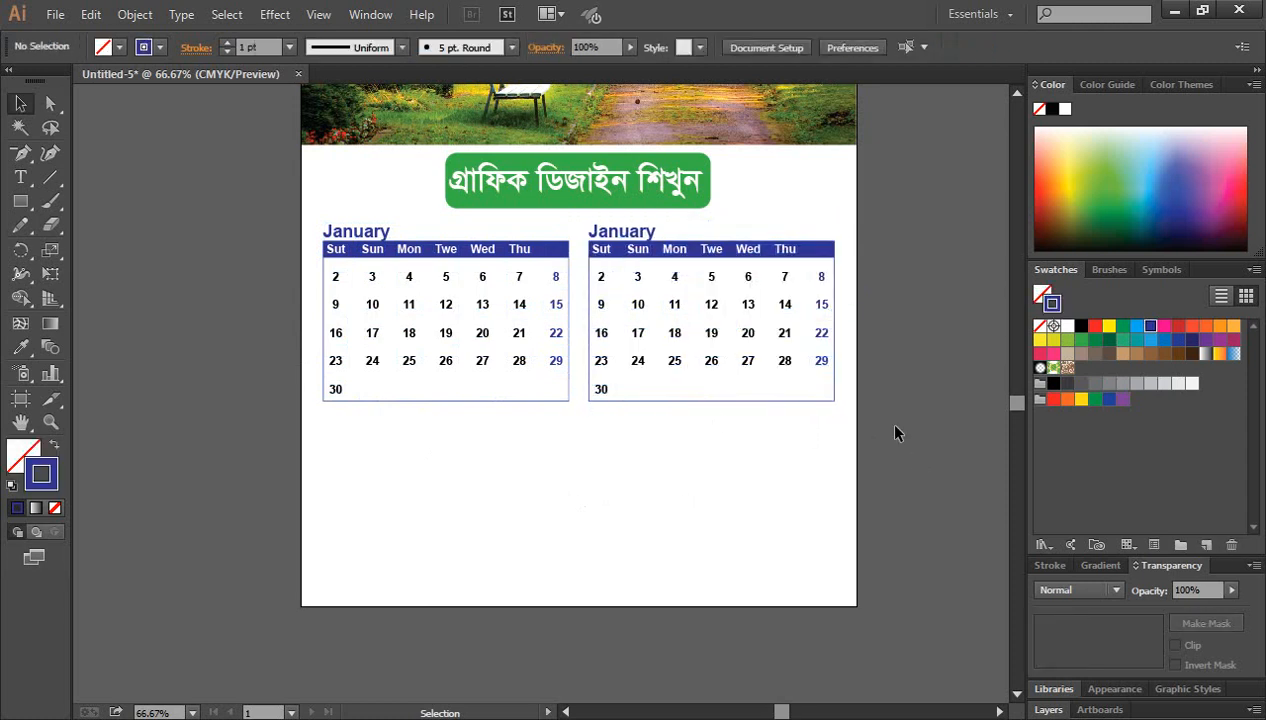
# Step: Select both month blocks and copy them straight down about 280 px to form a second row
pyautogui.moveTo(842, 447); pyautogui.dragTo(338, 279)
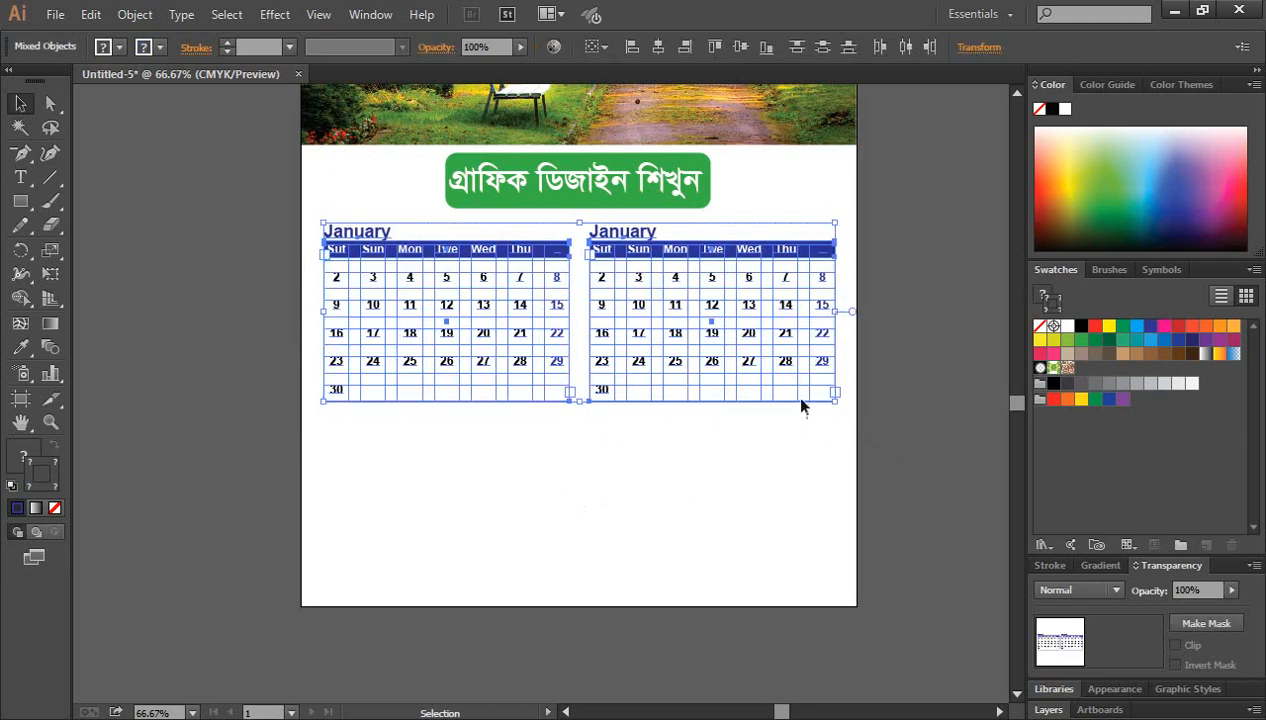
pyautogui.click(893, 395)
pyautogui.moveTo(350, 237); pyautogui.dragTo(855, 432)
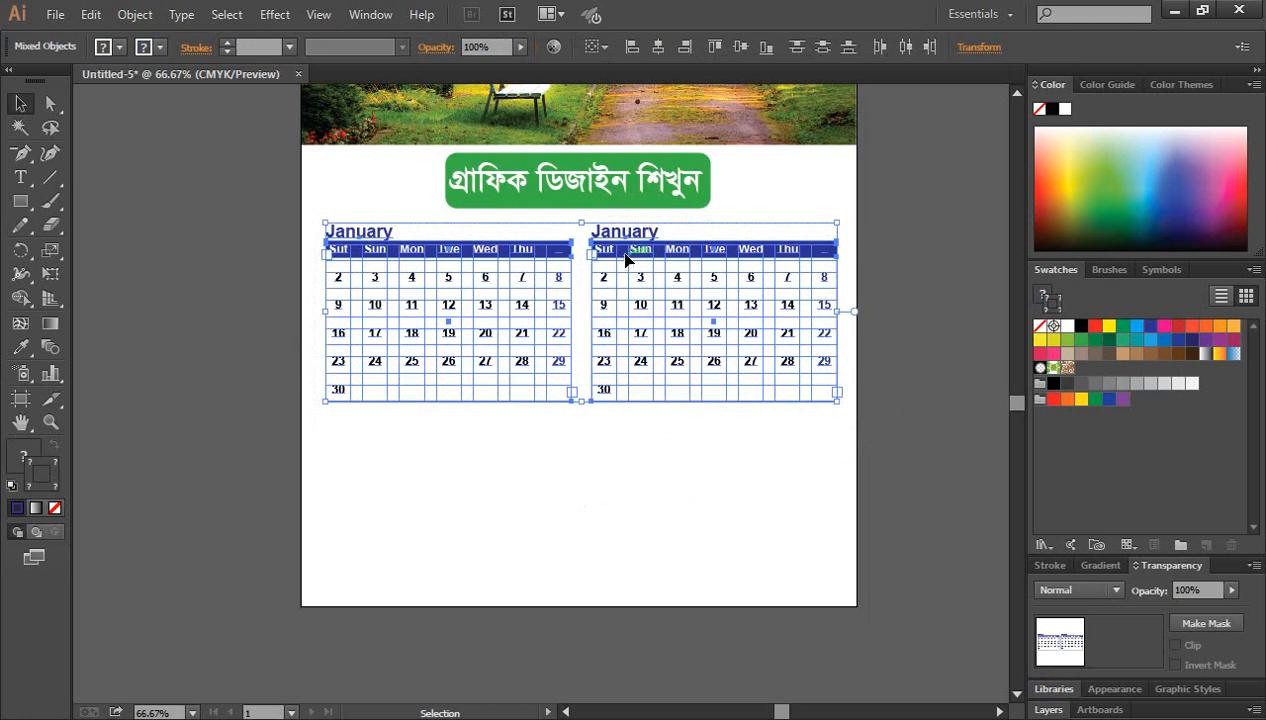
pyautogui.moveTo(624, 259); pyautogui.dragTo(619, 449)
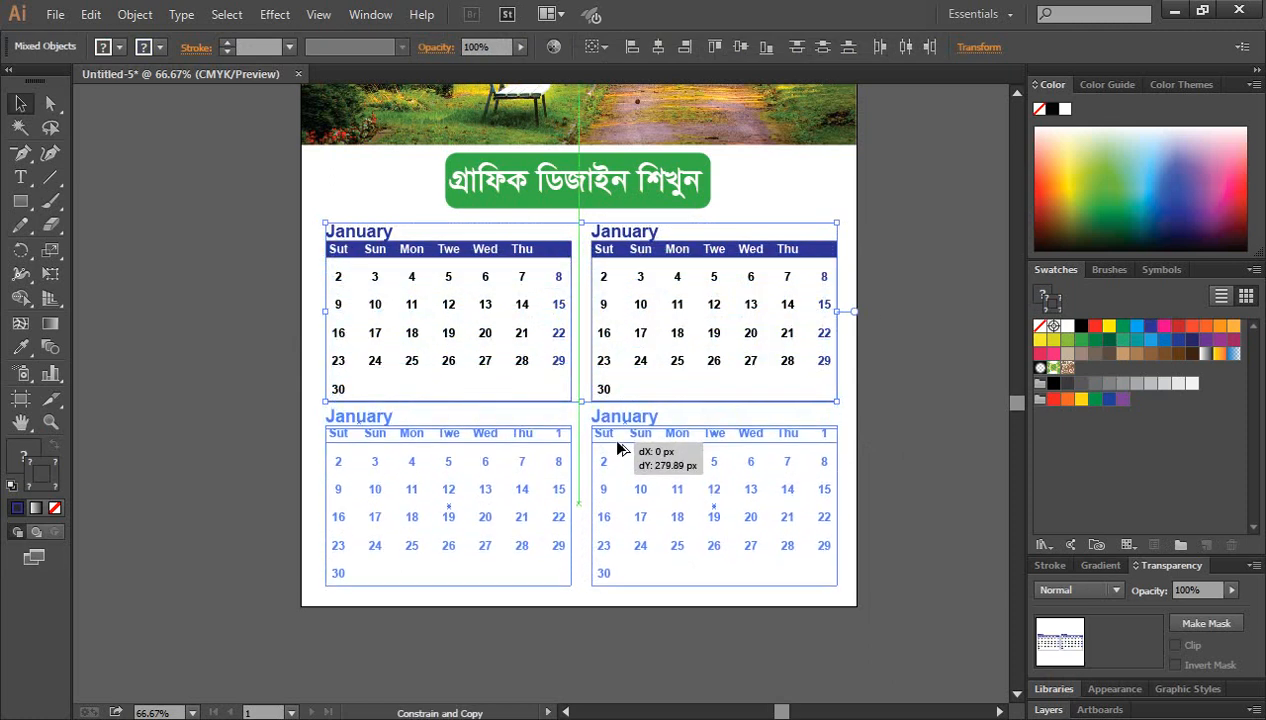
pyautogui.moveTo(793, 411); pyautogui.dragTo(794, 410)
pyautogui.click(895, 360)
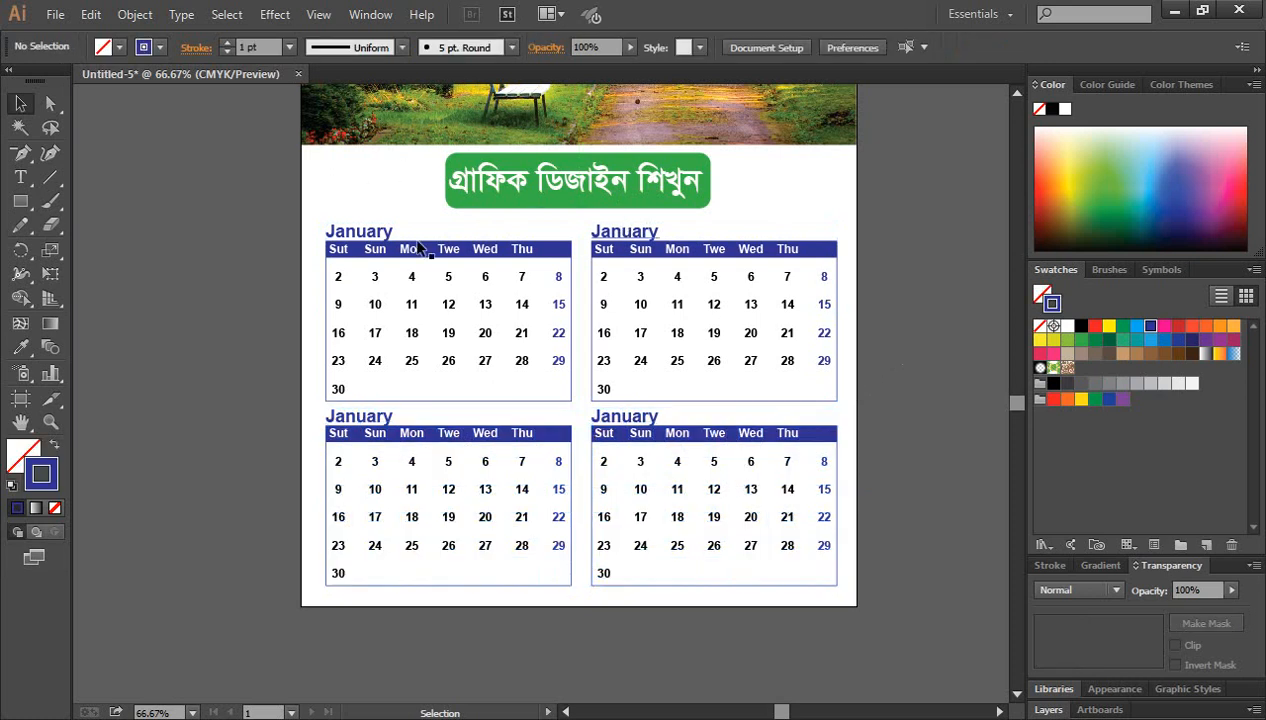
# Step: Select all four month blocks and shift them slightly up towards the Bengali title bar, and deselect them
pyautogui.moveTo(309, 227); pyautogui.dragTo(806, 558)
pyautogui.moveTo(596, 381)
pyautogui.mouseDown()
pyautogui.moveTo(595, 365)
pyautogui.moveTo(599, 377)
pyautogui.mouseUp()
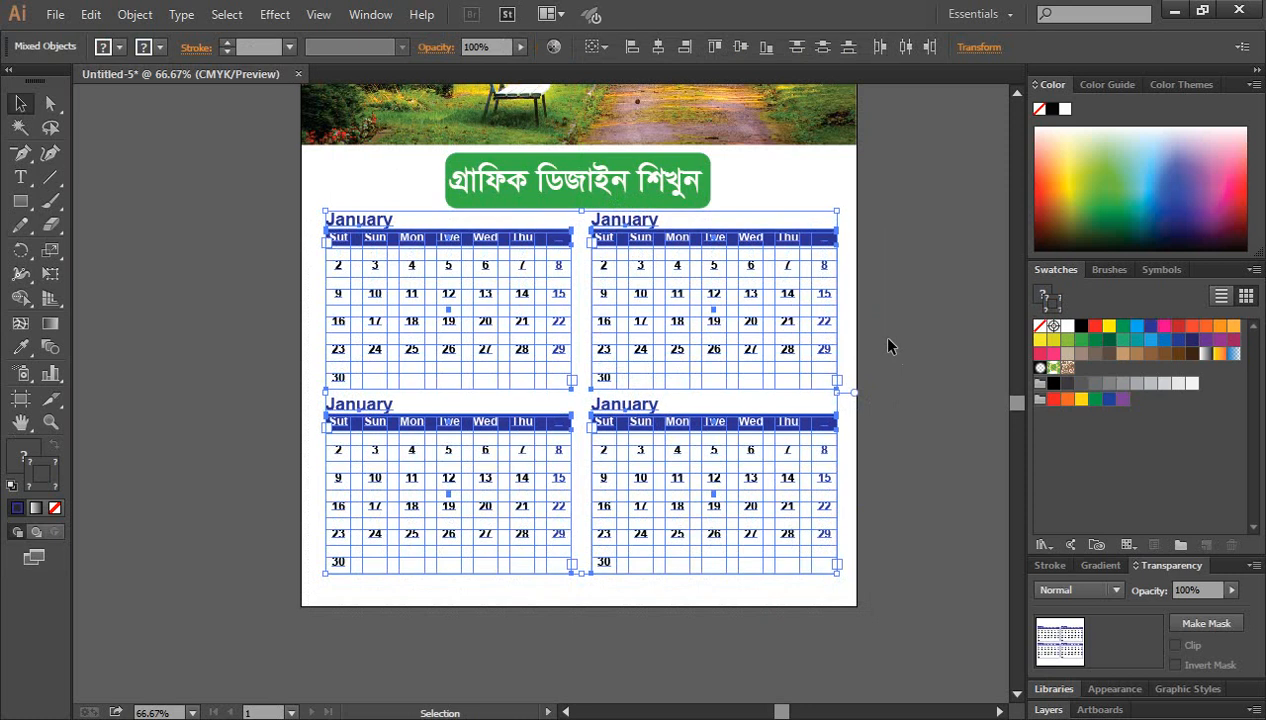
pyautogui.click(890, 346)
pyautogui.scroll(3, 891, 352)
pyautogui.scroll(-3, 895, 370)
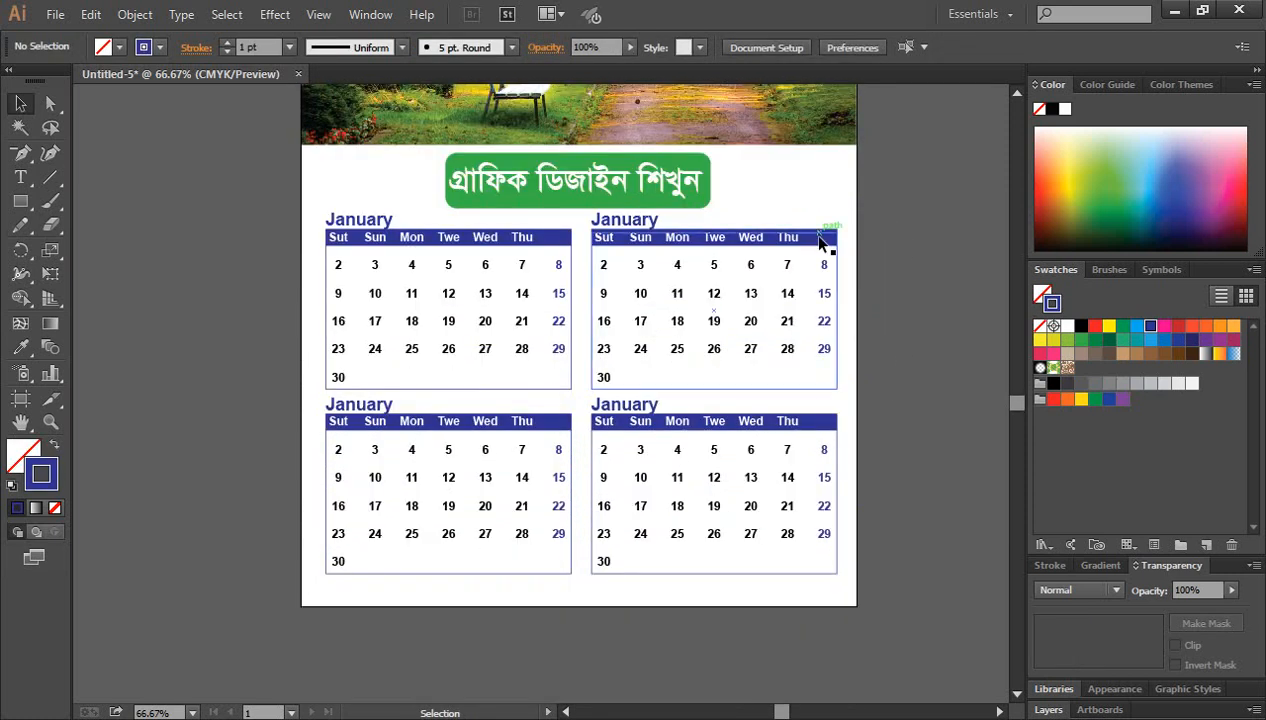
# Step: Recolor the weekday header bar of the upper-right month block with a red fill and no stroke
pyautogui.click(817, 245)
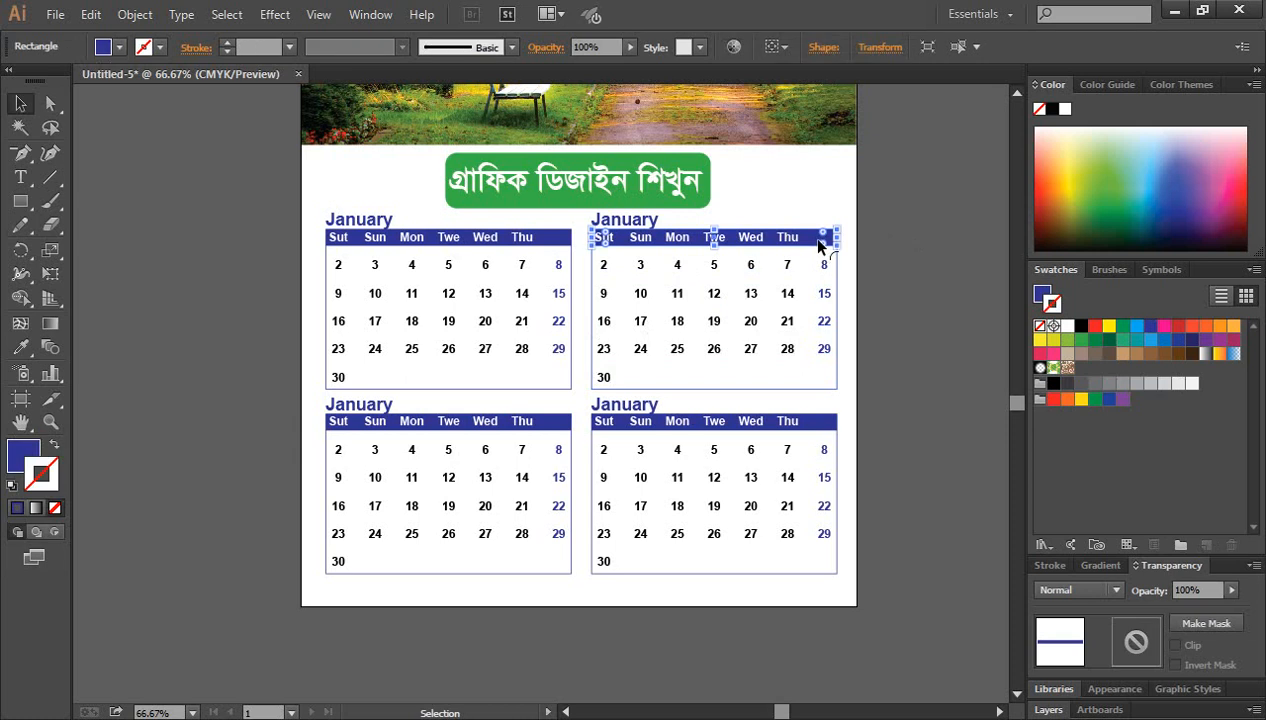
pyautogui.press('x')
pyautogui.click(1095, 326)
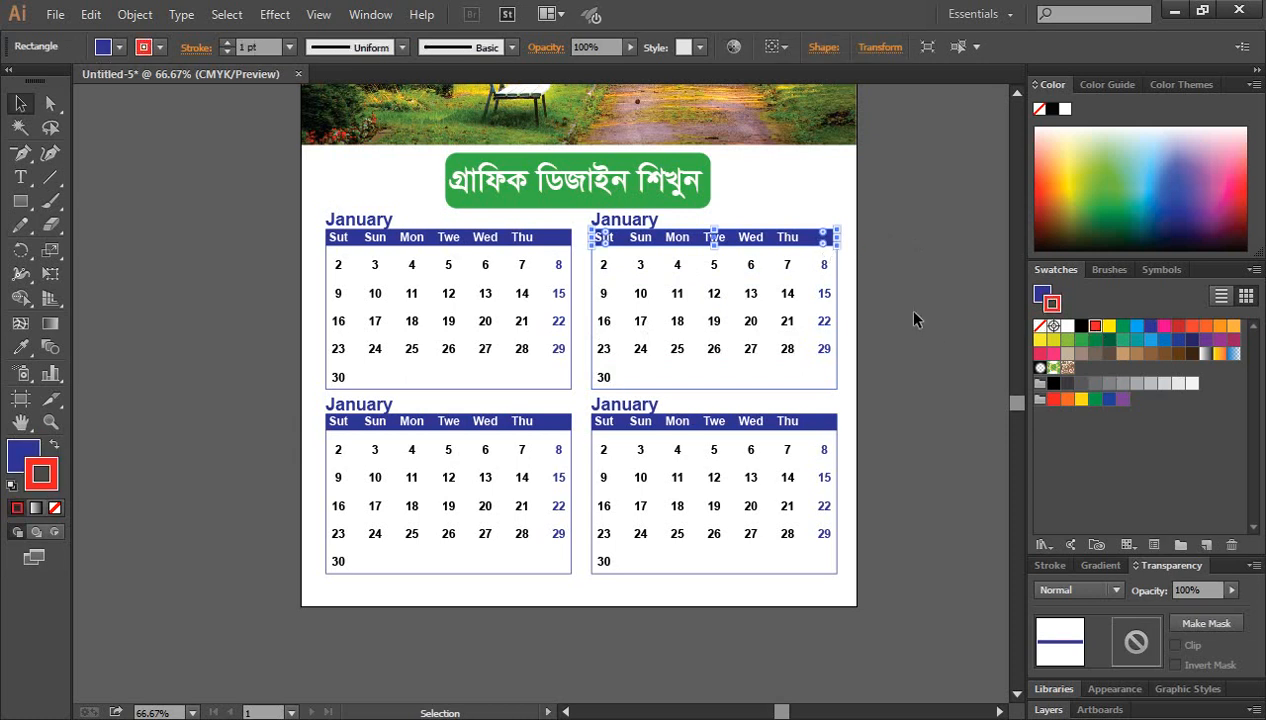
pyautogui.click(55, 447)
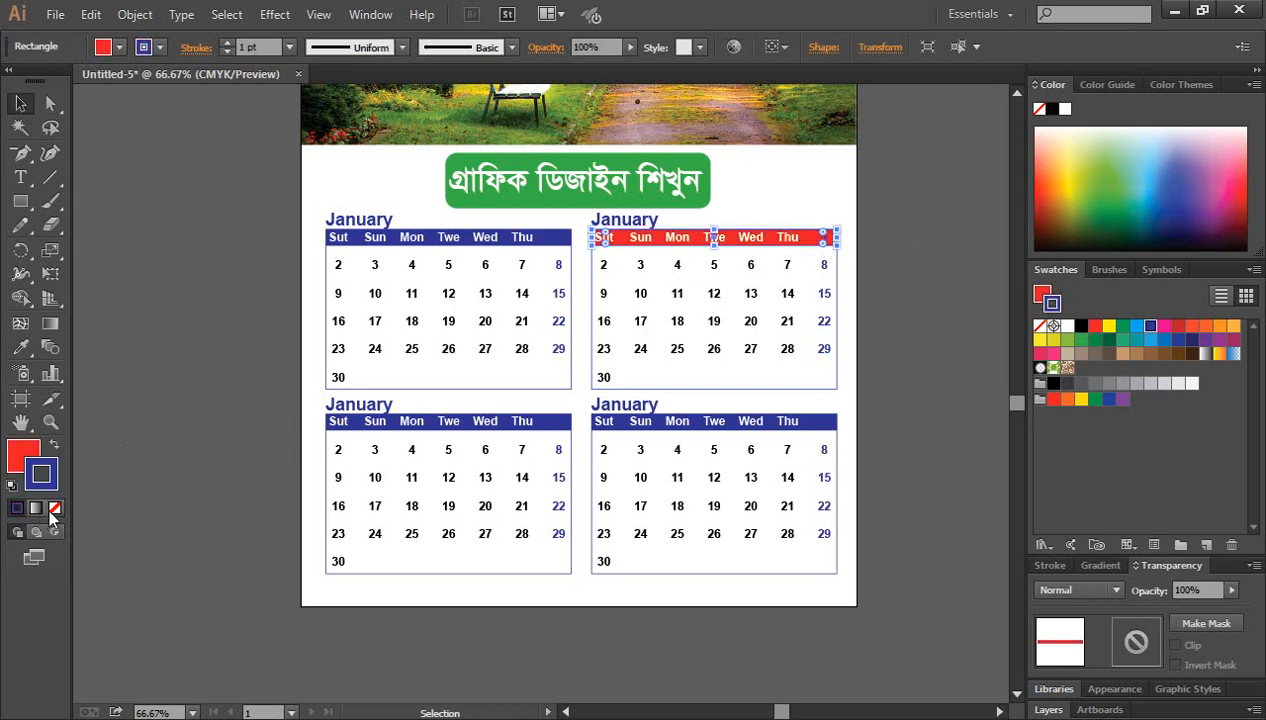
pyautogui.press('/')
pyautogui.click(23, 441)
pyautogui.click(167, 462)
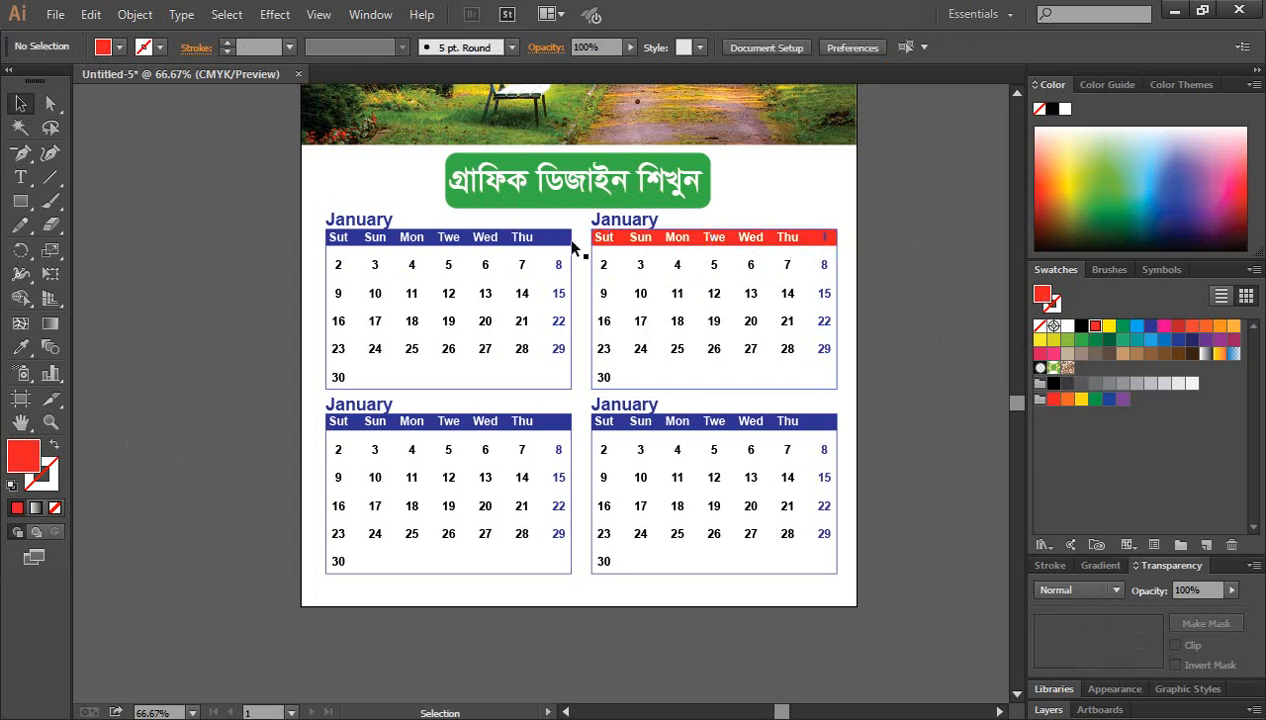
# Step: Recolor the January title of the upper-right month block red
pyautogui.click(640, 226)
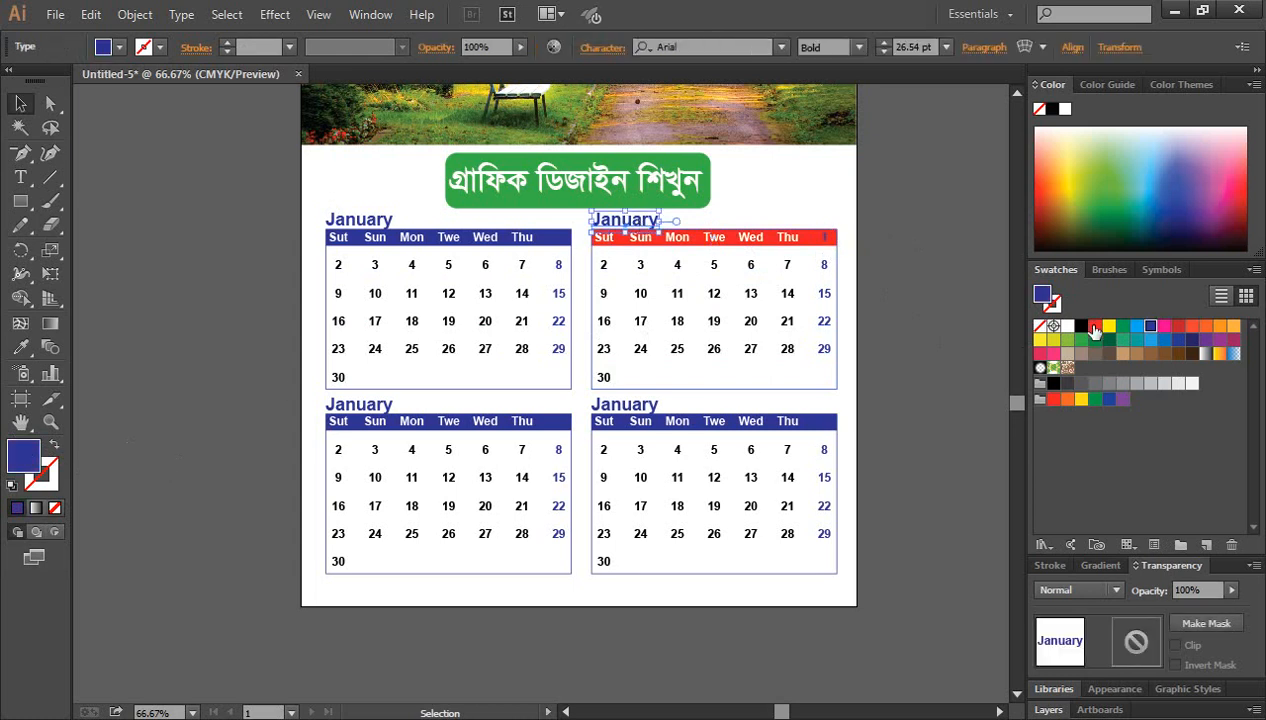
pyautogui.click(1095, 326)
pyautogui.click(723, 395)
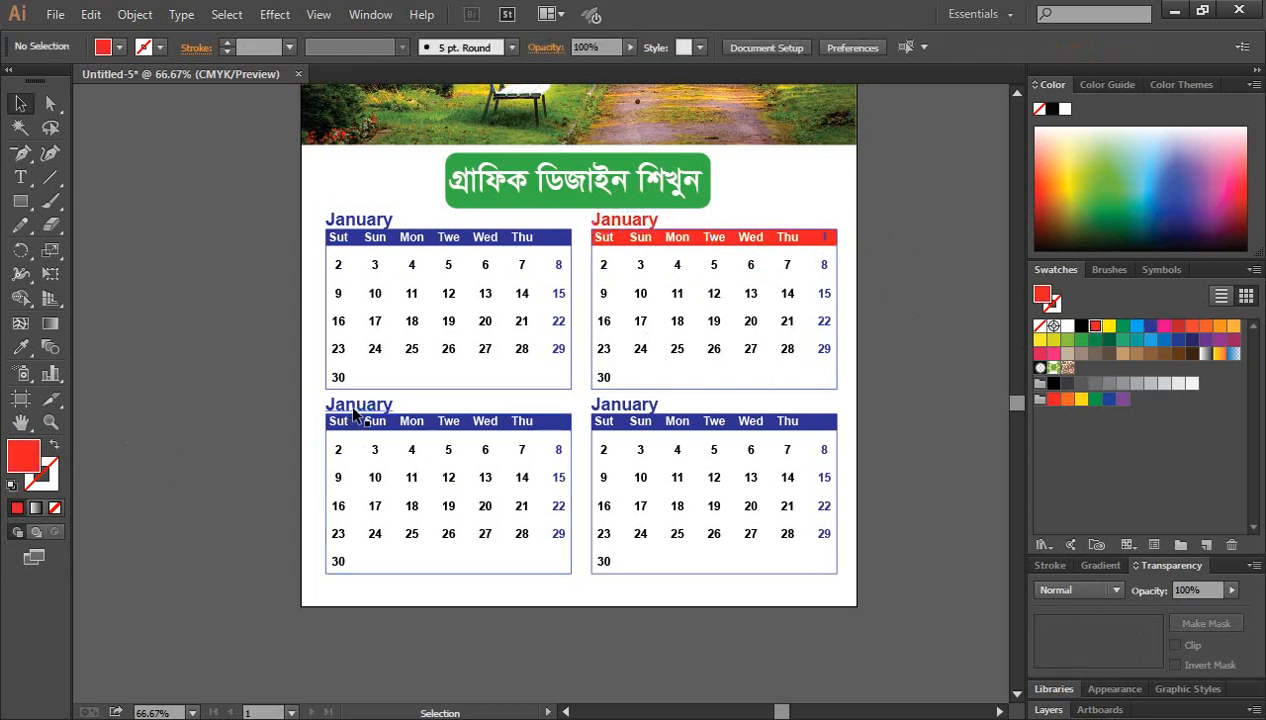
# Step: Recolor the January title and all the table text of the lower-left month block red
pyautogui.click(360, 406)
pyautogui.click(1095, 326)
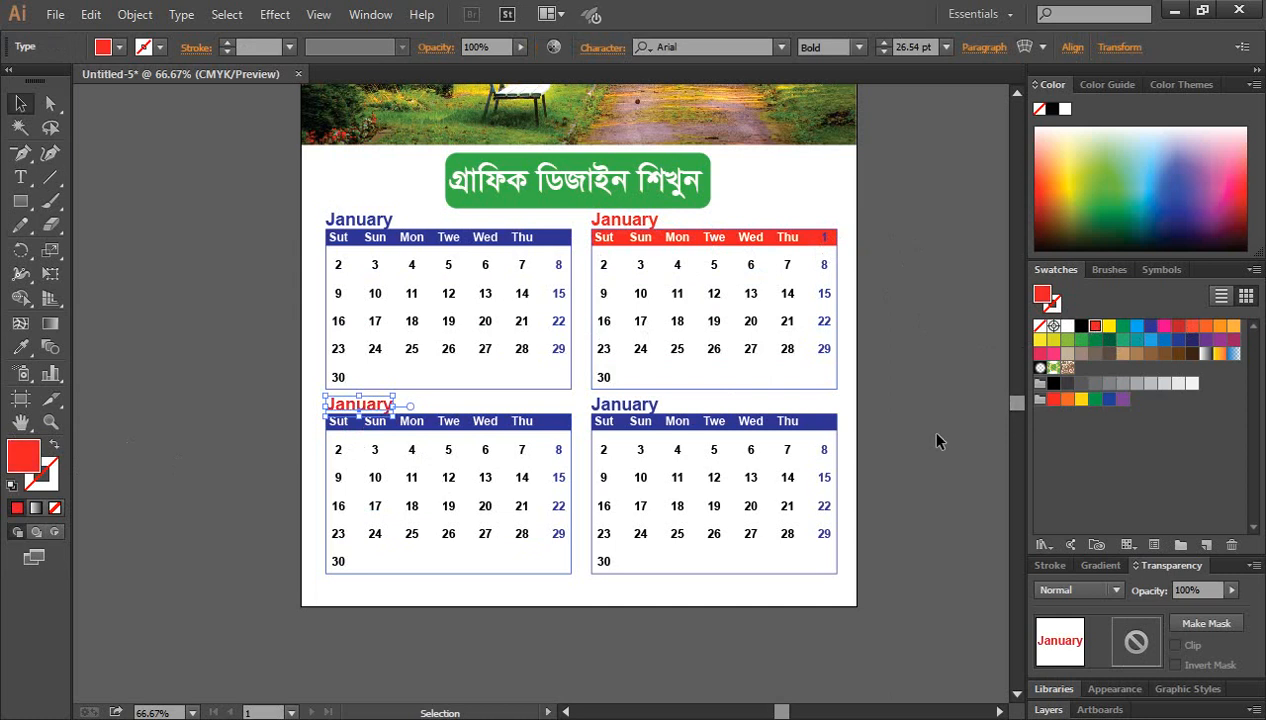
pyautogui.click(938, 438)
pyautogui.click(560, 421)
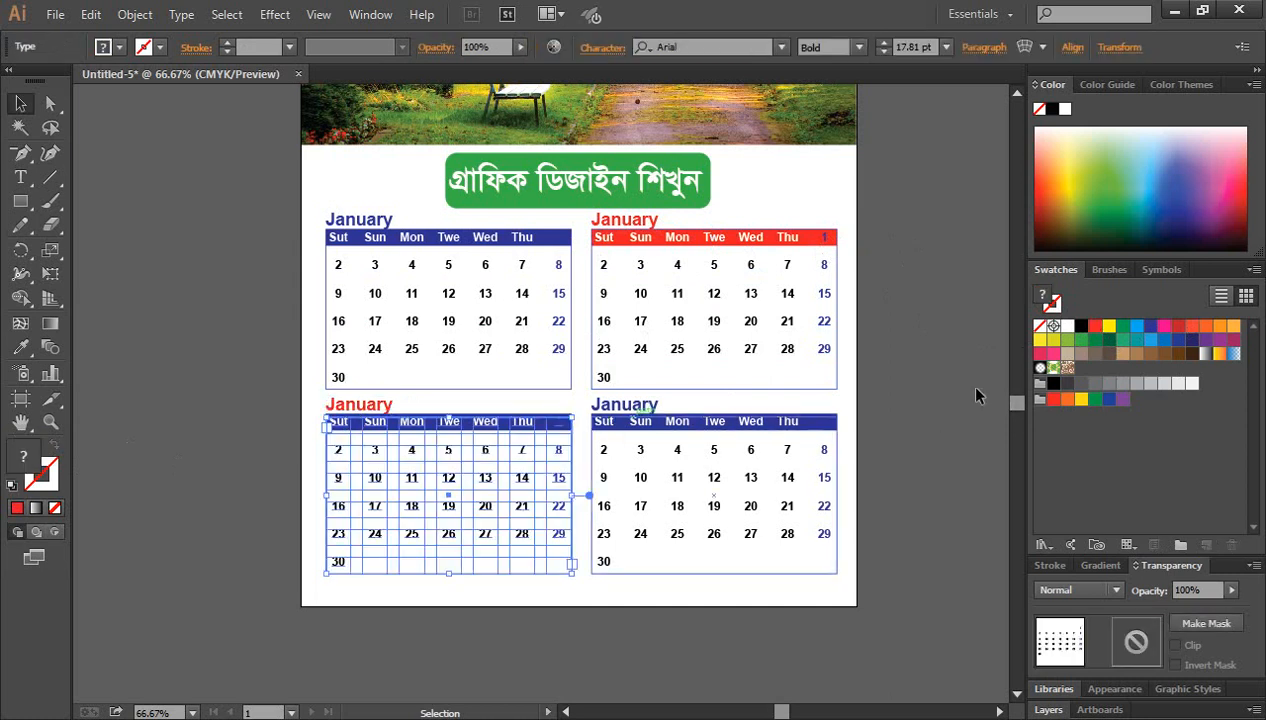
pyautogui.click(962, 391)
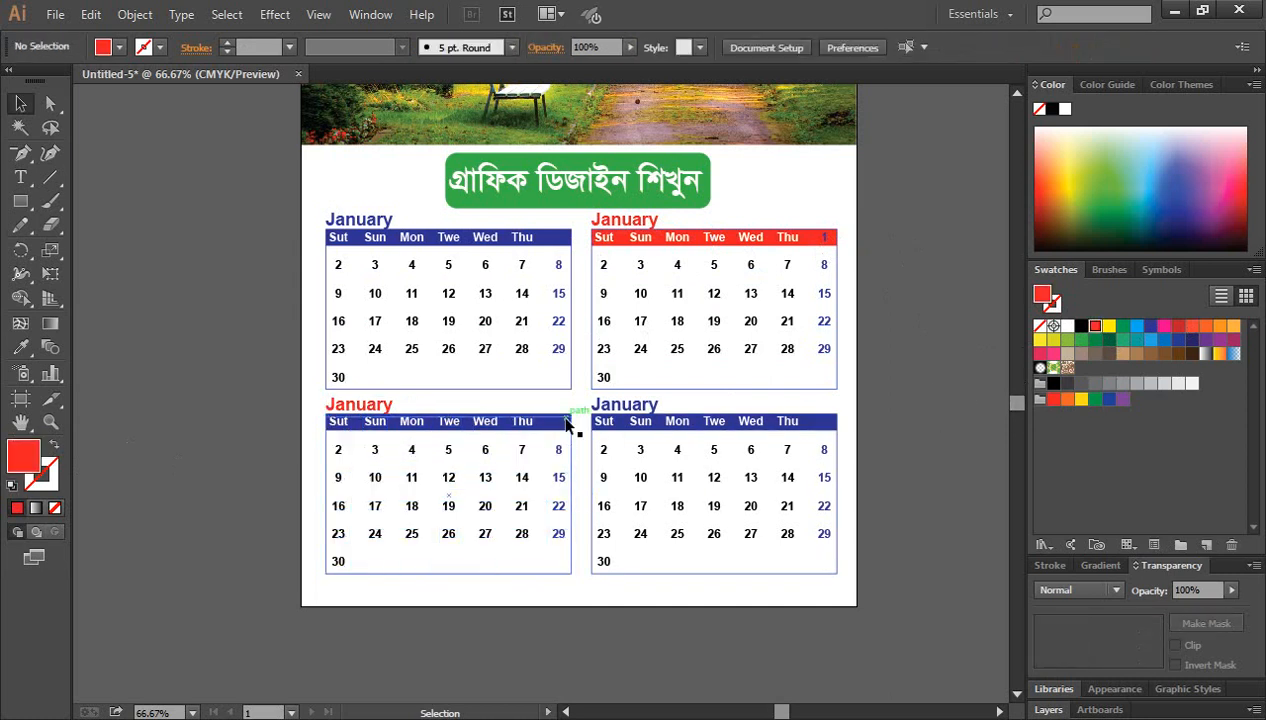
pyautogui.click(566, 425)
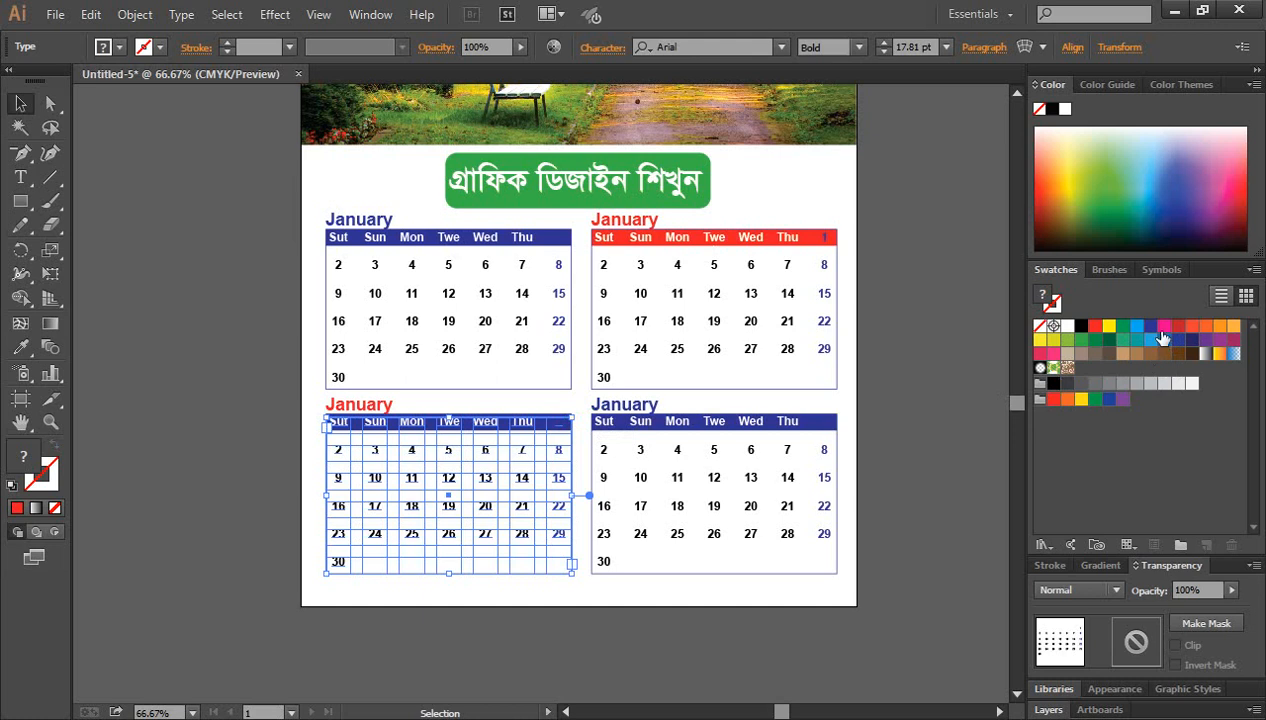
pyautogui.click(1094, 327)
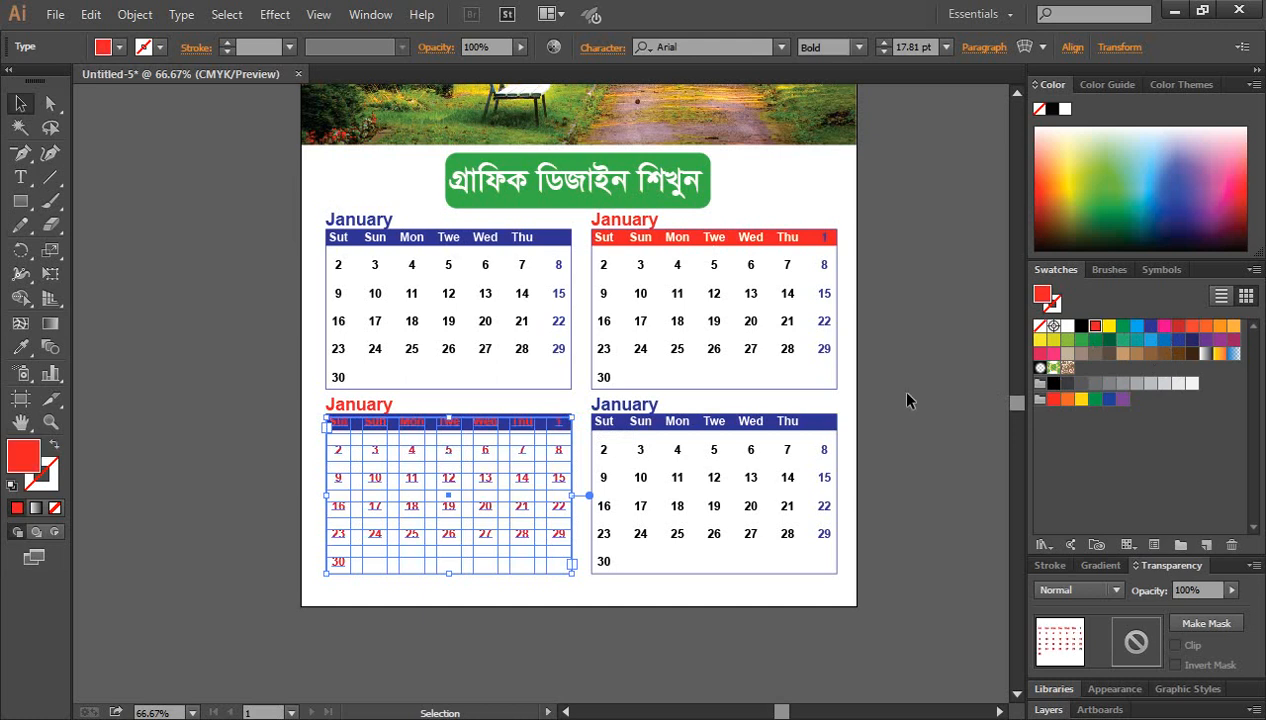
pyautogui.click(904, 398)
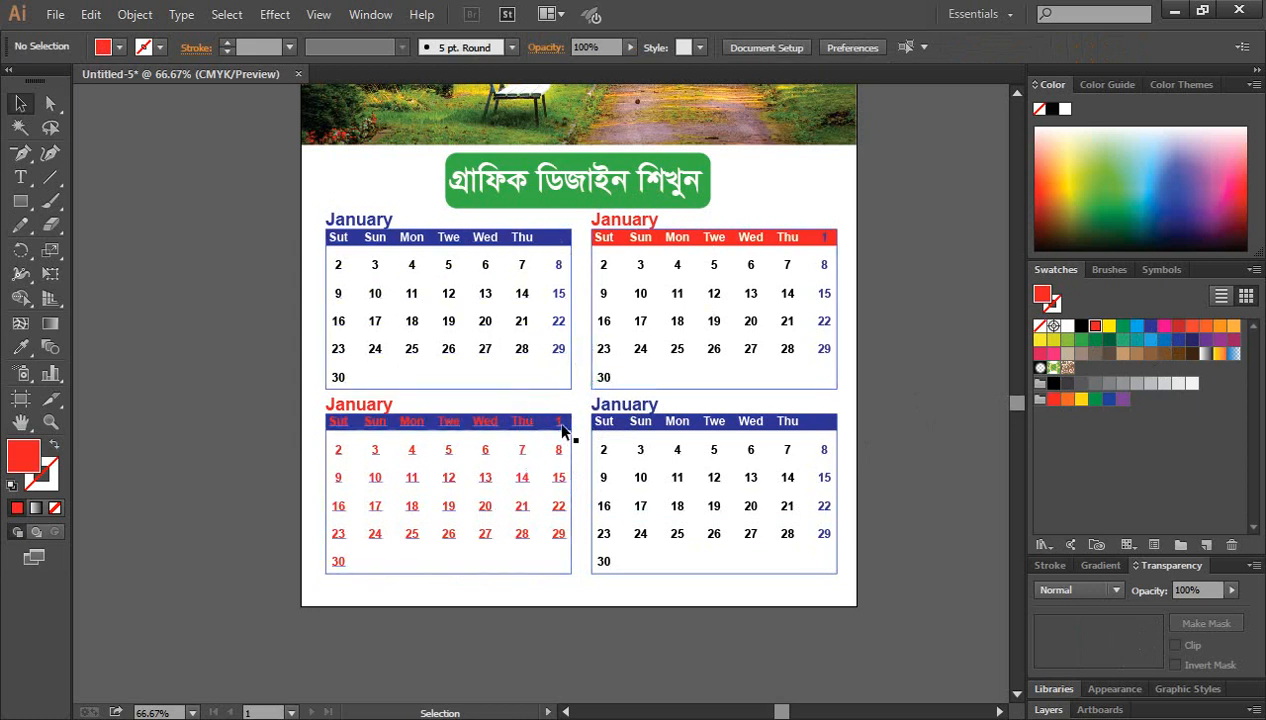
# Step: Shift the dates of the upper-left month block so that 1 starts in the row beneath the weekday headings
pyautogui.click(20, 177)
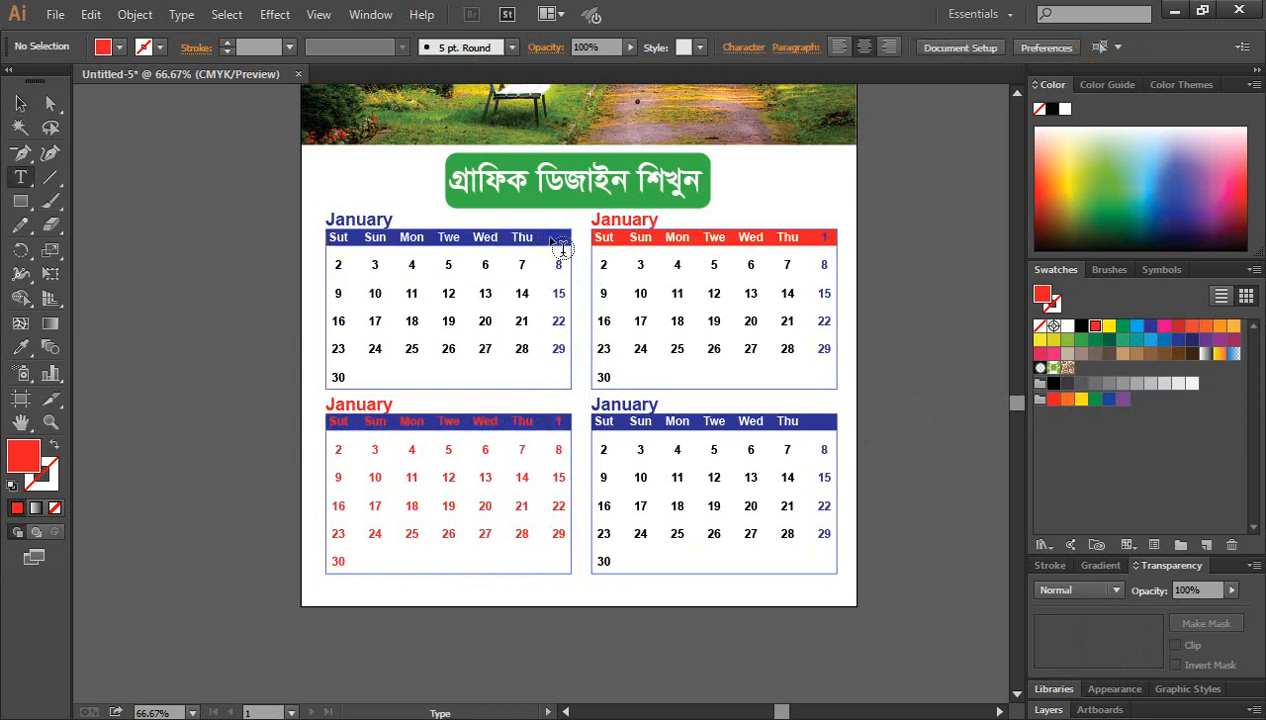
pyautogui.click(554, 237)
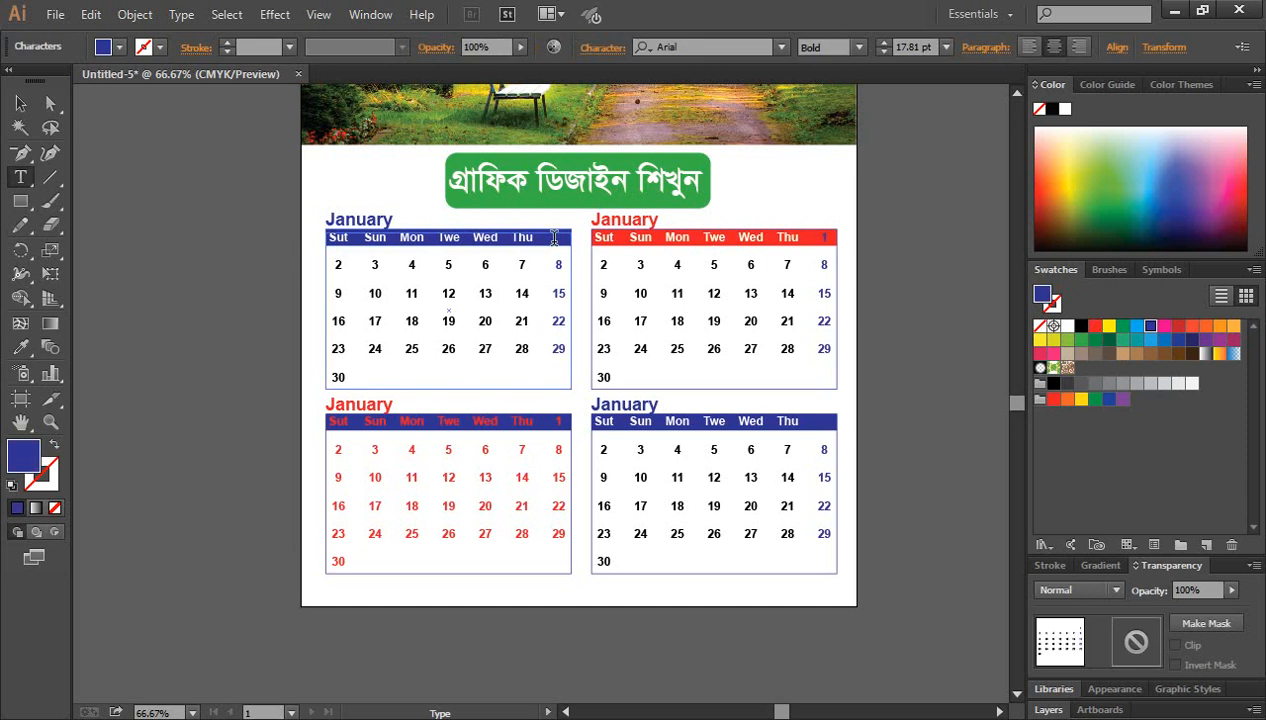
pyautogui.press('Return')
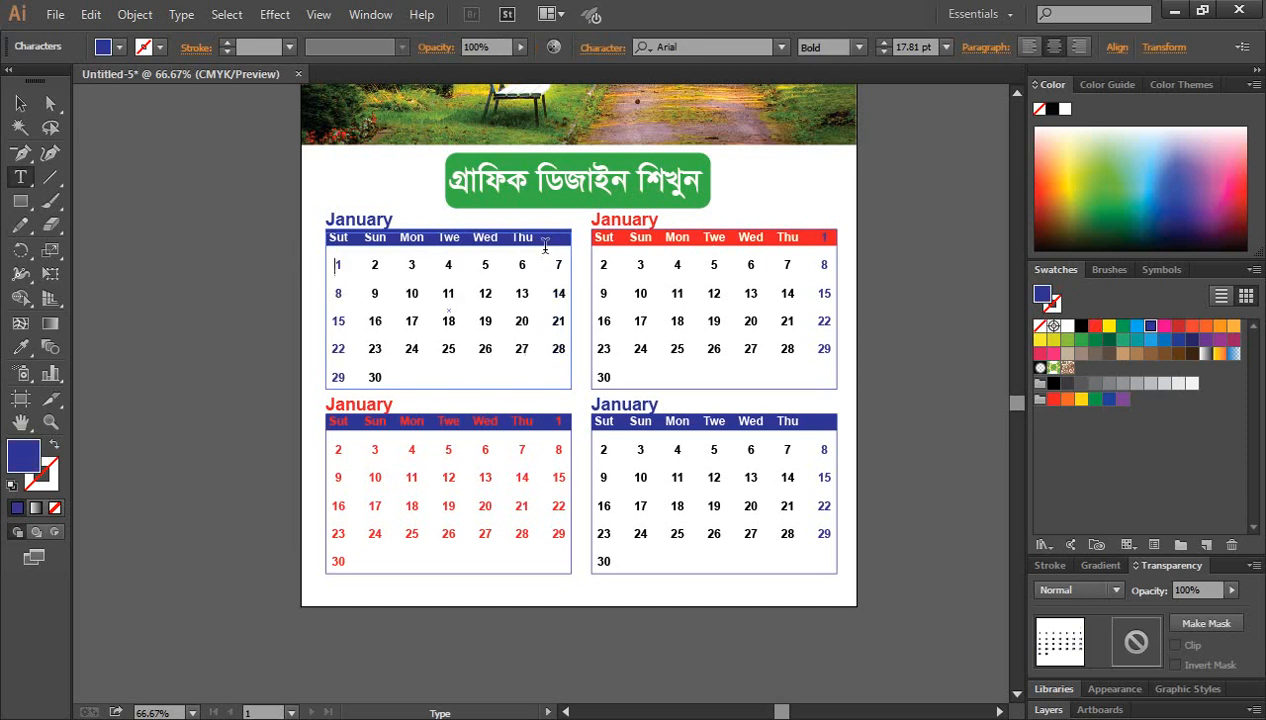
# Step: Add a white "Fry" heading in the last weekday cell of the upper-left month block and finish the text editing
pyautogui.moveTo(542, 233); pyautogui.dragTo(579, 248)
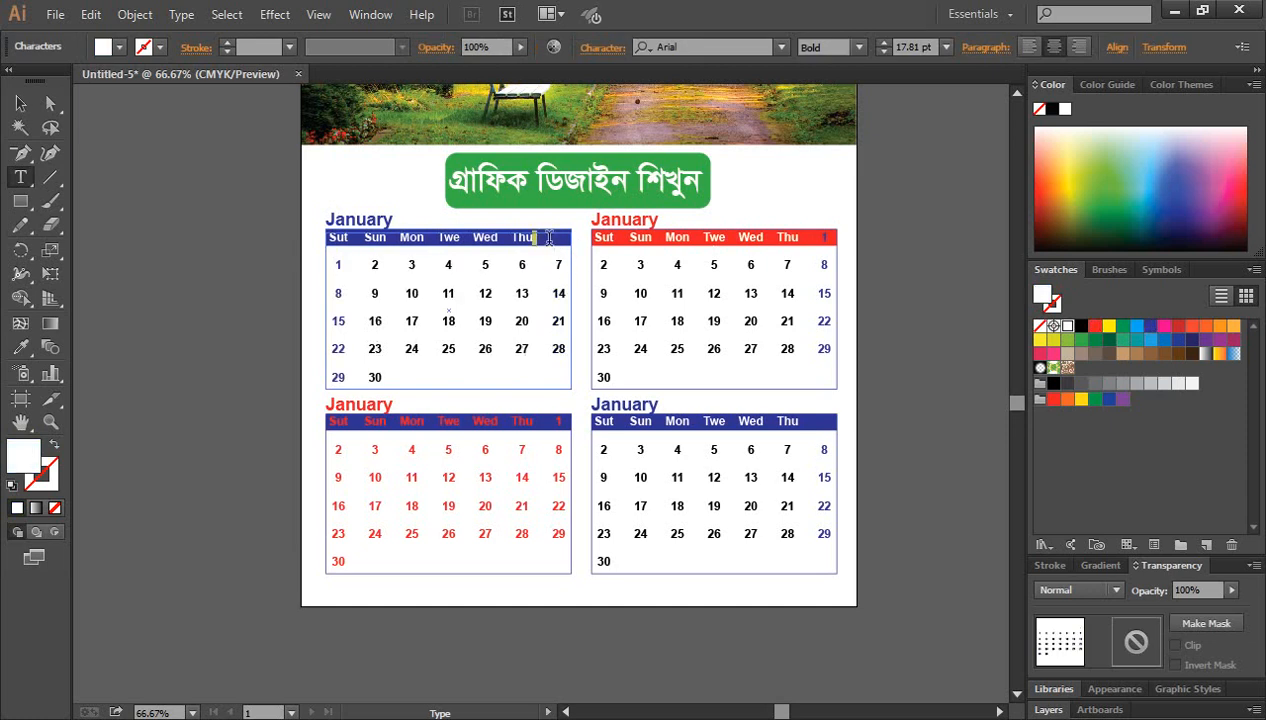
pyautogui.click(548, 237)
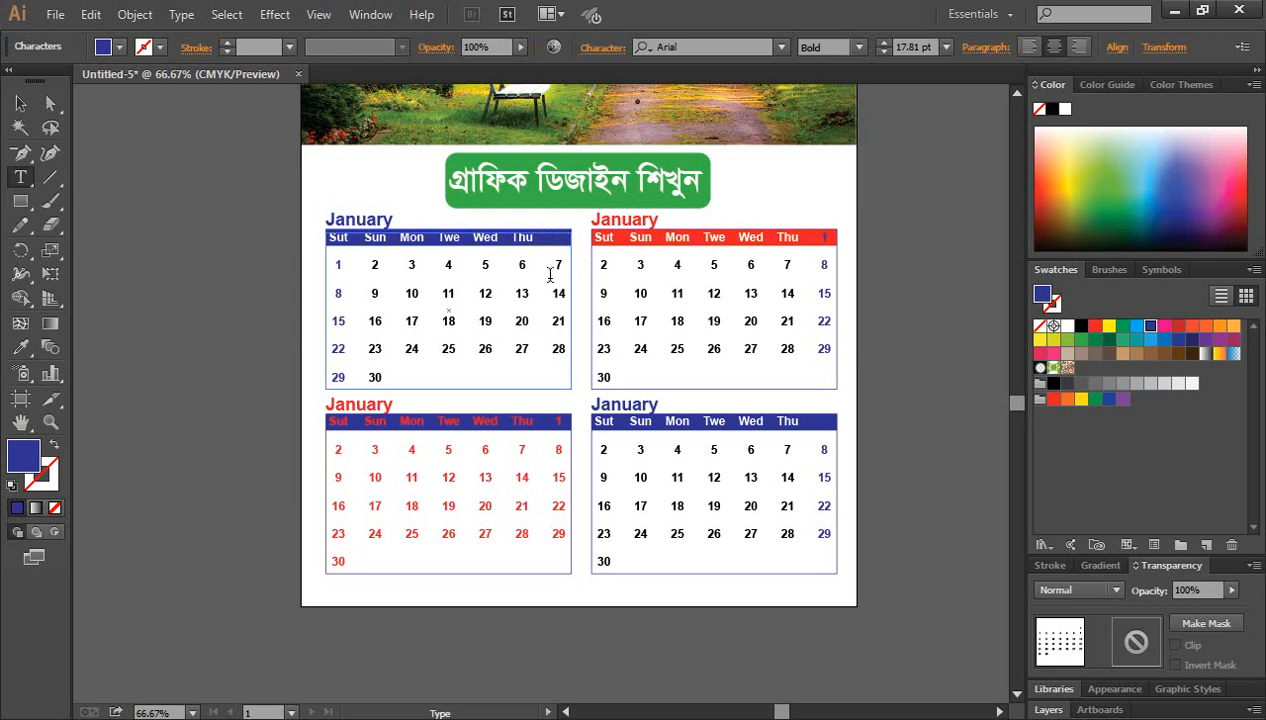
pyautogui.moveTo(551, 237); pyautogui.dragTo(570, 240)
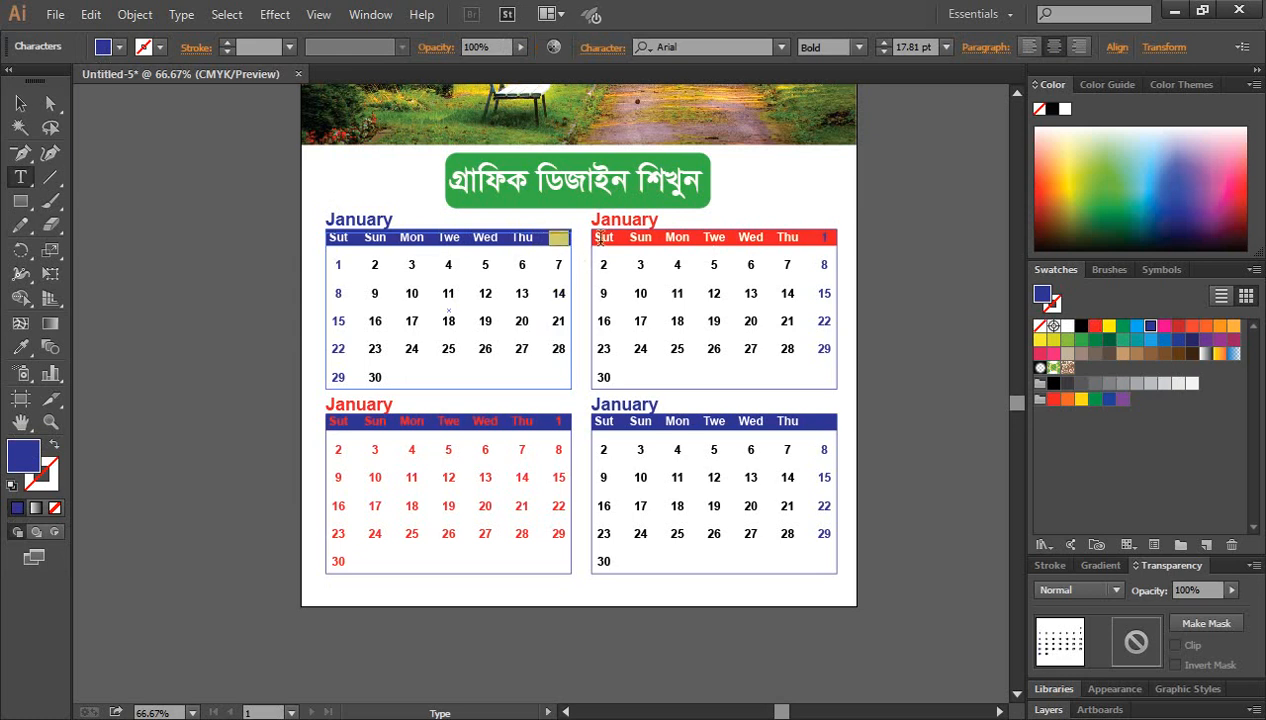
pyautogui.click(1067, 326)
pyautogui.write('Fry')
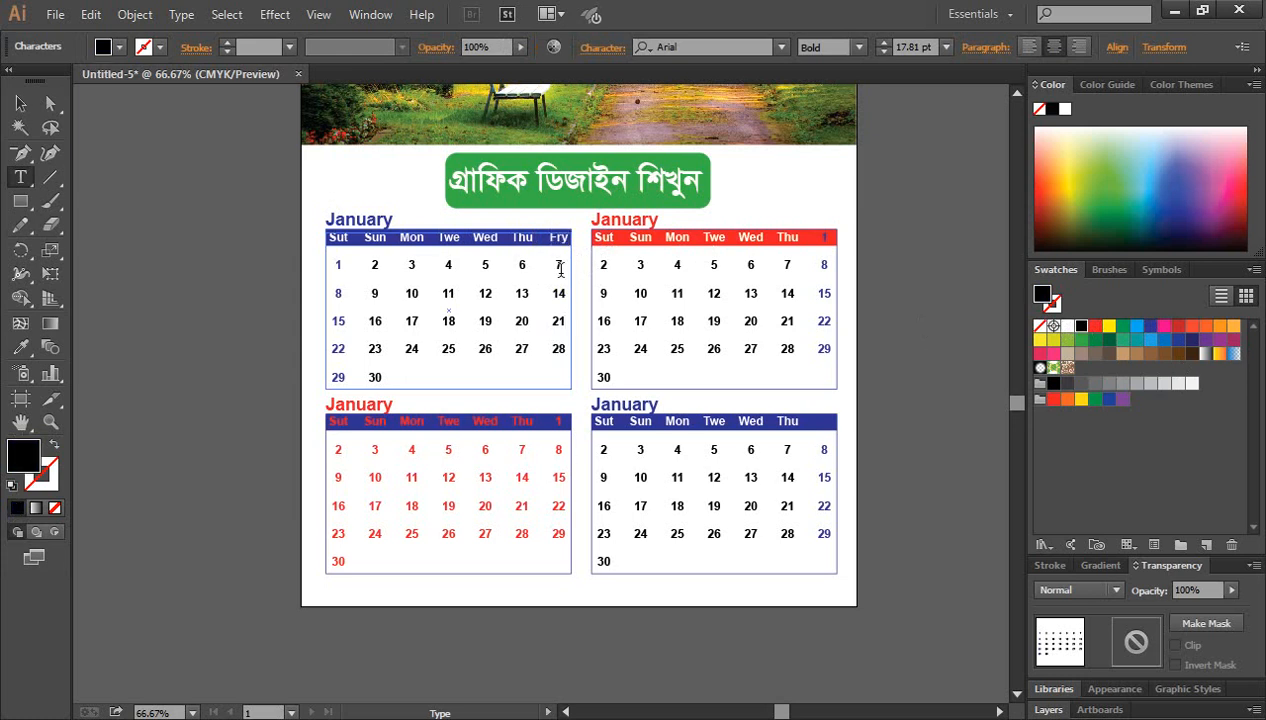
pyautogui.click(562, 321)
pyautogui.press('Escape')
pyautogui.click(778, 298)
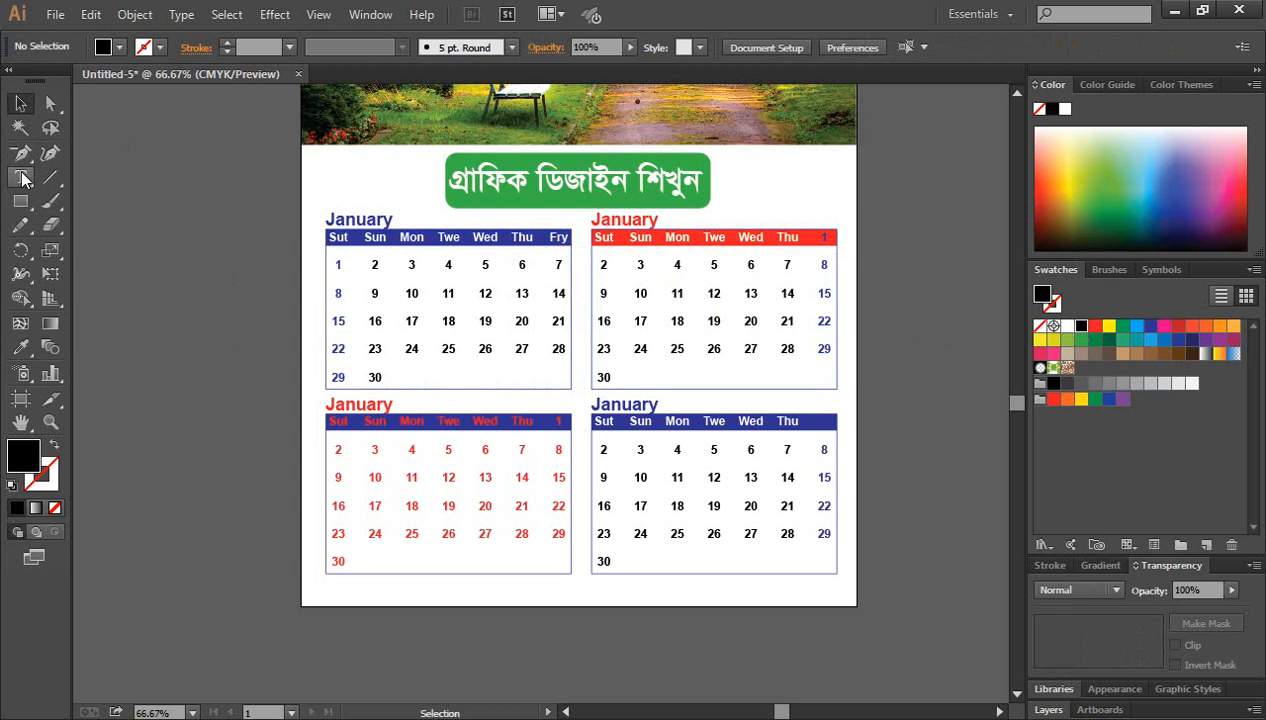
pyautogui.press('t')
pyautogui.doubleClick(823, 237)
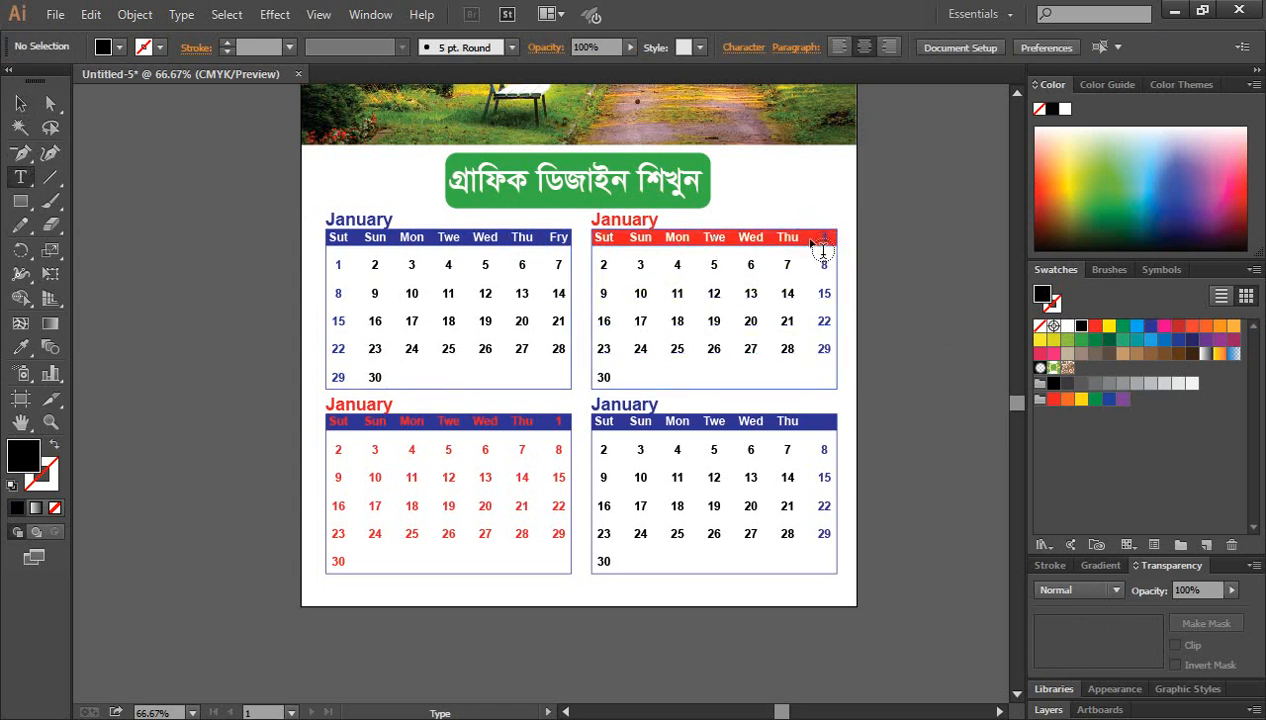
pyautogui.click(835, 246)
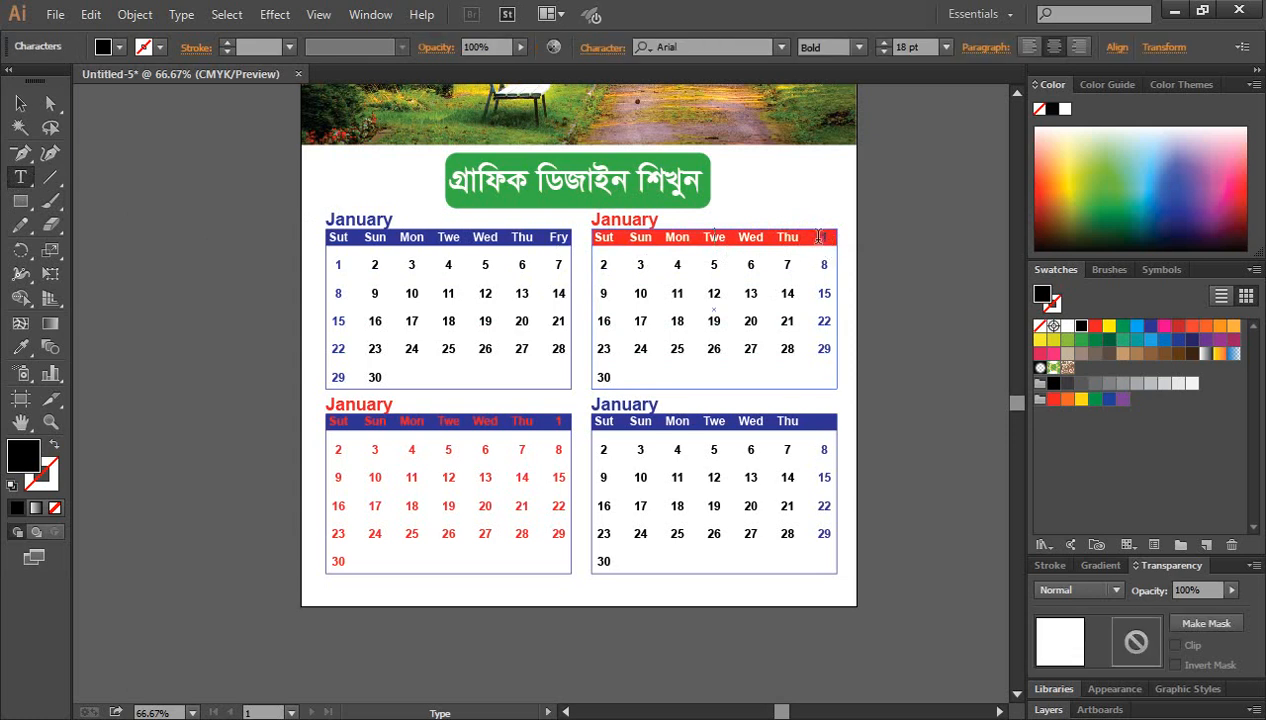
pyautogui.click(20, 103)
pyautogui.click(880, 335)
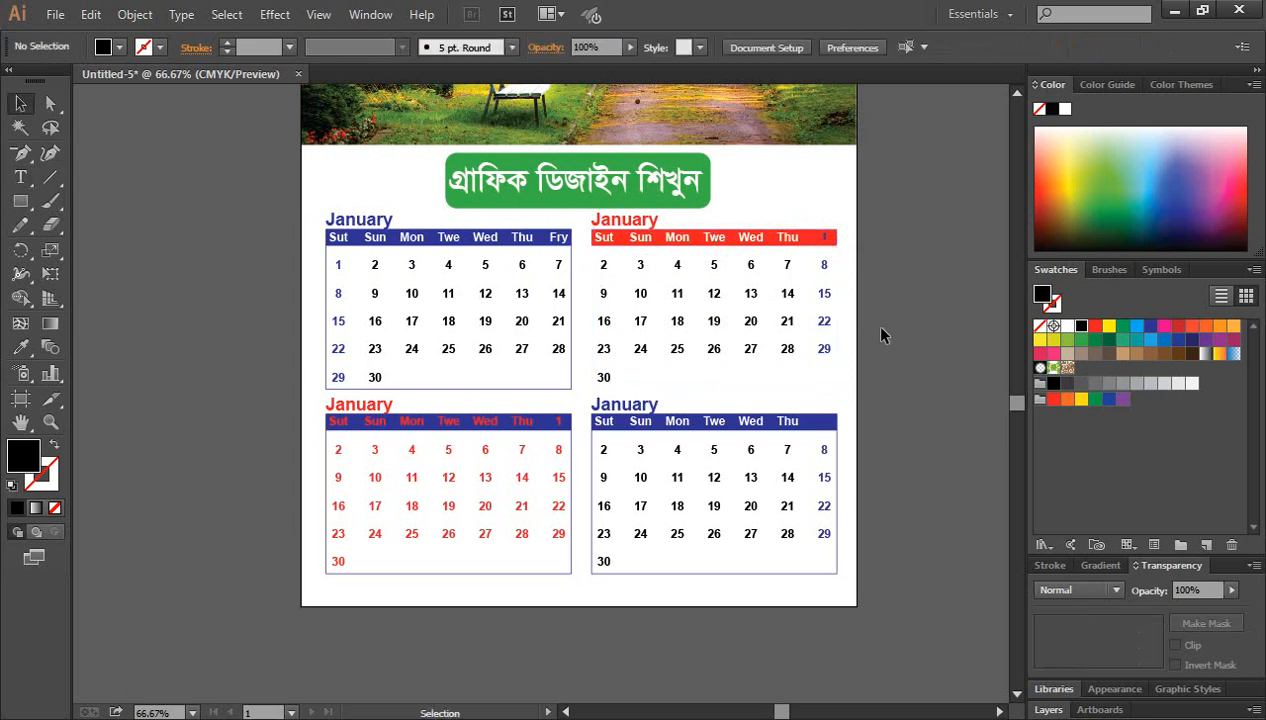
# Step: Shift the red-titled month block's dates so that 1 starts beneath the weekday headings, and add "Fry" as the last heading
pyautogui.click(20, 177)
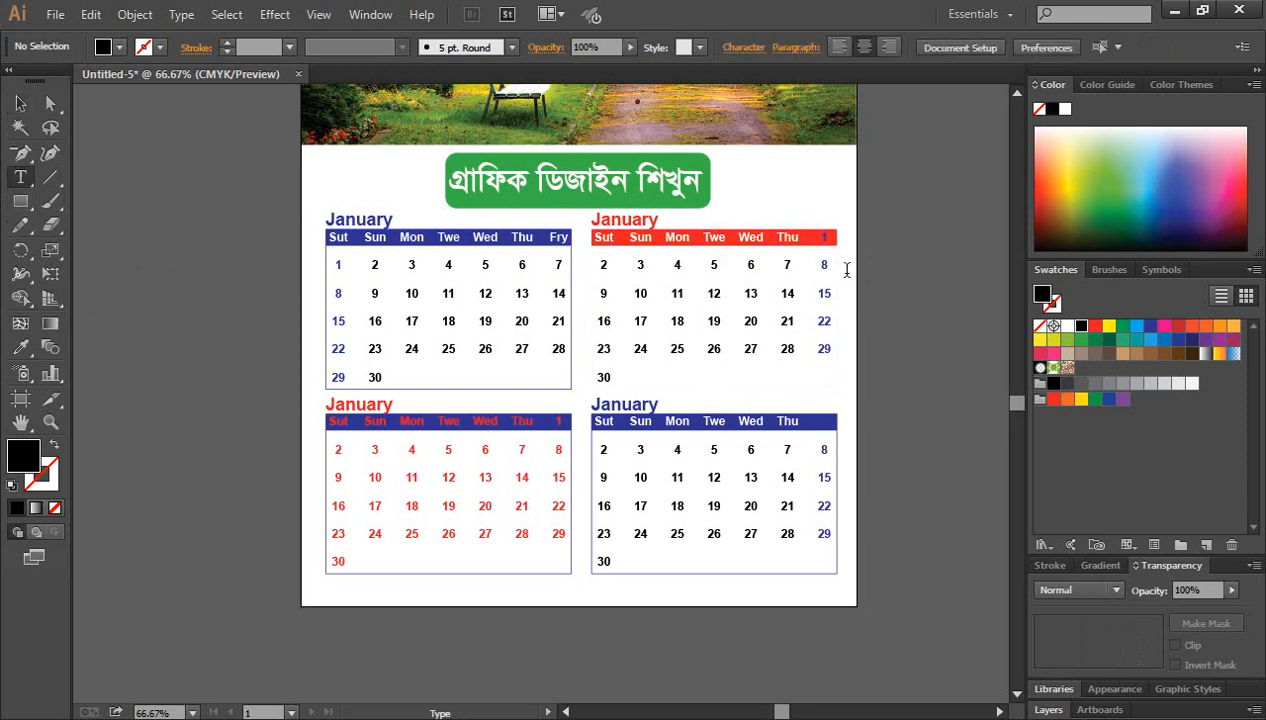
pyautogui.click(826, 238)
pyautogui.click(823, 238)
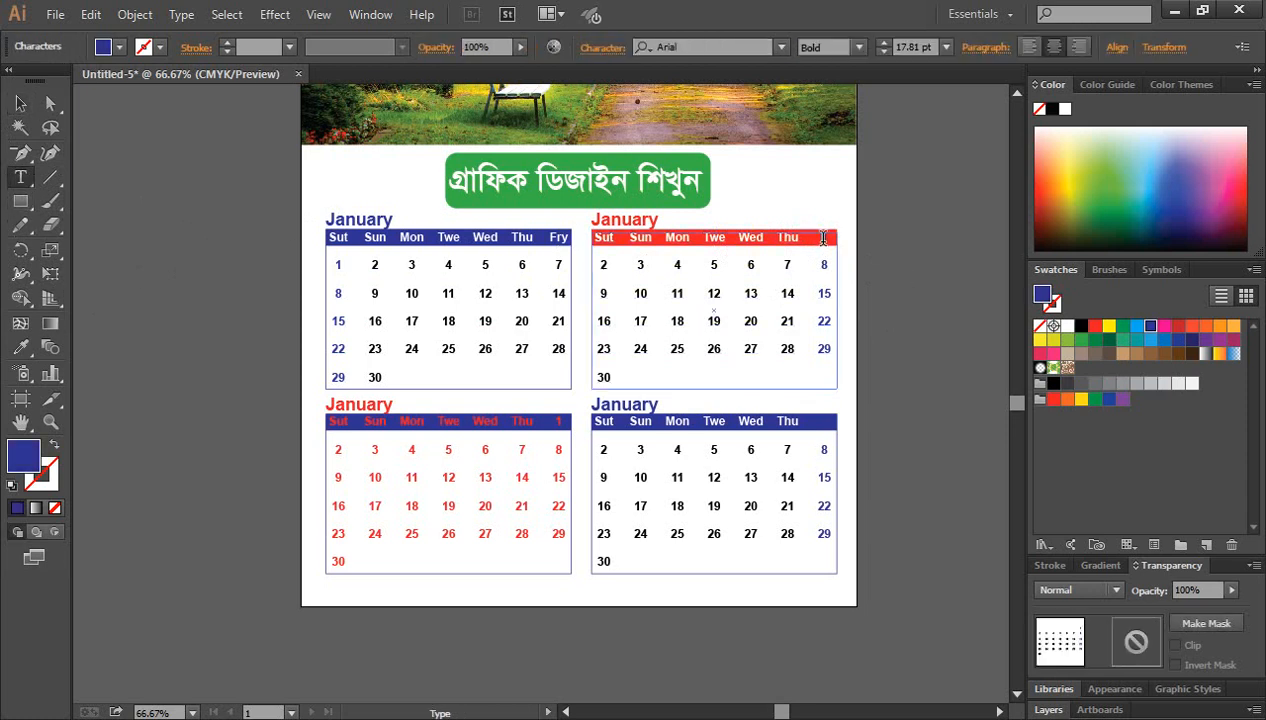
pyautogui.press('Tab')
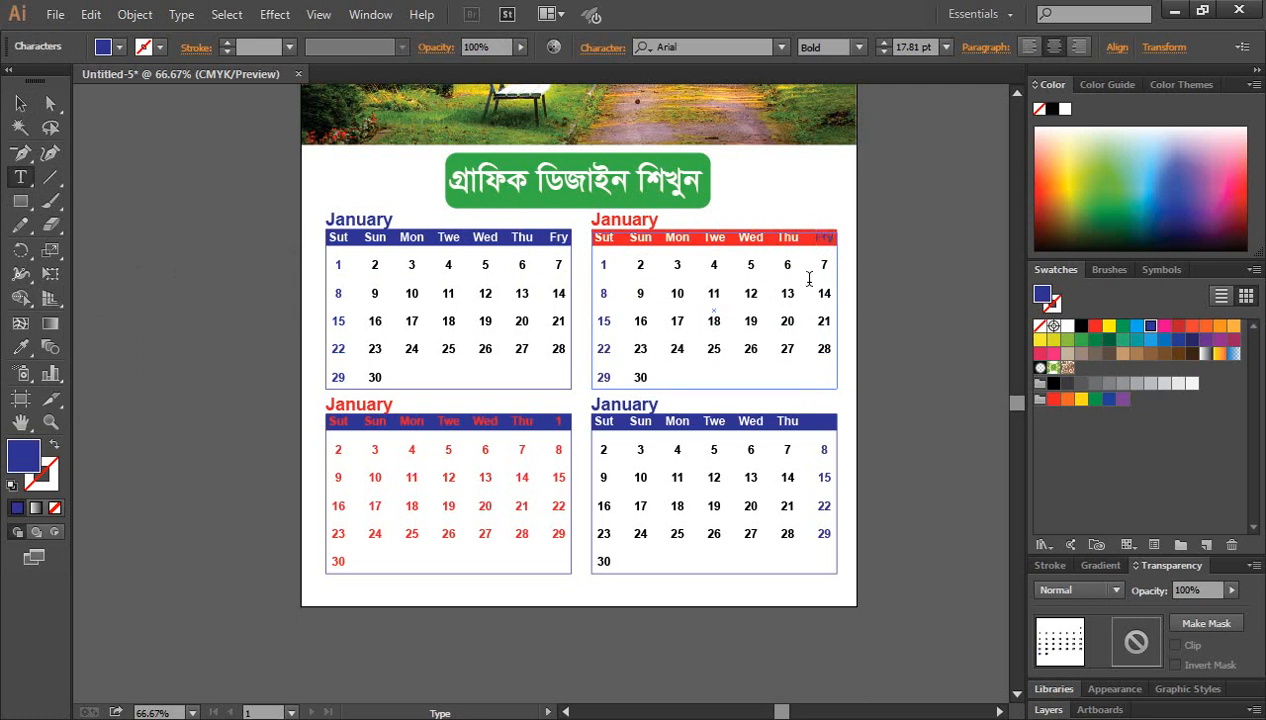
# Step: Recolor the "Fry" heading of the red-titled month block white and deselect the table
pyautogui.moveTo(812, 231); pyautogui.dragTo(846, 237)
pyautogui.click(1067, 326)
pyautogui.press('Escape')
pyautogui.click(25, 105)
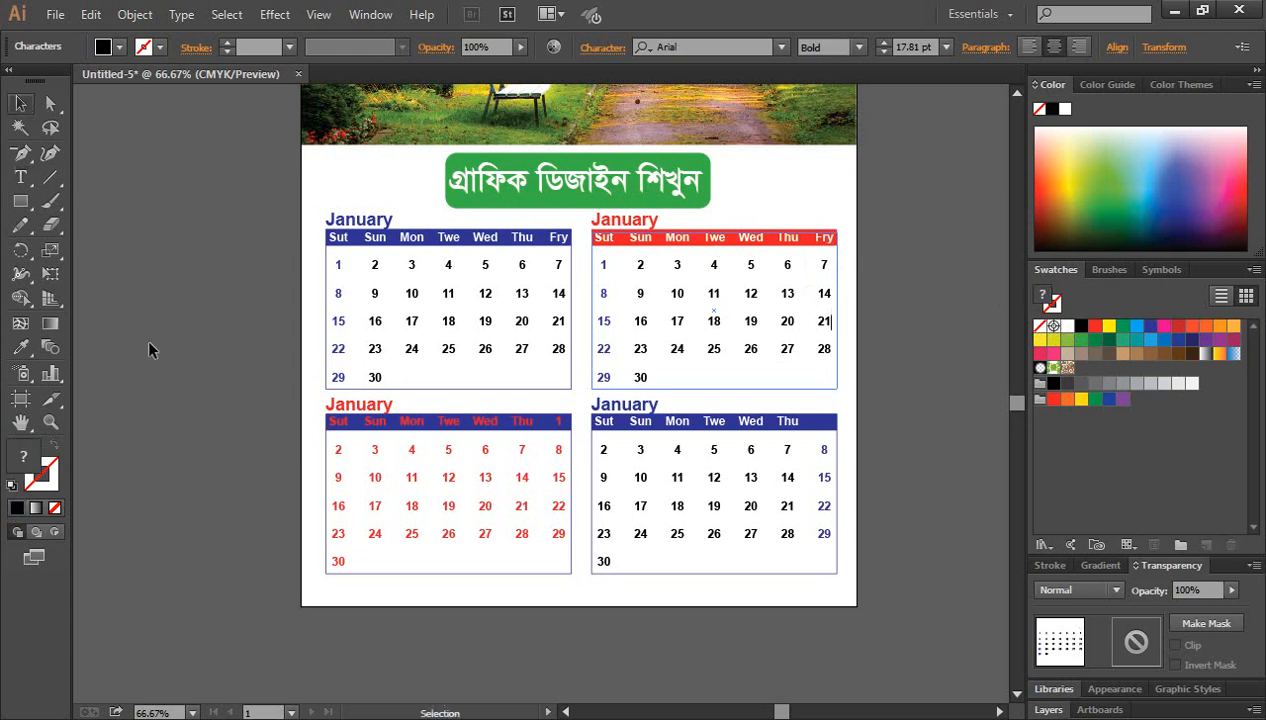
pyautogui.click(146, 337)
# Step: Delete the two lower month blocks and copy the upper blue and red blocks straight down in their place
pyautogui.moveTo(463, 465); pyautogui.dragTo(862, 596)
pyautogui.press('Delete')
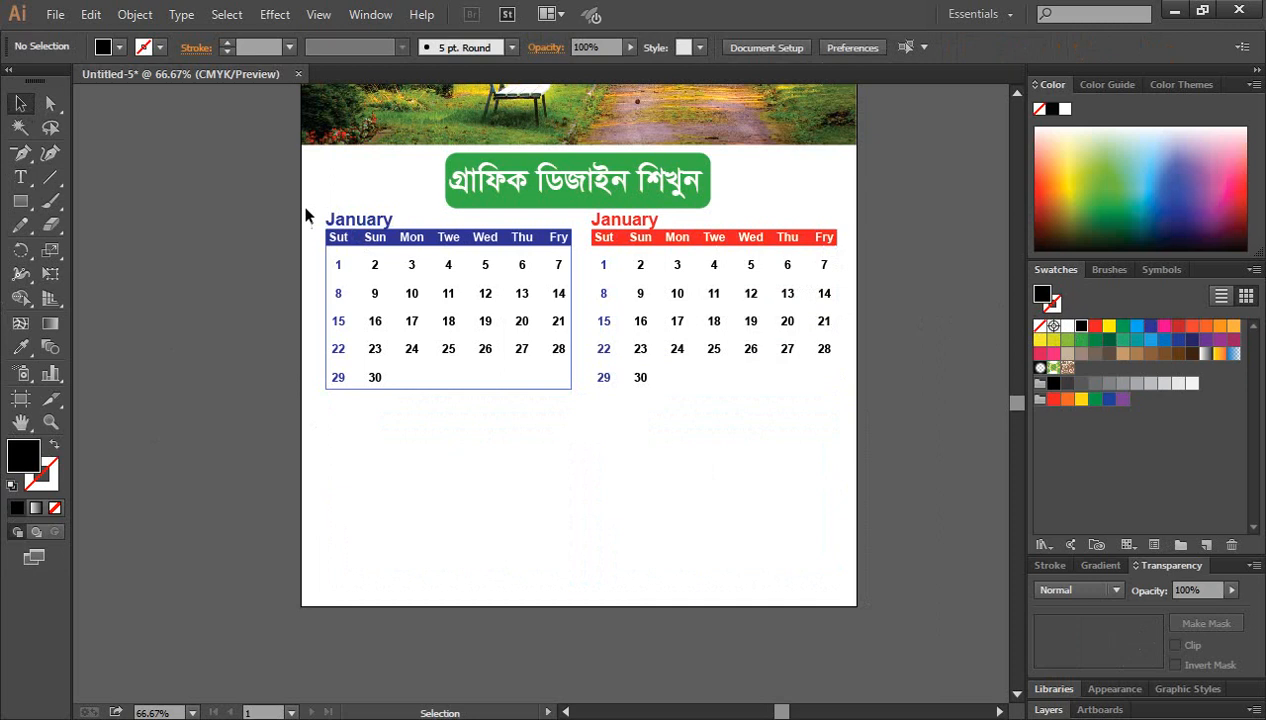
pyautogui.moveTo(310, 211); pyautogui.dragTo(857, 414)
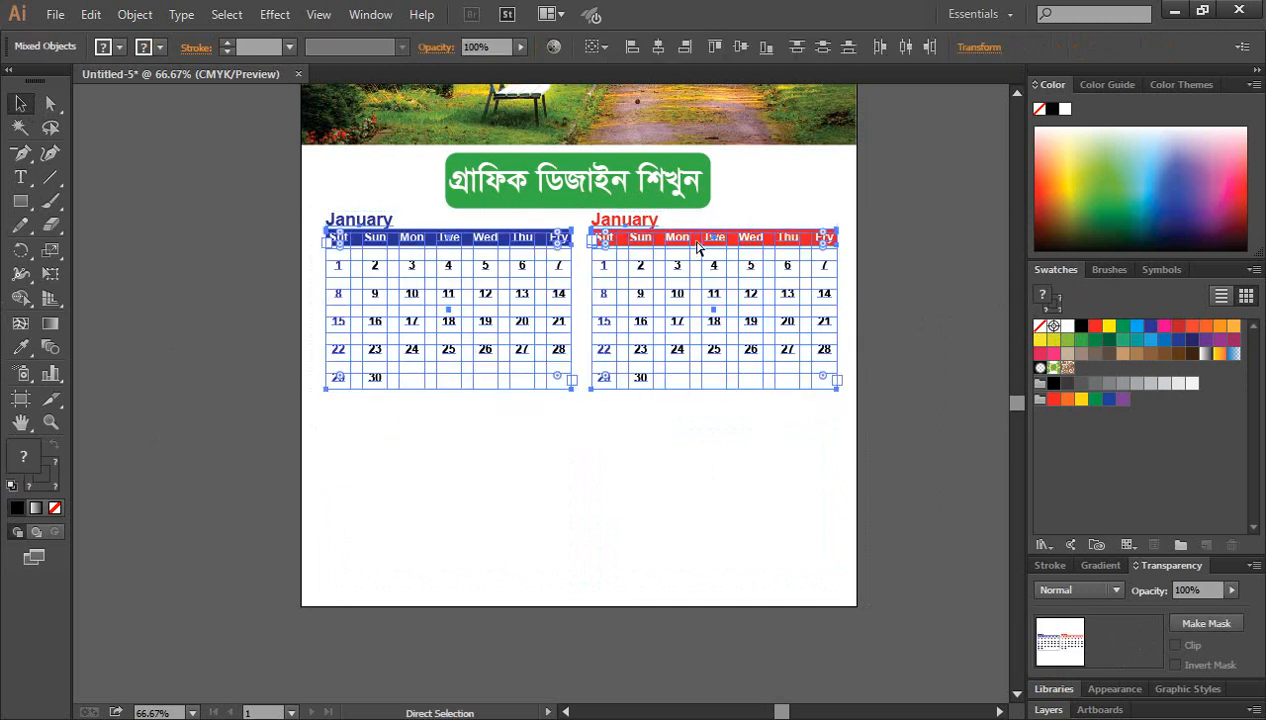
pyautogui.moveTo(697, 248); pyautogui.dragTo(702, 430)
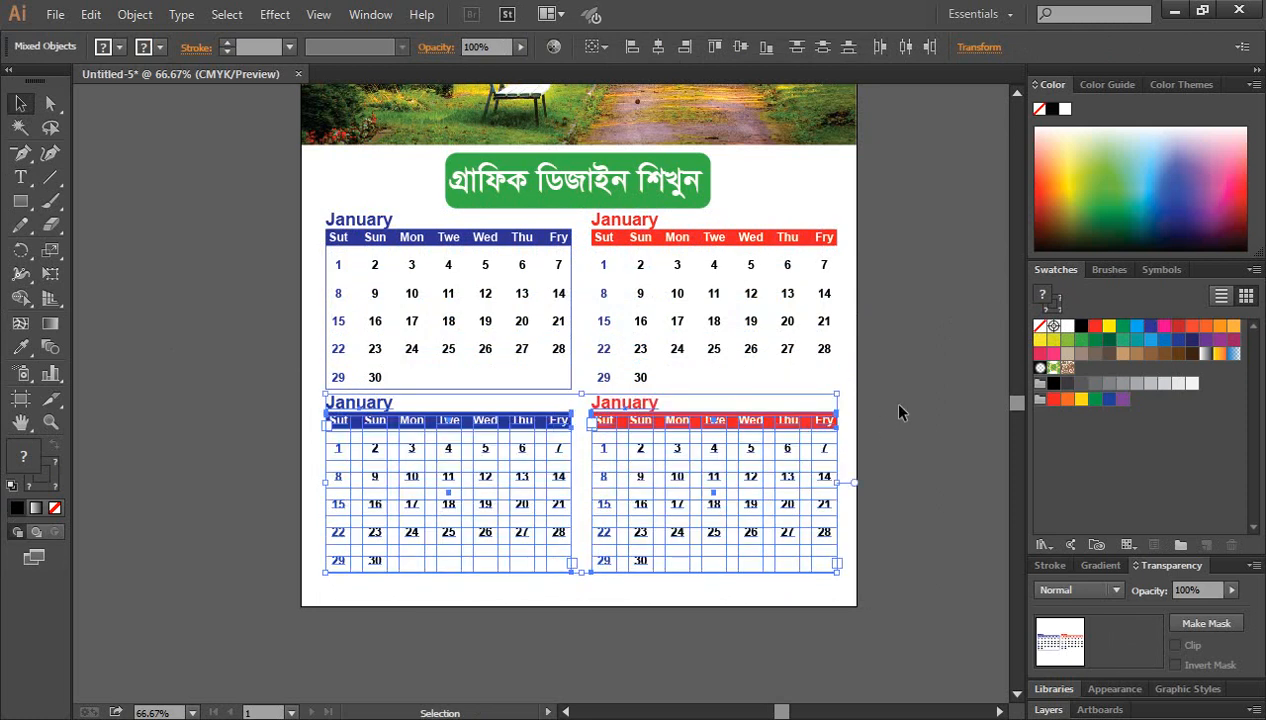
pyautogui.click(898, 412)
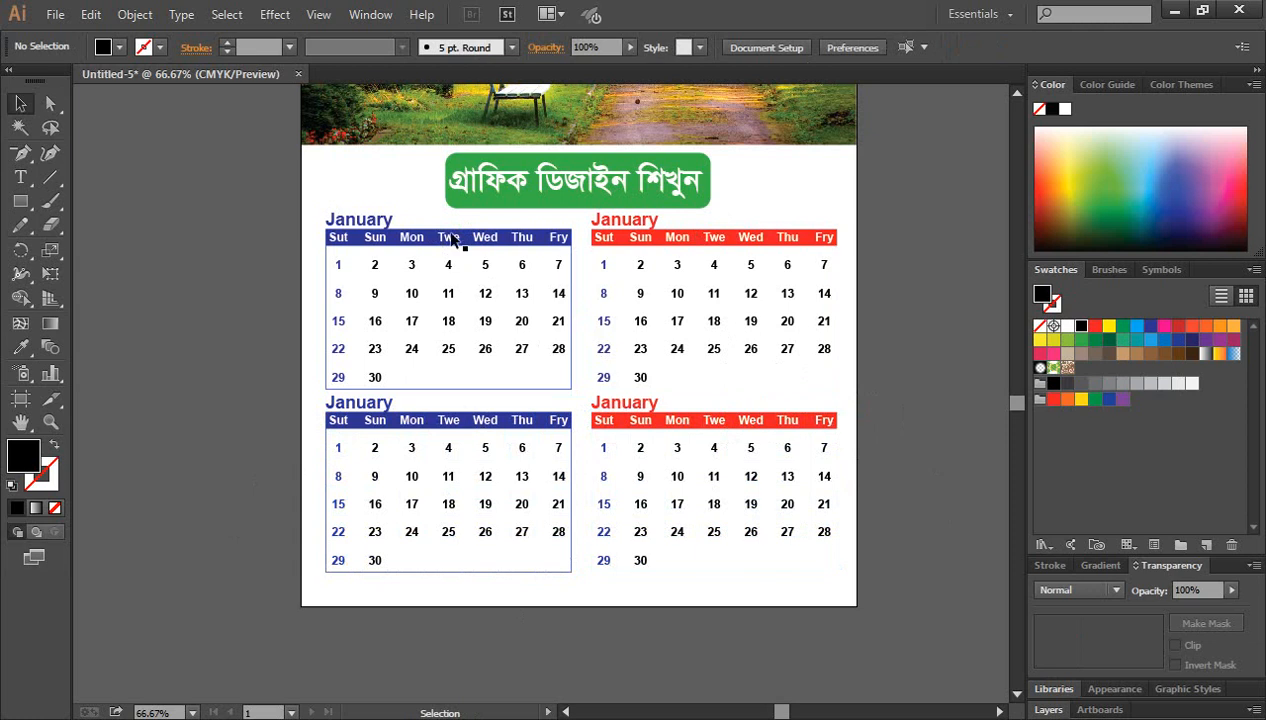
# Step: Nudge the January title of the upper-left month block slightly up, away from its weekday header bar
pyautogui.click(20, 103)
pyautogui.click(368, 227)
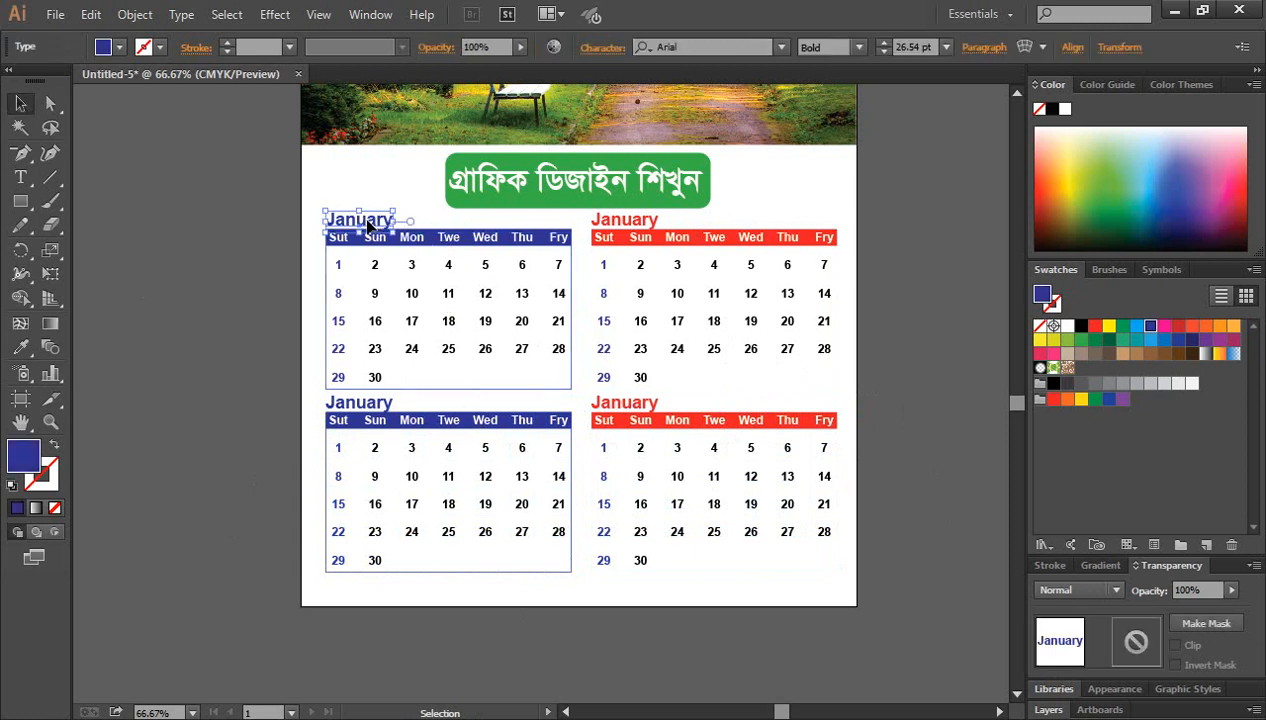
pyautogui.press('Up')
pyautogui.press('Up')
pyautogui.press('Up')
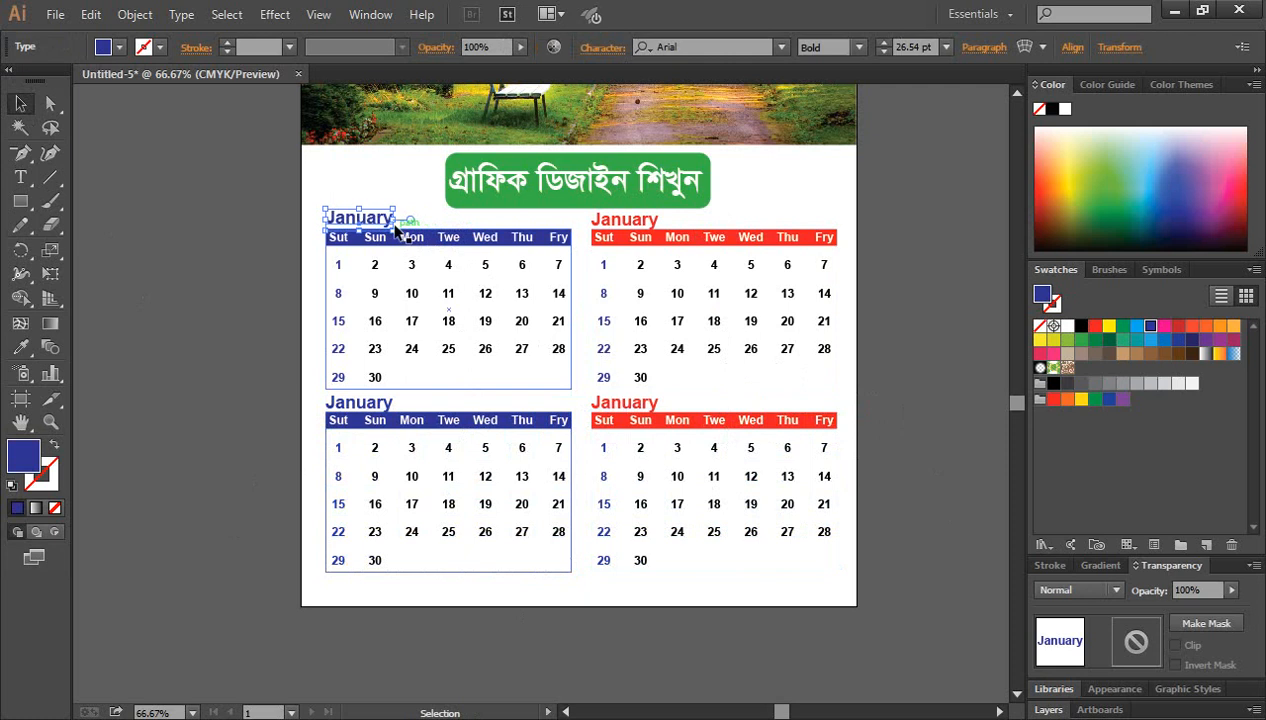
# Step: Nudge the January title of the upper red month block slightly up, away from its weekday header bar
pyautogui.click(620, 226)
pyautogui.press('Up')
pyautogui.press('Up')
pyautogui.press('Up')
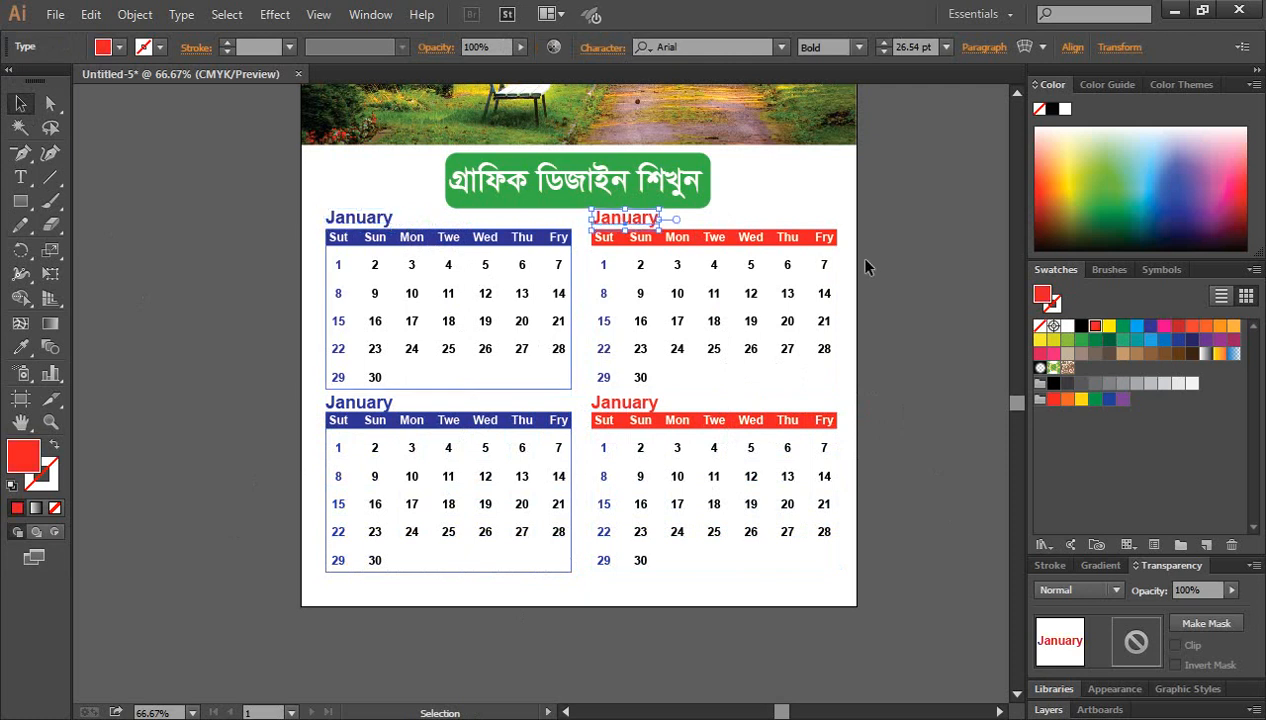
pyautogui.click(840, 300)
# Step: Nudge the January titles of the lower blue and lower red month blocks slightly up and deselect them
pyautogui.click(388, 410)
pyautogui.press('Up')
pyautogui.press('Up')
pyautogui.press('Up')
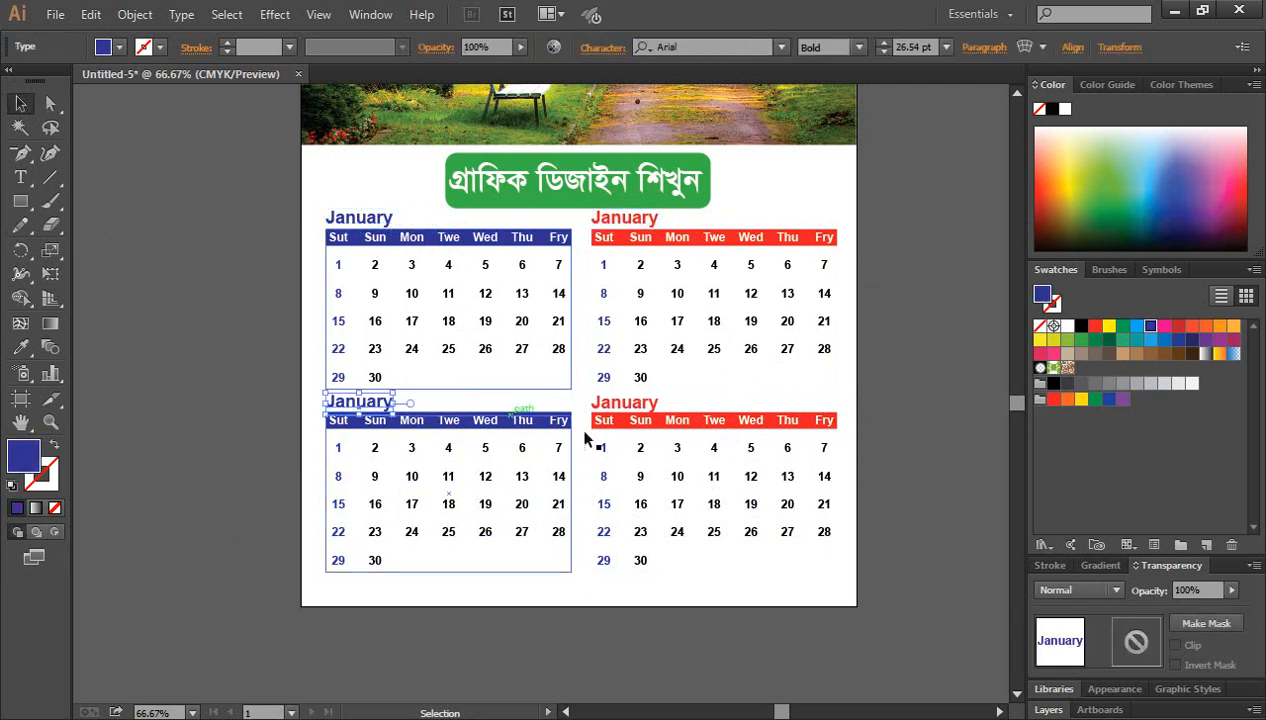
pyautogui.click(945, 410)
pyautogui.click(636, 405)
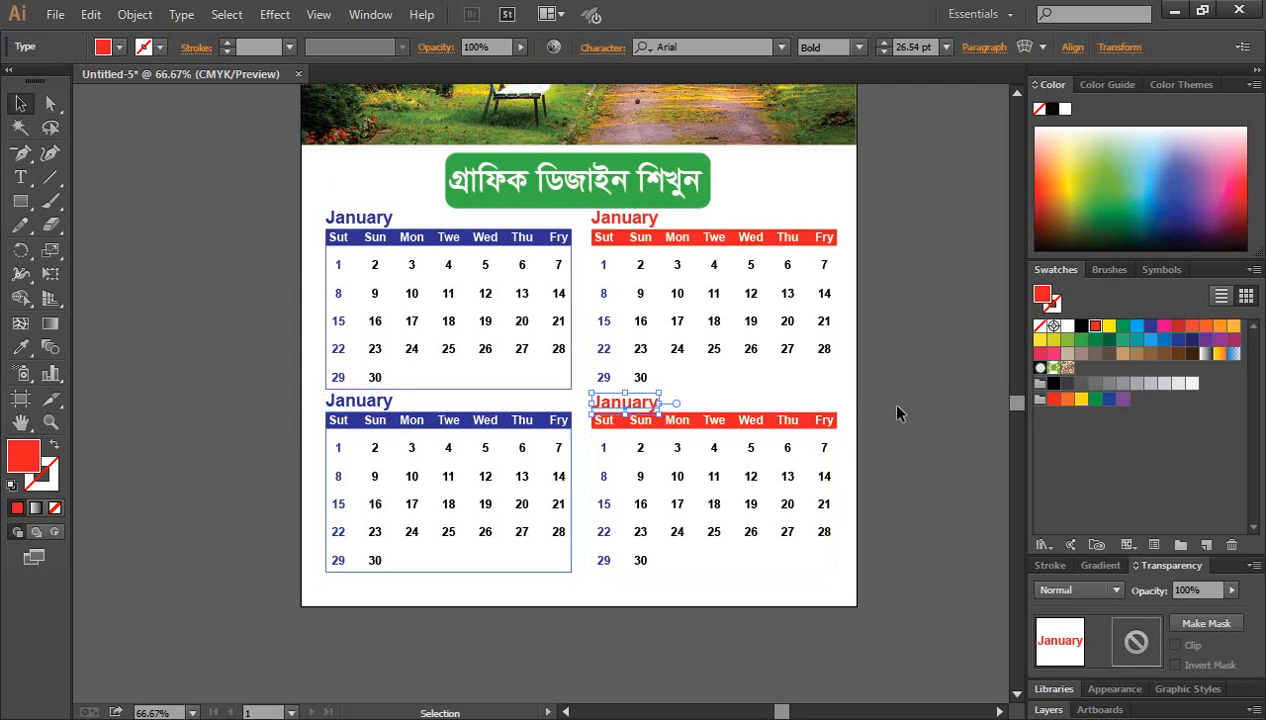
pyautogui.press('Up')
pyautogui.press('Up')
pyautogui.press('Up')
pyautogui.click(896, 394)
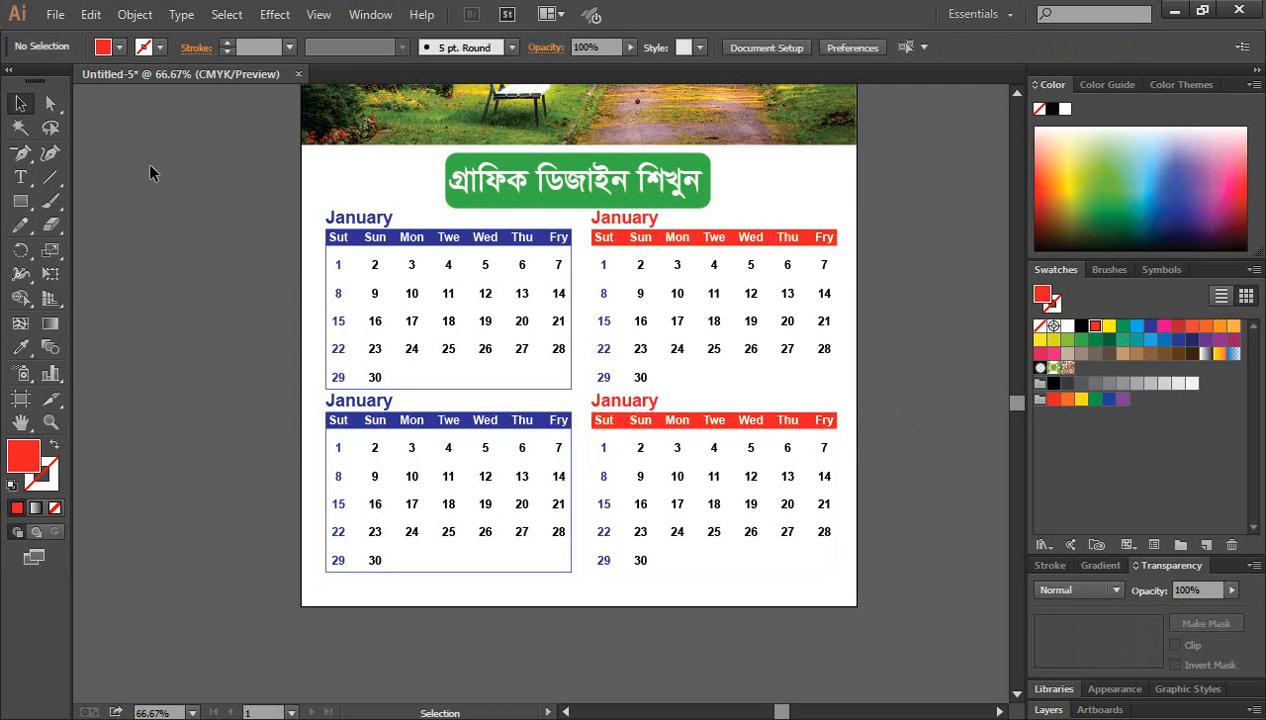
# Step: Frame the upper red month block with an unfilled red-stroked rectangle and copy the frame down onto the lower red block
pyautogui.click(20, 201)
pyautogui.moveTo(837, 388)
pyautogui.mouseDown()
pyautogui.moveTo(588, 229)
pyautogui.moveTo(746, 362)
pyautogui.moveTo(808, 382)
pyautogui.moveTo(839, 372)
pyautogui.moveTo(837, 389)
pyautogui.mouseUp()
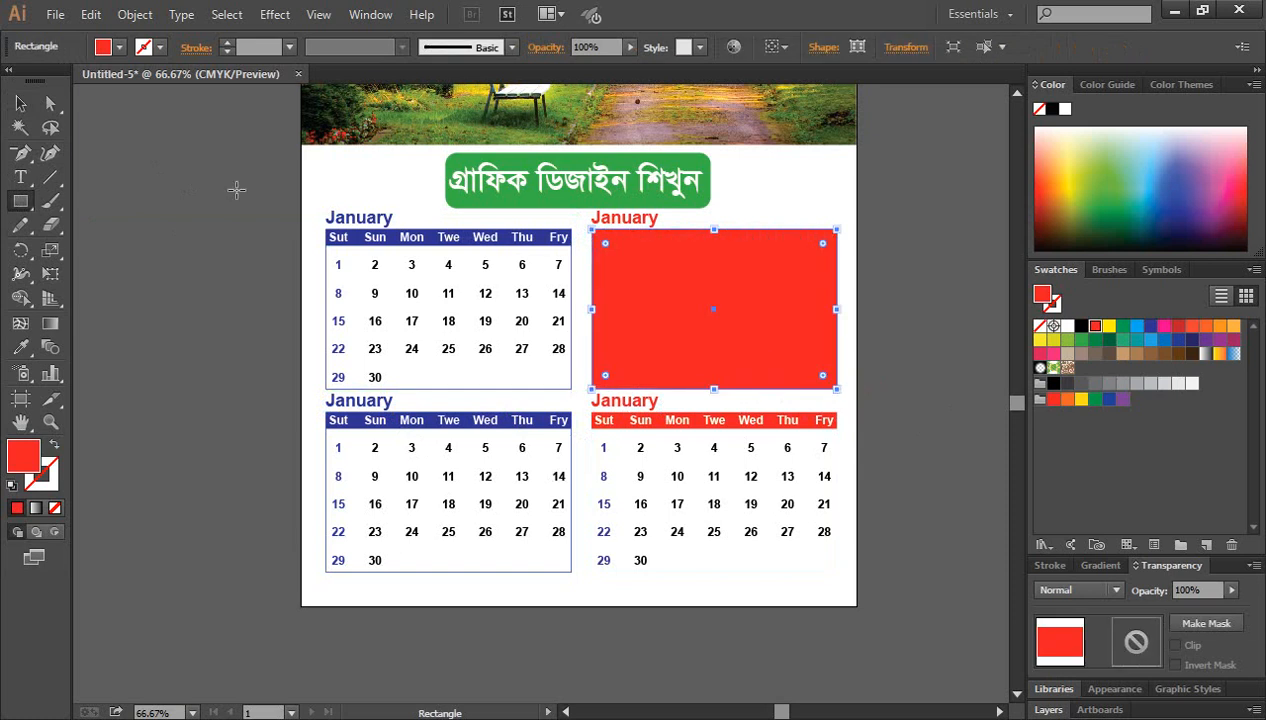
pyautogui.click(20, 104)
pyautogui.click(54, 444)
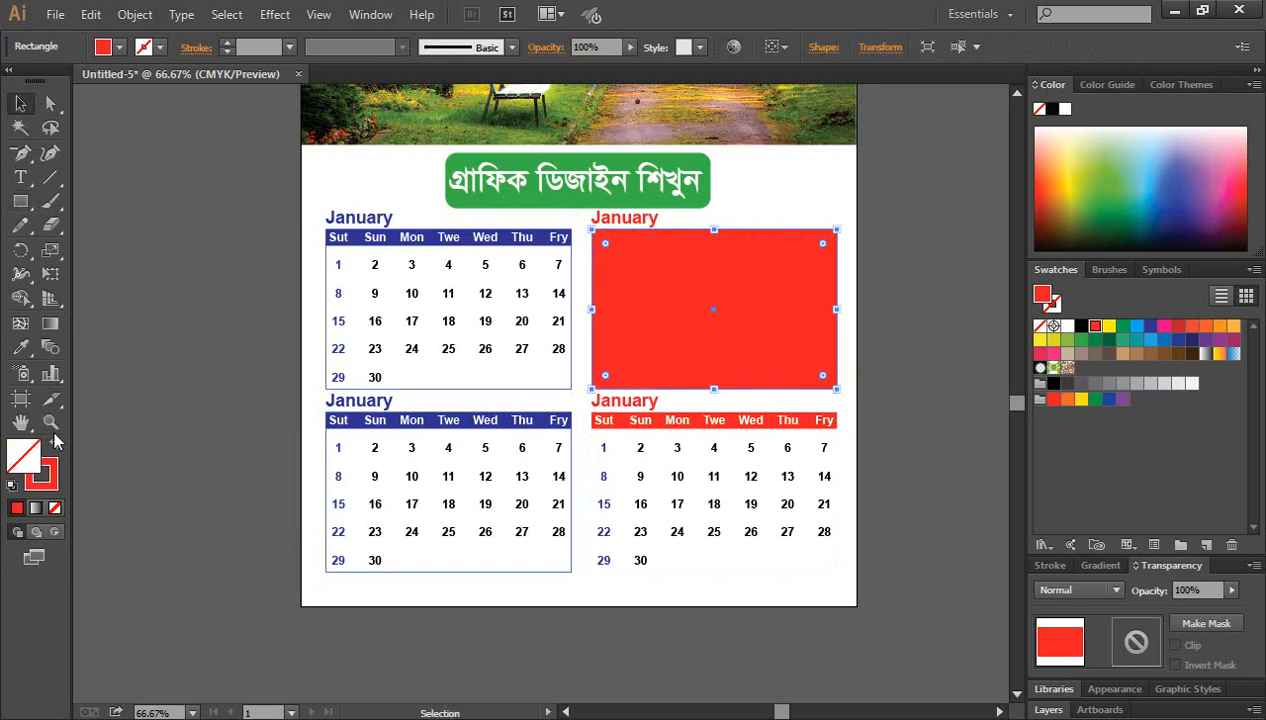
pyautogui.click(147, 296)
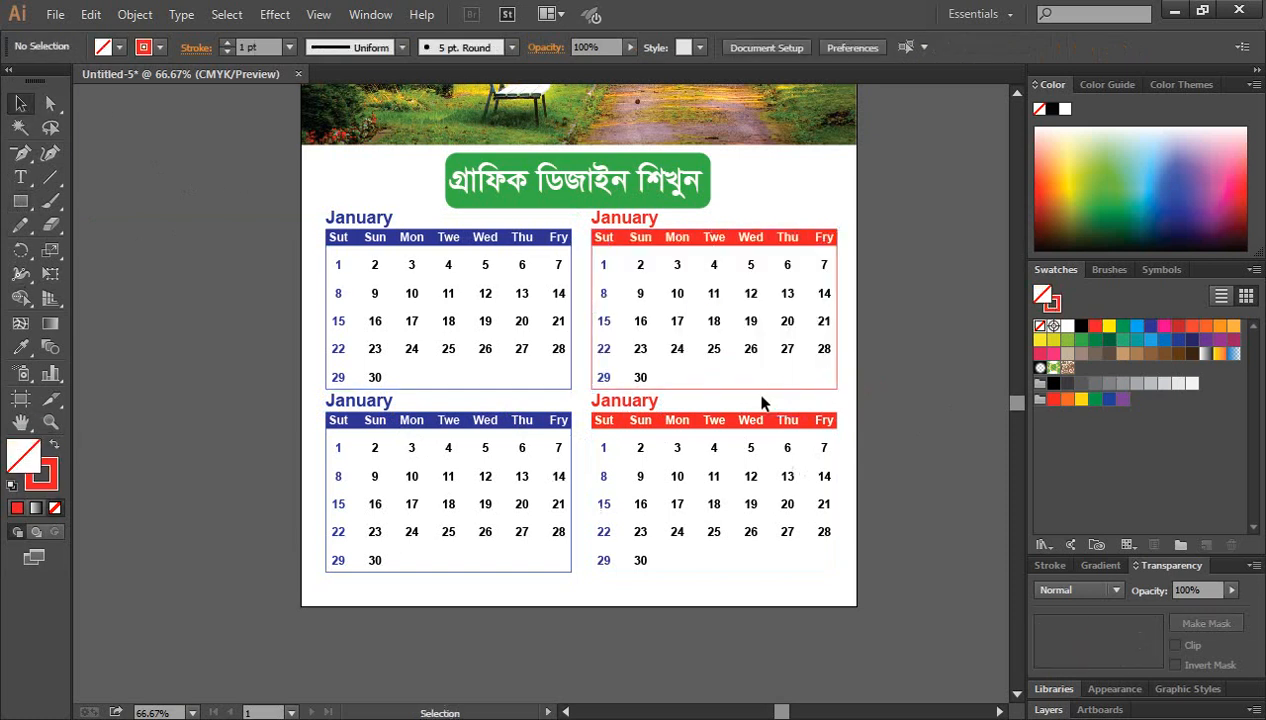
pyautogui.moveTo(755, 394); pyautogui.dragTo(763, 596)
pyautogui.click(901, 532)
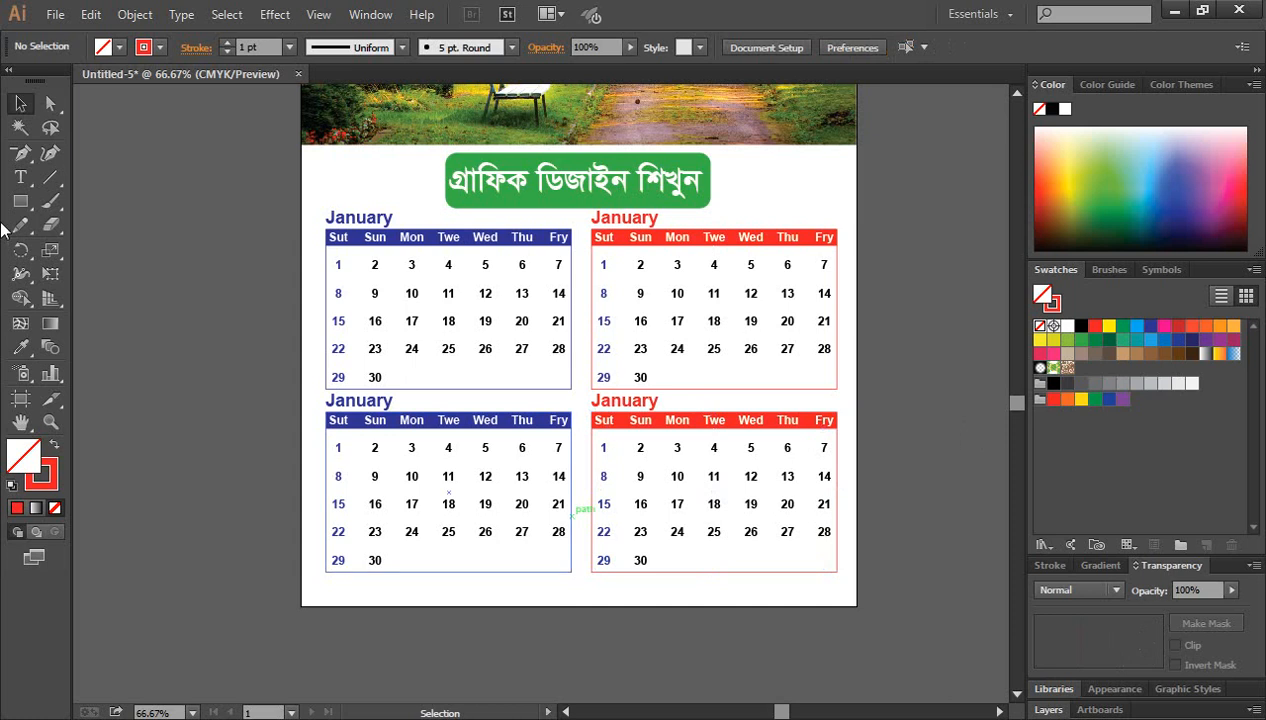
# Step: Change the title of the upper red month block to "February"
pyautogui.click(20, 177)
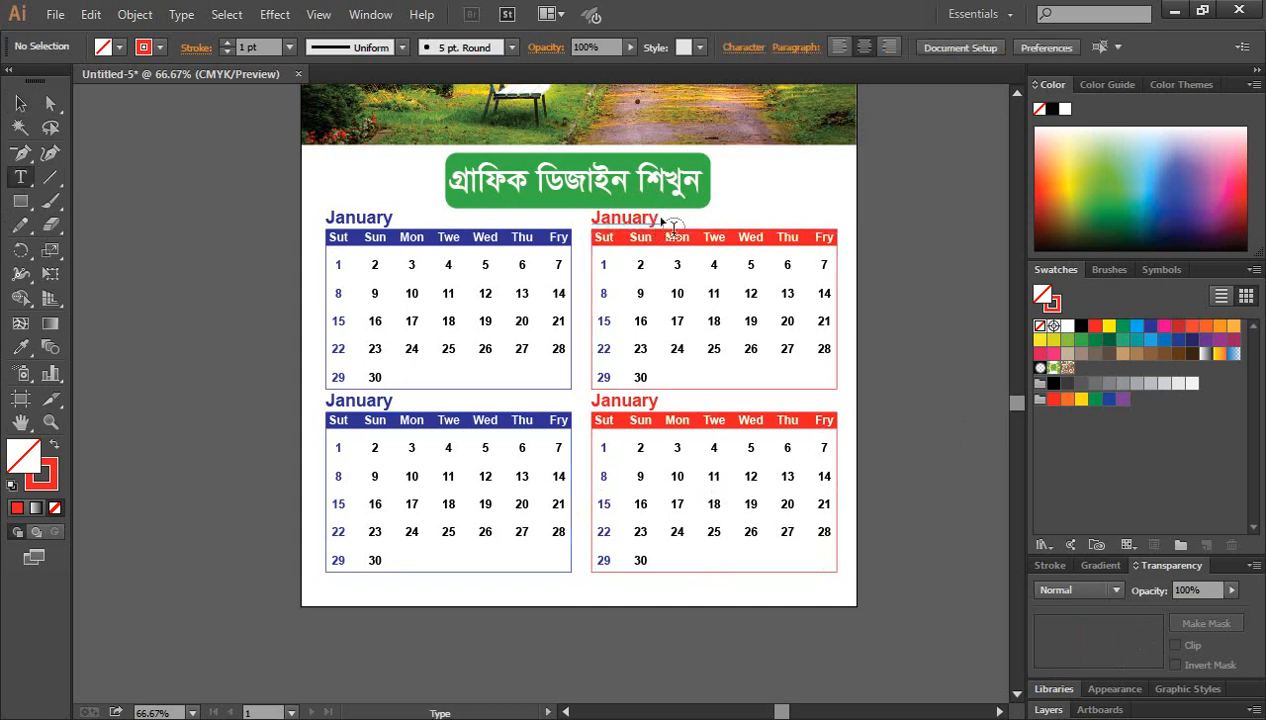
pyautogui.moveTo(651, 213); pyautogui.dragTo(587, 214)
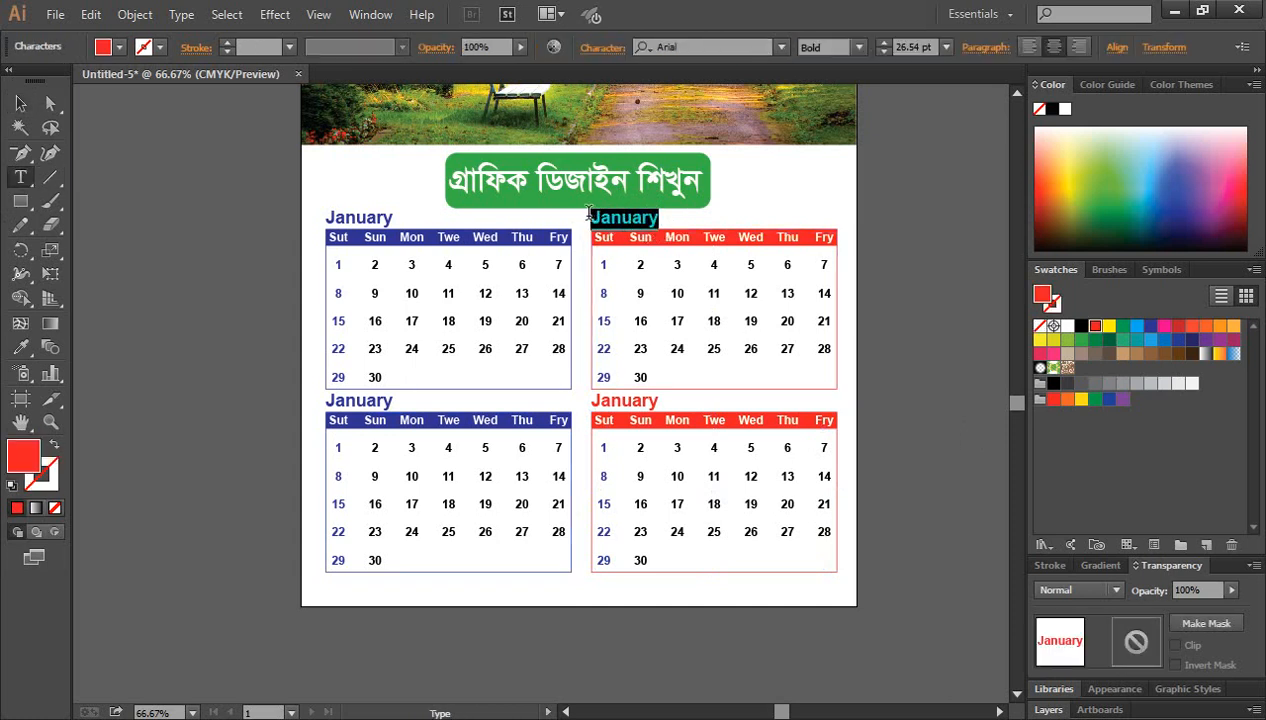
pyautogui.write('Feb')
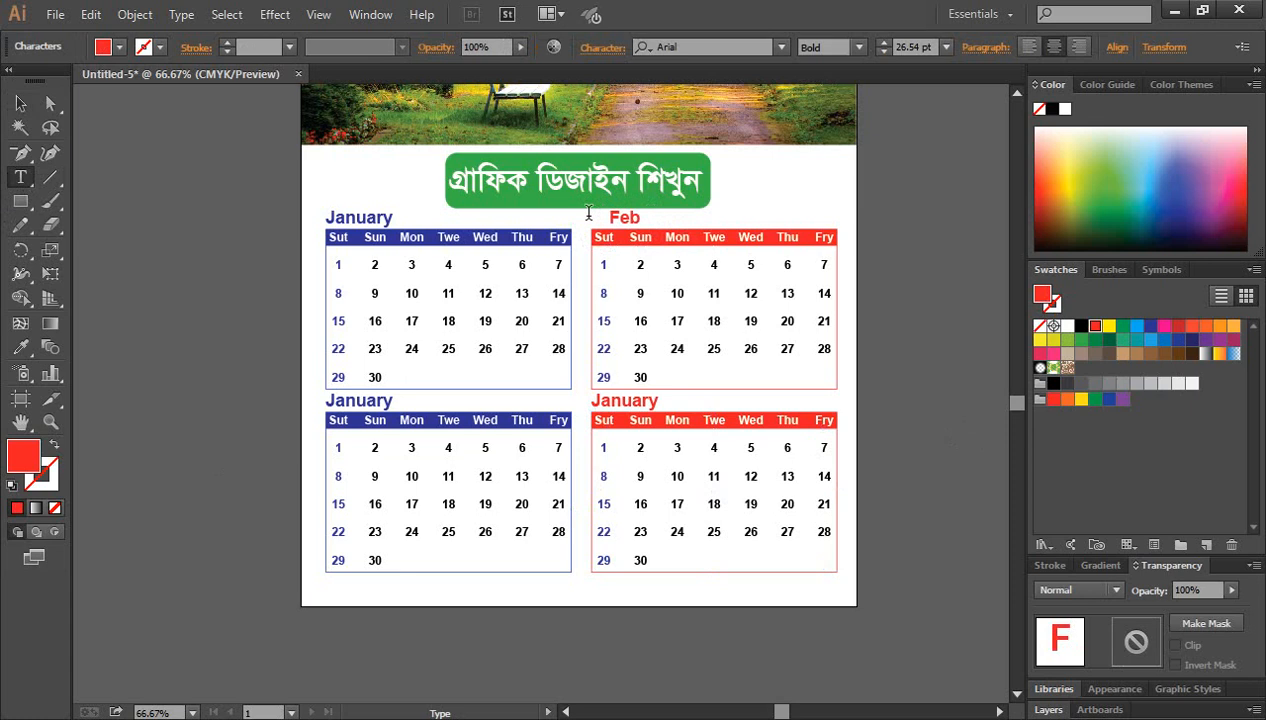
pyautogui.write('ruary')
pyautogui.click(21, 112)
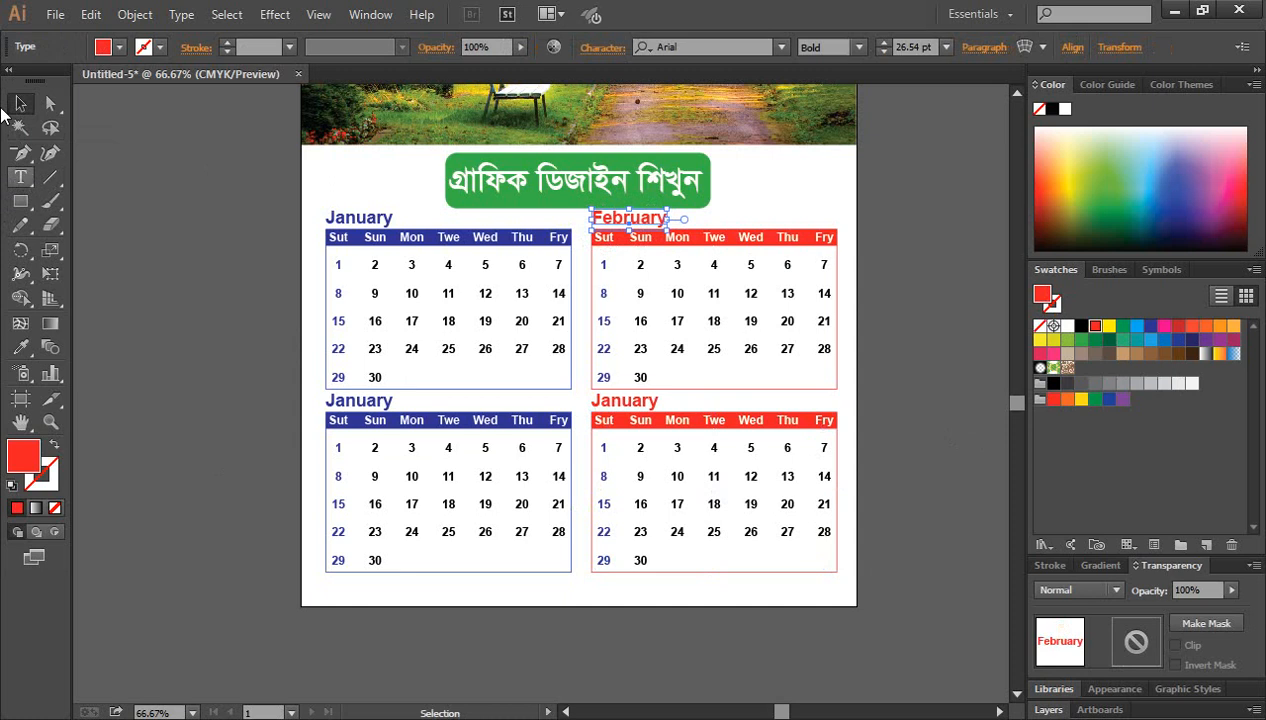
# Step: Change the title of the lower blue month block to "March" and align it with the left edge of its header bar
pyautogui.click(20, 176)
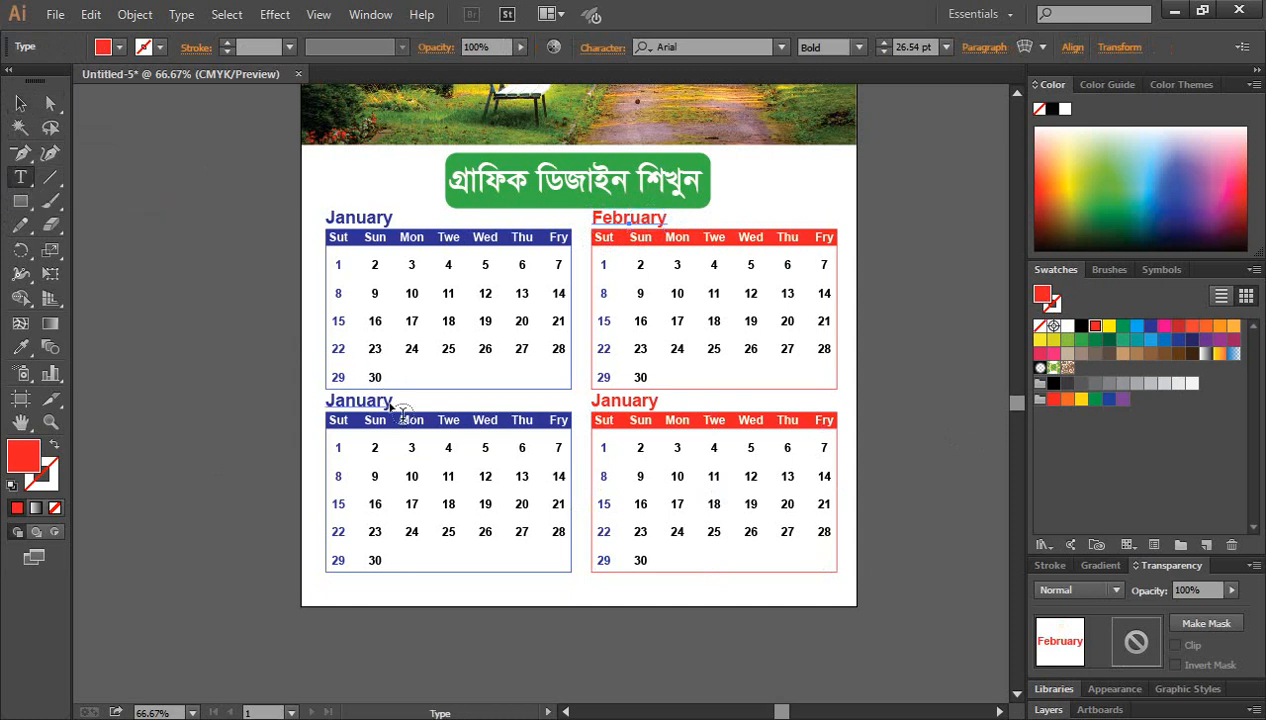
pyautogui.moveTo(393, 399); pyautogui.dragTo(315, 397)
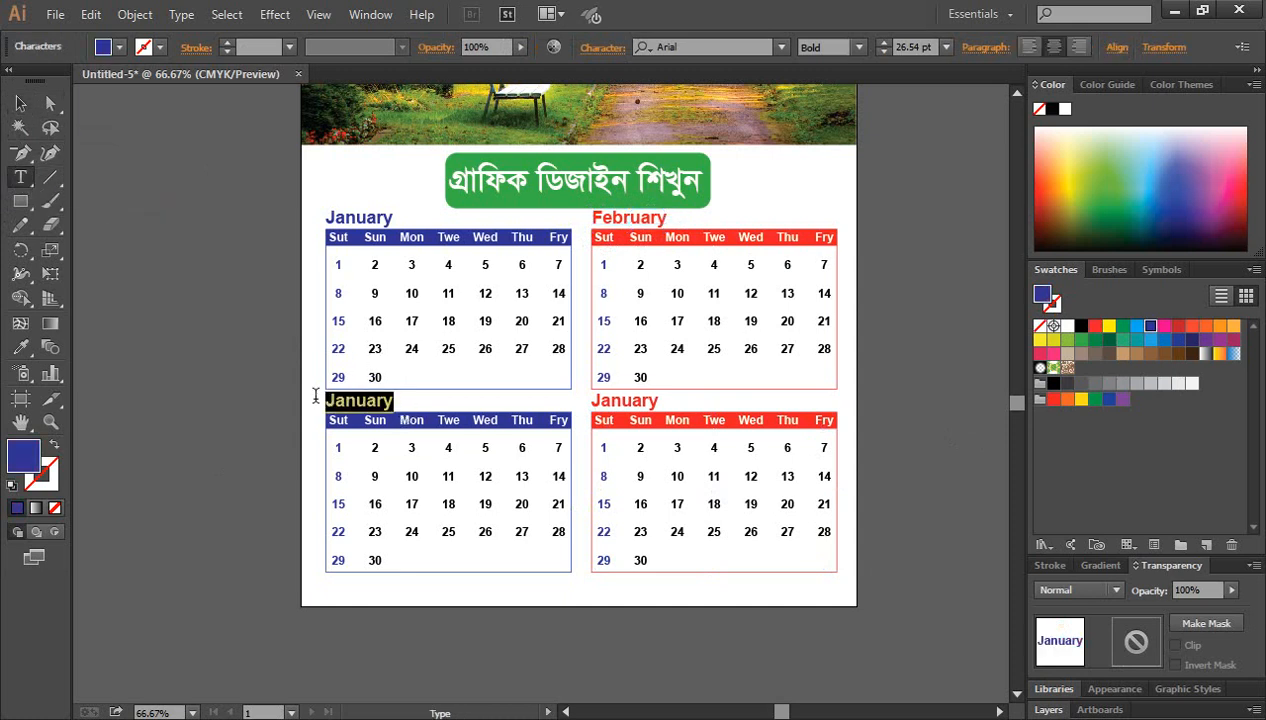
pyautogui.write('March')
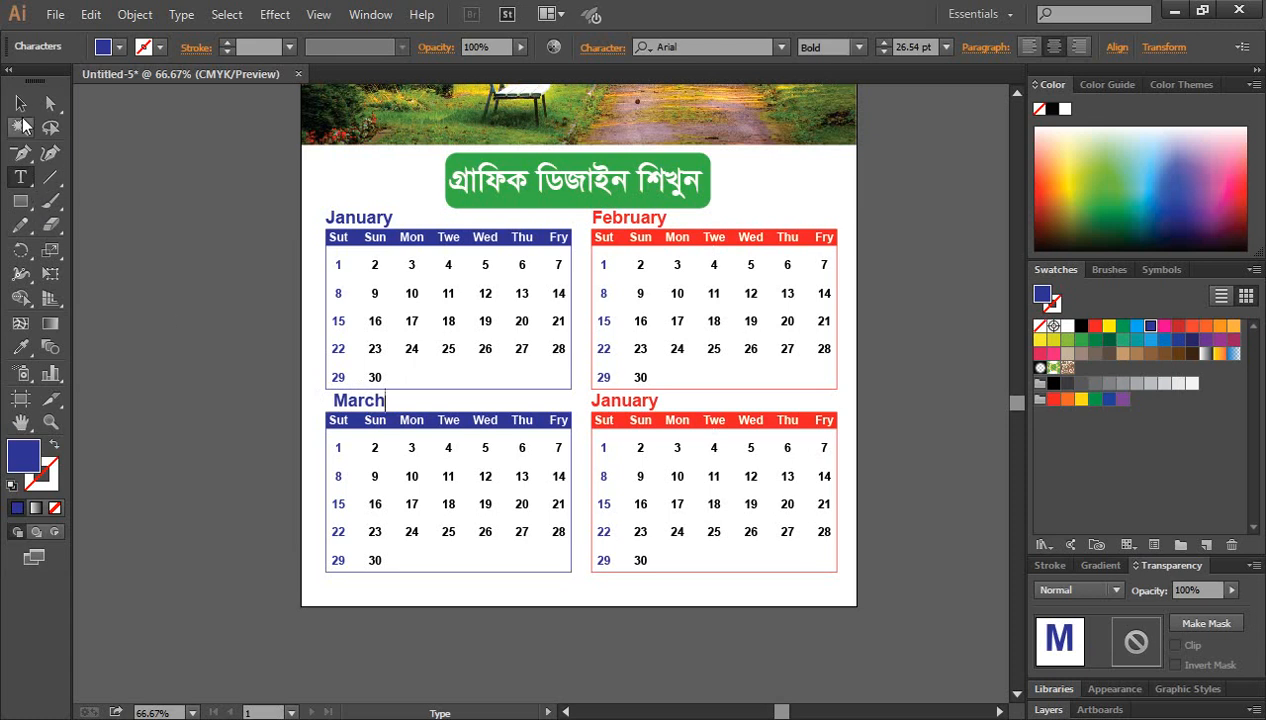
pyautogui.press('Escape')
pyautogui.click(22, 180)
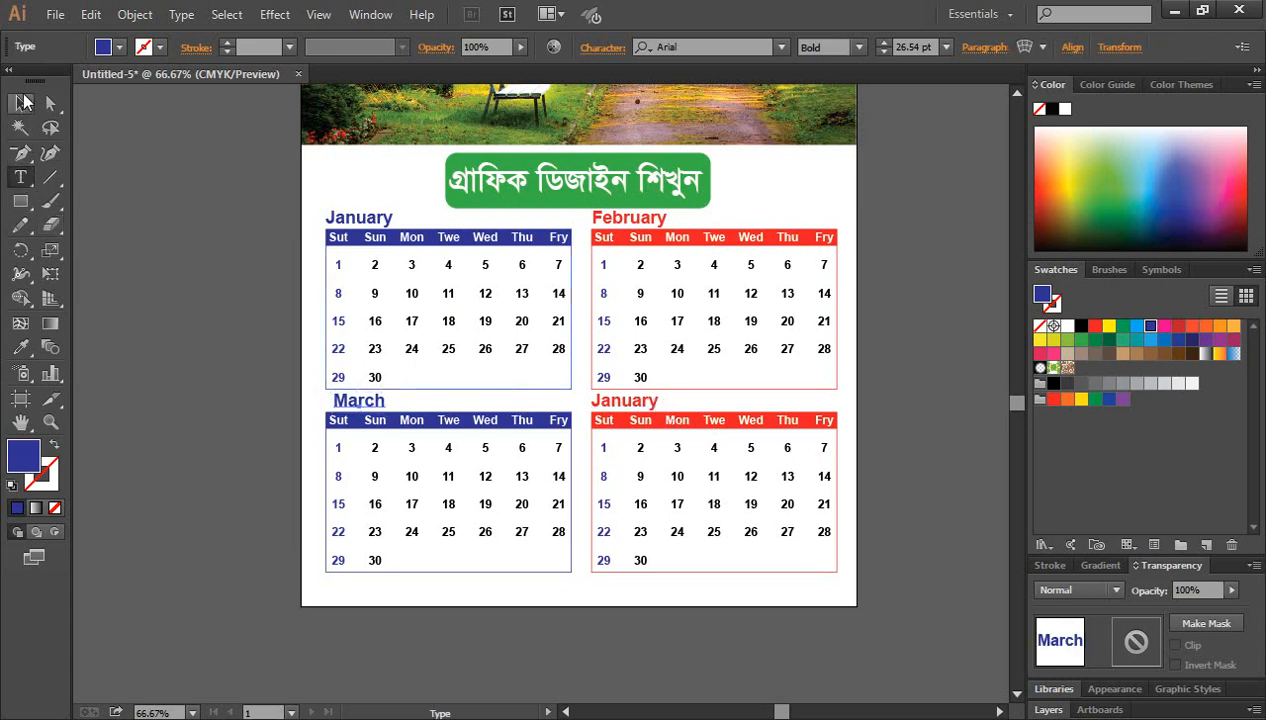
pyautogui.press('v')
pyautogui.keyDown('ctrl'); pyautogui.click(551, 408); pyautogui.keyUp('ctrl')
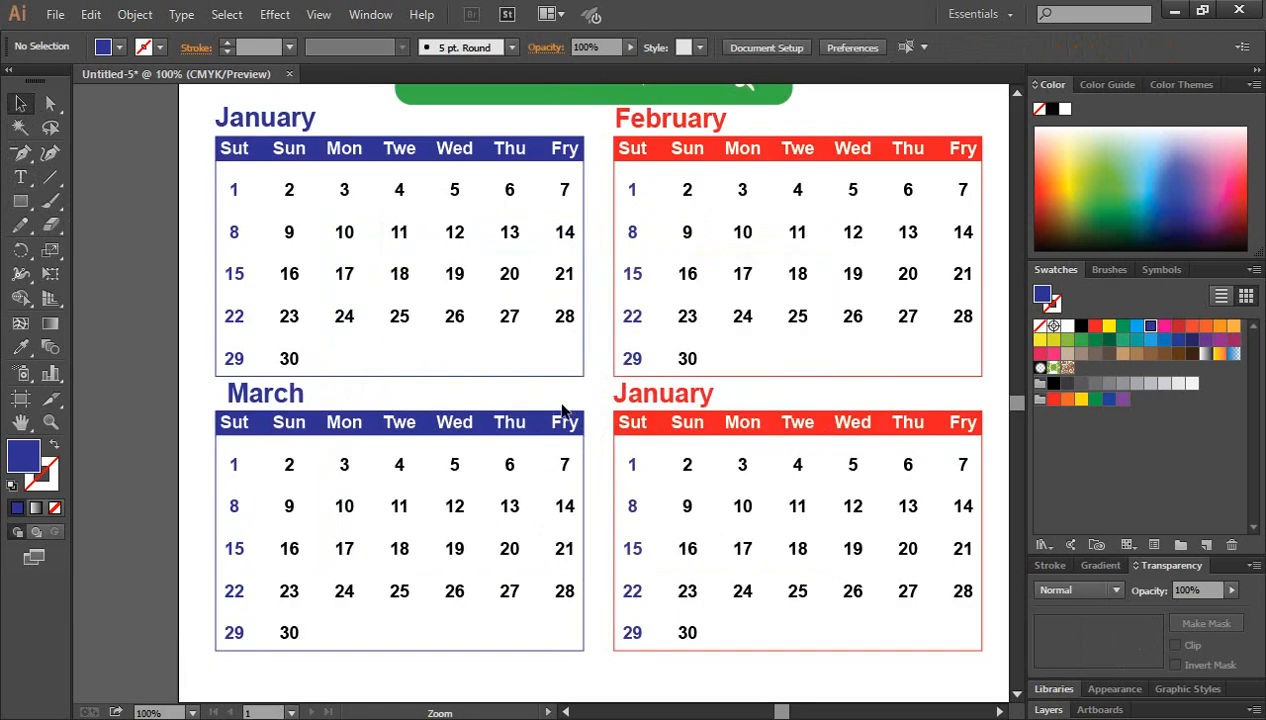
pyautogui.click(255, 400)
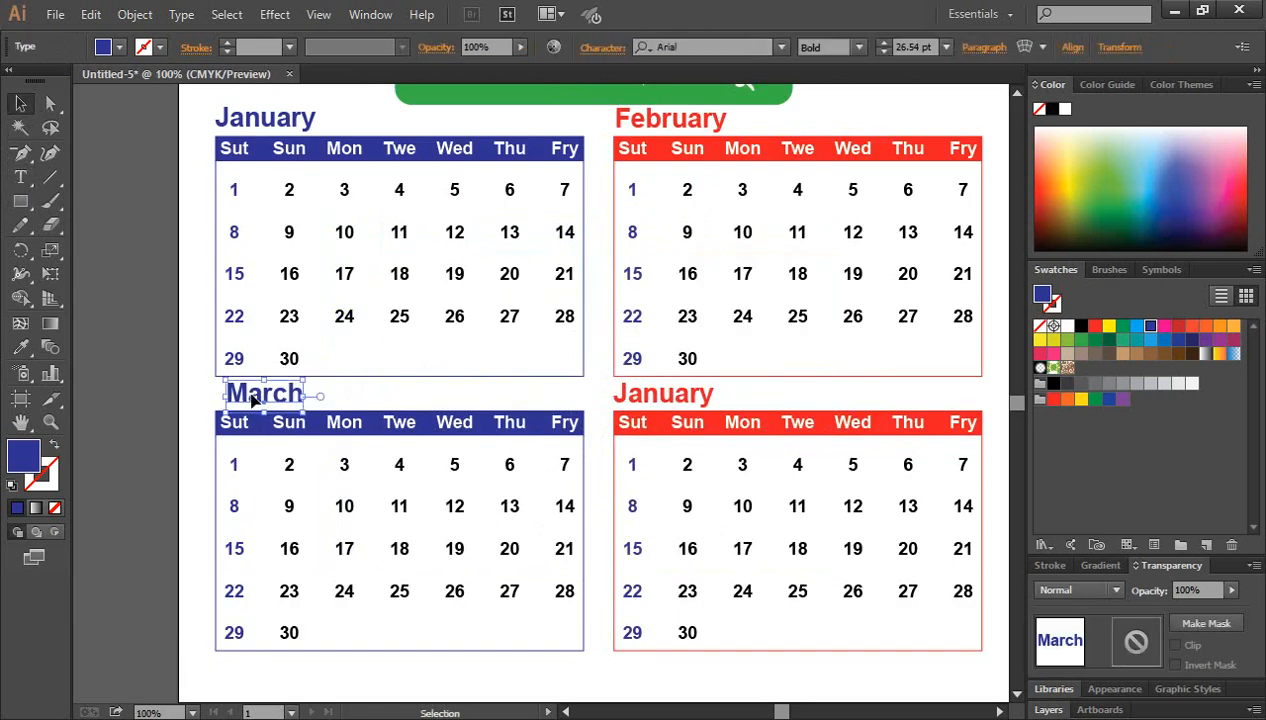
pyautogui.moveTo(255, 400); pyautogui.dragTo(242, 400)
pyautogui.click(107, 410)
# Step: Change the title of the lower red month block to "April"
pyautogui.click(20, 177)
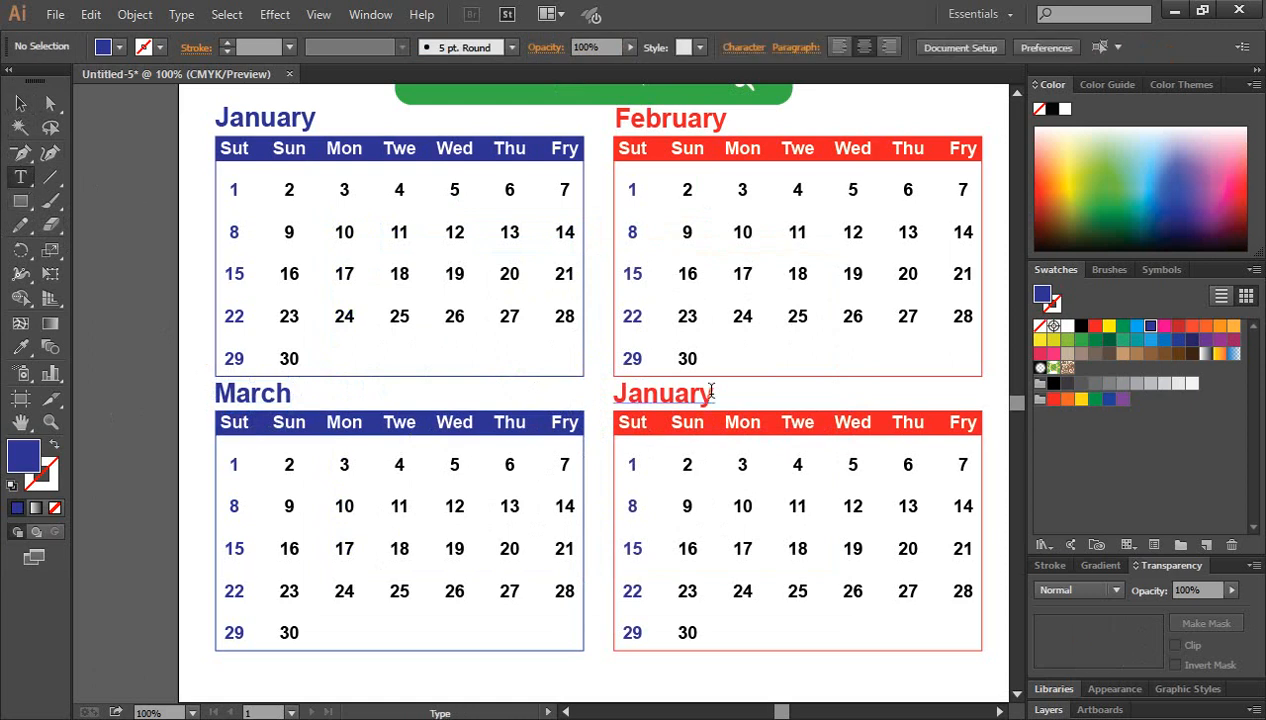
pyautogui.moveTo(711, 391); pyautogui.dragTo(612, 390)
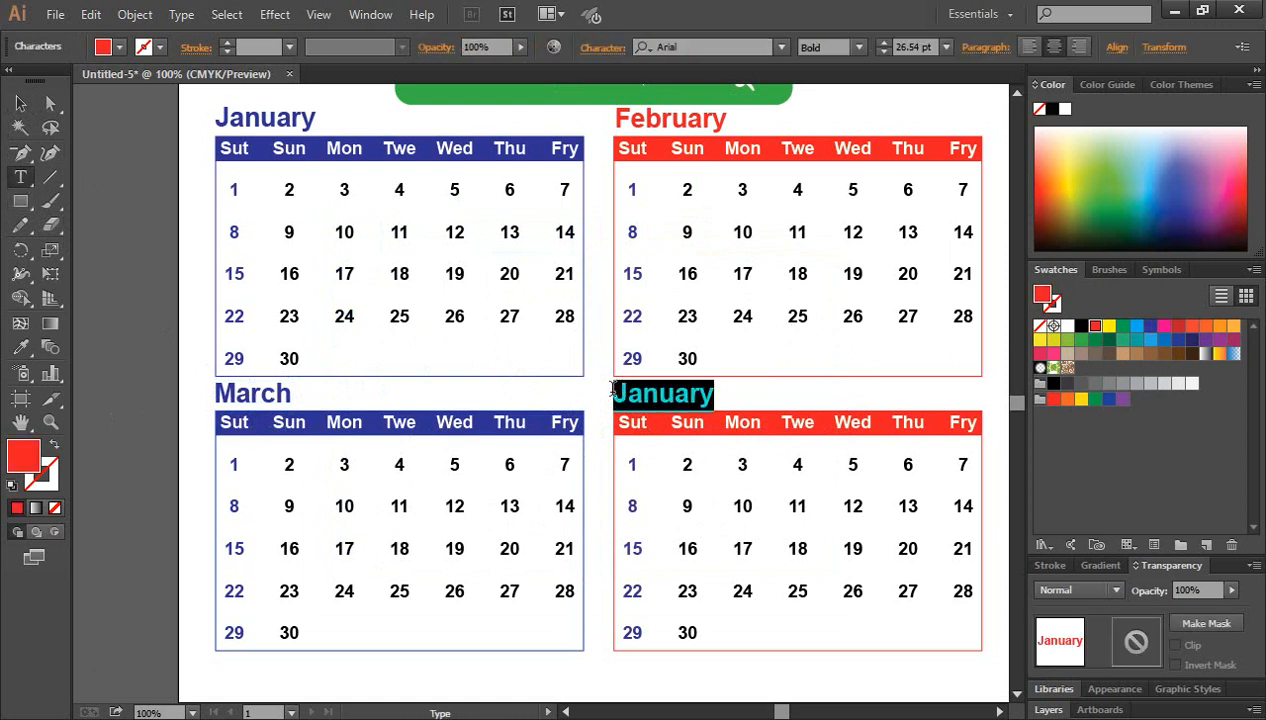
pyautogui.write('Aprl')
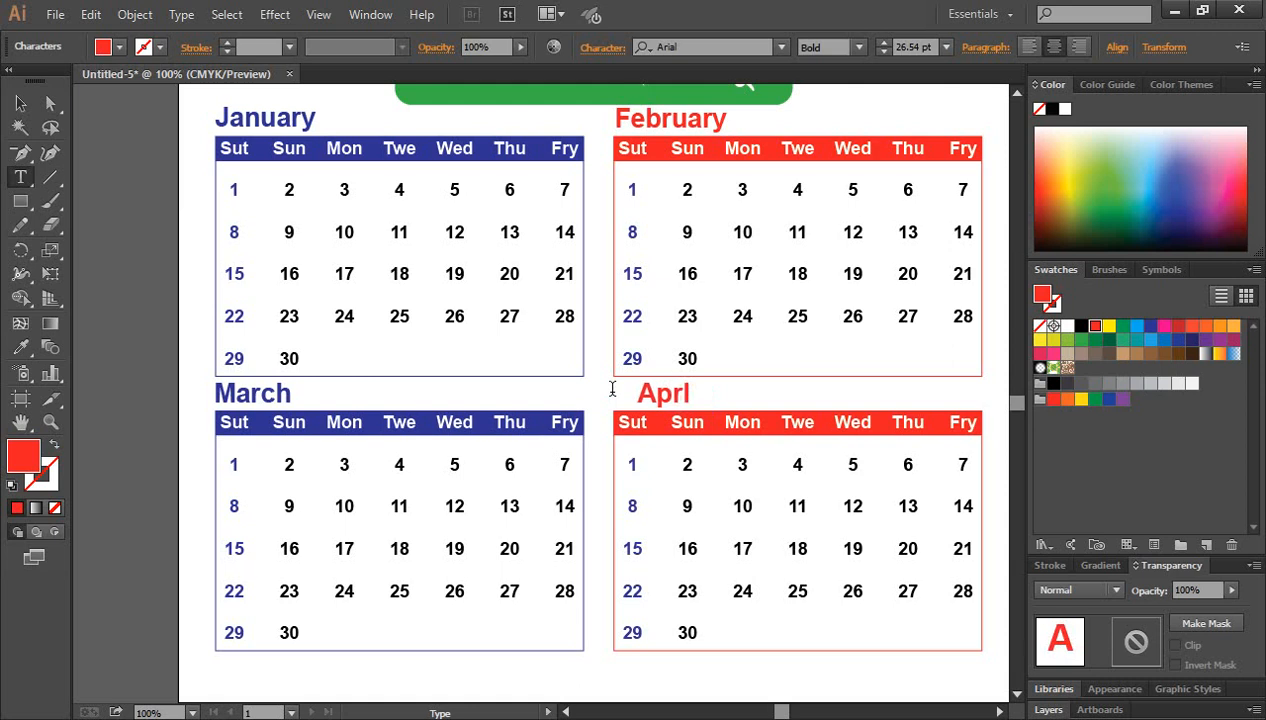
pyautogui.press('BackSpace')
pyautogui.write('il')
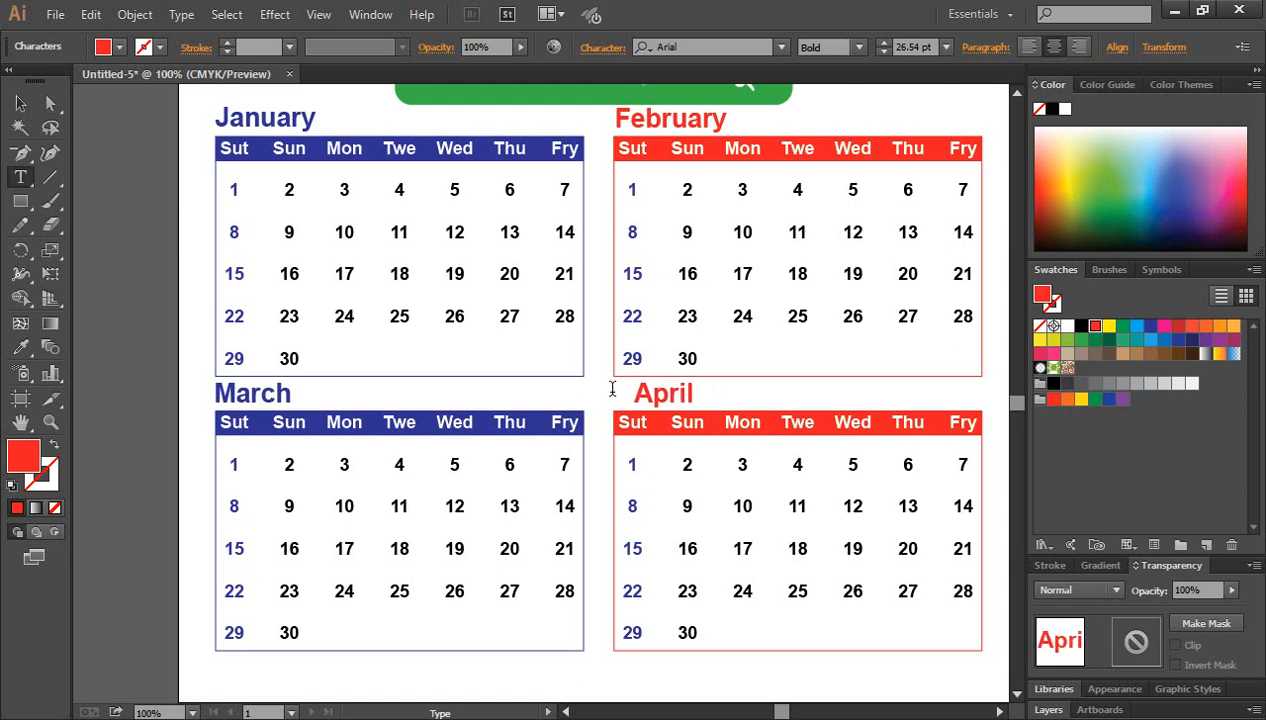
pyautogui.click(22, 104)
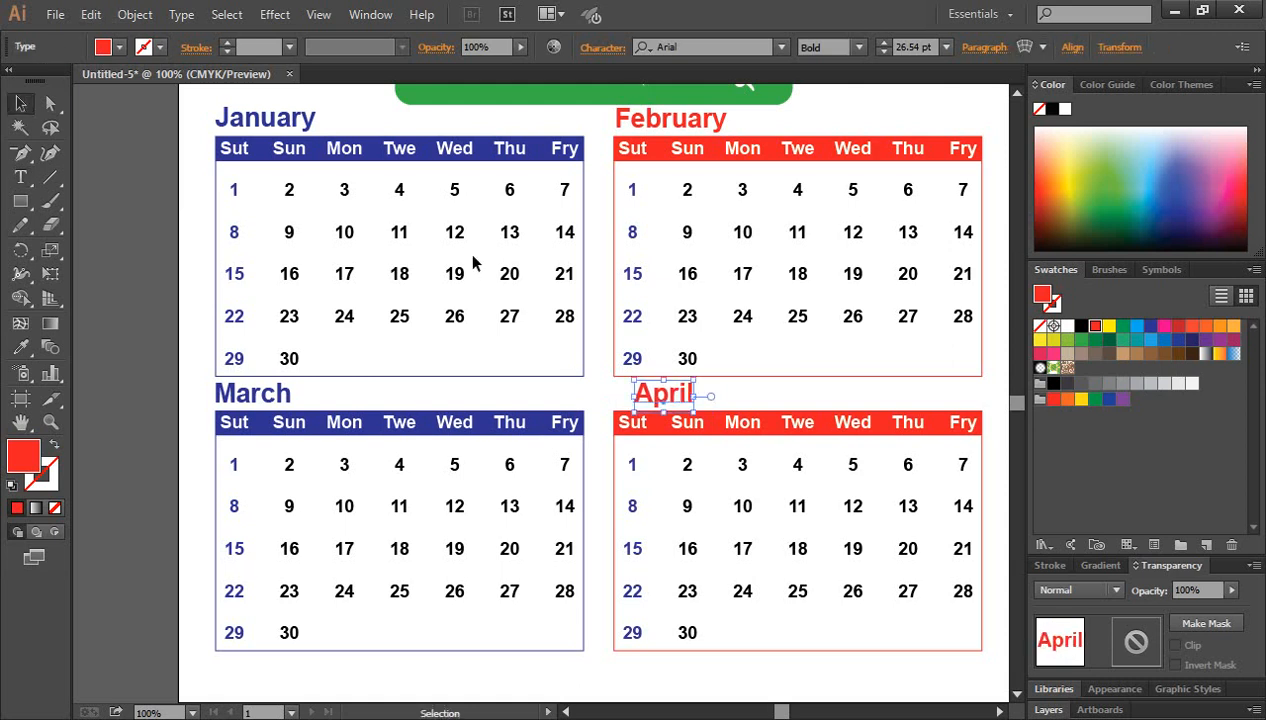
# Step: Nudge the April title sideways until it lines up with the left edge of its red header bar, and deselect it
pyautogui.press('Left')
pyautogui.press('Left')
pyautogui.press('Left')
pyautogui.press('Left')
pyautogui.press('Left')
pyautogui.press('Left')
pyautogui.press('Left')
pyautogui.press('Left')
pyautogui.press('Left')
pyautogui.press('Left')
pyautogui.press('Left')
pyautogui.press('Left')
pyautogui.press('Left')
pyautogui.press('Left')
pyautogui.press('Left')
pyautogui.press('Left')
pyautogui.press('Left')
pyautogui.press('Left')
pyautogui.press('Left')
pyautogui.press('Left')
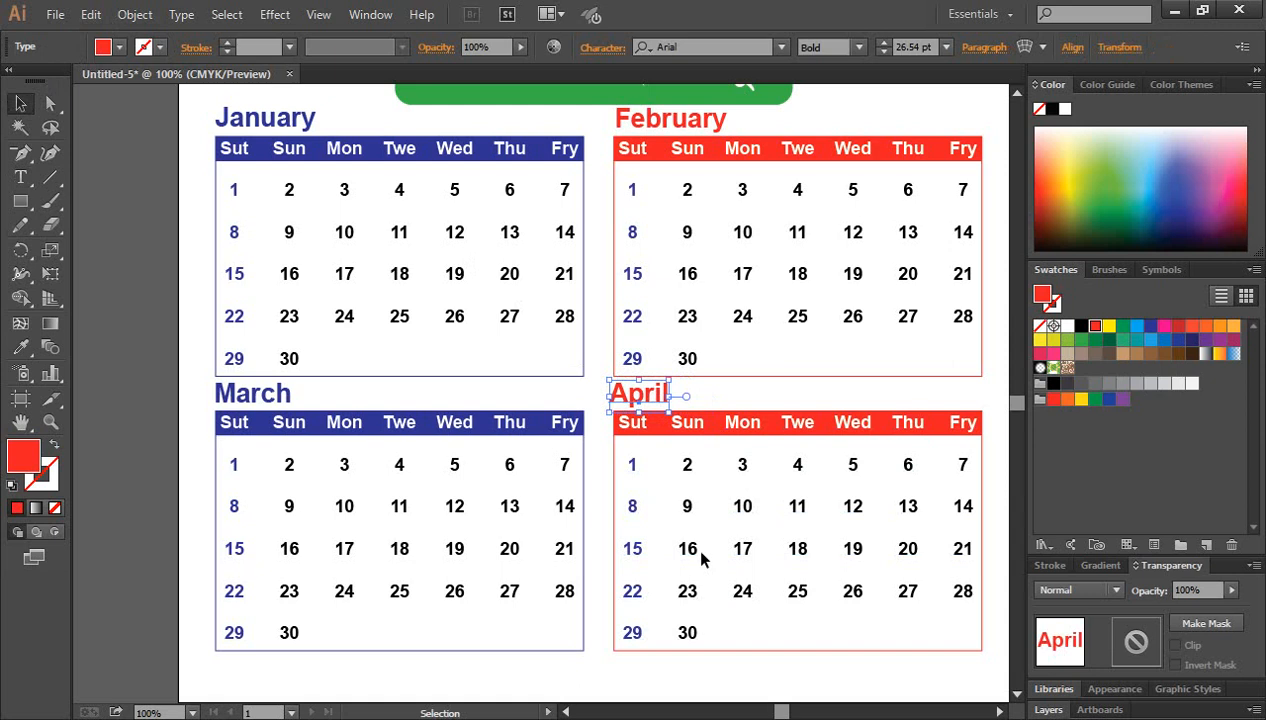
pyautogui.press('Right')
pyautogui.press('Right')
pyautogui.press('Right')
pyautogui.press('Right')
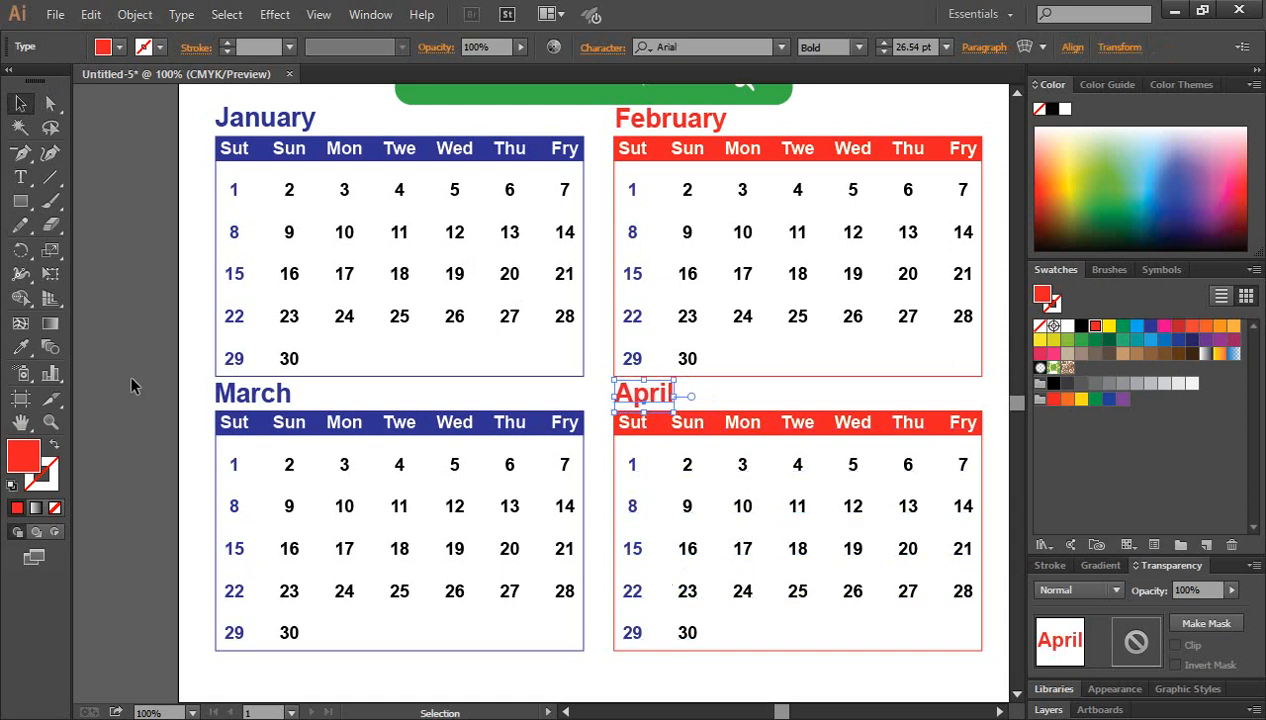
pyautogui.click(131, 380)
# Step: Draw a thin full-width rectangle along the bottom edge of the page below the month blocks and fill it with medium blue
pyautogui.hotkey('ctrl', '-')
pyautogui.hotkey('ctrl', '-')
pyautogui.scroll(2, 527, 583)
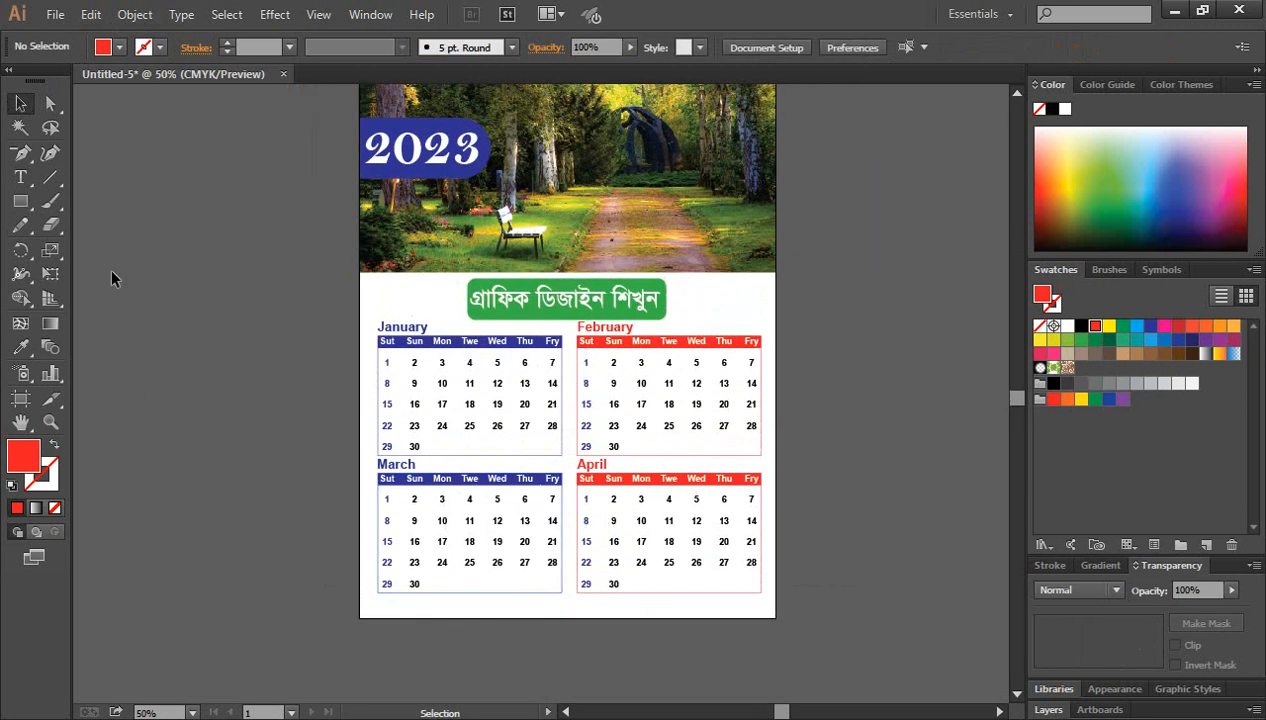
pyautogui.click(20, 201)
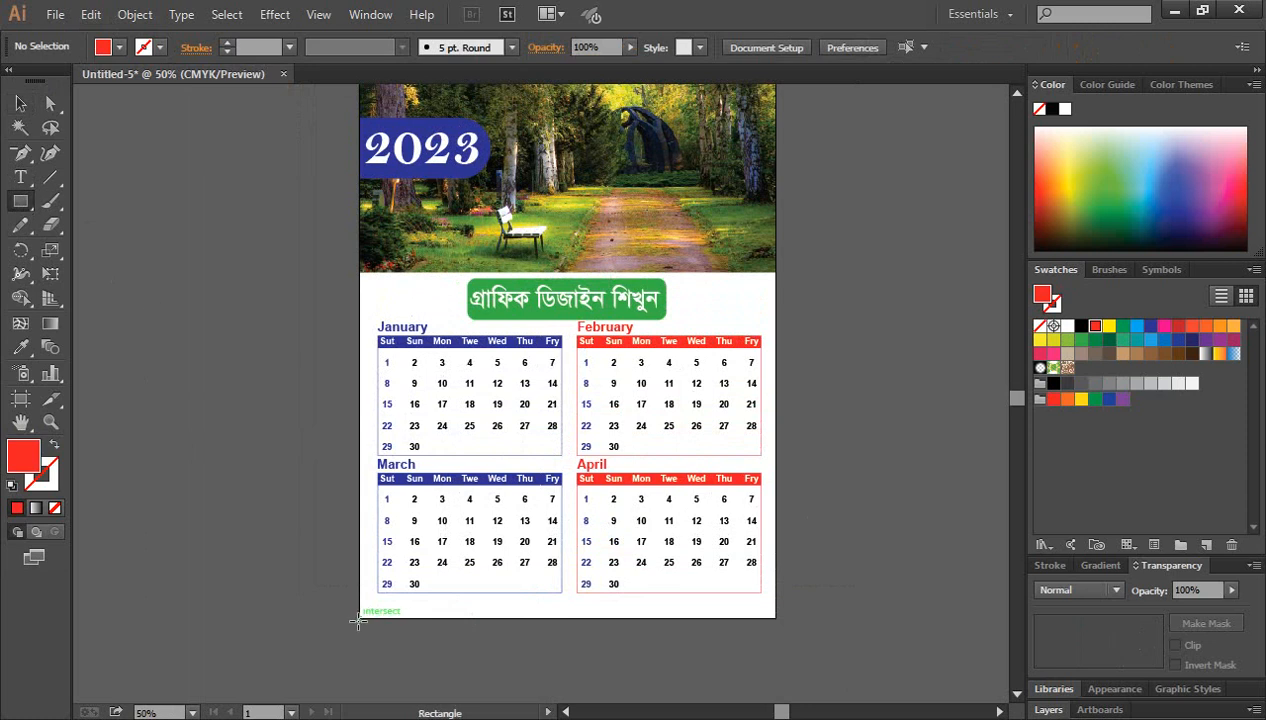
pyautogui.moveTo(361, 618); pyautogui.dragTo(775, 600)
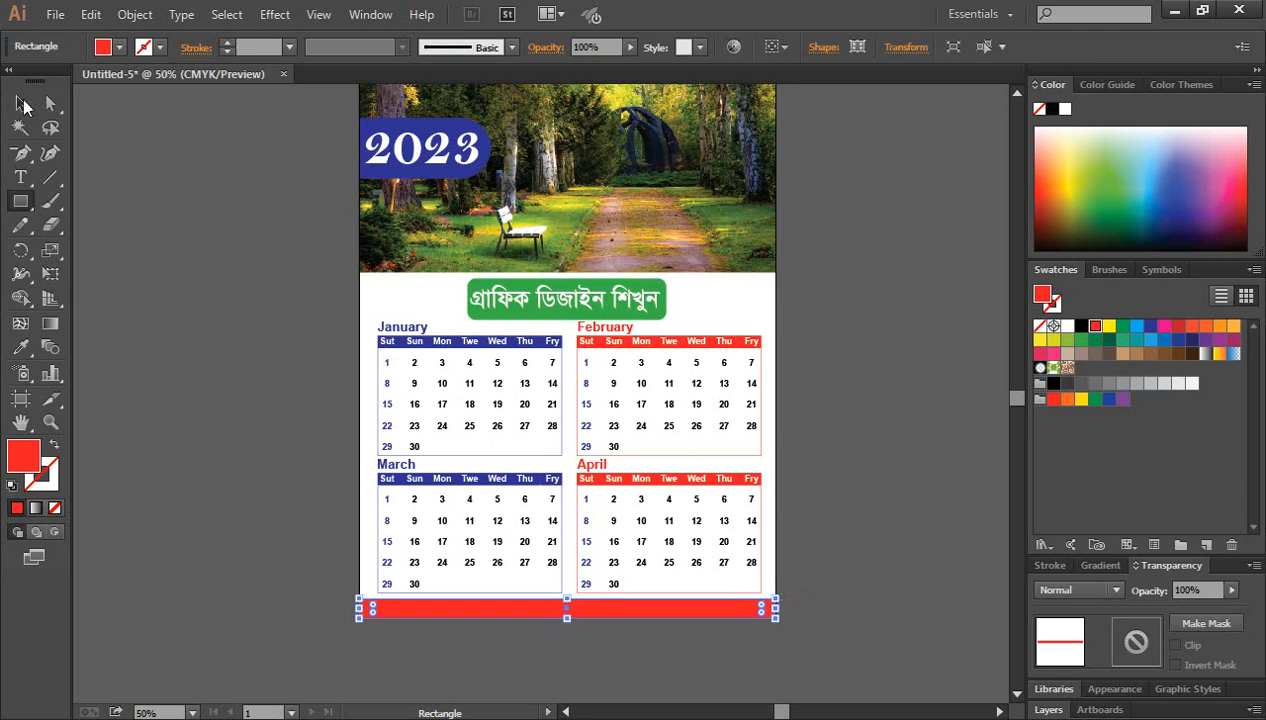
pyautogui.press('v')
pyautogui.click(1136, 327)
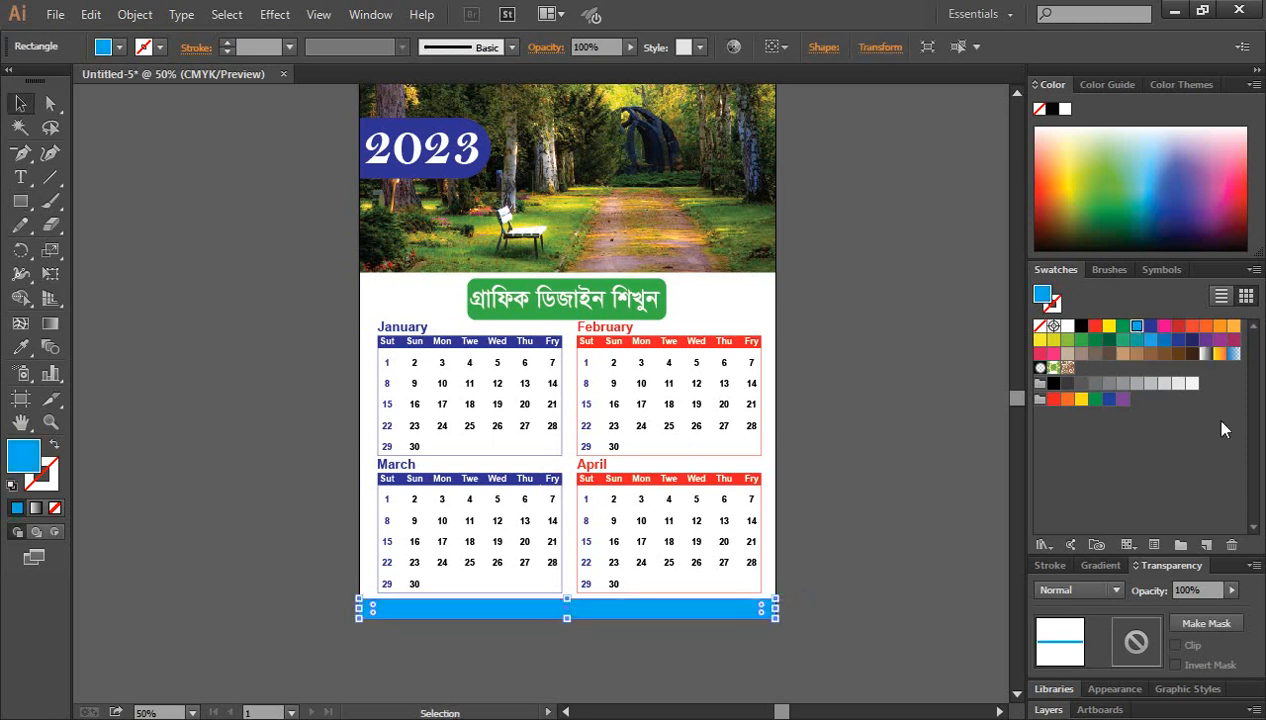
pyautogui.click(1164, 341)
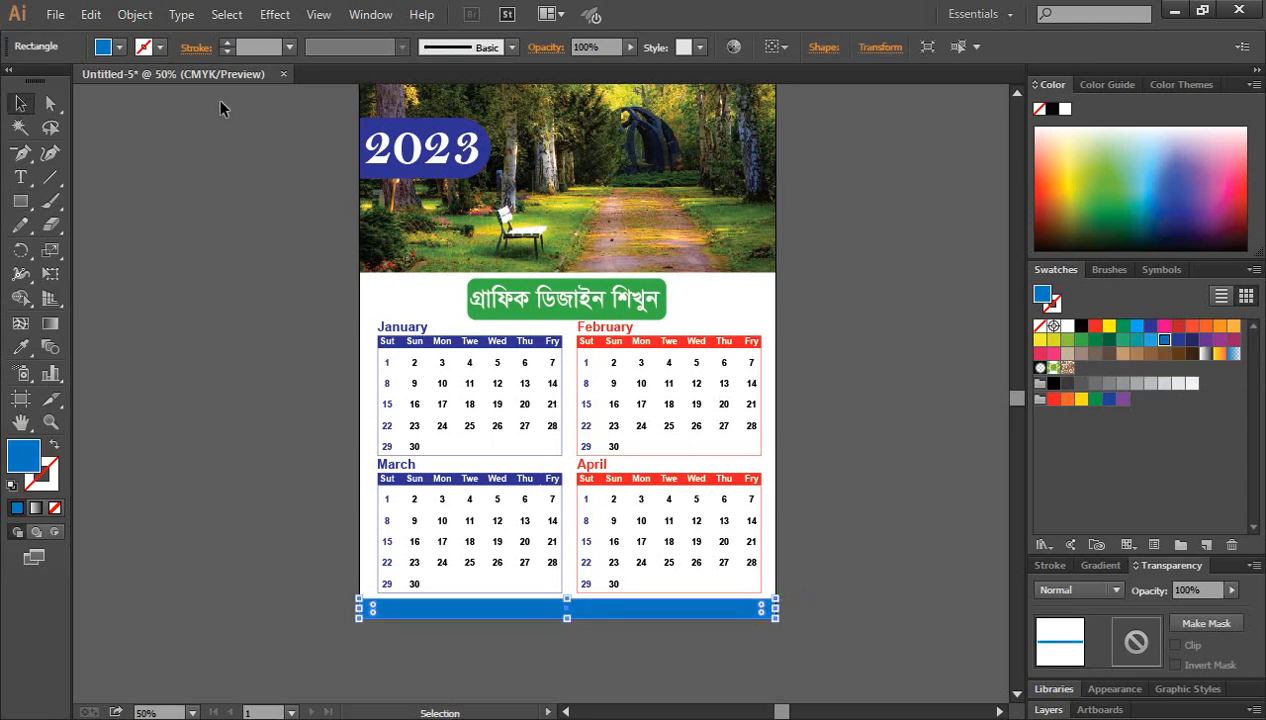
pyautogui.click(163, 279)
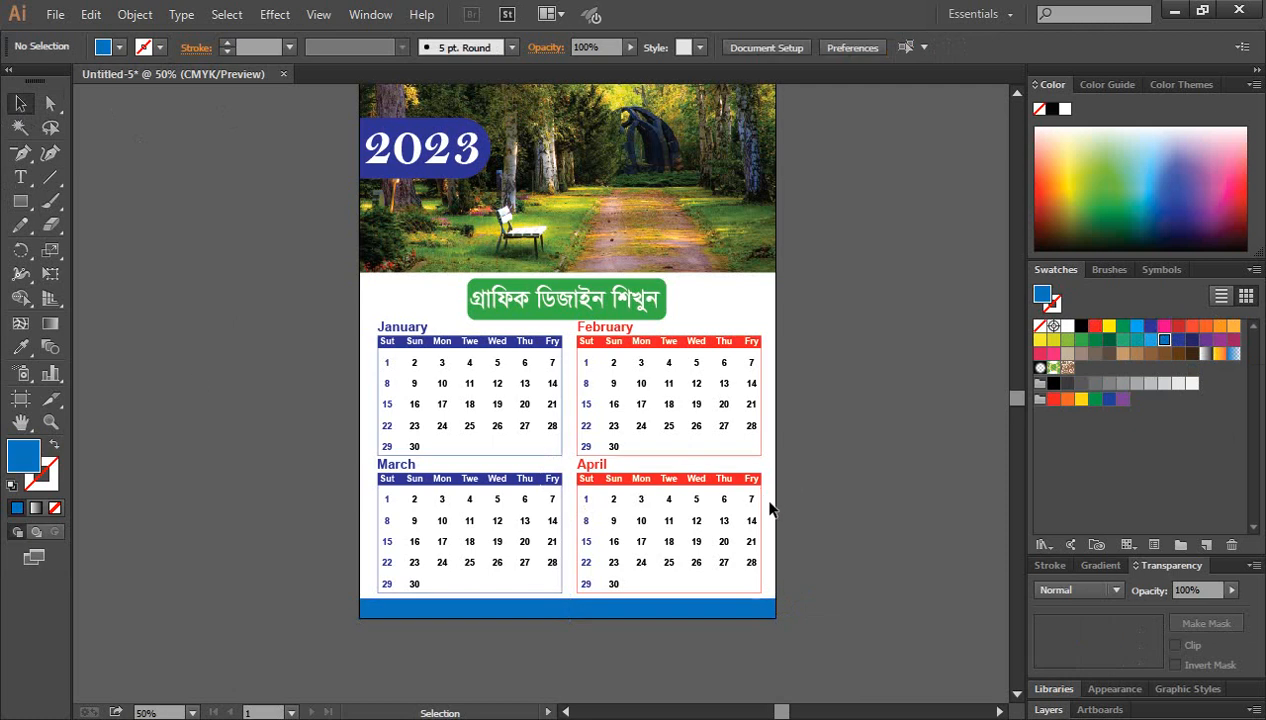
# Step: Start a new text line below the page and set its font to SutonnyMJ Bold
pyautogui.scroll(-2, 700, 540)
pyautogui.hotkey('ctrl', 'space')
pyautogui.click(562, 531)
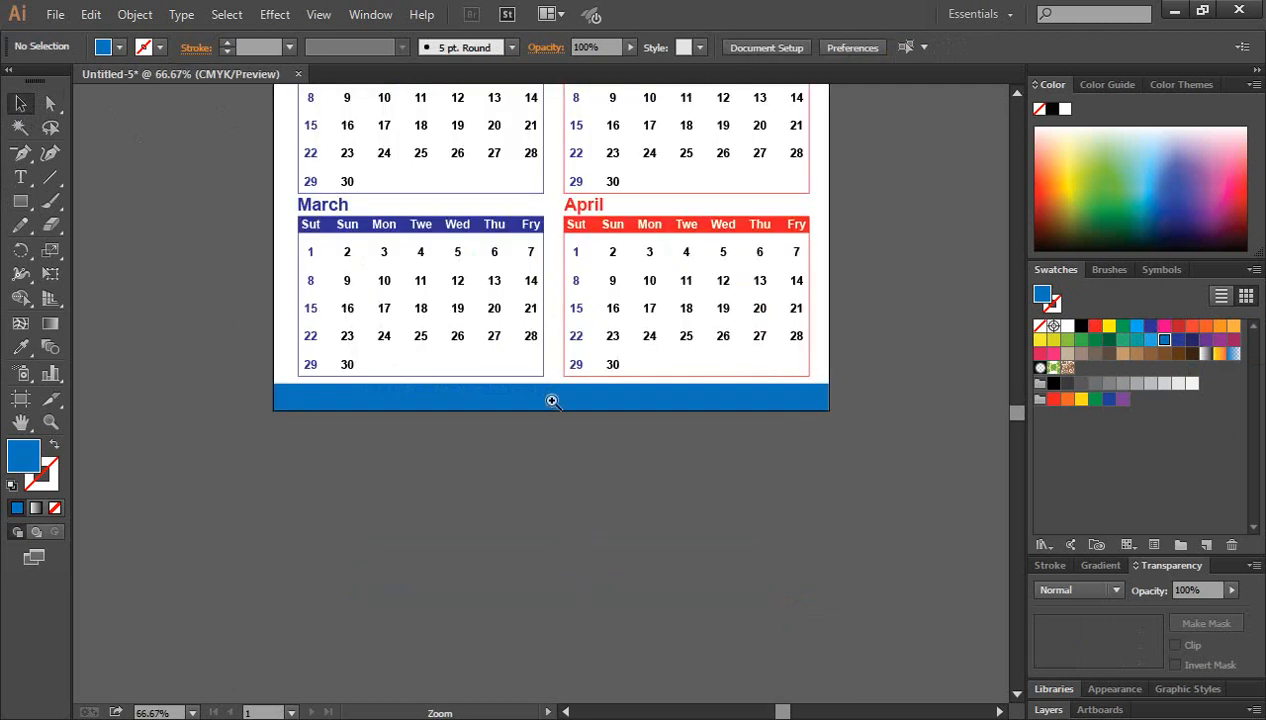
pyautogui.click(552, 401)
pyautogui.press('t')
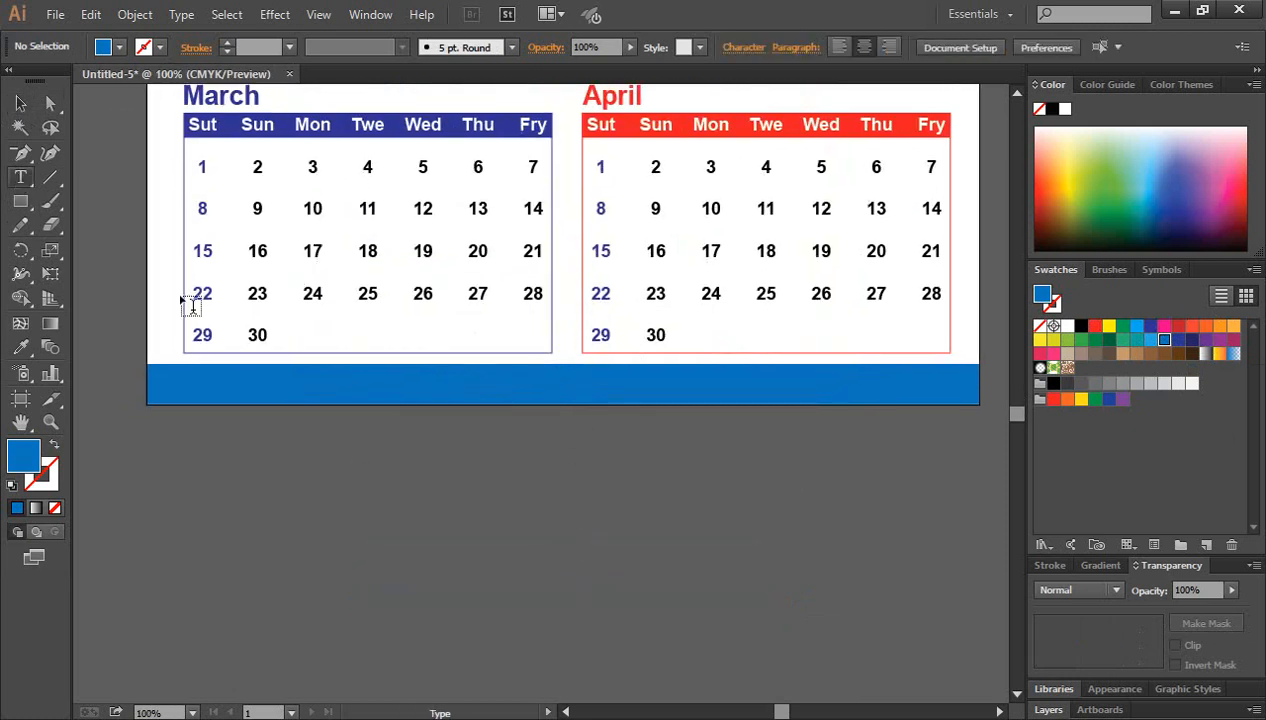
pyautogui.click(458, 553)
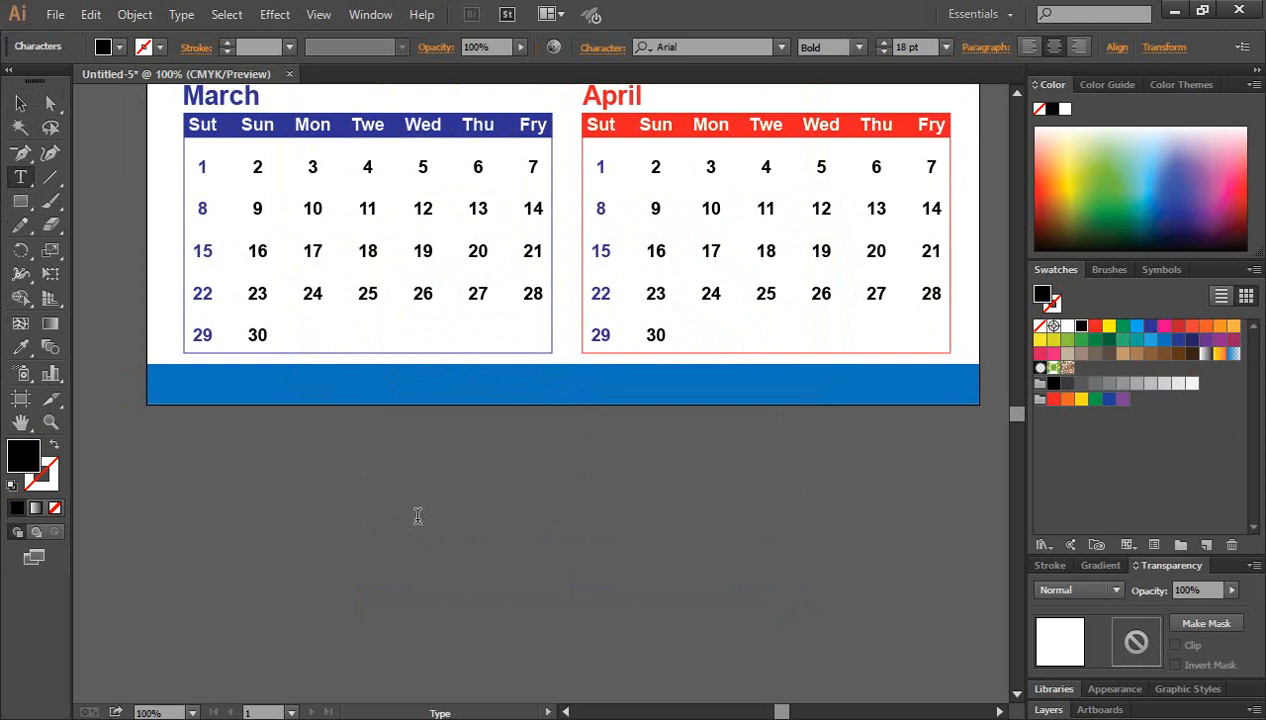
pyautogui.click(702, 46)
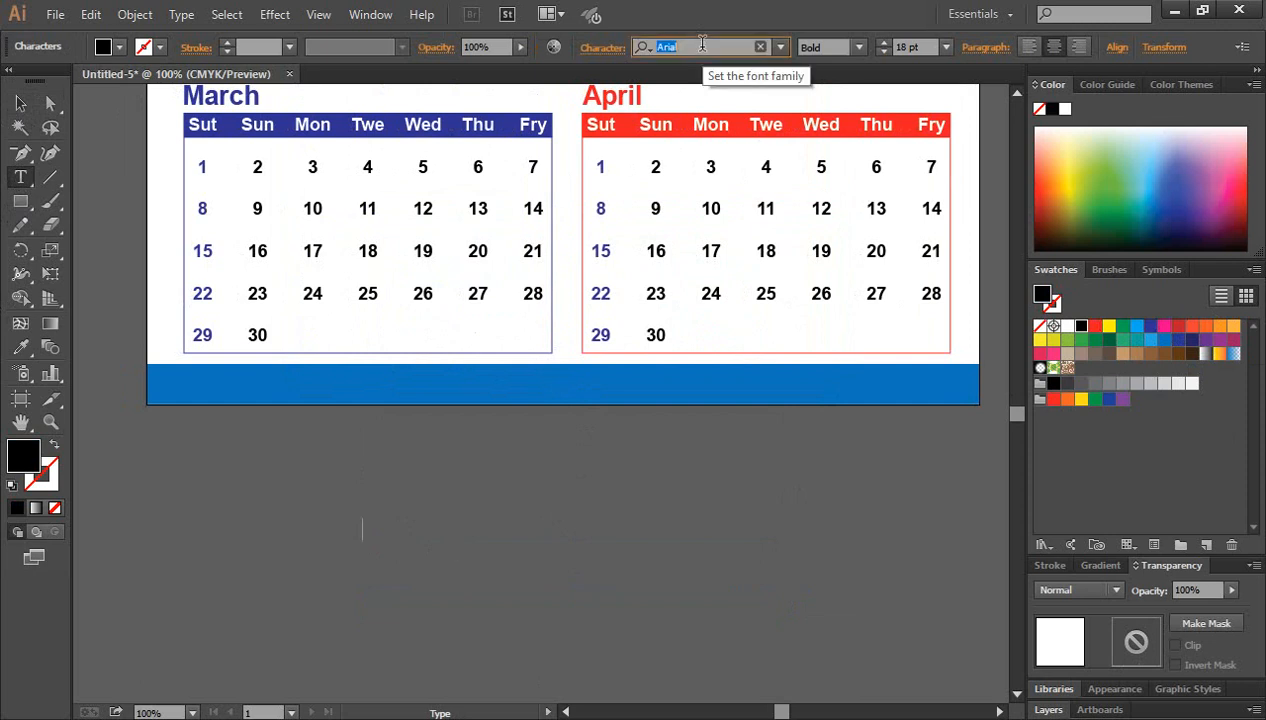
pyautogui.write('suto')
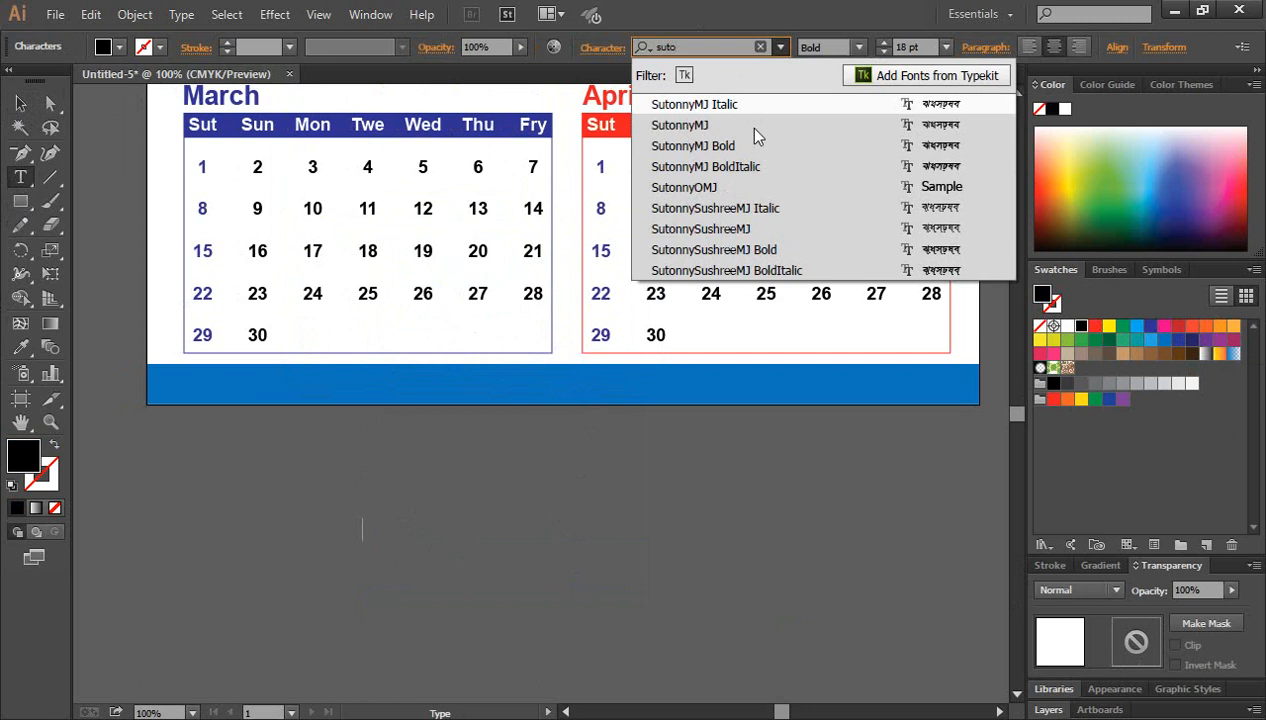
pyautogui.click(738, 147)
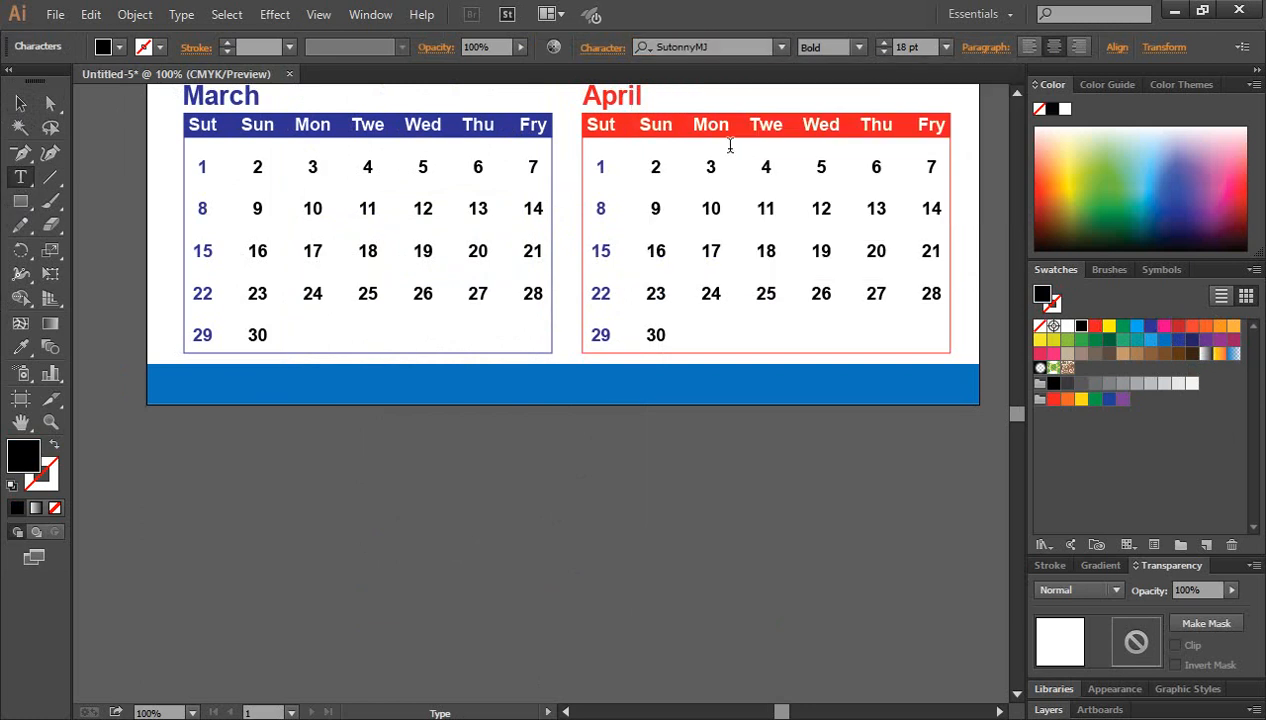
# Step: Write the Bengali courtesy line "সৌজন্যেঃ গ্রাফিক ডিজাই সমিতি বাংলাদেশ।" in the new text object
pyautogui.write('ে')
pyautogui.write('সৌজন্যে')
pyautogui.write('ে')
pyautogui.write('ঃ গ')
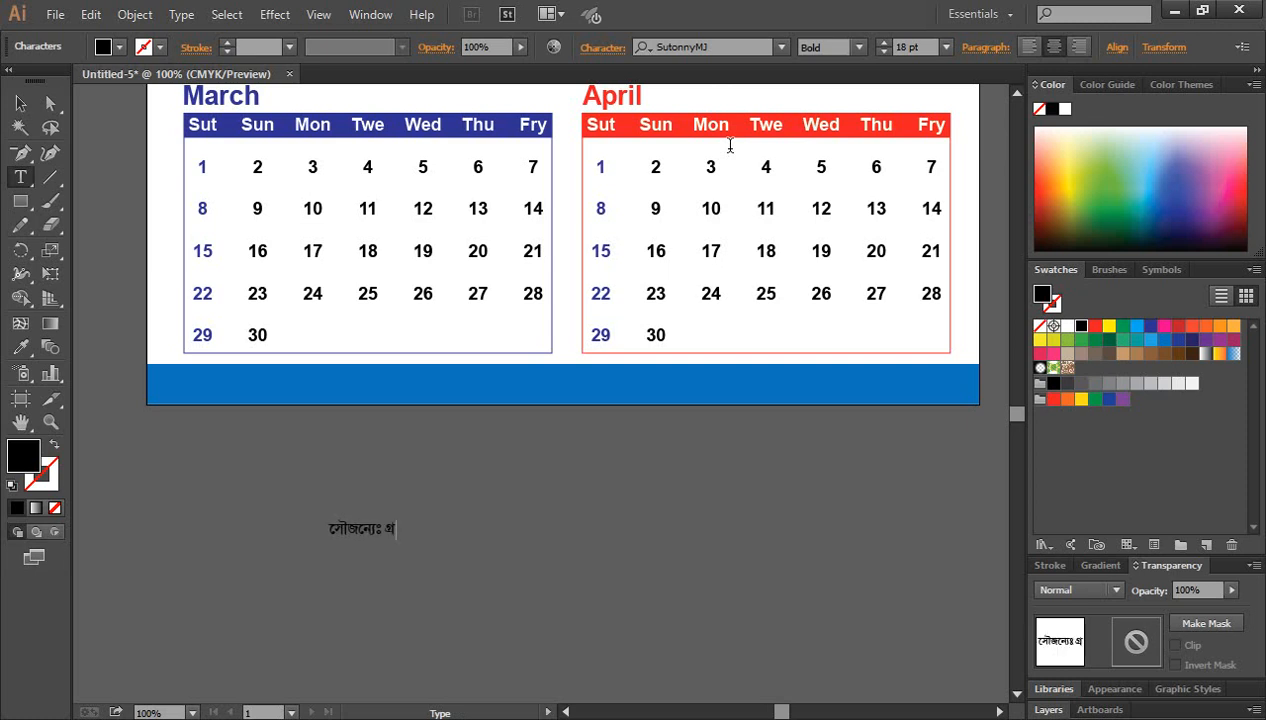
pyautogui.write('্রাফিক ডিজা')
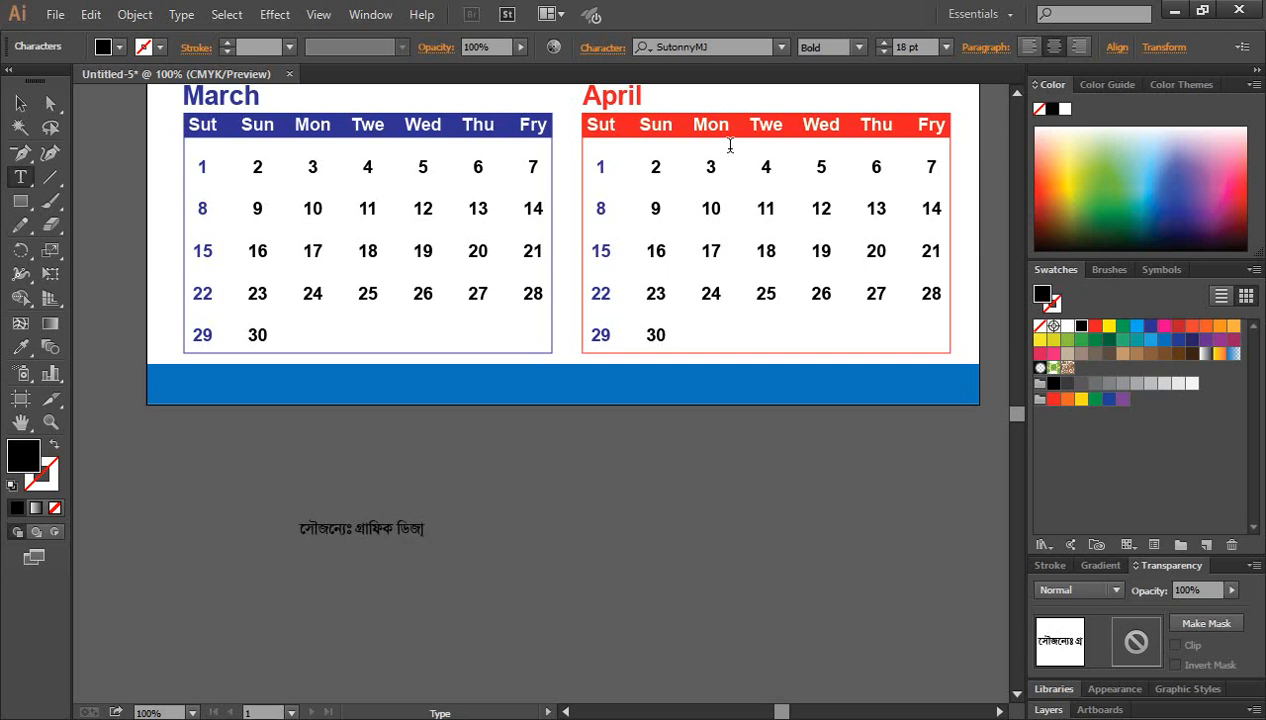
pyautogui.write('ই সমিতি বা')
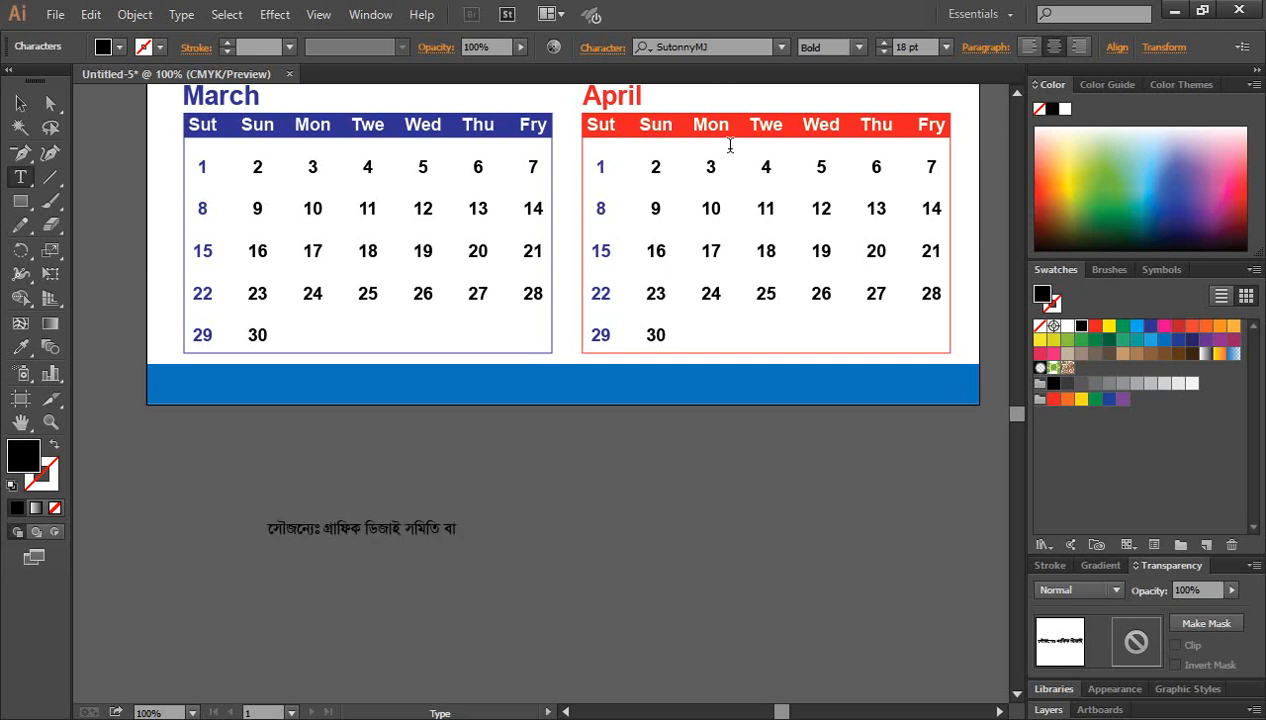
pyautogui.write('ংলা')
pyautogui.write('দে')
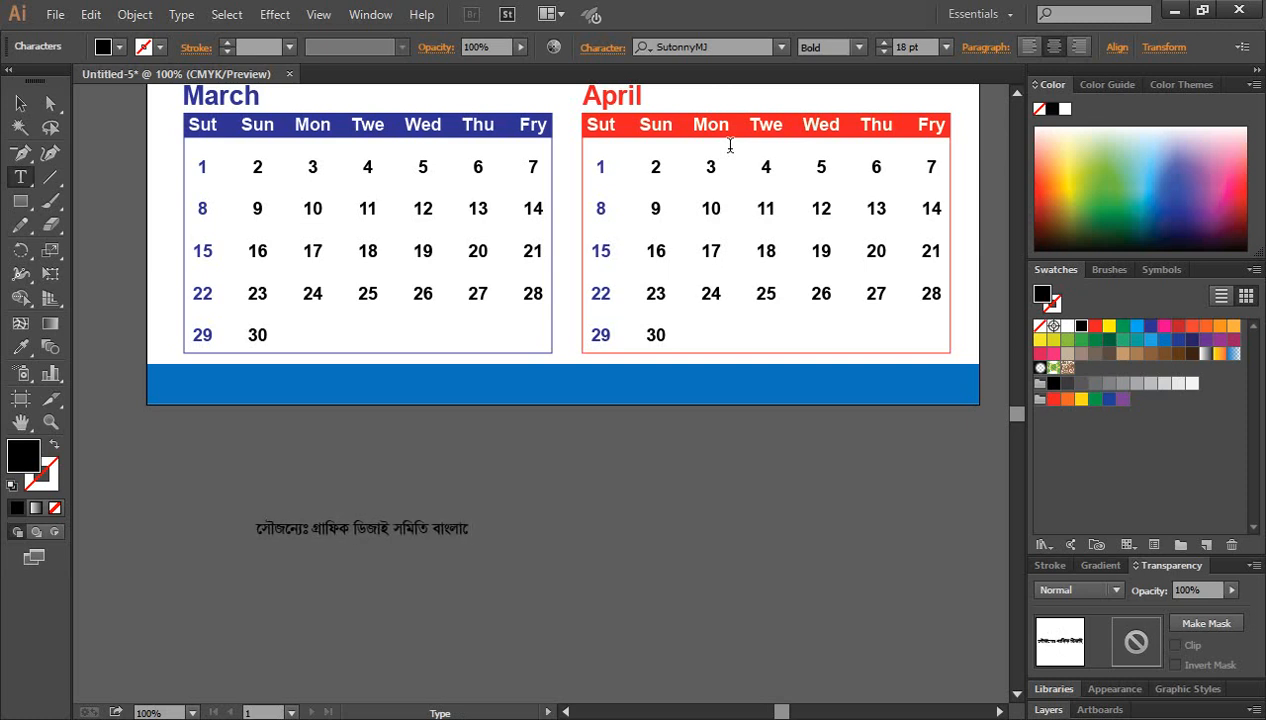
pyautogui.write('শ।')
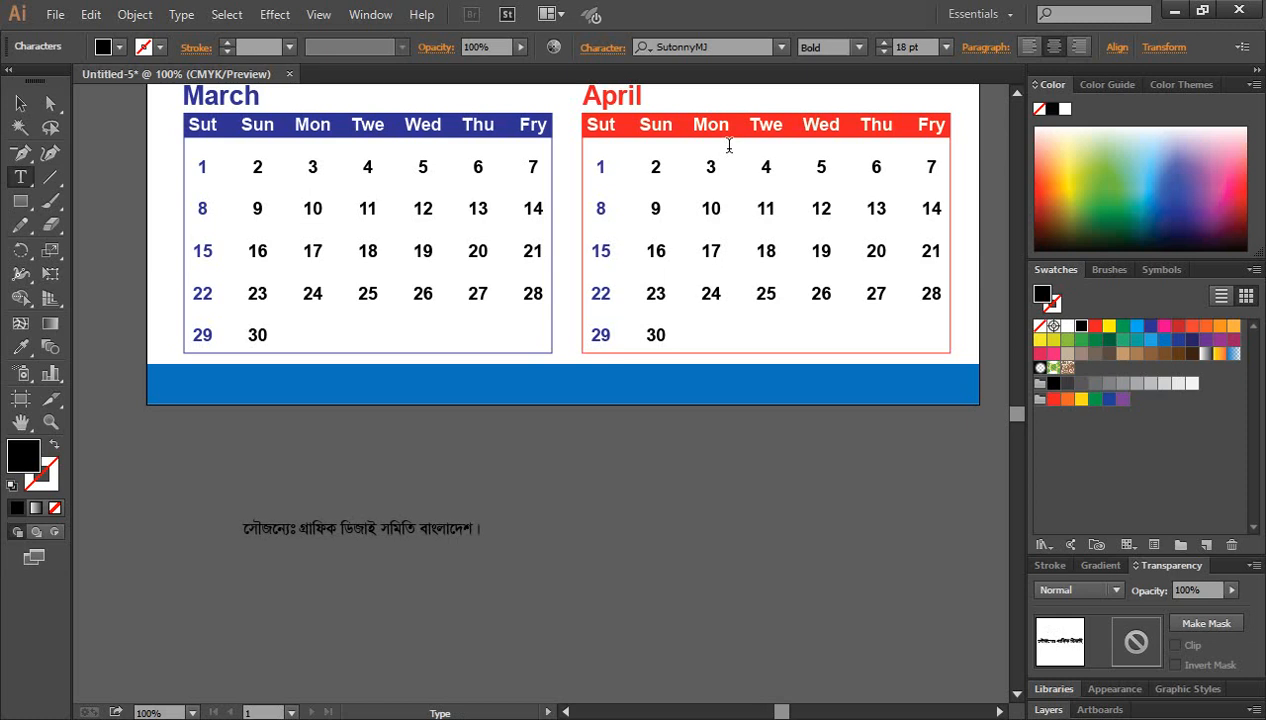
# Step: Fill the courtesy line with white, enlarge it to about 35 pt and place it on the blue footer bar
pyautogui.click(20, 104)
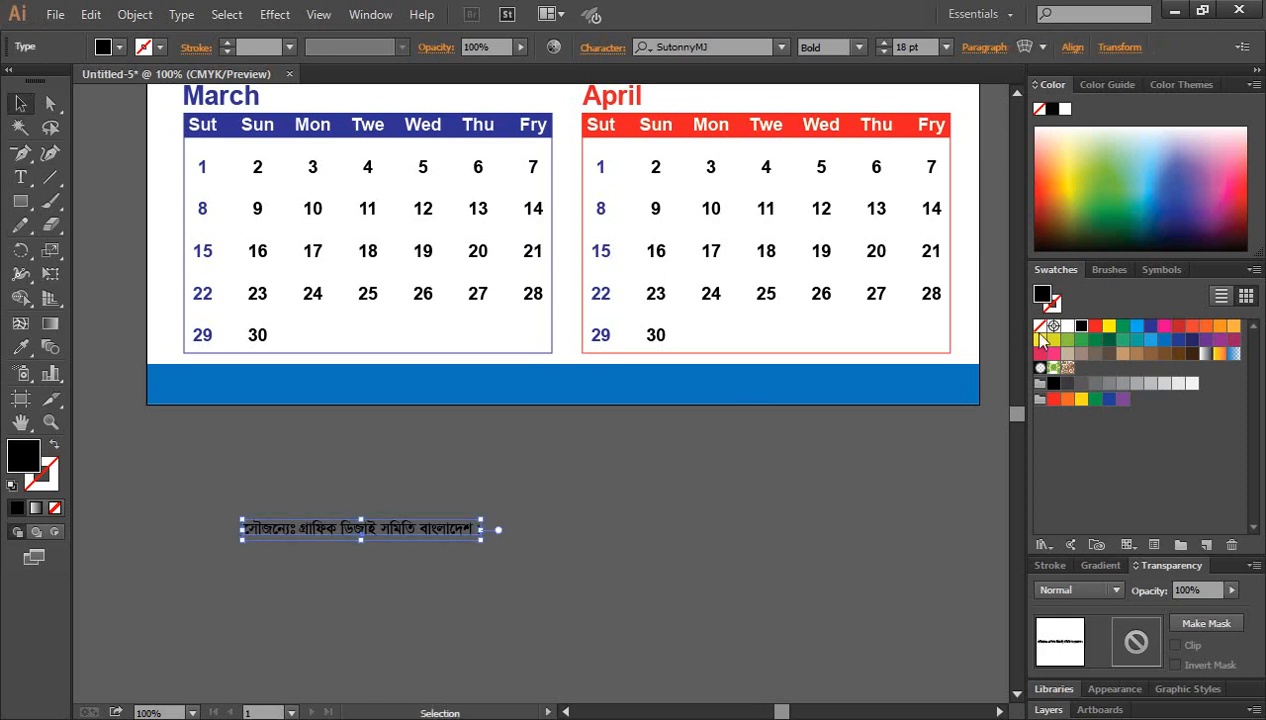
pyautogui.click(1067, 326)
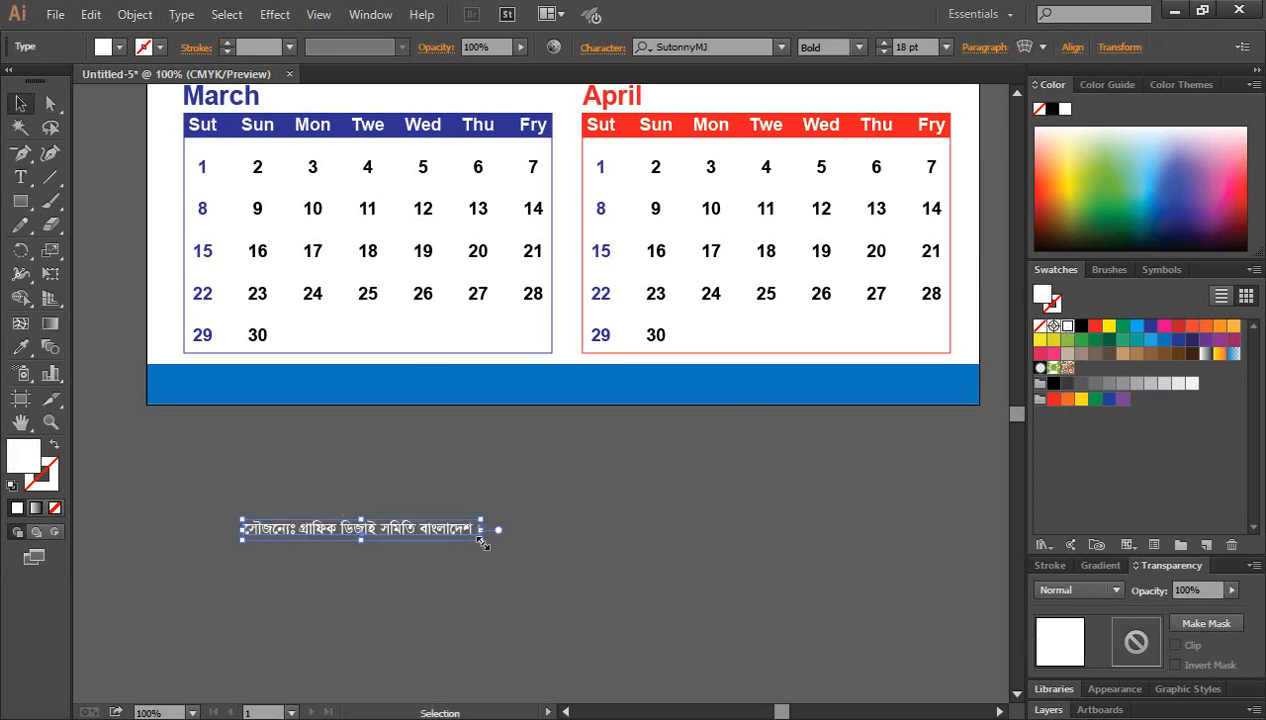
pyautogui.moveTo(483, 542); pyautogui.dragTo(727, 388)
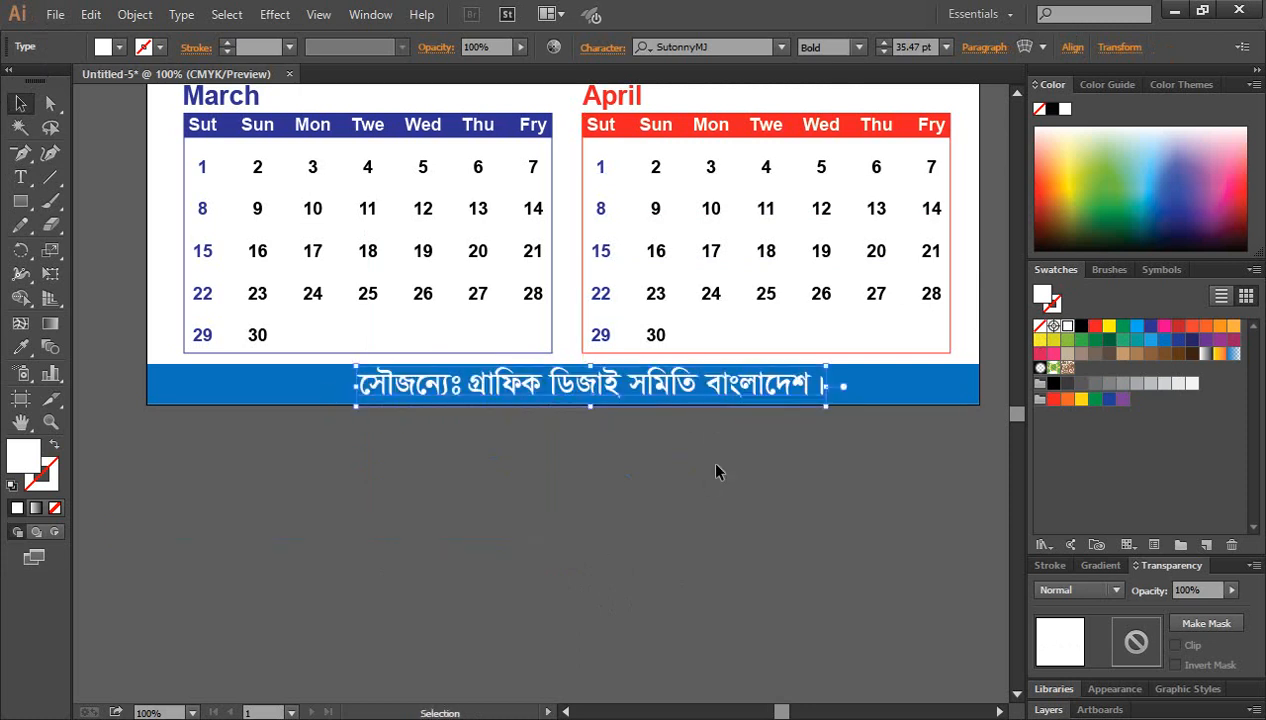
# Step: Nudge the courtesy line slightly to the left to centre it on the footer bar, and deselect it
pyautogui.press('Left')
pyautogui.press('Left')
pyautogui.press('Left')
pyautogui.press('Left')
pyautogui.press('Left')
pyautogui.press('Left')
pyautogui.press('Left')
pyautogui.press('Left')
pyautogui.press('Left')
pyautogui.press('Left')
pyautogui.press('Left')
pyautogui.press('Left')
pyautogui.press('Left')
pyautogui.press('Left')
pyautogui.press('Left')
pyautogui.press('Left')
pyautogui.press('Left')
pyautogui.press('Left')
pyautogui.press('Left')
pyautogui.press('Left')
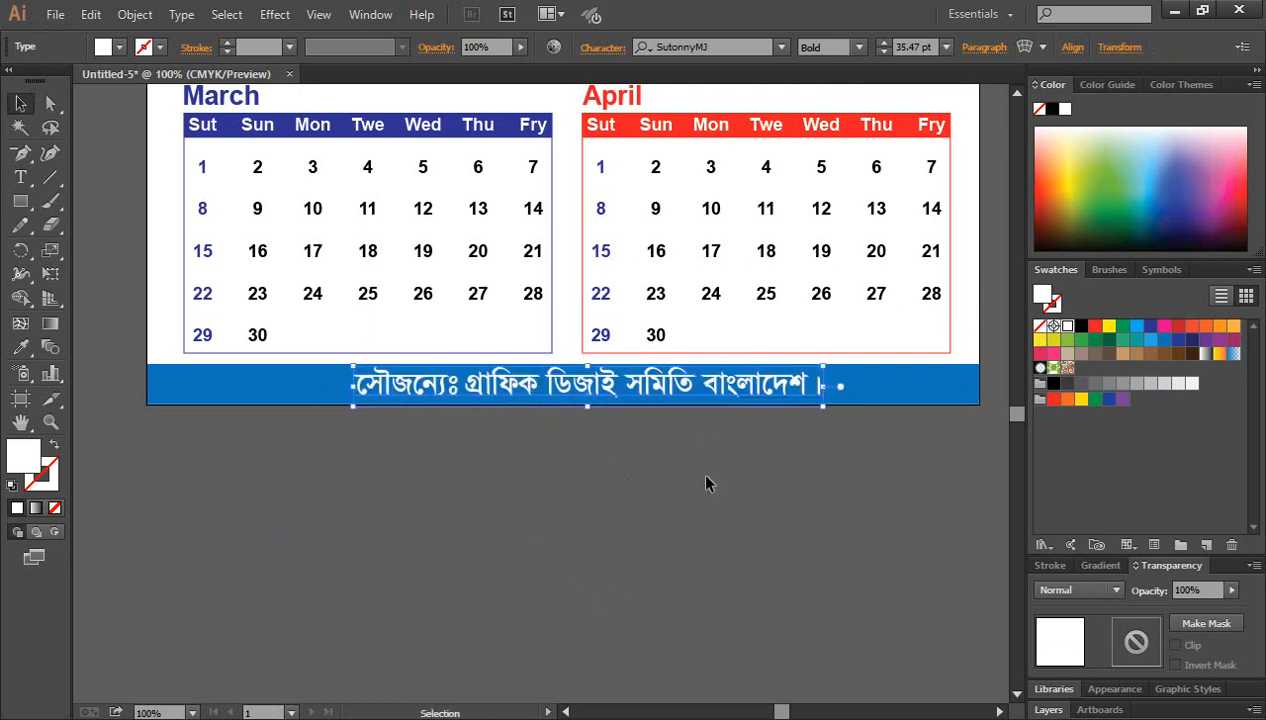
pyautogui.click(641, 521)
pyautogui.hotkey('ctrl', '-')
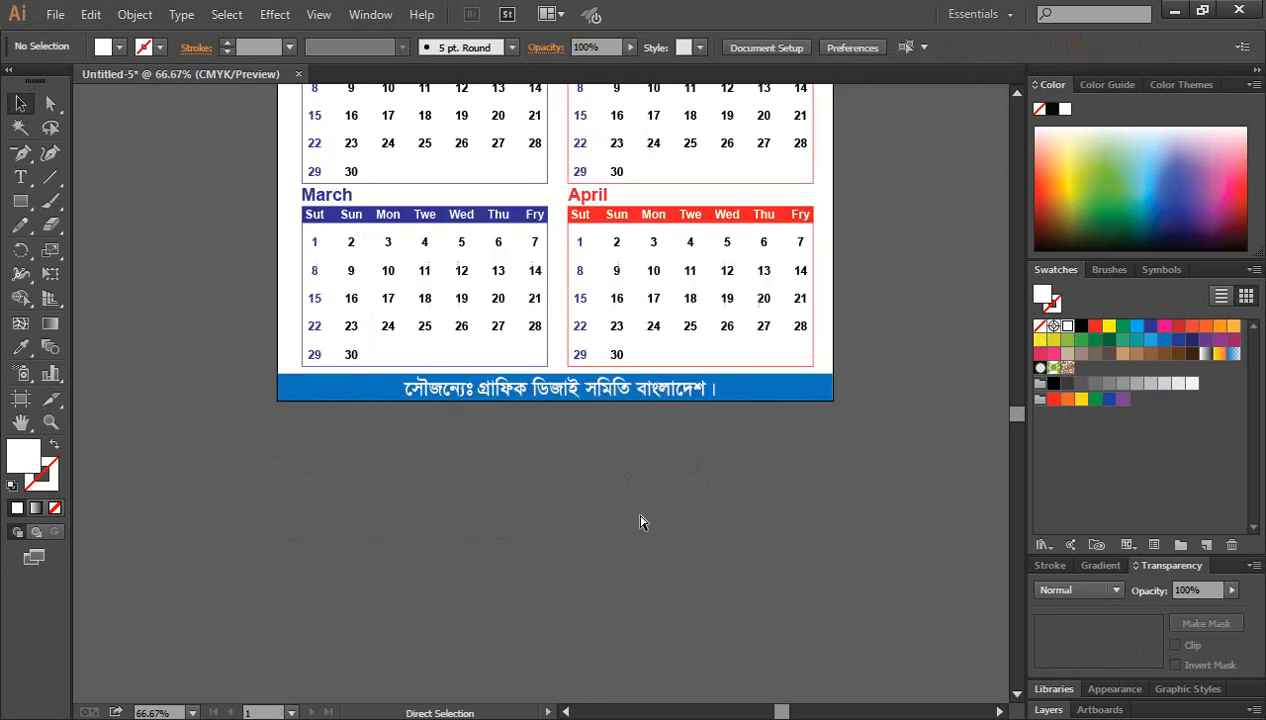
pyautogui.scroll(2, 860, 470)
pyautogui.scroll(5, 892, 466)
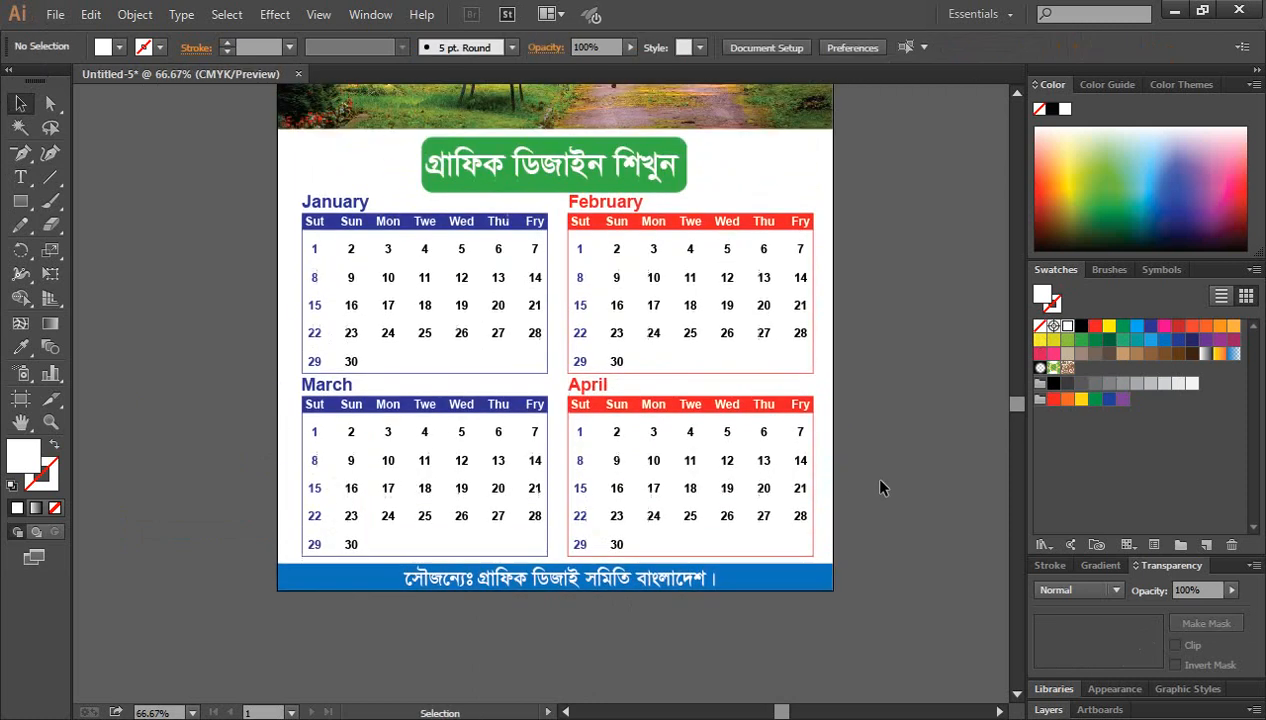
pyautogui.scroll(1, 880, 490)
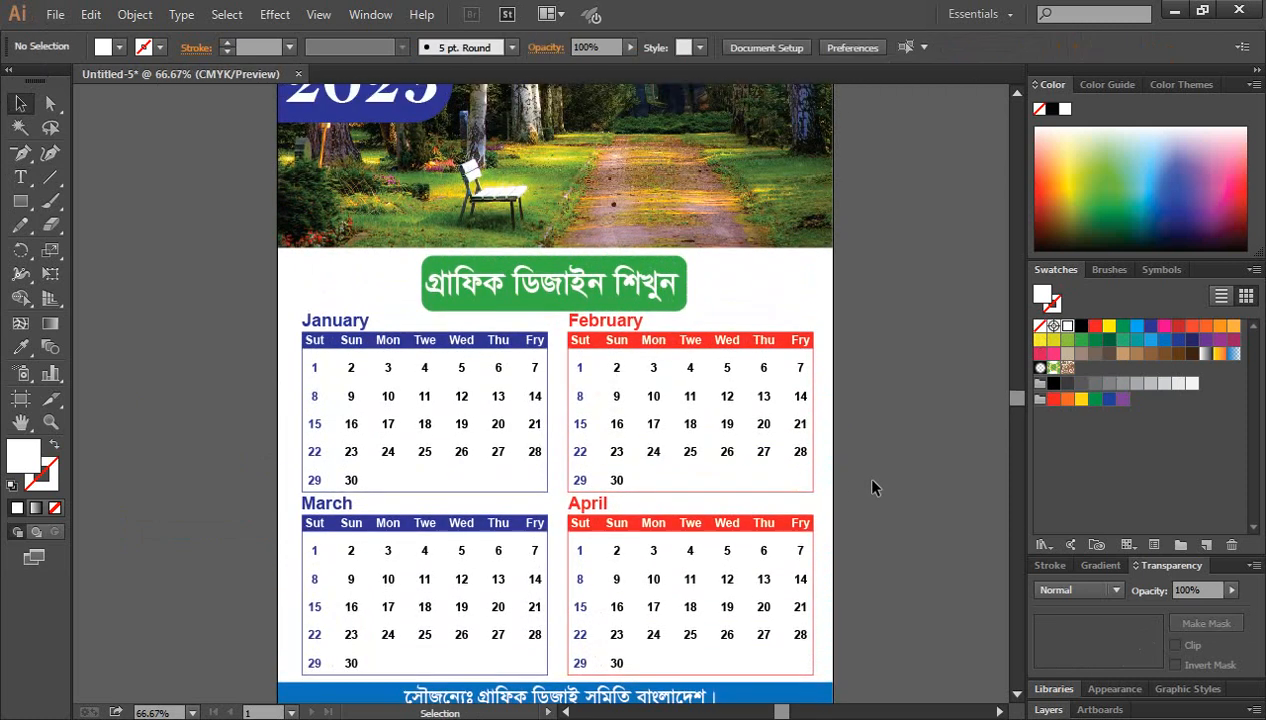
pyautogui.hotkey('ctrl', '-')
pyautogui.scroll(1, 803, 481)
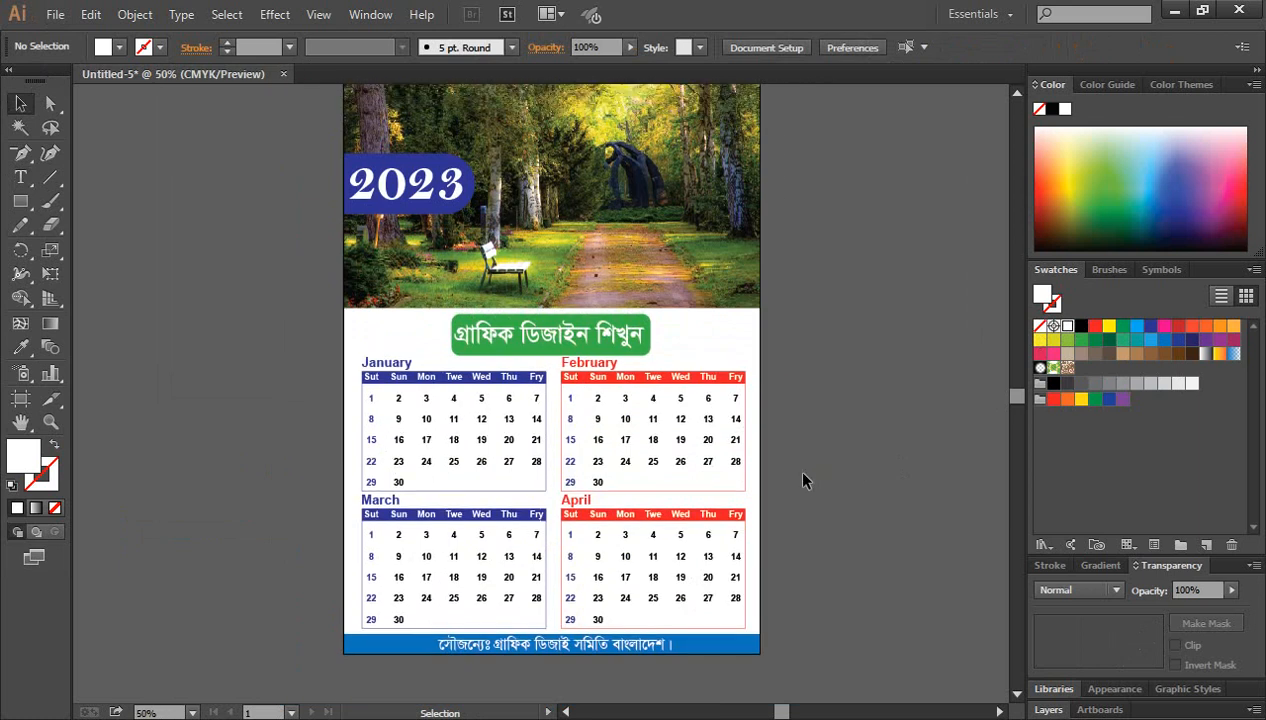